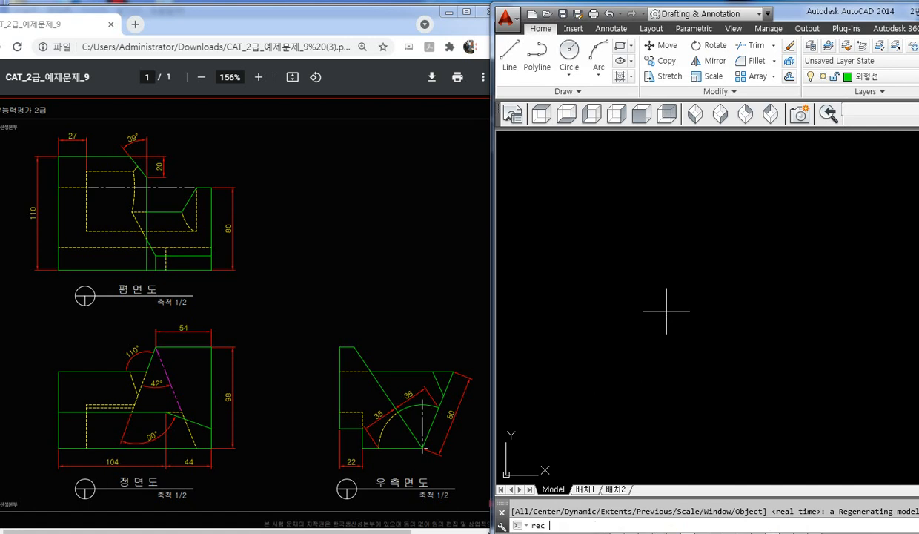
- Draw a rectangle 148 wide by 98 high as the outline of the front view
key(Return)
click(572, 430)
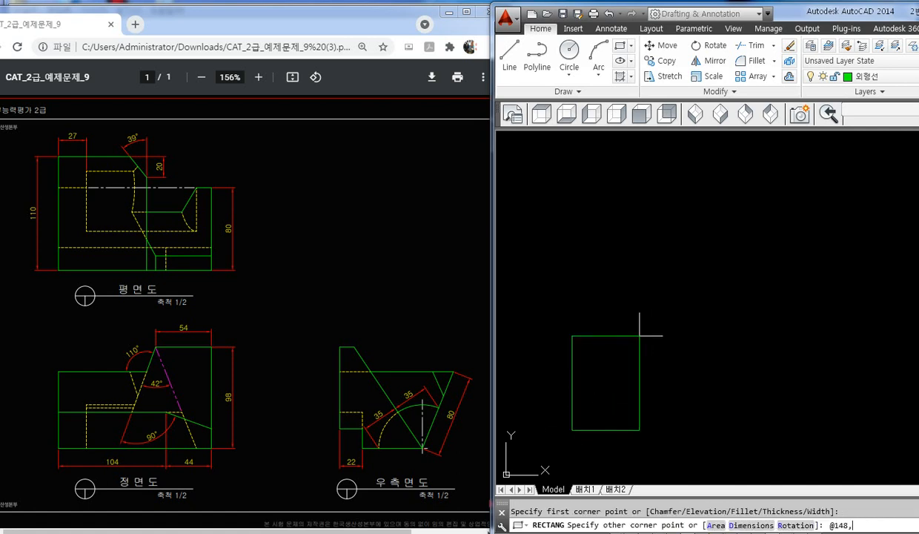
text(@148,98)
key(Return)
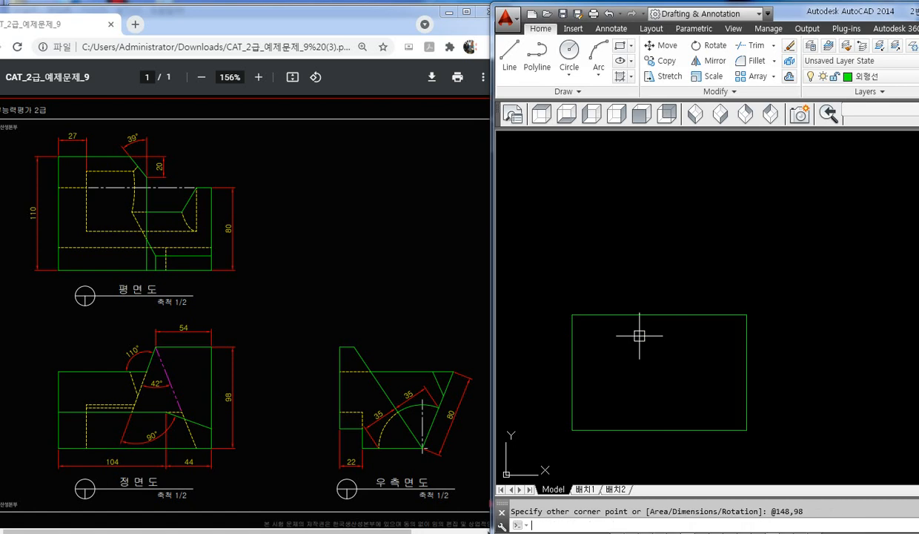
- Explode the front view rectangle into separate lines
text(x)
key(Return)
click(744, 295)
click(691, 352)
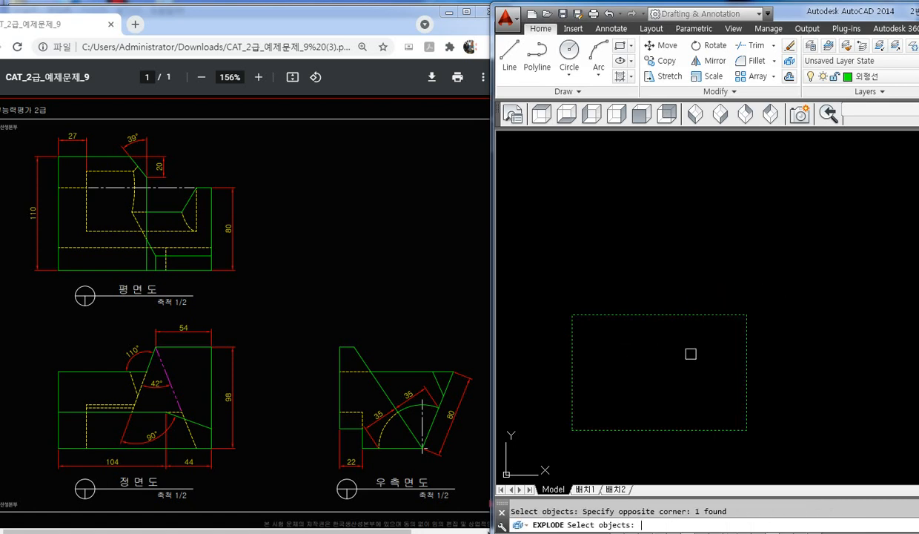
key(Return)
- With Ortho on, draw connected lines from the rectangle's upper-left corner upward, across to the right, and down past the base level
text(l)
key(Return)
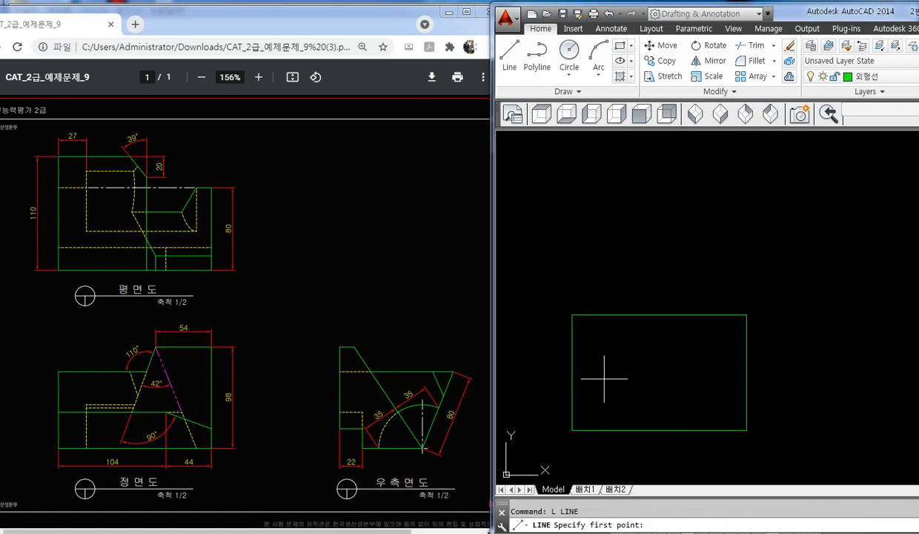
scroll(586, 367, down, 2)
middle_drag(615, 375, 578, 406)
click(544, 369)
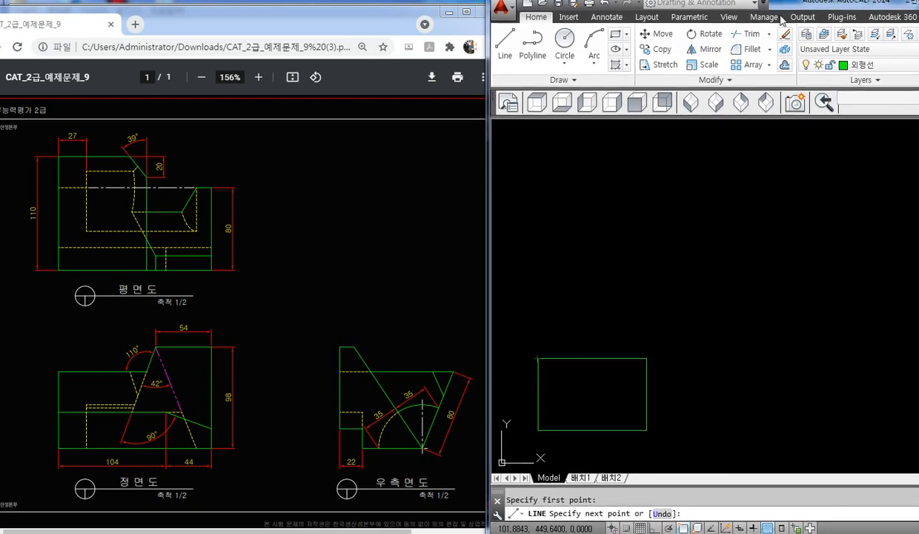
key(F8)
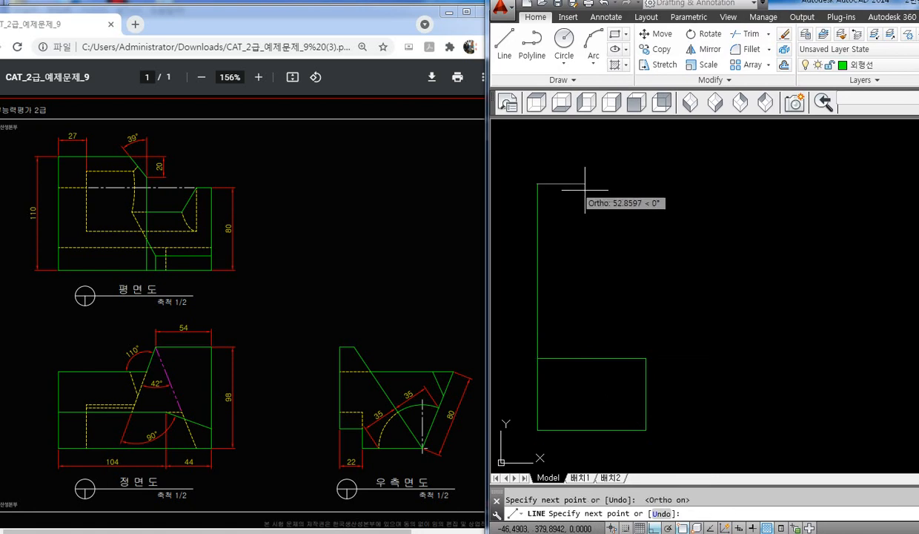
click(593, 185)
click(816, 211)
key(Return)
- Draw a line from the rectangle's lower-right corner beyond the outer vertical, and another from its upper-right corner up to the top line
key(Return)
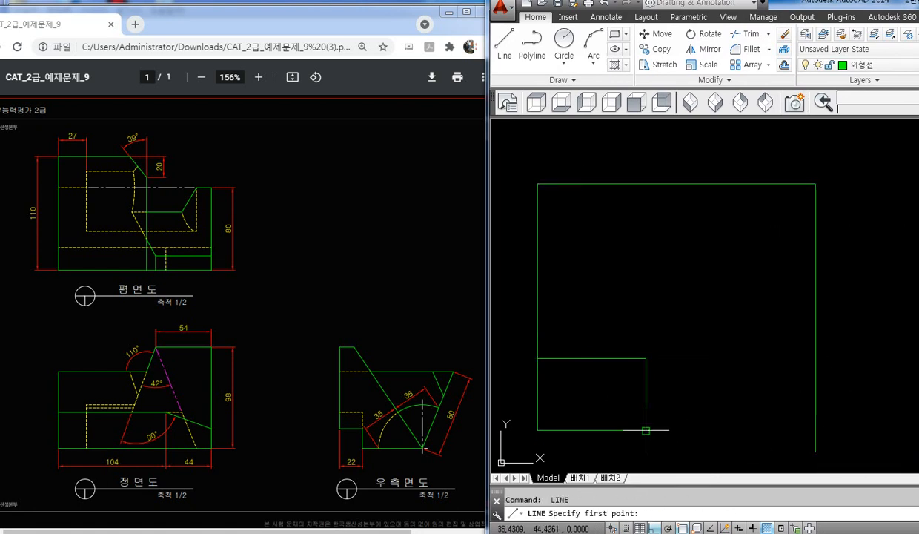
click(645, 430)
click(873, 429)
key(Return)
key(Return)
click(644, 363)
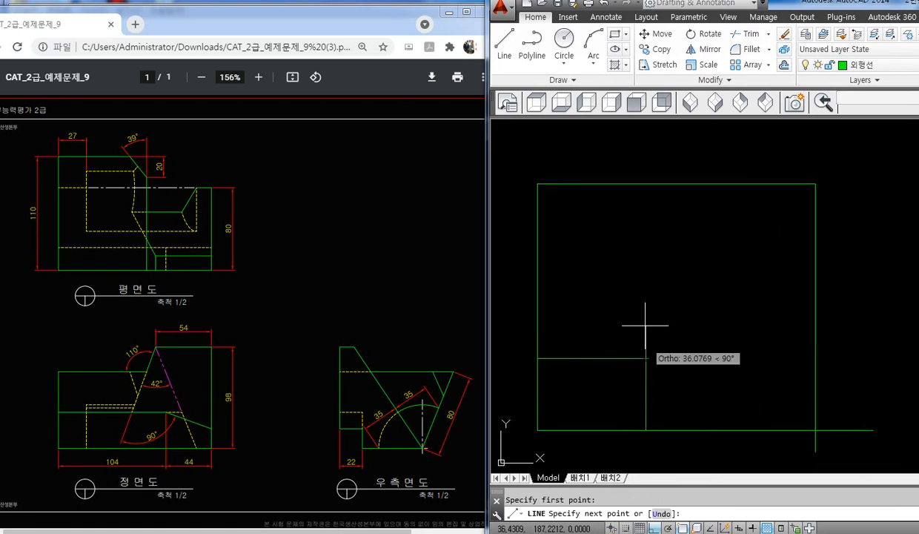
click(646, 184)
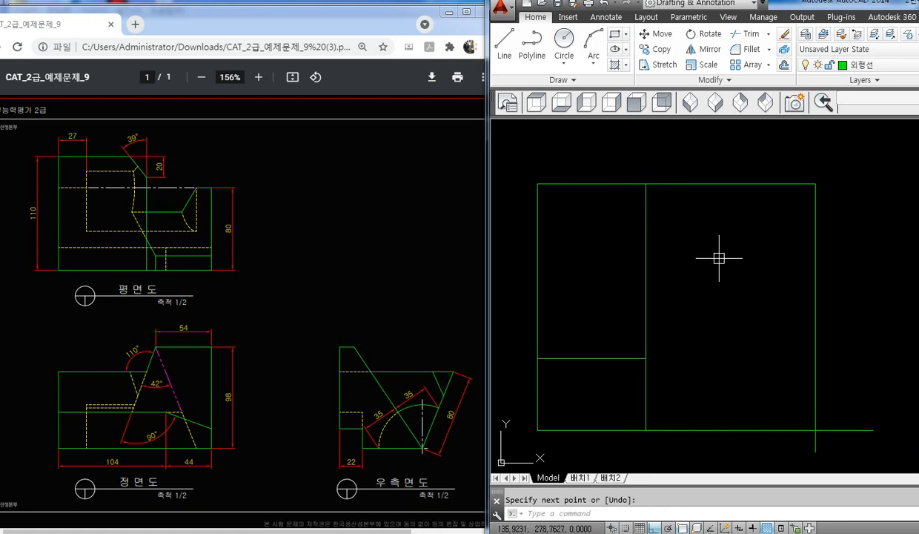
key(Return)
- Trim the two overshooting line ends at the lower-right corner of the outer frame
text(tr)
key(Return)
key(Return)
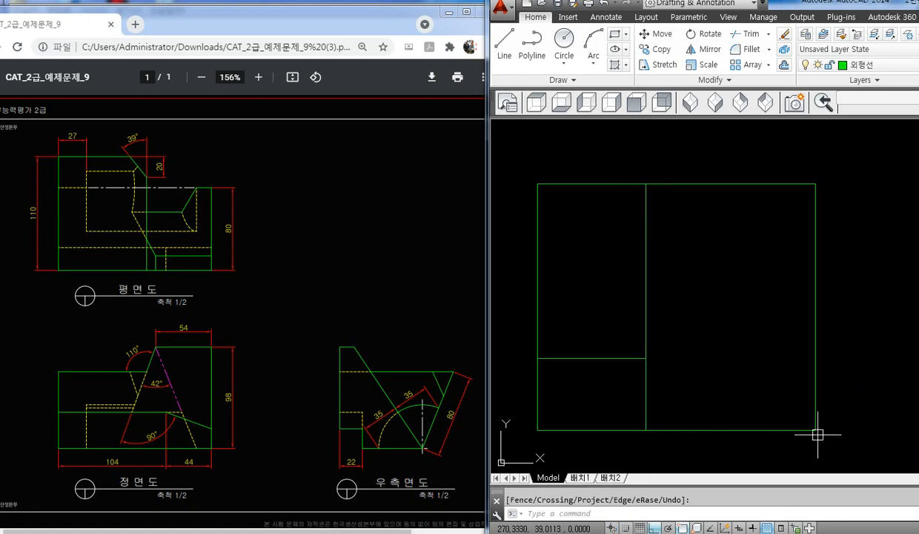
key(Return)
- Draw a 45° projection line from the frame's upper-right corner diagonally down toward the front view
text(l)
key(Return)
click(816, 184)
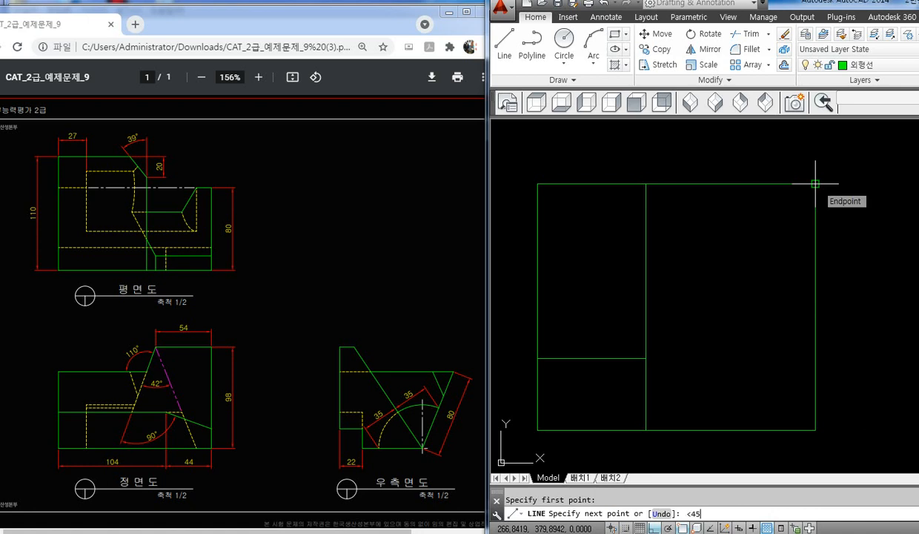
key(Return)
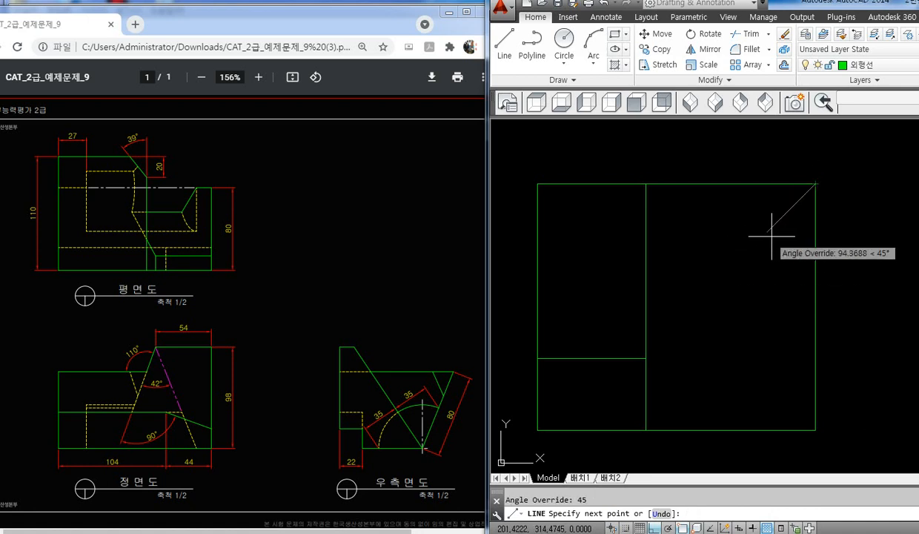
click(671, 330)
key(Return)
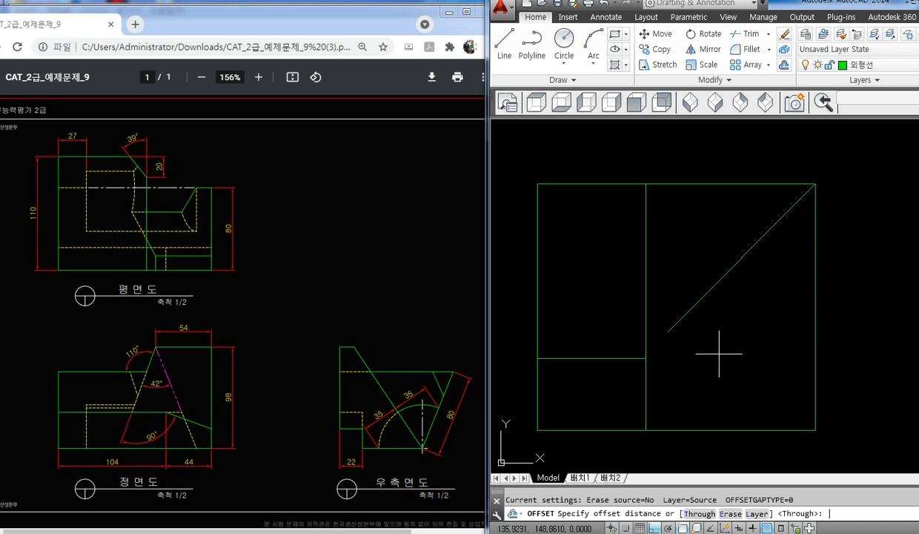
- Offset the frame's top line 110 downward to form the lower edge of the top view
text(110)
key(Return)
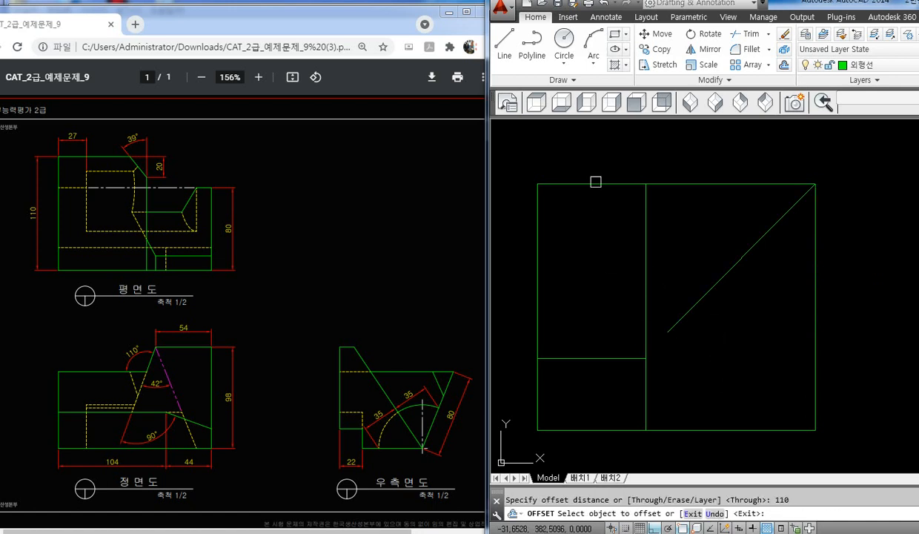
click(593, 184)
click(596, 242)
- Trim the vertical line segment between the top view and the front view
text(tr)
key(Return)
key(Return)
click(644, 311)
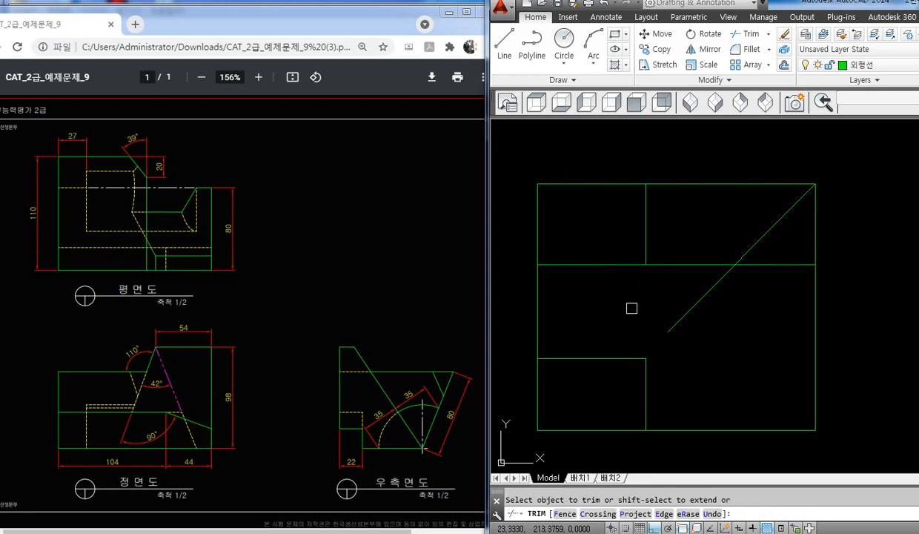
key(Return)
- Draw a vertical line from the intersection of the 45° line and the offset line down to the base line
text(l)
key(Return)
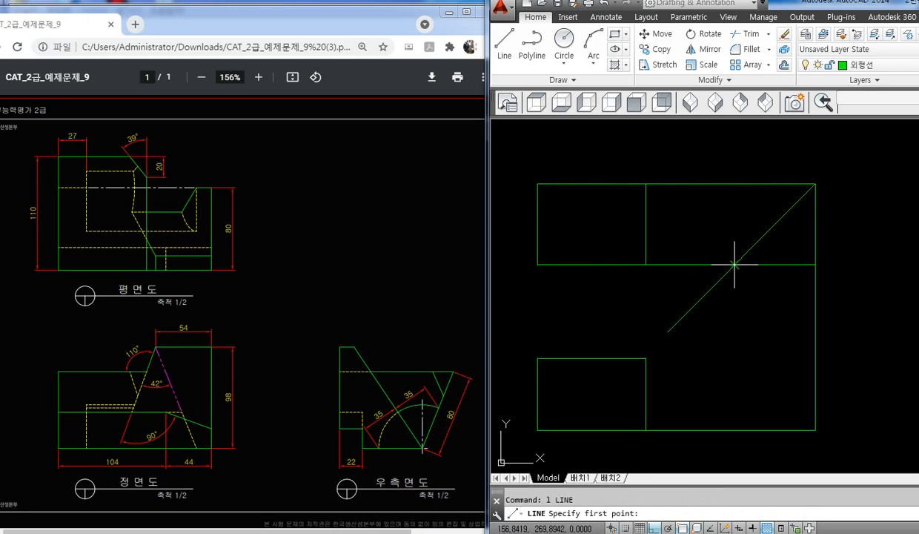
click(734, 264)
click(734, 429)
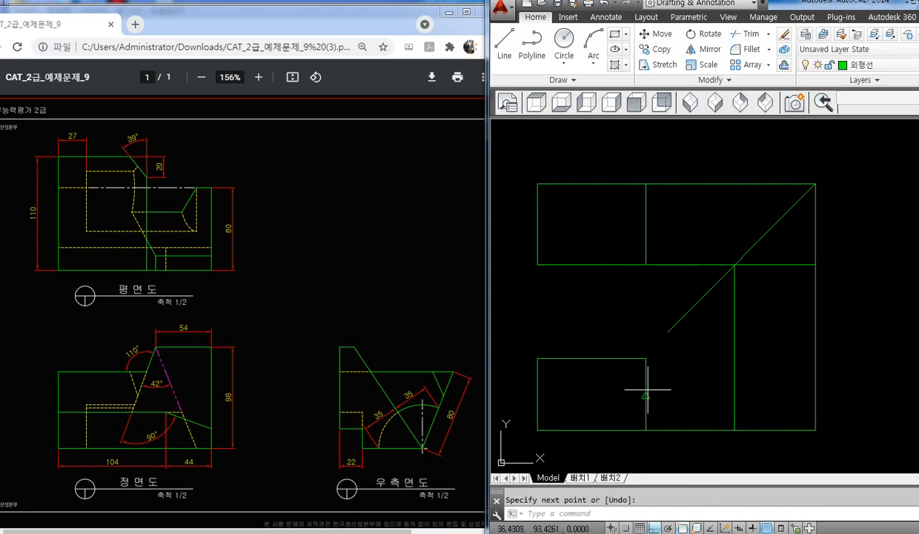
key(Return)
- Draw a horizontal line from the front view's upper-right corner to the frame's right edge
key(Return)
click(645, 358)
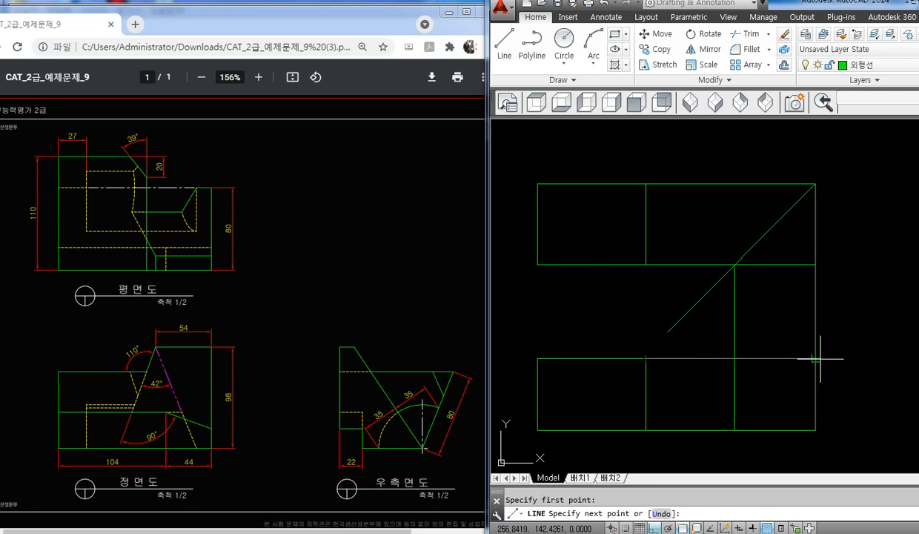
click(816, 358)
key(Return)
- Trim the construction lines between the views, leaving separate top, front and right-side view rectangles
text(tr)
key(Return)
key(Return)
click(683, 433)
click(674, 342)
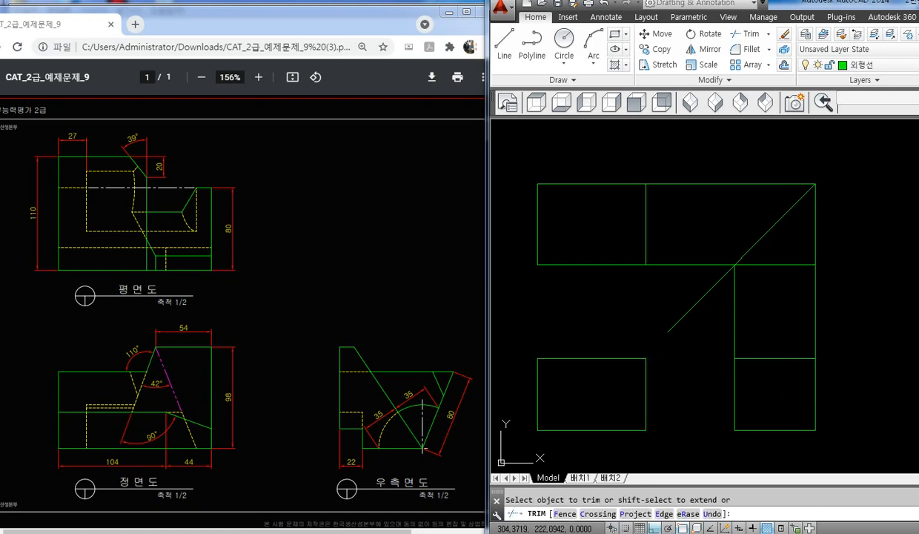
click(818, 291)
click(710, 326)
click(679, 247)
click(660, 171)
key(Return)
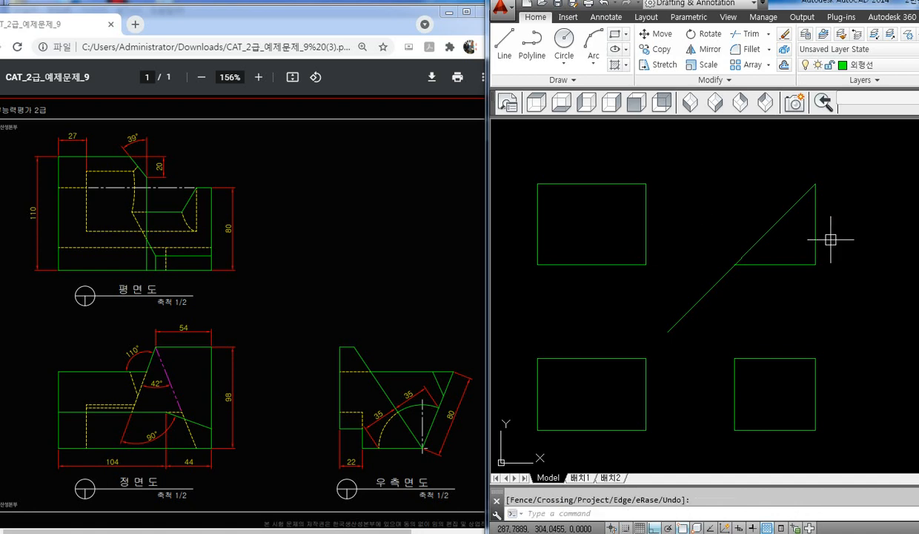
- Delete the two leftover construction lines beside the 45° line
click(828, 231)
click(778, 277)
key(Delete)
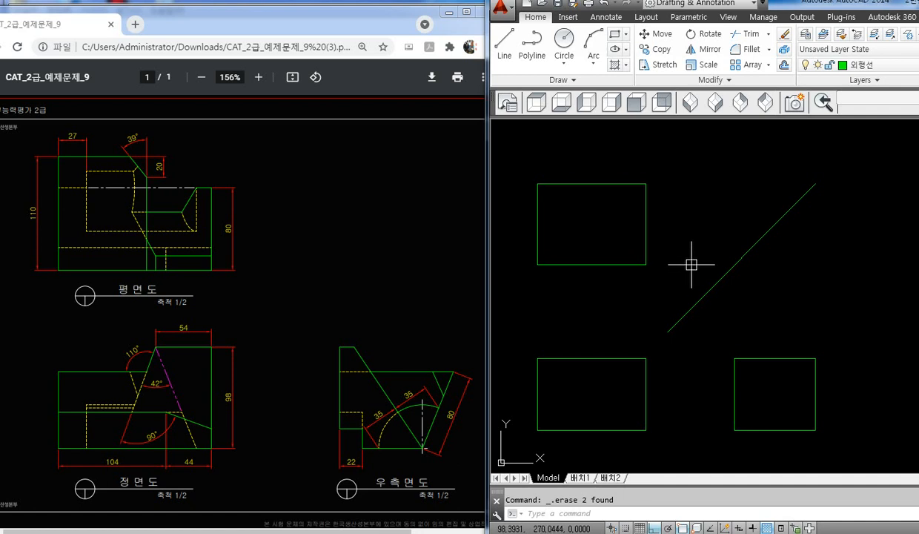
- Offset the top view's lower edge 80 upward
middle_drag(581, 235, 606, 230)
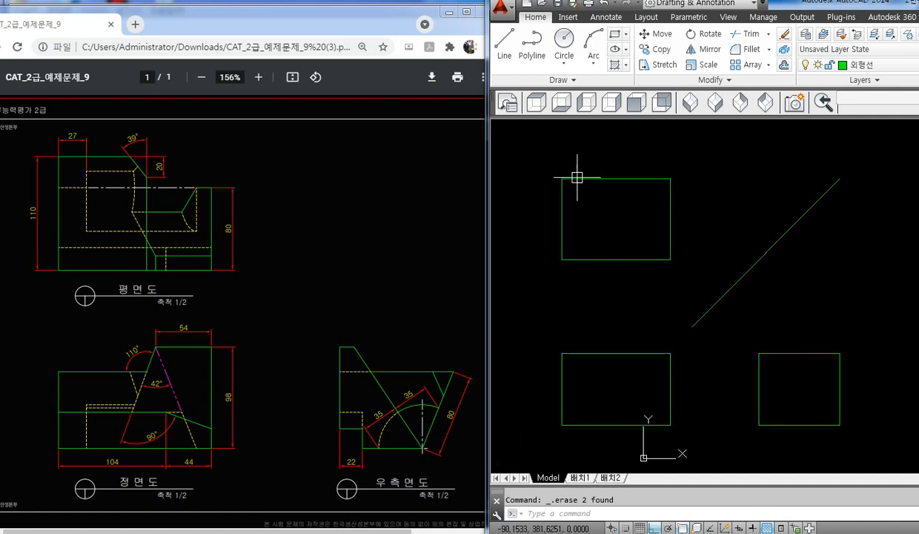
scroll(580, 172, up, 2)
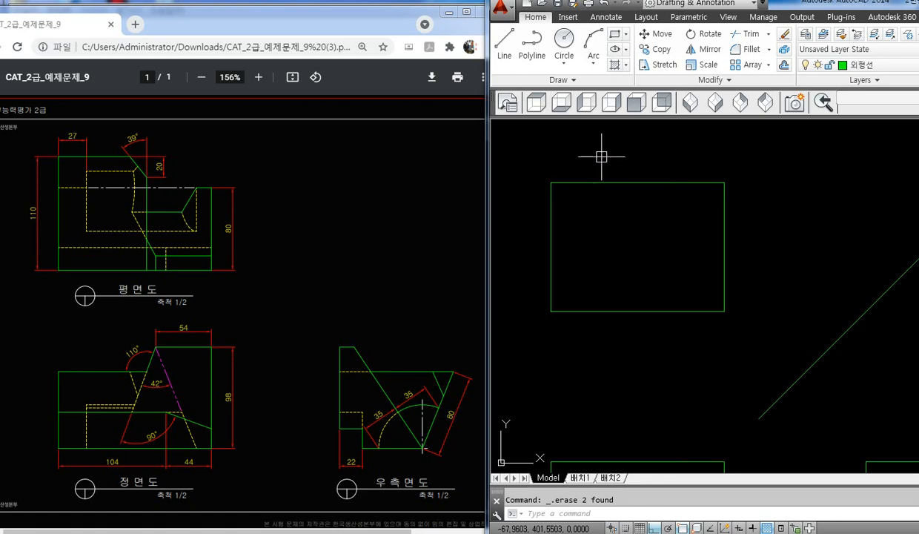
text(o)
key(Return)
text(80)
key(Return)
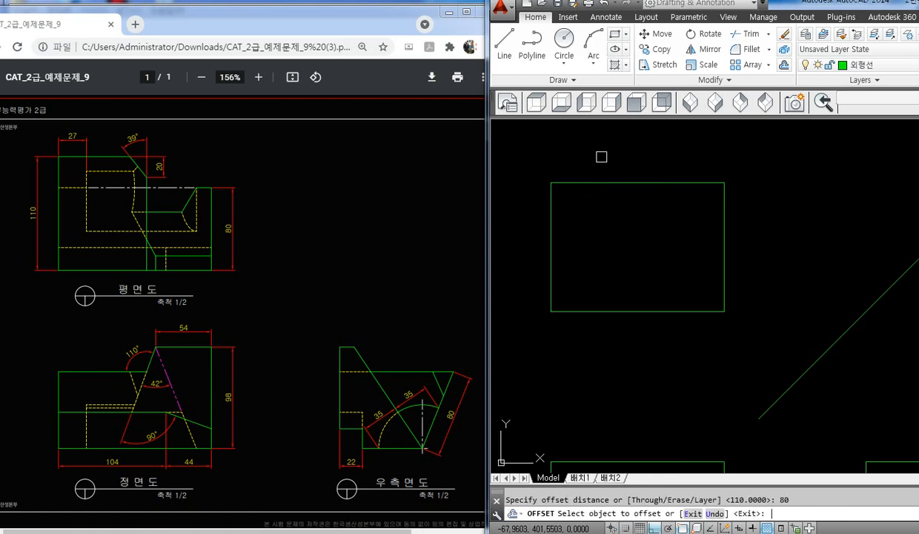
click(678, 306)
click(668, 264)
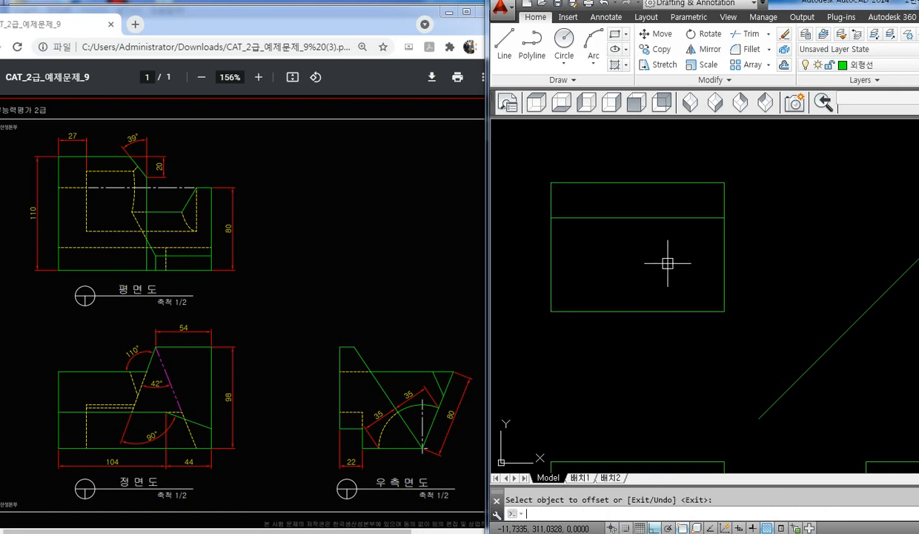
key(Return)
- Trim the top view's right edge above the new horizontal line
text(tr)
key(Return)
key(Return)
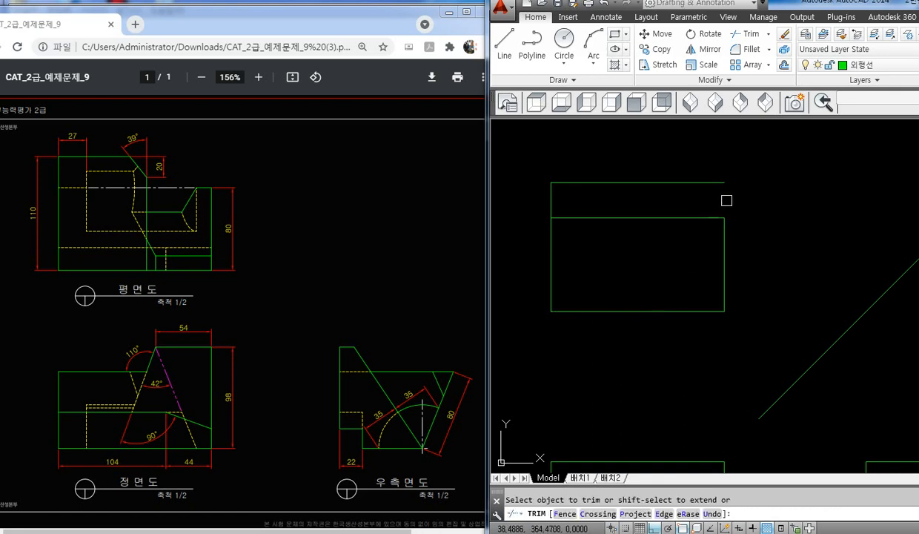
click(725, 200)
key(Return)
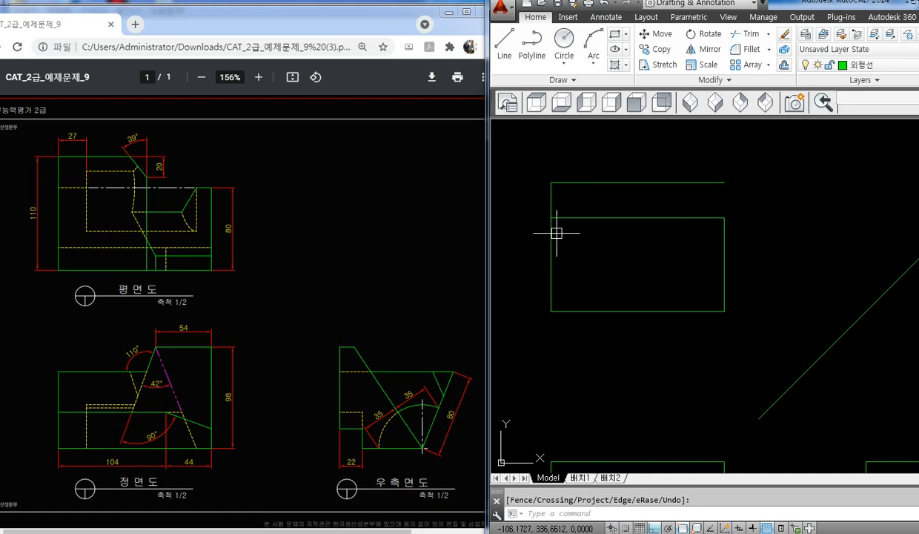
- Offset the top view's left edge 27 to the right
text(o)
key(Return)
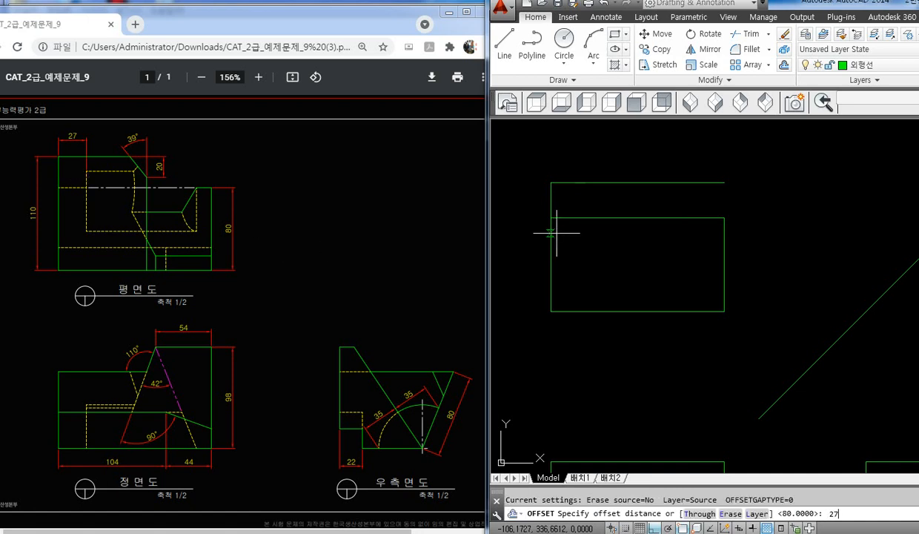
key(Return)
click(554, 246)
click(585, 246)
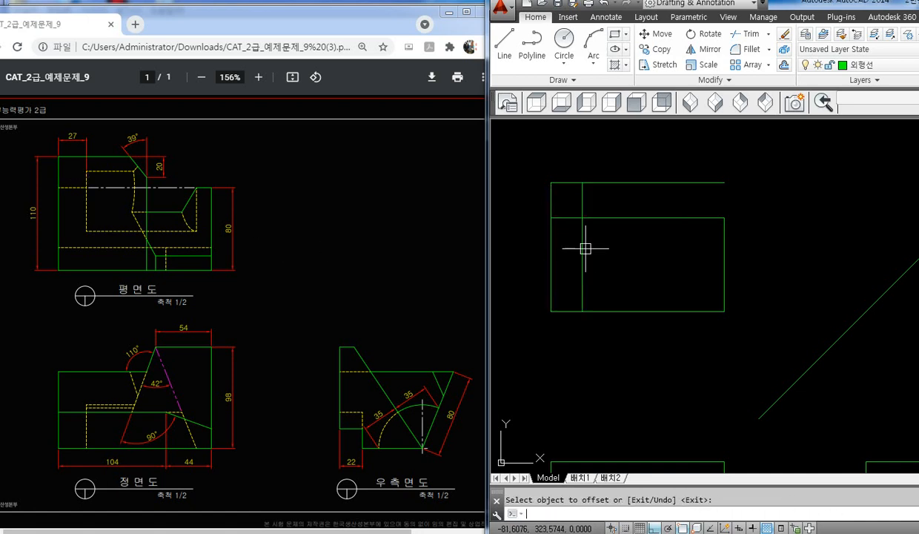
key(Escape)
- Move the new vertical line in the top view to the 숨은선 layer
click(584, 246)
click(852, 64)
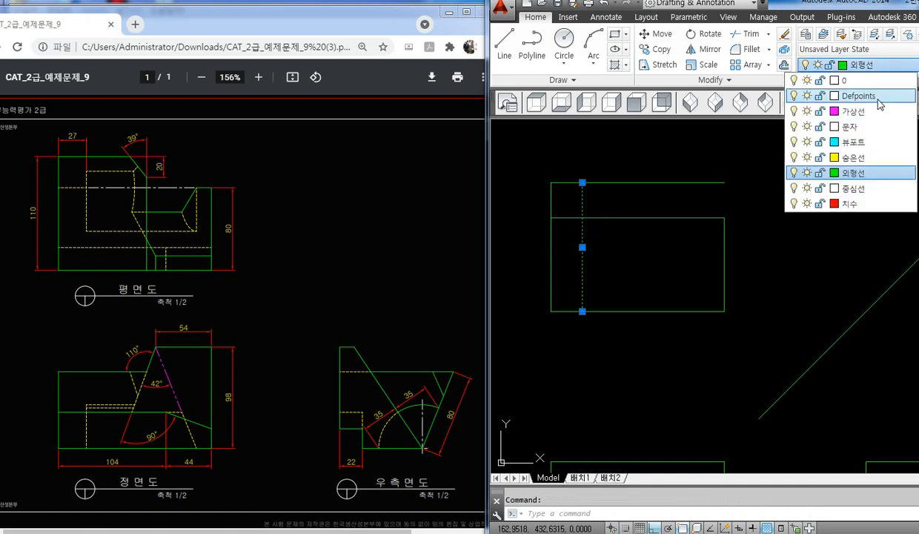
click(841, 157)
key(Escape)
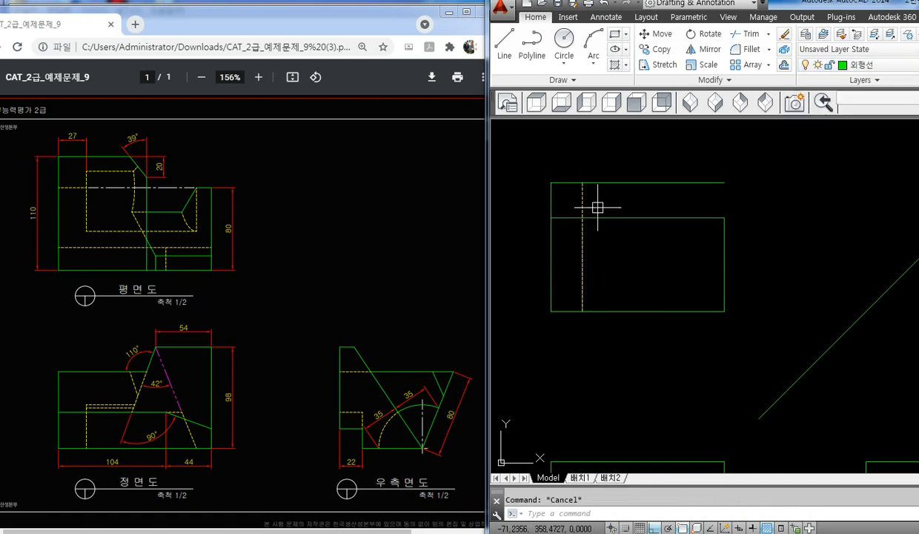
- Shorten the vertical hidden line by moving its upper endpoint to just below the top view's upper edge
middle_drag(609, 211, 578, 223)
click(546, 211)
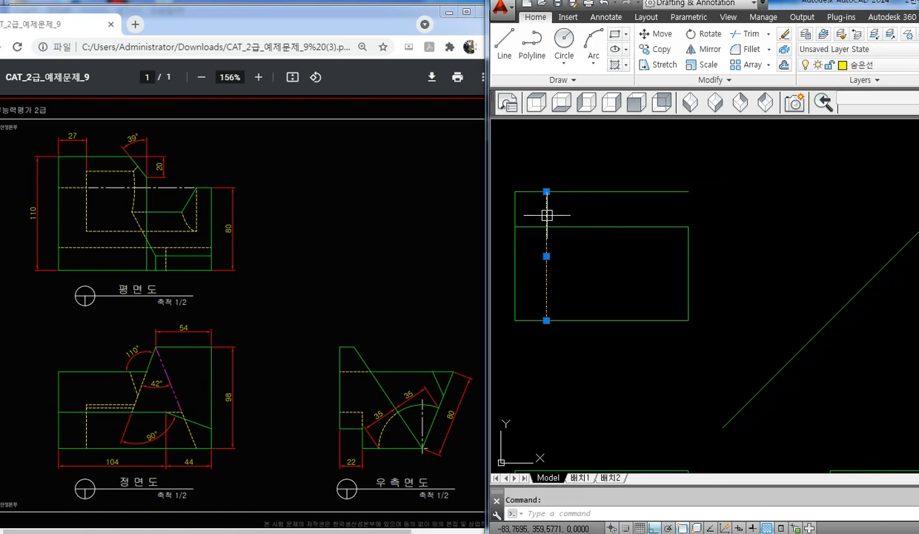
scroll(536, 202, up, 2)
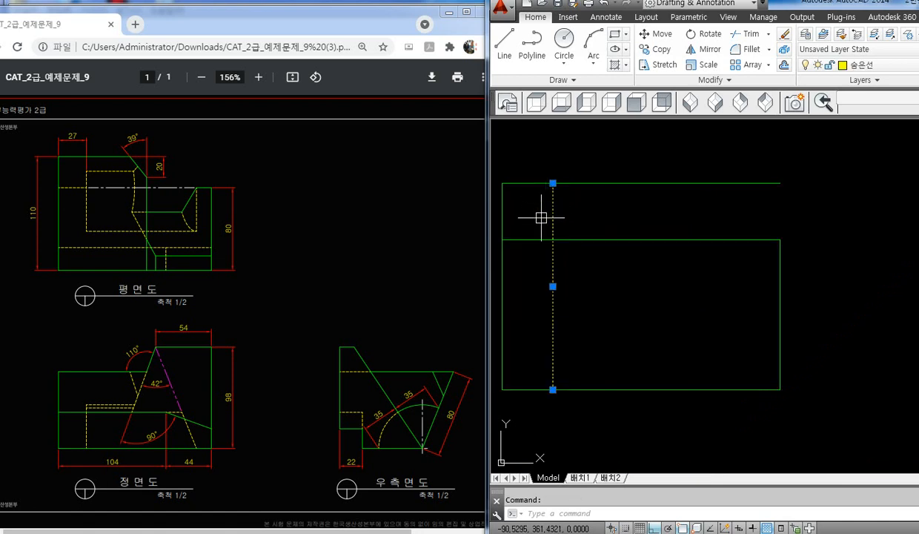
click(553, 182)
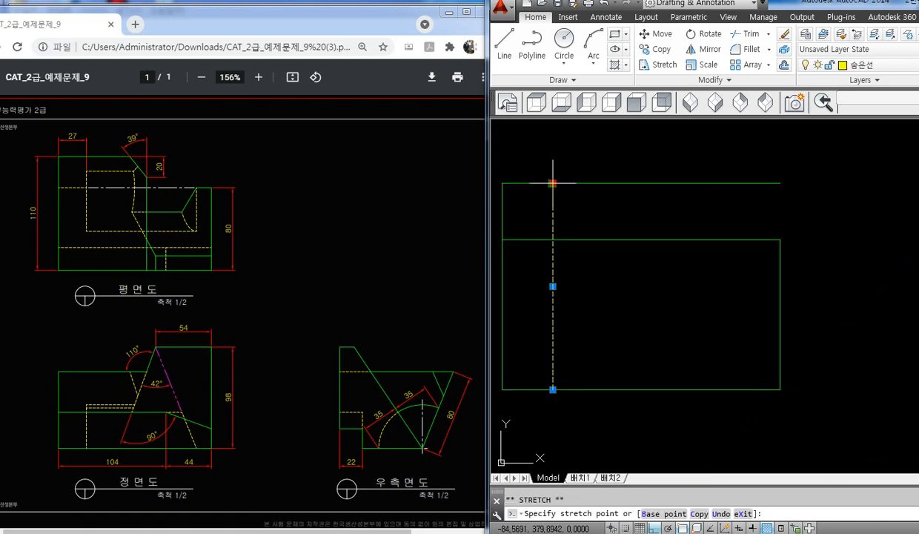
click(552, 204)
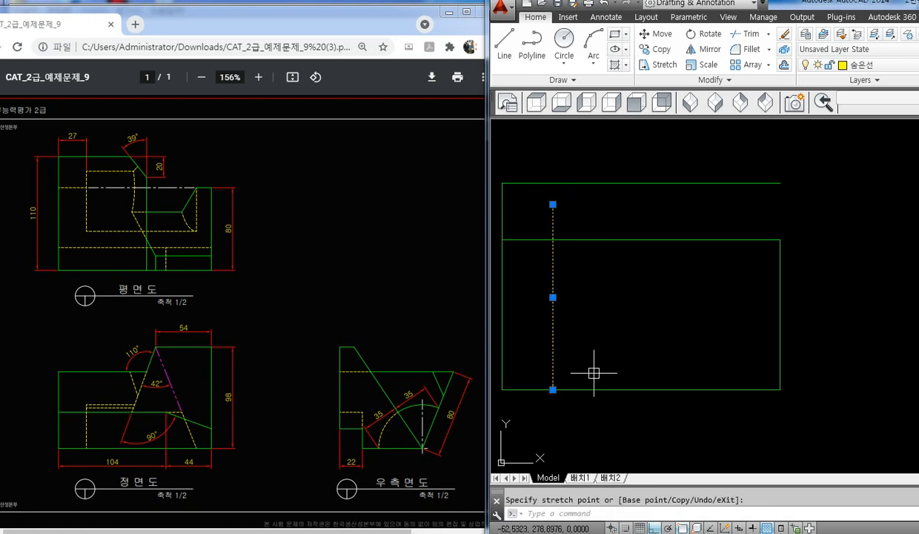
- Shorten the top view's vertical hidden line by moving its lower endpoint up to above the bottom edge
click(552, 390)
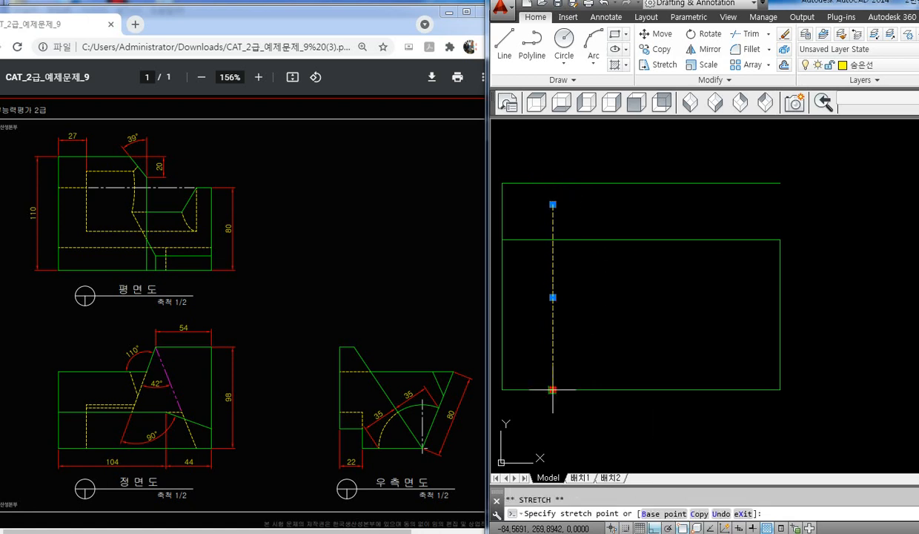
click(552, 342)
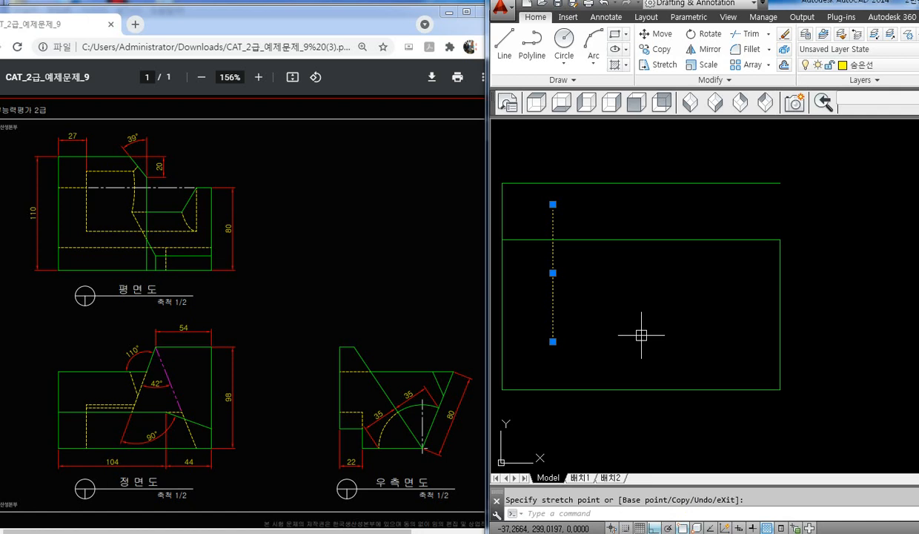
key(Escape)
- Offset the front view's right edge 54 to the left
scroll(568, 266, down, 3)
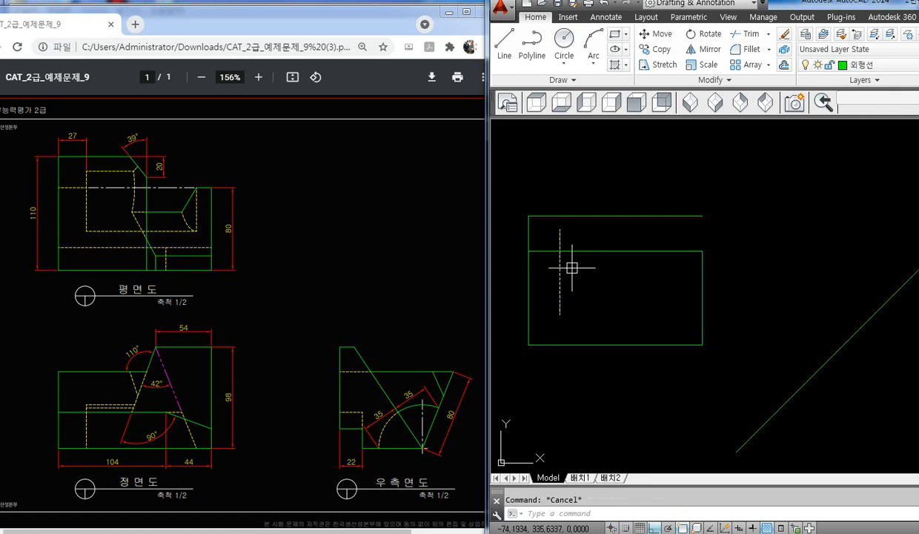
scroll(585, 361, up, 2)
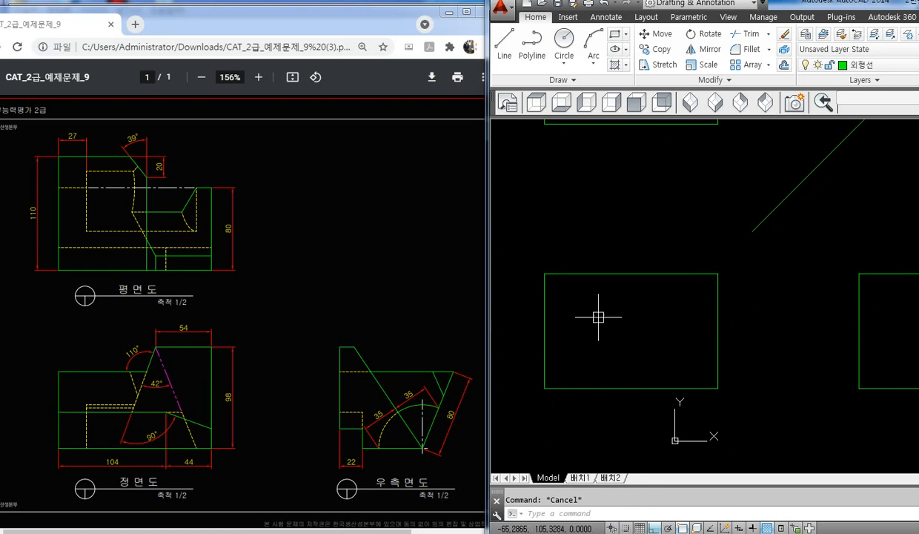
text(o)
key(Return)
text(54)
key(Return)
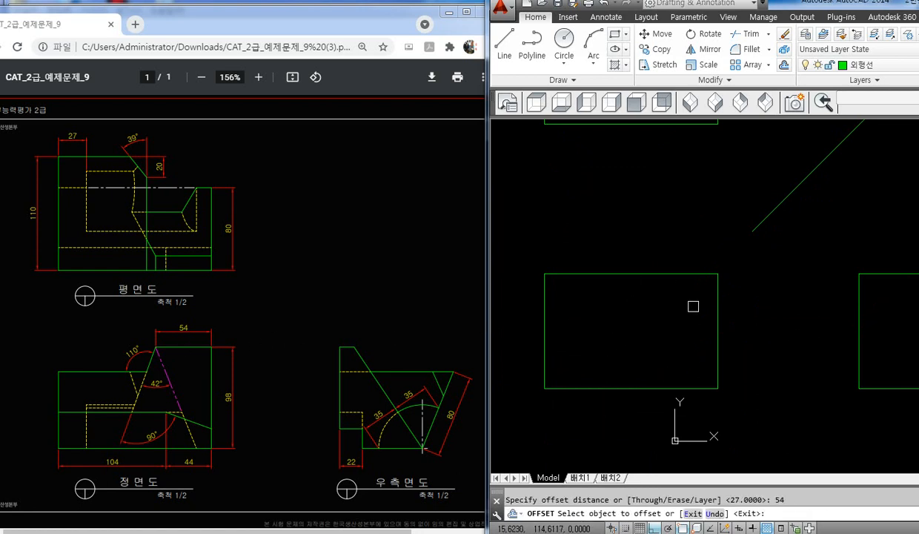
click(718, 306)
click(658, 312)
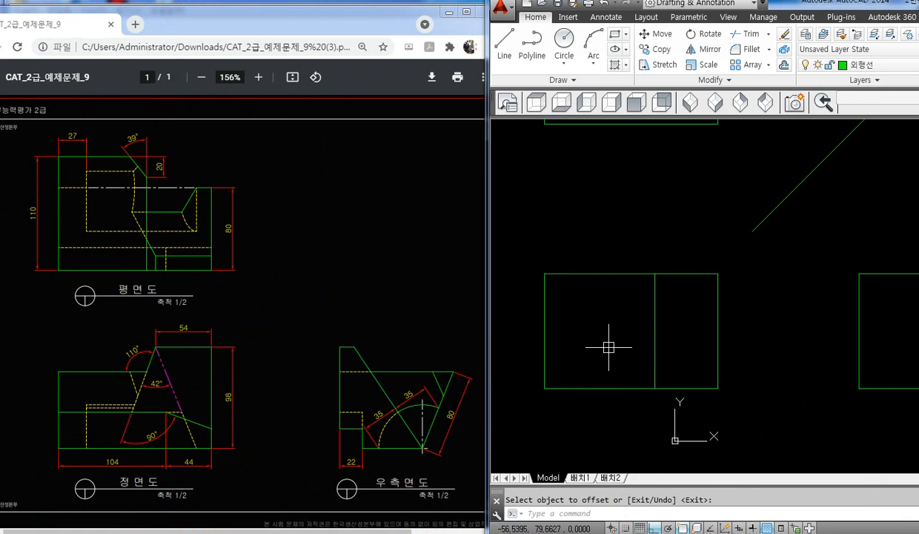
- Rotate a copy of the front view's top edge by -110 degrees about a point on that edge
text(o)
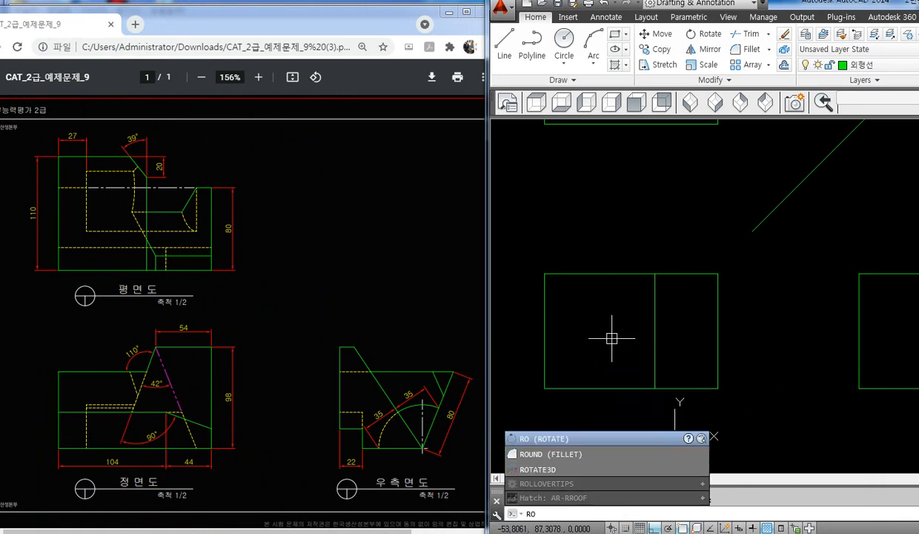
key(Return)
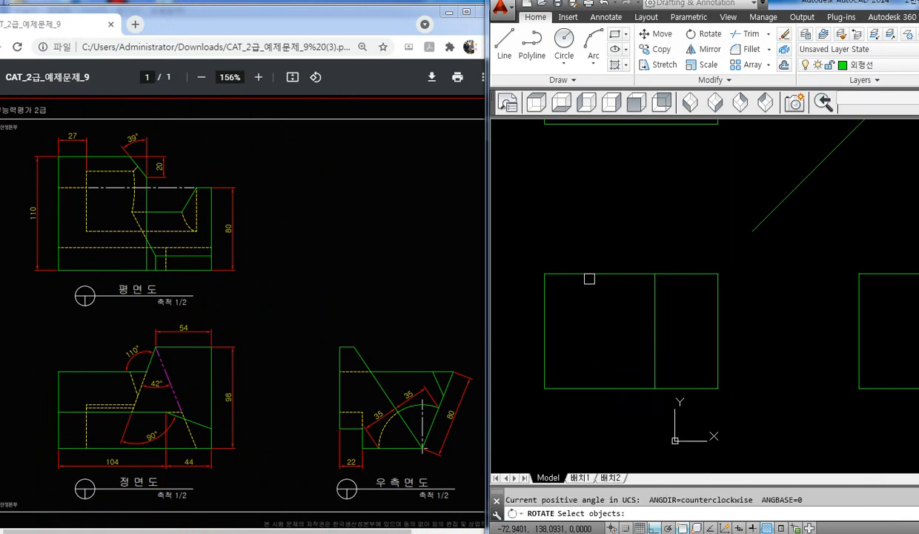
click(588, 275)
key(Return)
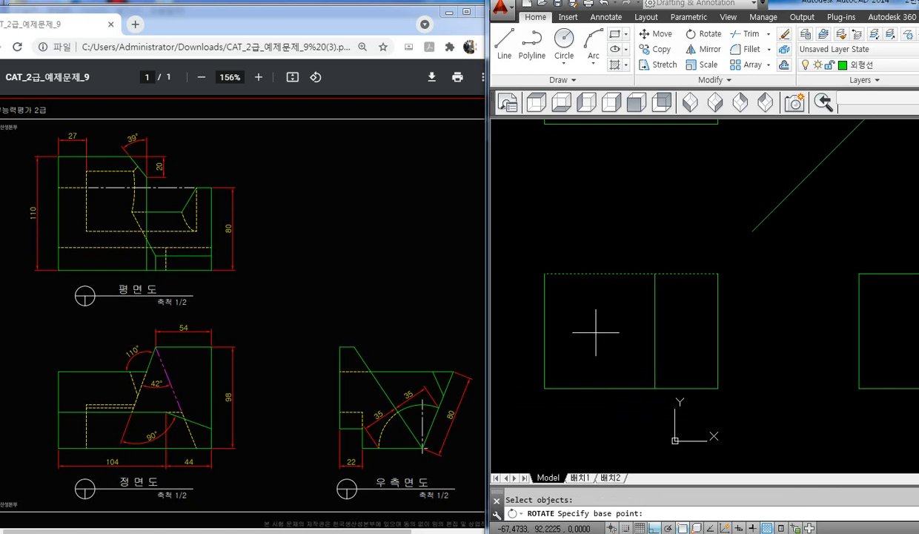
click(599, 274)
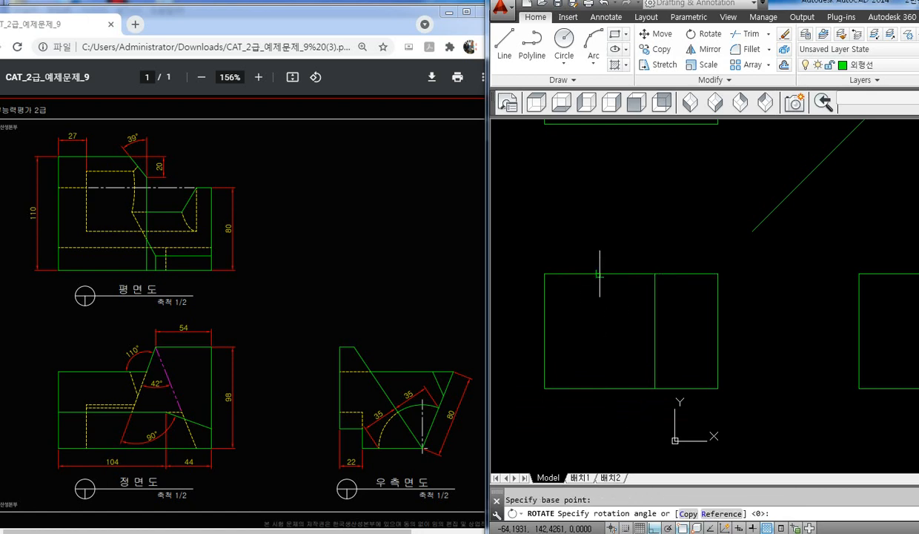
text(c)
key(Return)
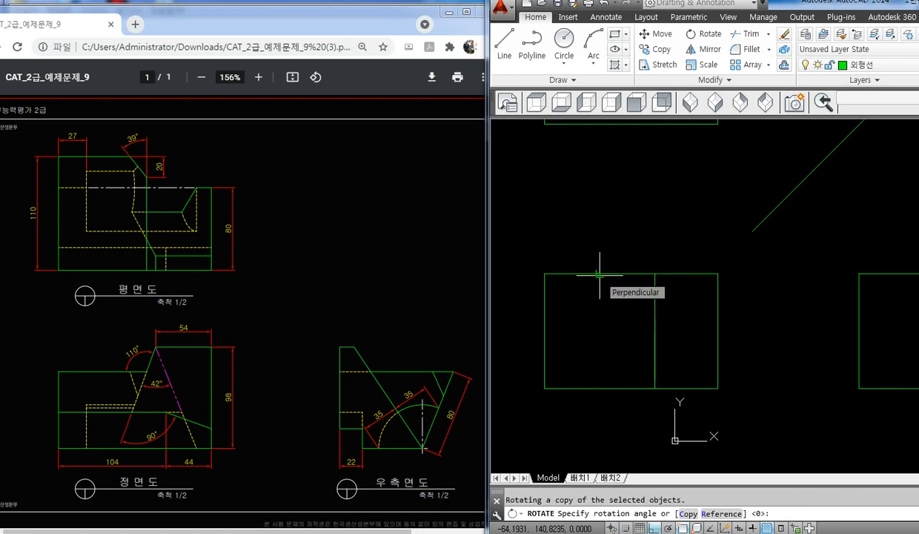
text(-110)
key(Return)
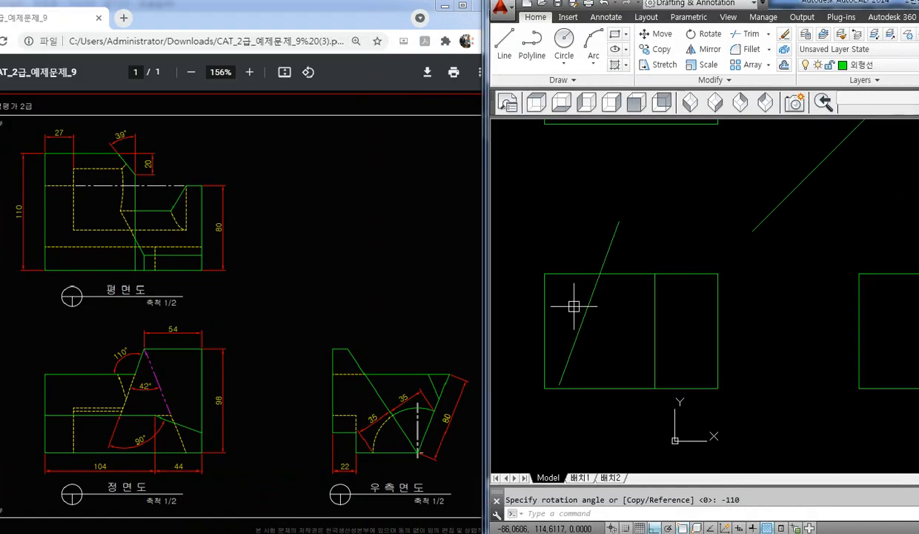
- Move the inclined line so its upper endpoint sits on the upper end of the front view's offset vertical line
text(m)
key(Return)
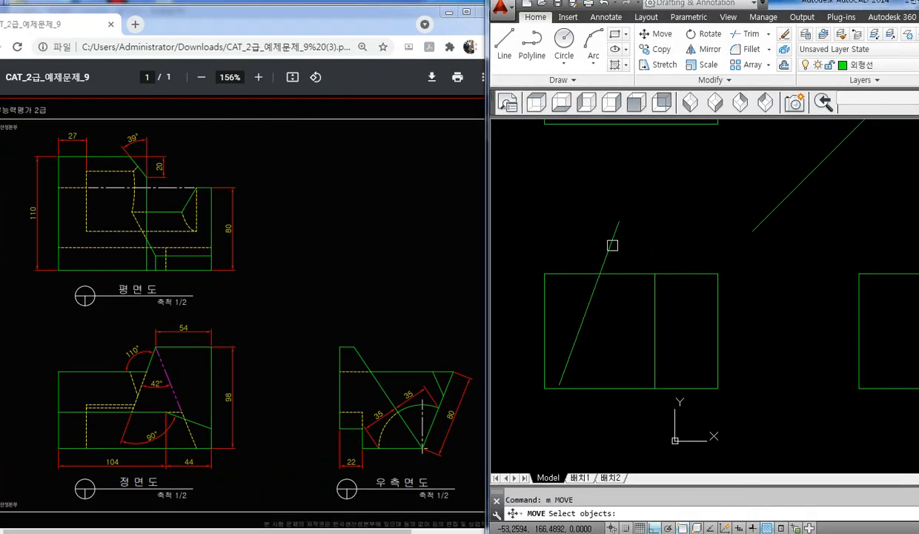
click(612, 245)
key(Return)
click(619, 221)
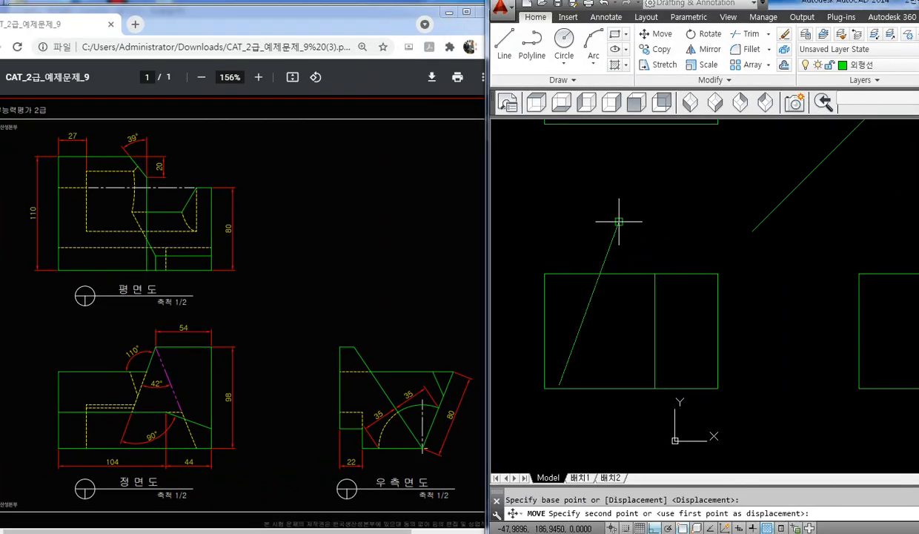
click(654, 275)
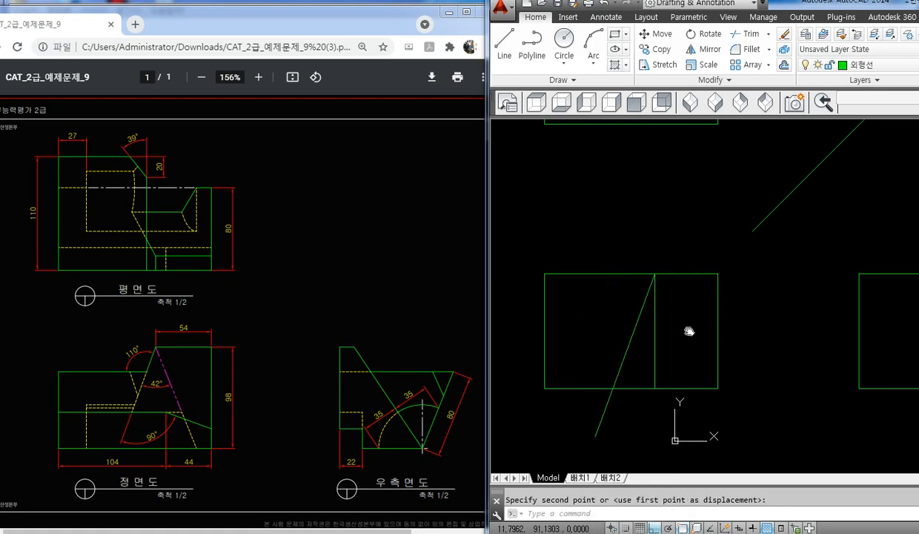
- Delete the offset vertical line inside the front view
middle_drag(690, 331, 661, 314)
click(654, 315)
key(Delete)
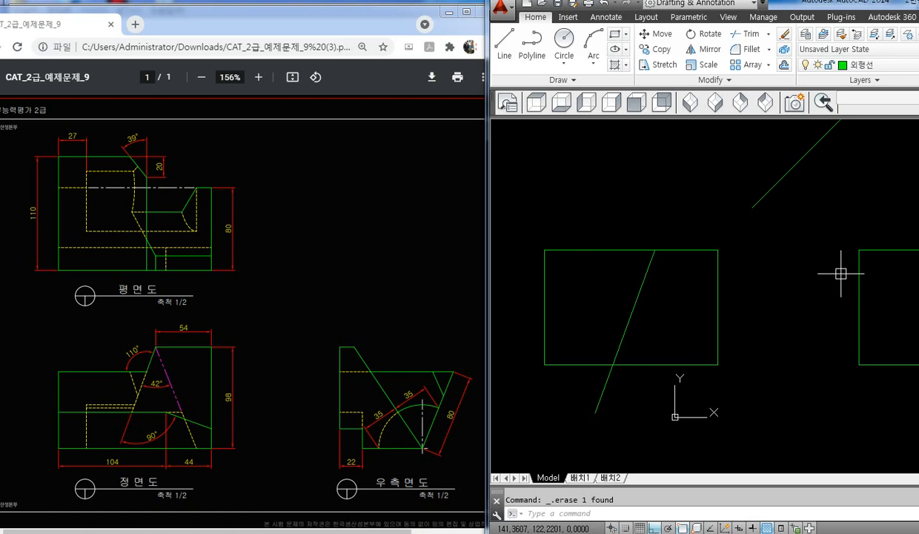
- Trim the part of the inclined line that extends below the front view's bottom edge
text(tr)
key(Return)
key(Return)
click(615, 386)
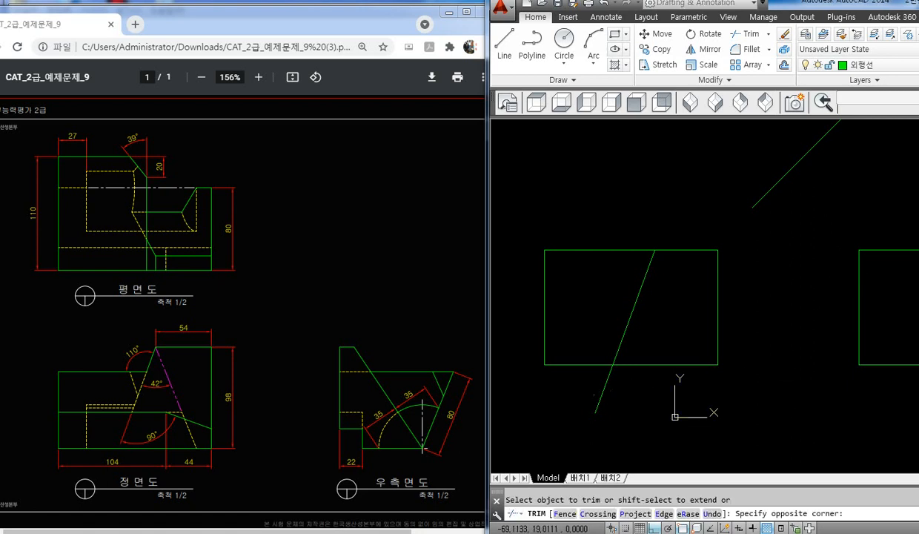
click(625, 391)
key(Return)
- Trim the front view's top edge to the left of the inclined line
middle_drag(715, 374, 662, 367)
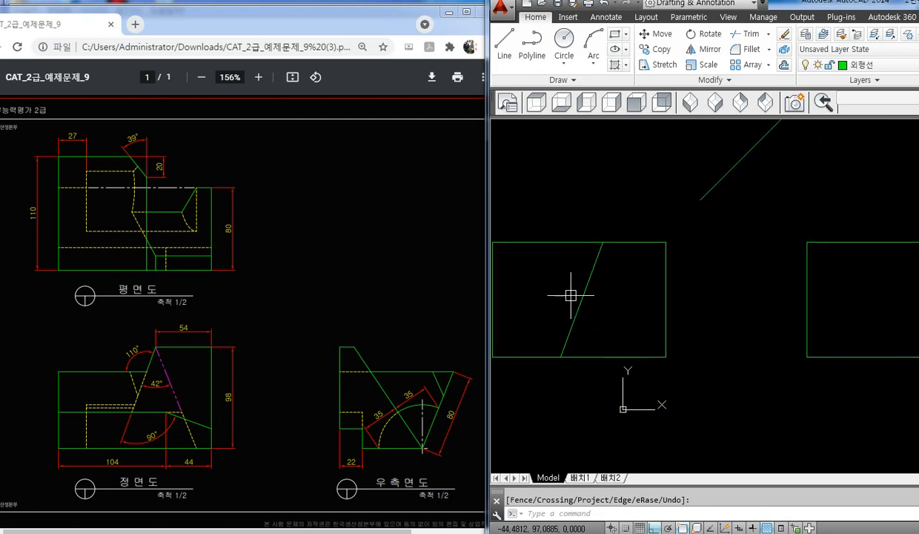
key(Return)
key(Return)
click(569, 242)
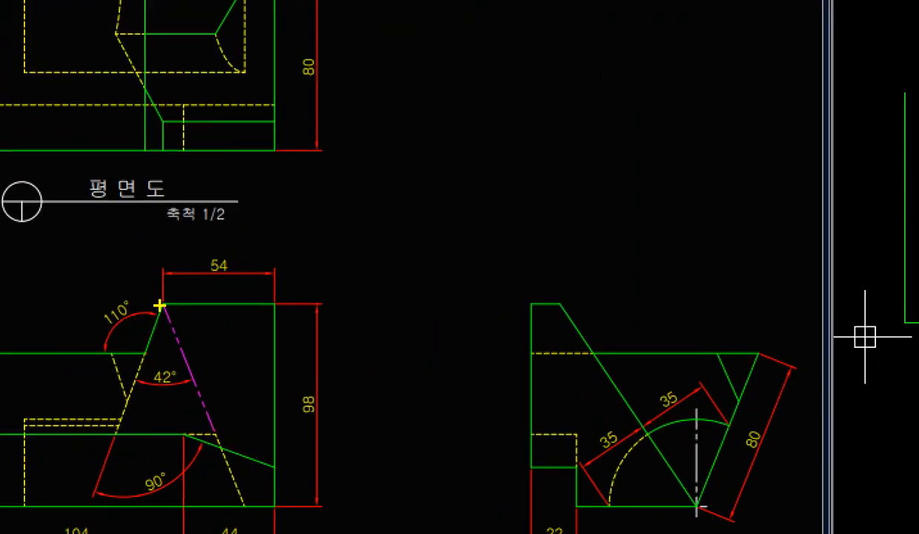
mouse_move(159, 304)
mouse_down()
mouse_move(98, 495)
mouse_move(86, 507)
mouse_up()
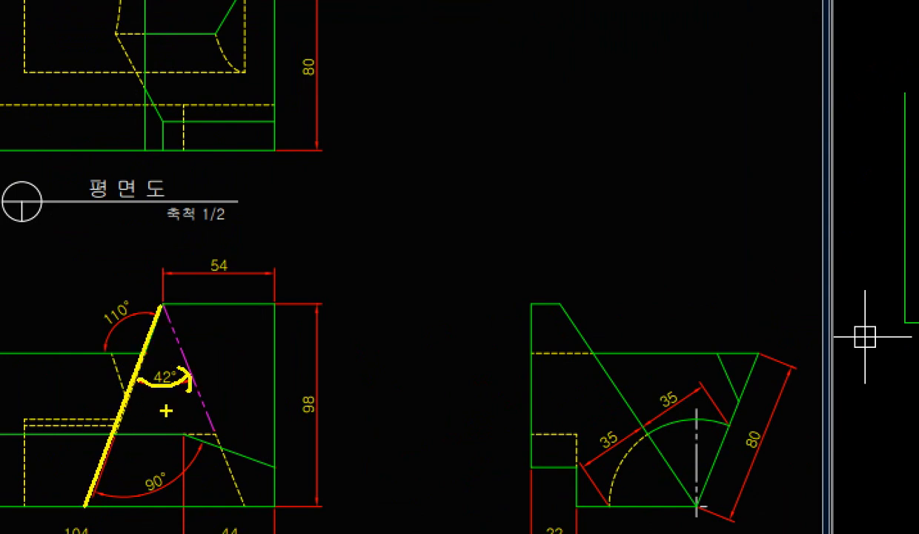
key(Escape)
key(Escape)
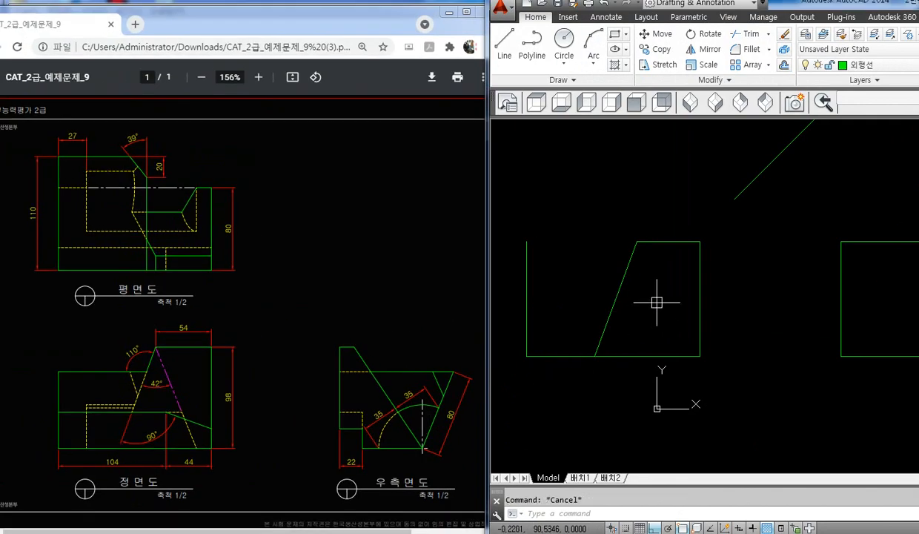
- Rotate a copy of the front view's inclined line by 42 degrees about its upper endpoint
text(Ro)
key(Return)
click(626, 273)
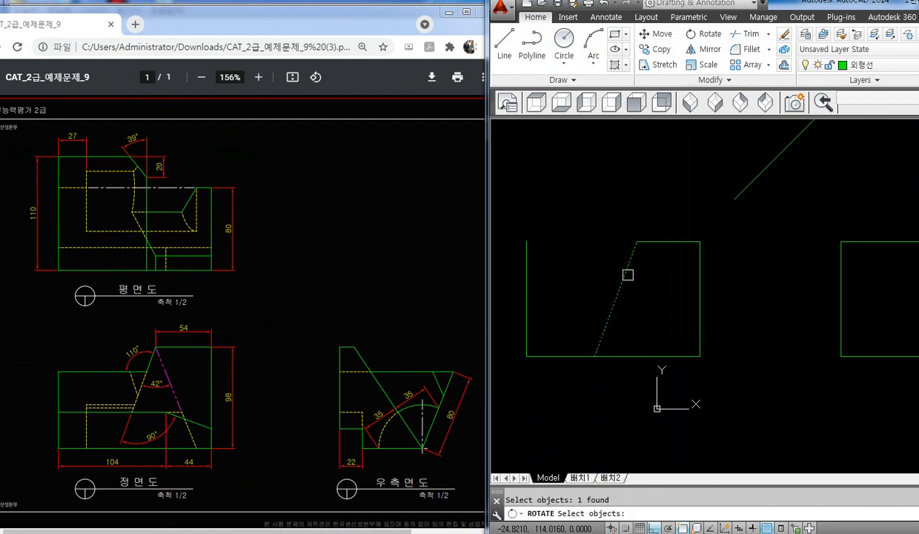
key(Return)
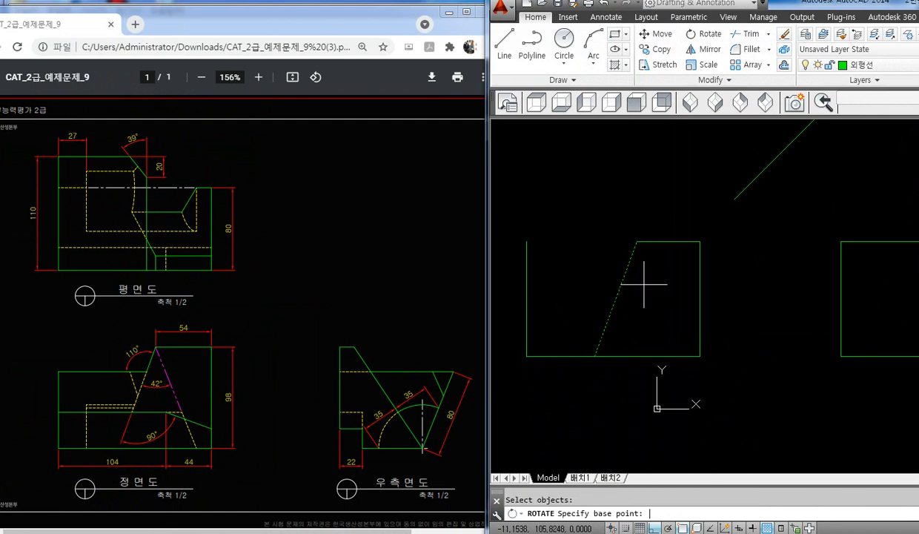
click(636, 242)
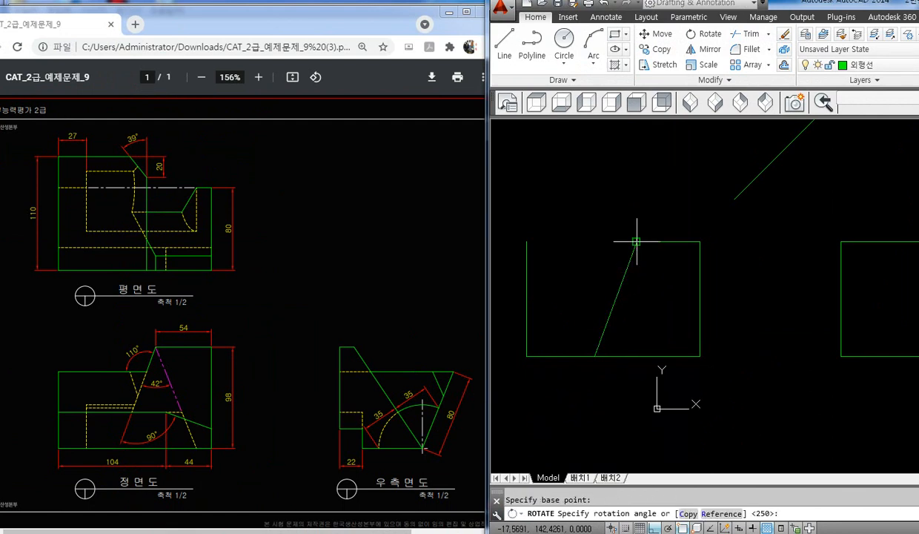
text(c)
key(Return)
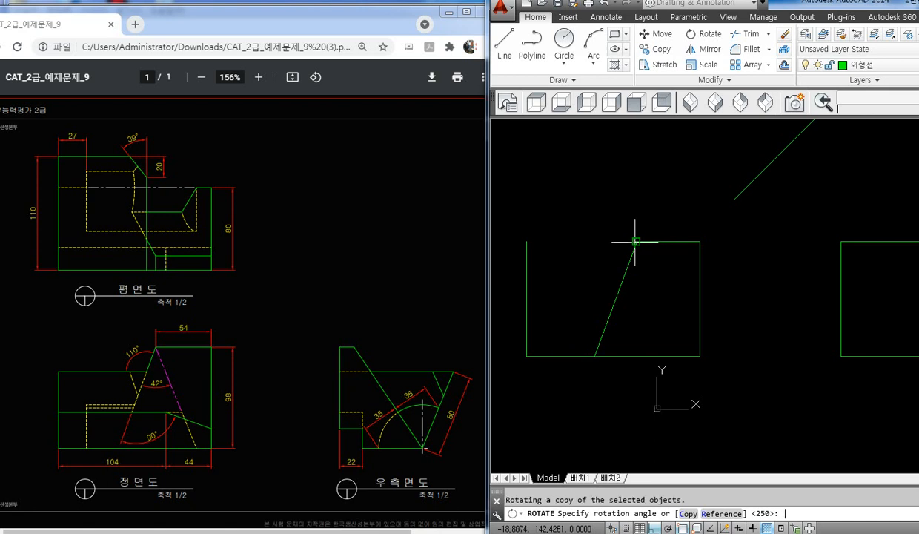
text(42)
key(Return)
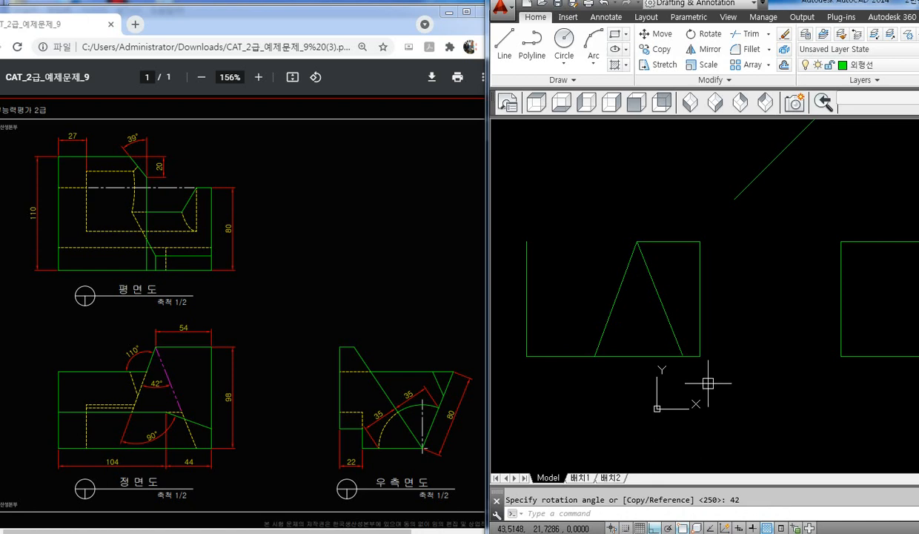
- Extend the lower end of the rotated copy to the front view's bottom edge
scroll(704, 376, up, 2)
scroll(681, 346, up, 2)
text(ex)
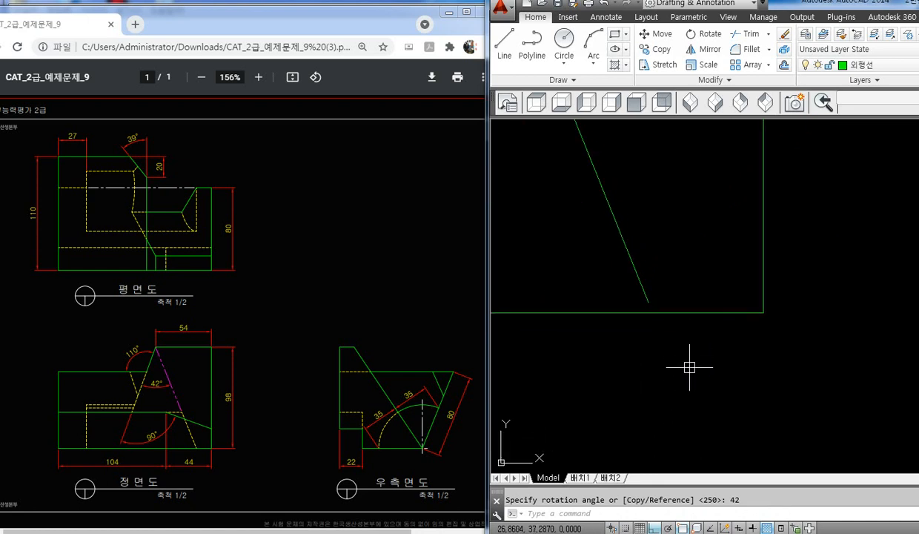
key(Return)
key(Return)
click(653, 303)
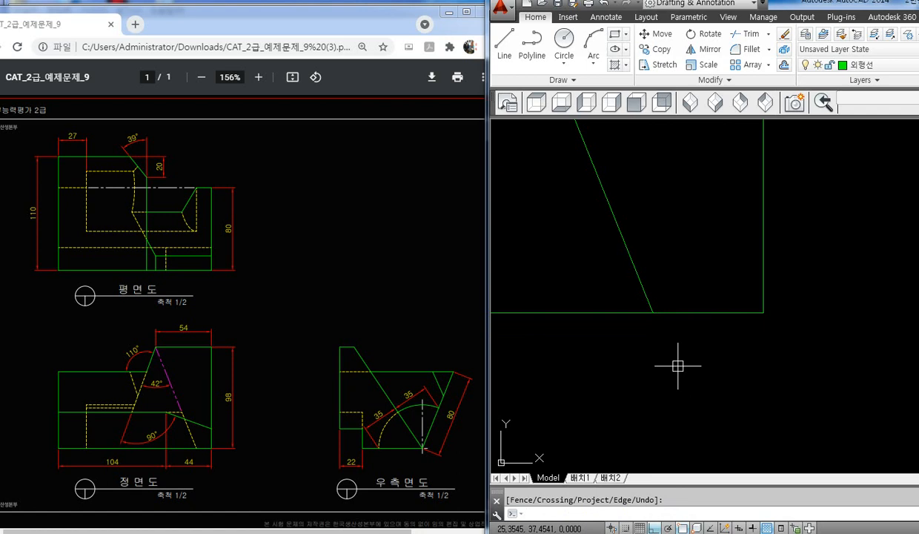
- Offset the right-side view's left edge inward by 22
scroll(678, 366, down, 3)
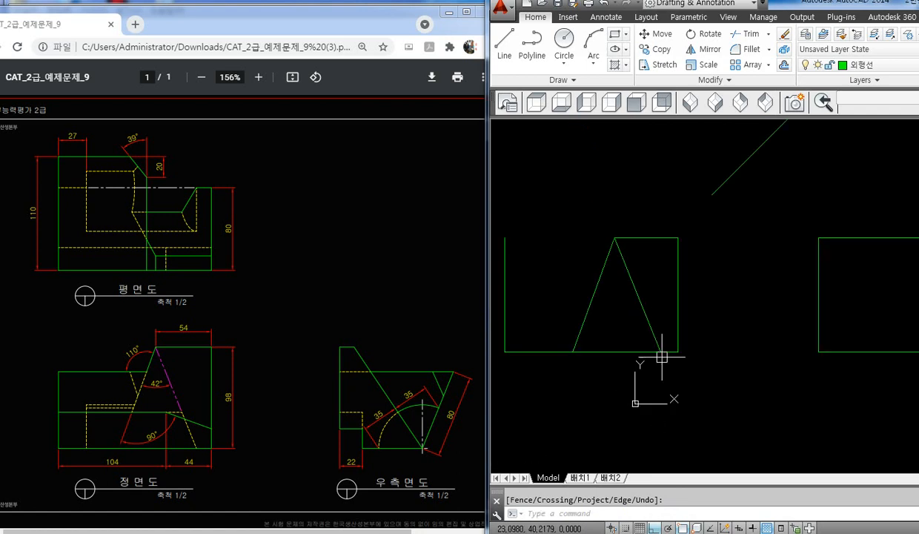
middle_drag(619, 334, 665, 341)
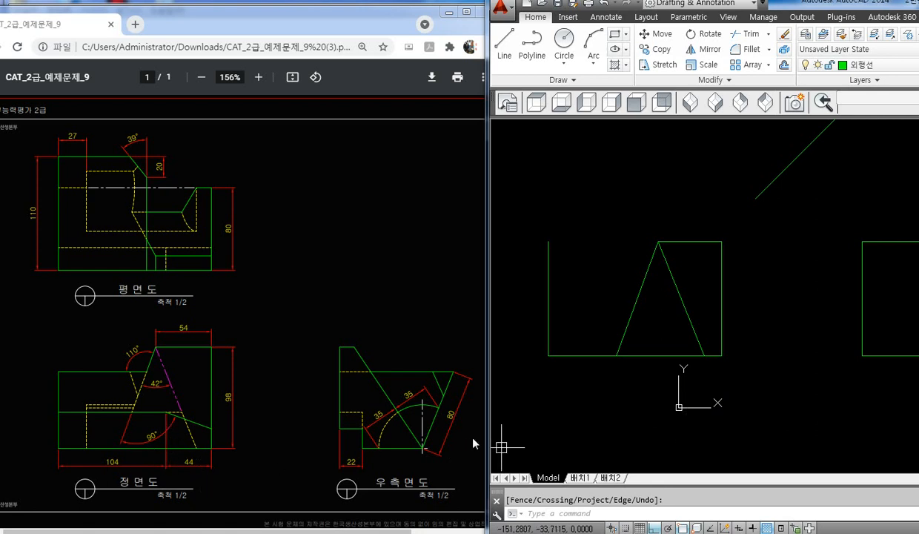
middle_drag(813, 331, 606, 331)
middle_drag(732, 317, 724, 321)
scroll(724, 320, down, 2)
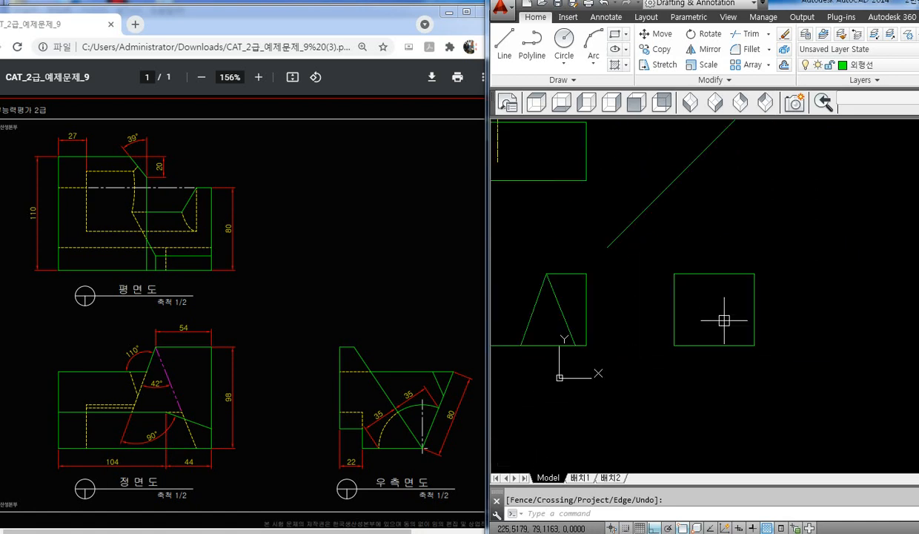
middle_drag(679, 272, 781, 350)
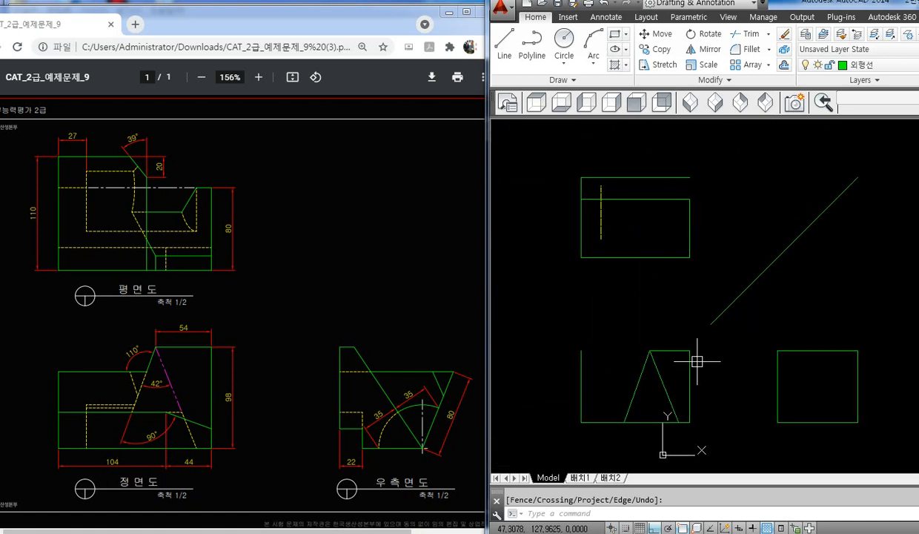
middle_drag(712, 367, 594, 334)
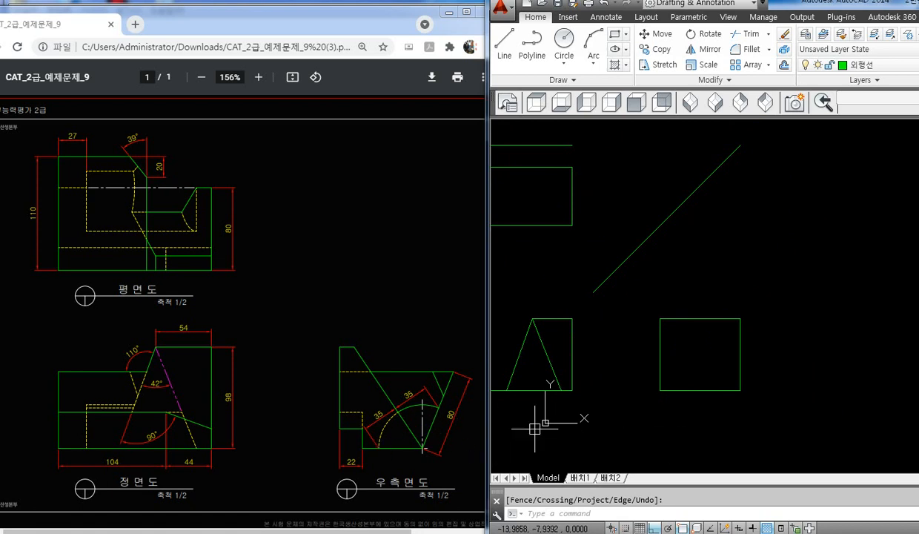
scroll(730, 375, up, 2)
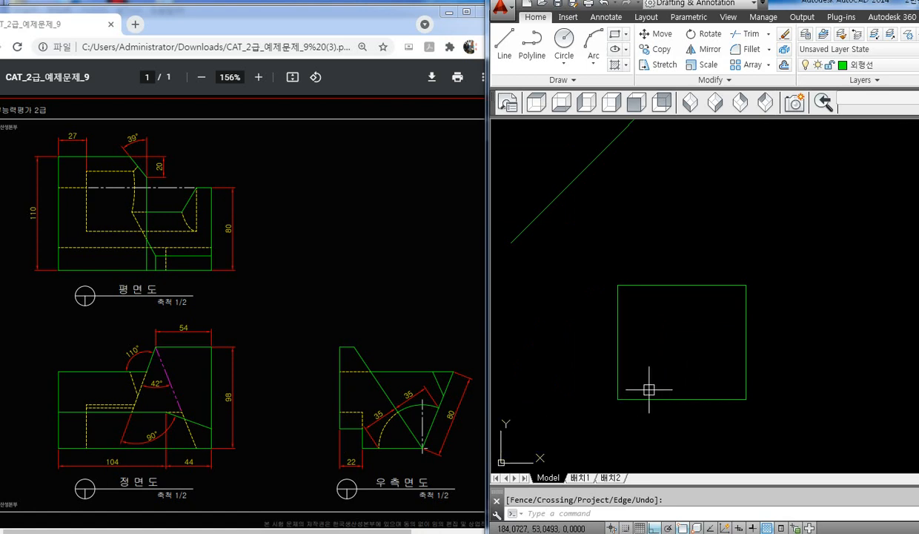
text(o)
key(space)
text(2)
key(Return)
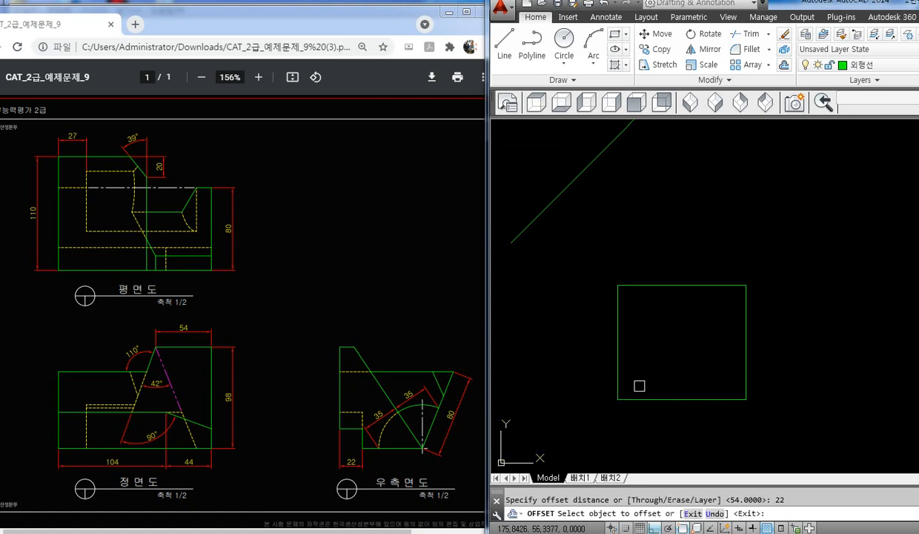
click(617, 375)
click(639, 379)
key(Escape)
- Shorten the offset vertical line in the right-side view by moving its upper end down to its midpoint
click(644, 371)
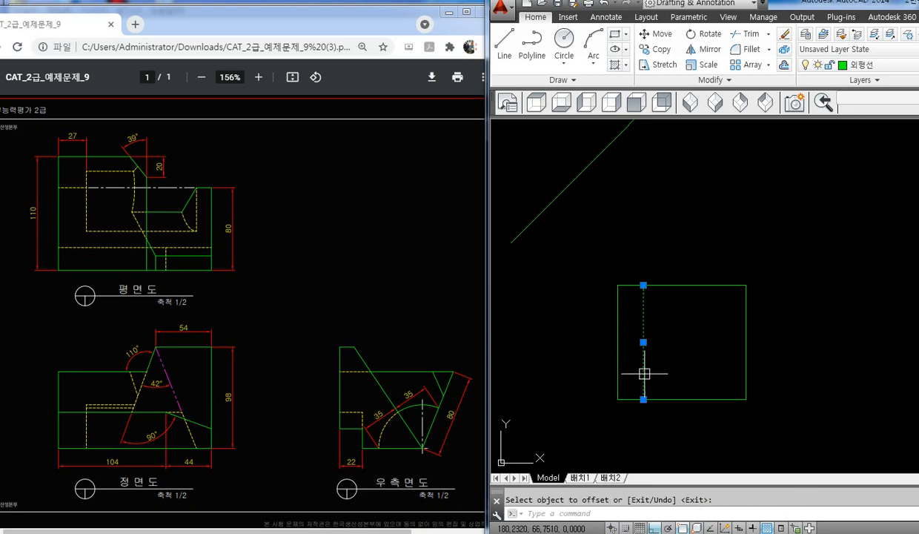
click(643, 284)
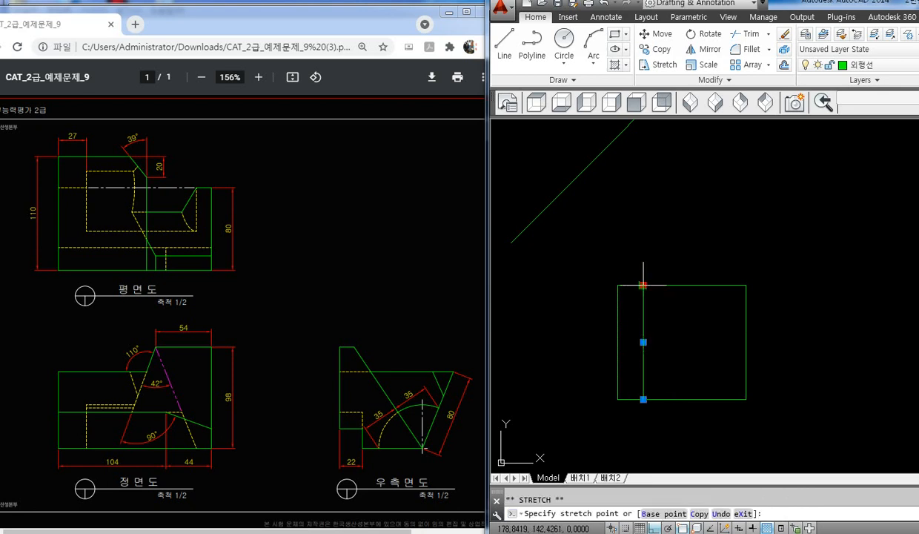
click(643, 342)
key(Escape)
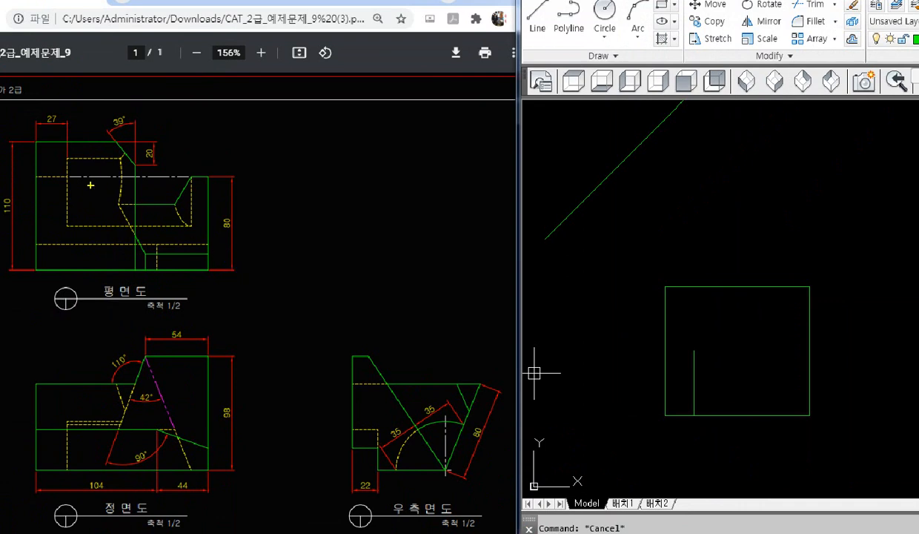
drag(157, 176, 193, 175)
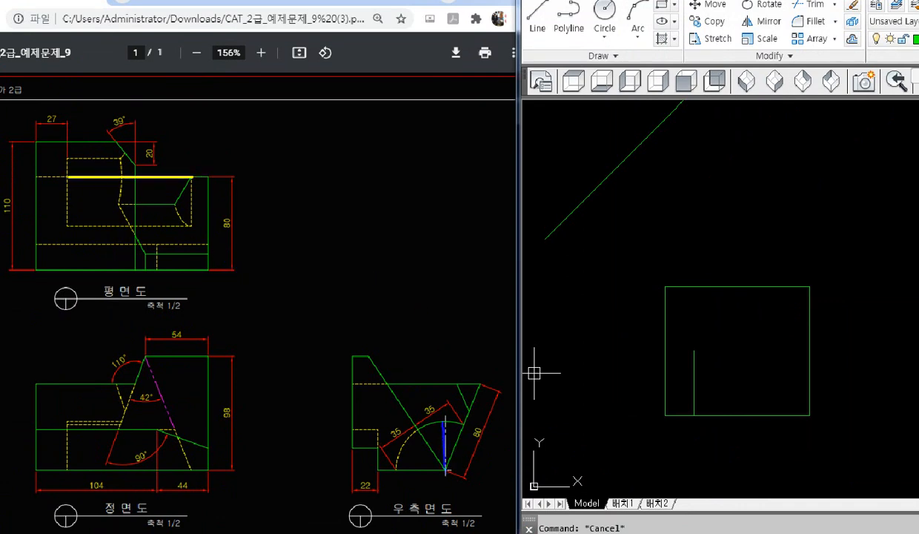
drag(447, 470, 448, 421)
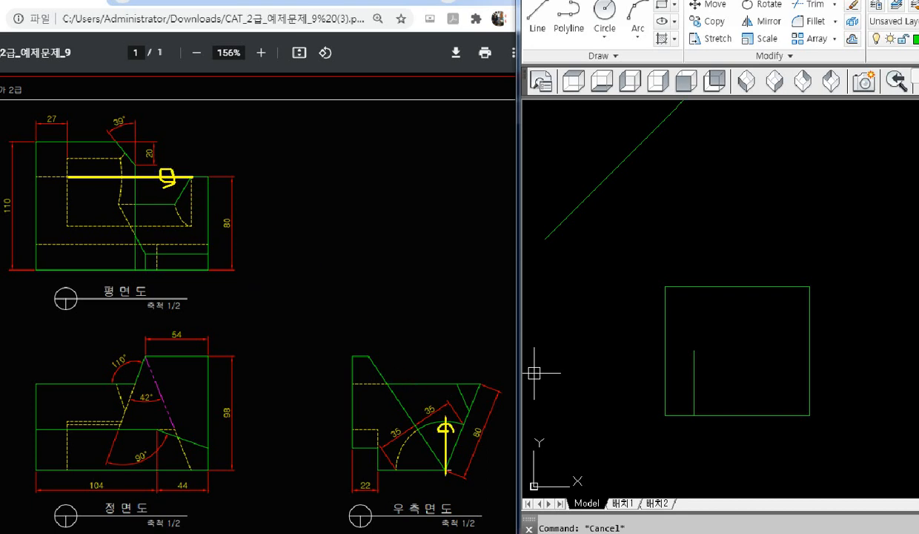
- Draw a horizontal projection line from the right end of the top view's inner horizontal edge across the diagonal miter line
text(l)
key(Return)
middle_drag(600, 232, 657, 271)
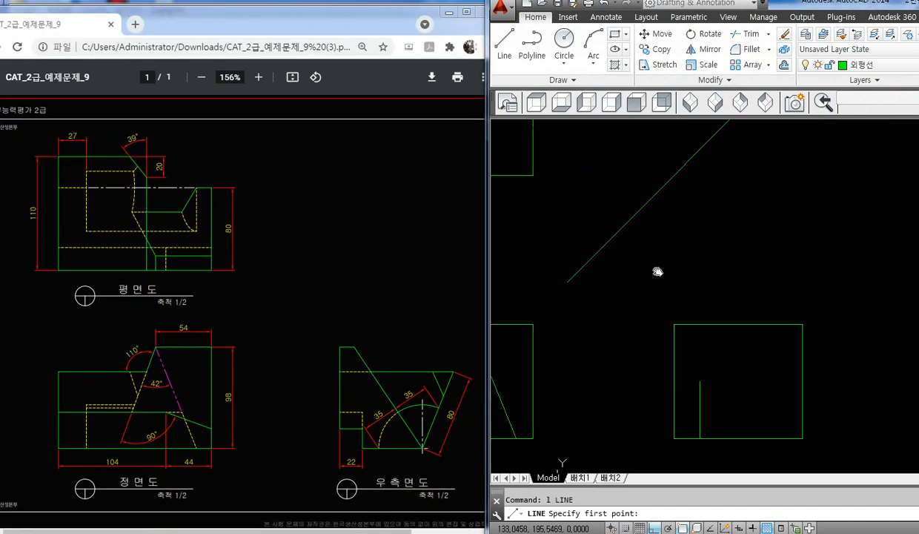
scroll(652, 230, down, 2)
middle_drag(648, 195, 643, 242)
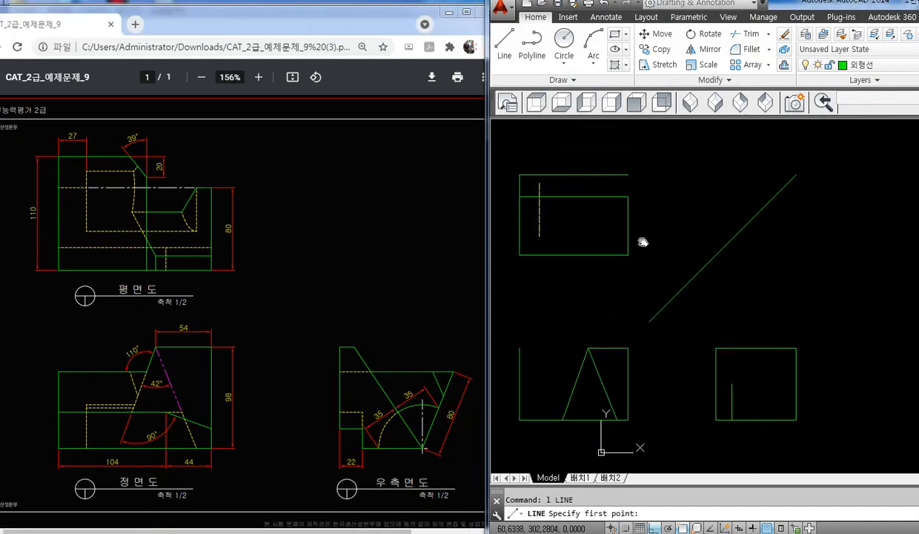
click(628, 200)
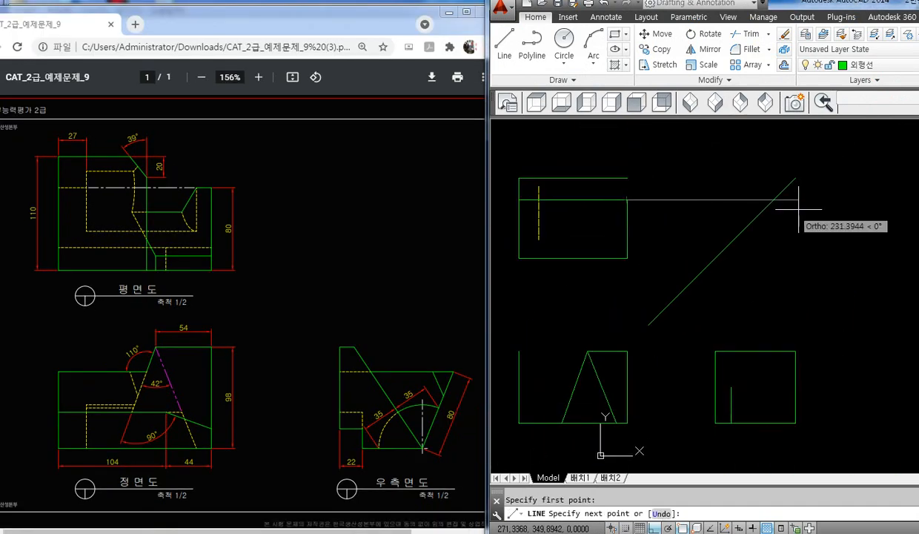
click(774, 199)
key(Return)
- Draw a vertical projection line from the crossing on the diagonal miter line down to the right-side view's bottom edge
key(Return)
click(773, 199)
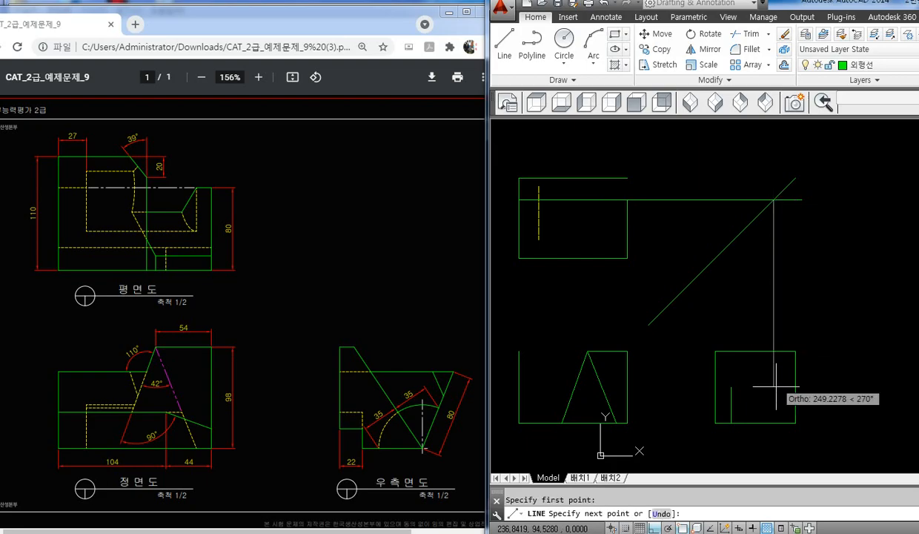
click(773, 423)
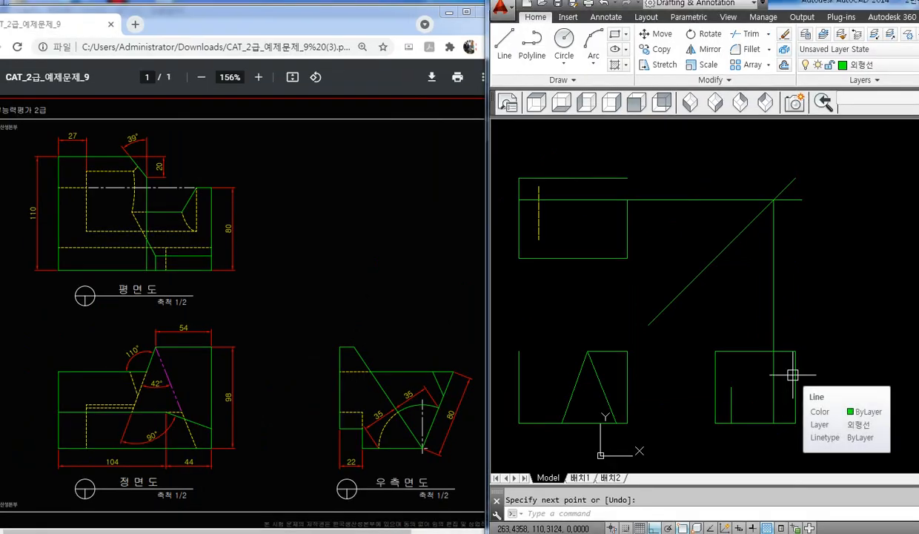
key(F8)
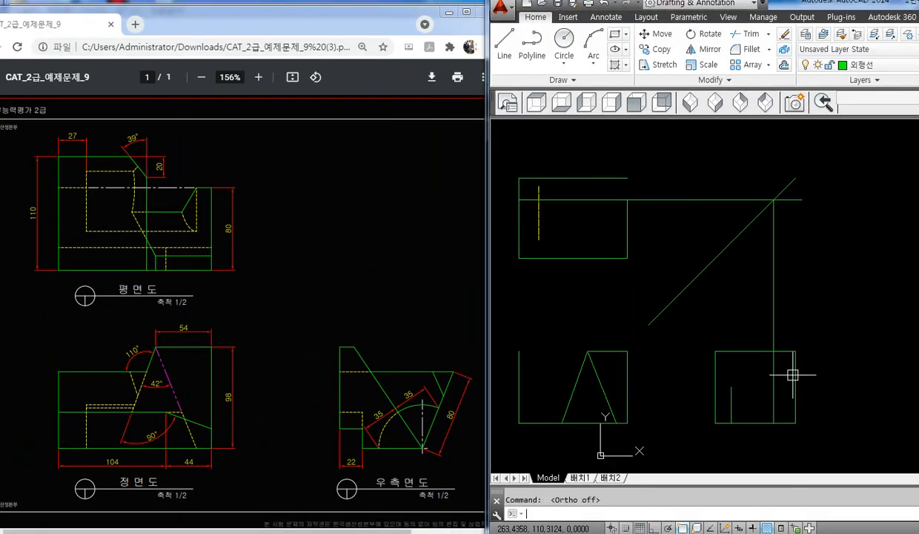
middle_drag(667, 329, 623, 316)
key(F8)
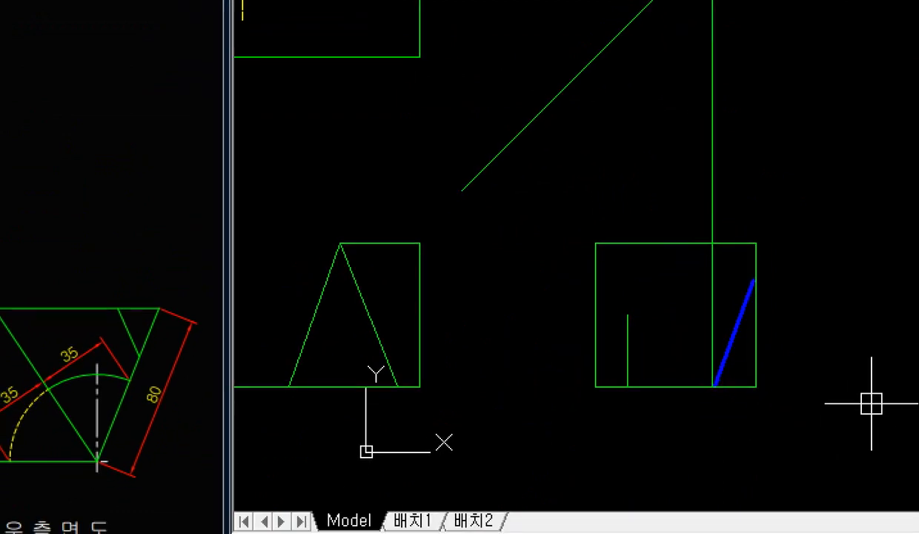
key(F8)
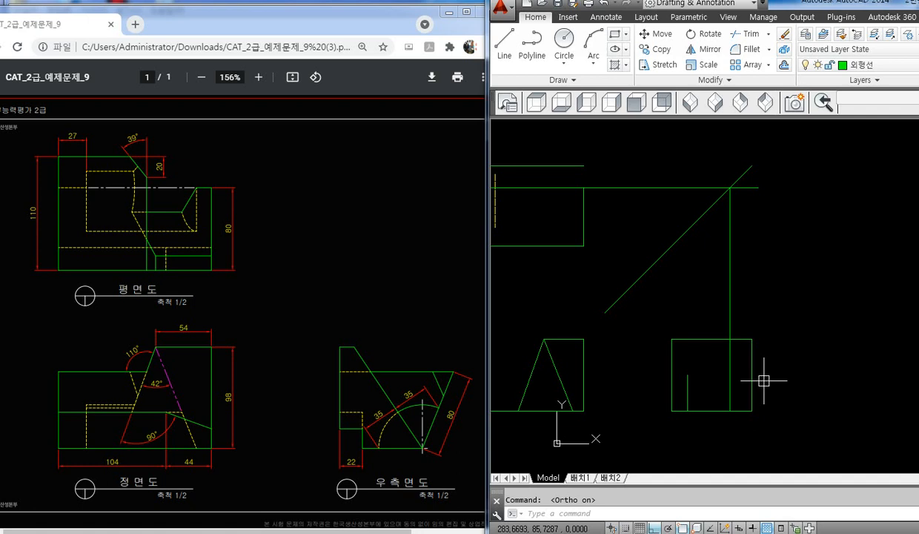
- Draw a circle of radius 80 centred where the vertical projection line meets the right-side view's bottom edge
scroll(763, 380, up, 4)
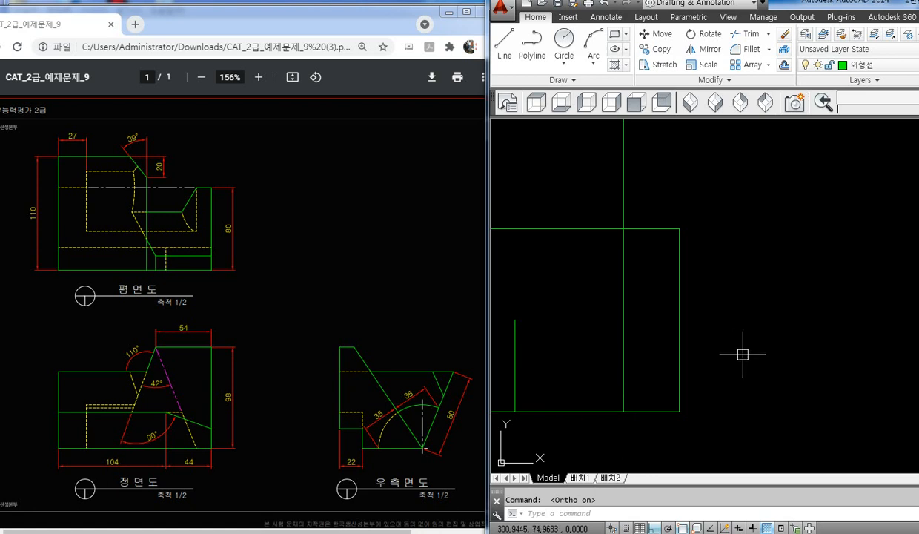
text(c)
key(Return)
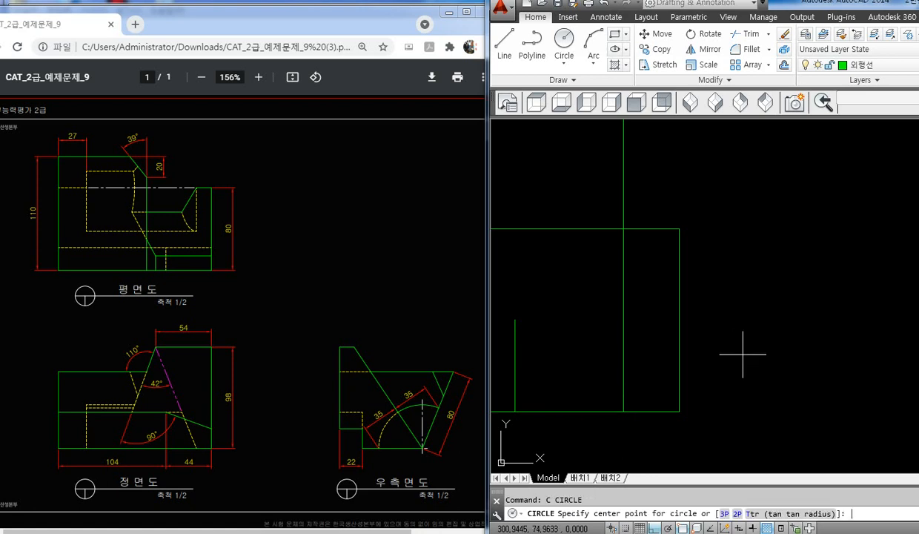
click(623, 412)
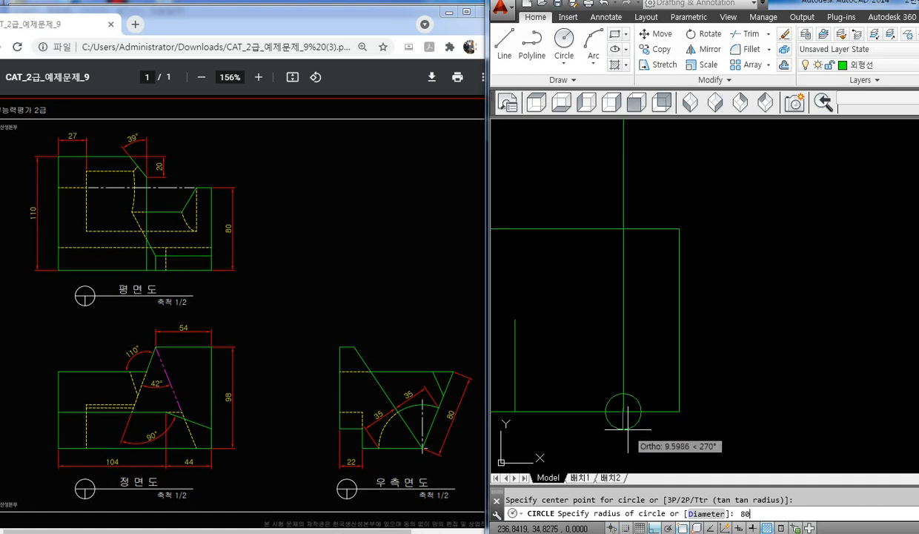
text(80)
key(Return)
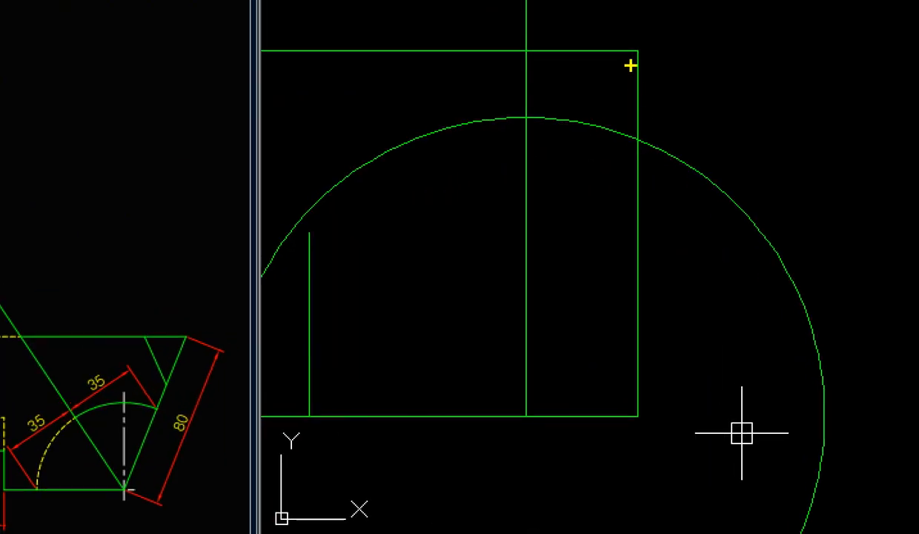
mouse_move(638, 49)
mouse_down()
mouse_move(660, 308)
mouse_move(638, 428)
mouse_up()
ctrl+shift+drag(524, 416, 636, 137)
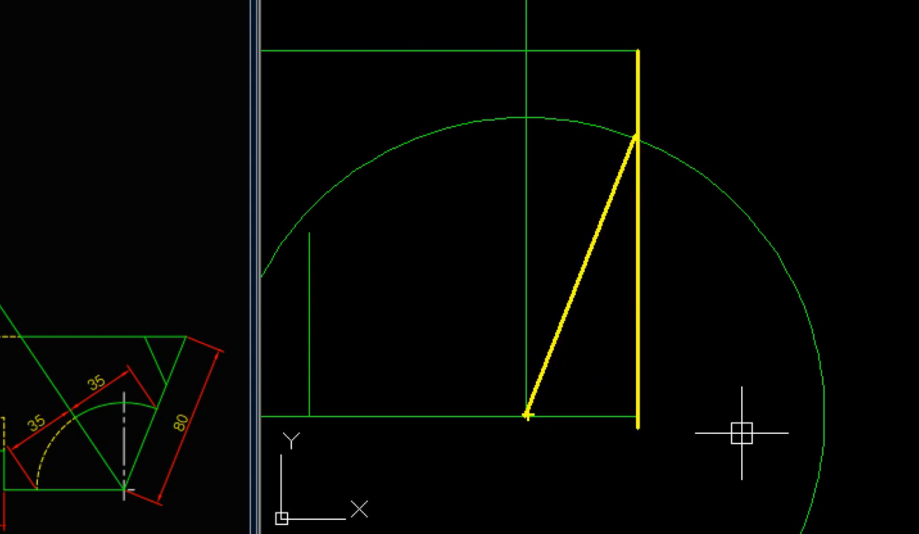
shift+drag(528, 416, 472, 121)
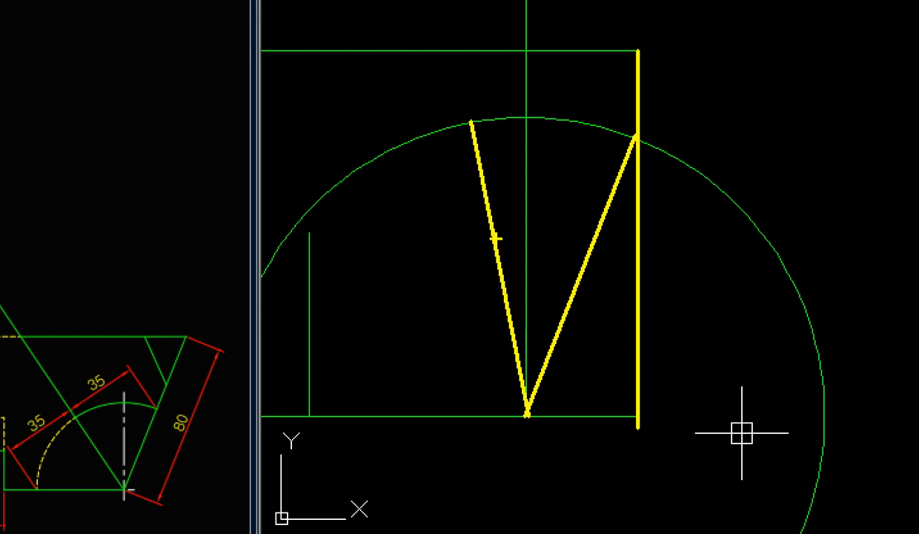
shift+drag(528, 414, 395, 147)
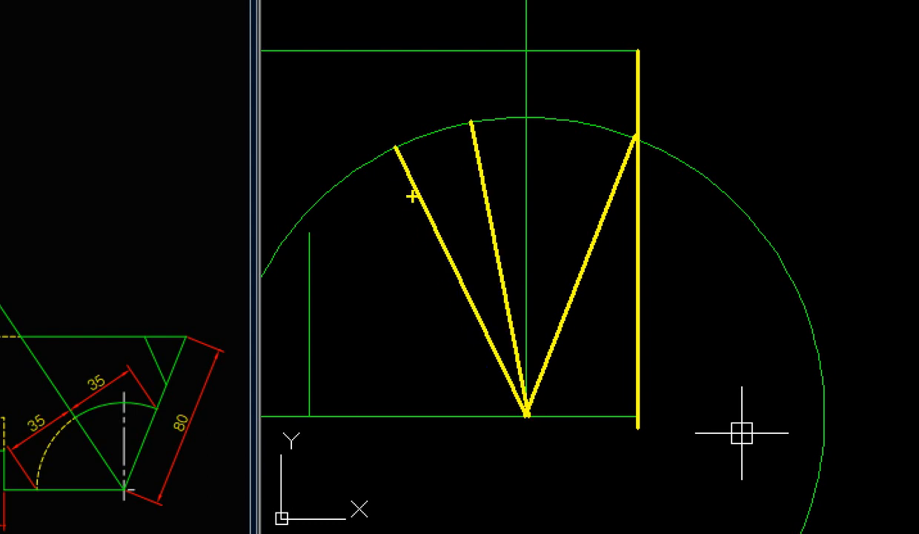
drag(528, 416, 800, 519)
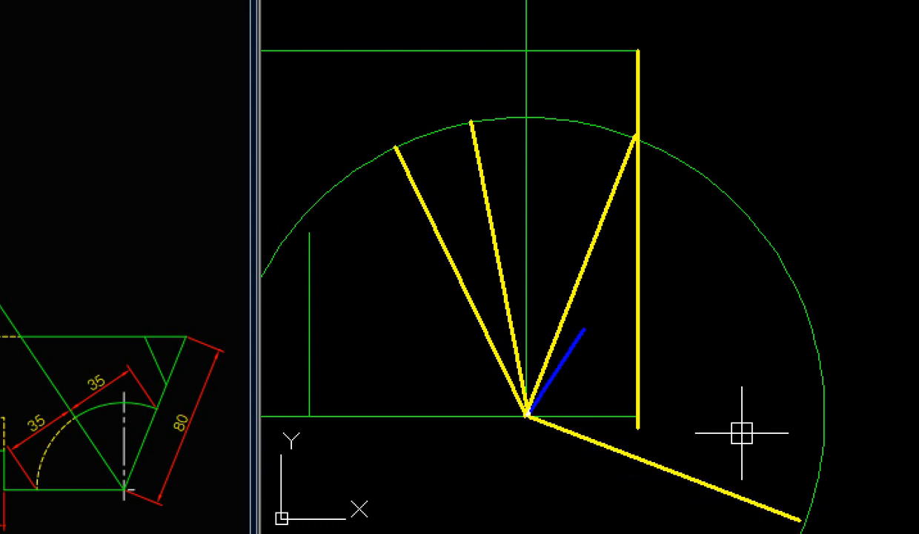
mouse_move(527, 416)
mouse_down()
mouse_move(585, 329)
mouse_move(636, 135)
mouse_up()
drag(657, 144, 651, 133)
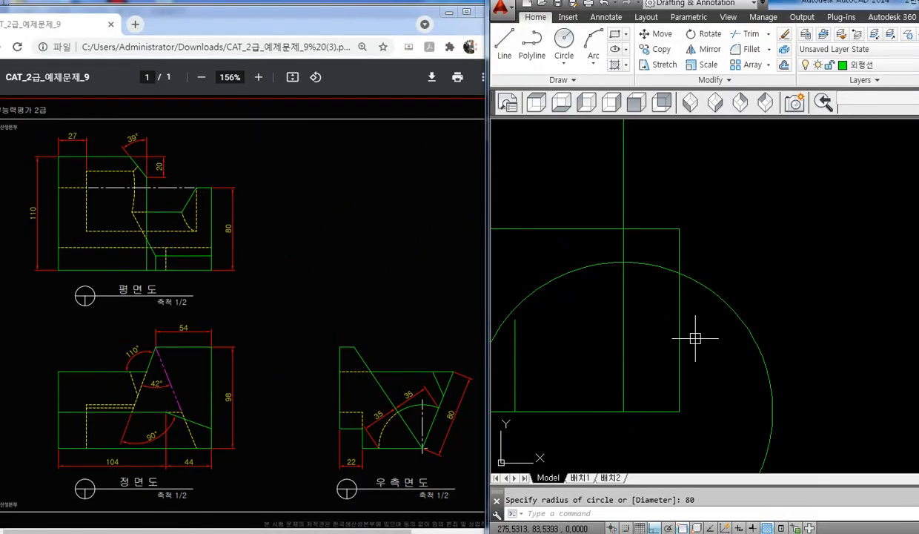
- Draw an inclined line from the circle's centre to the circle's intersection with the right-side view's right edge
text(l)
key(Return)
click(623, 411)
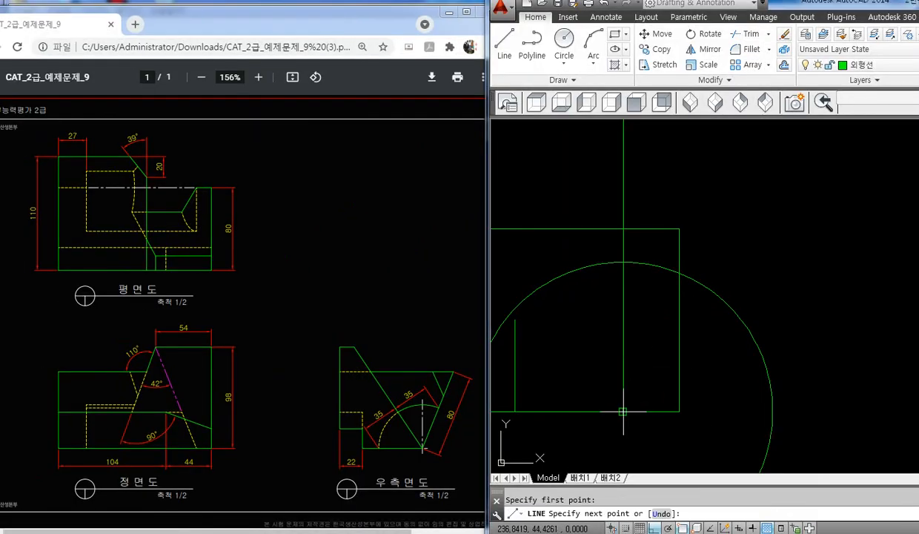
click(678, 272)
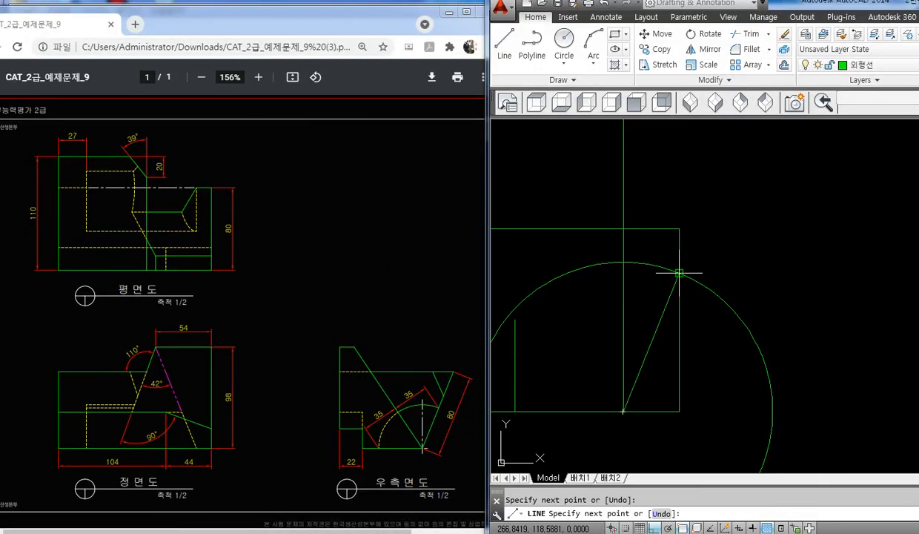
key(Return)
click(651, 337)
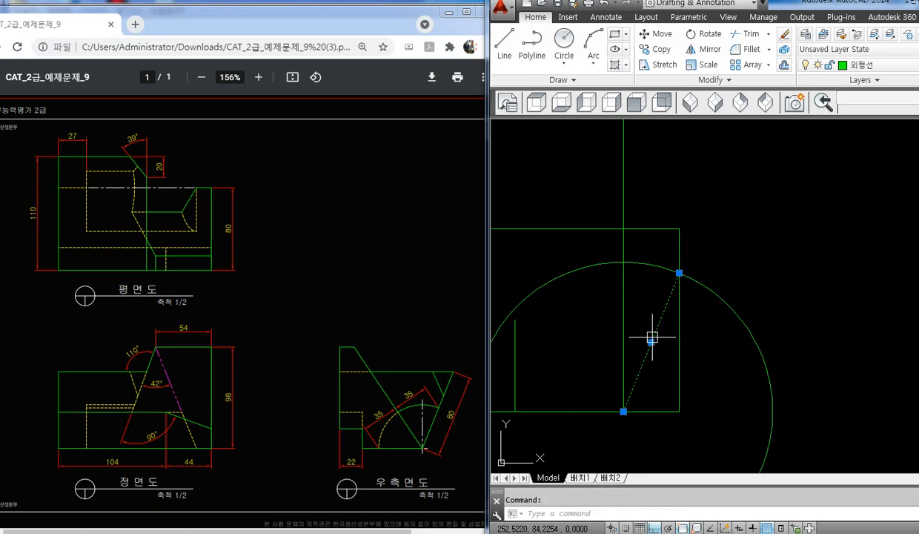
click(678, 341)
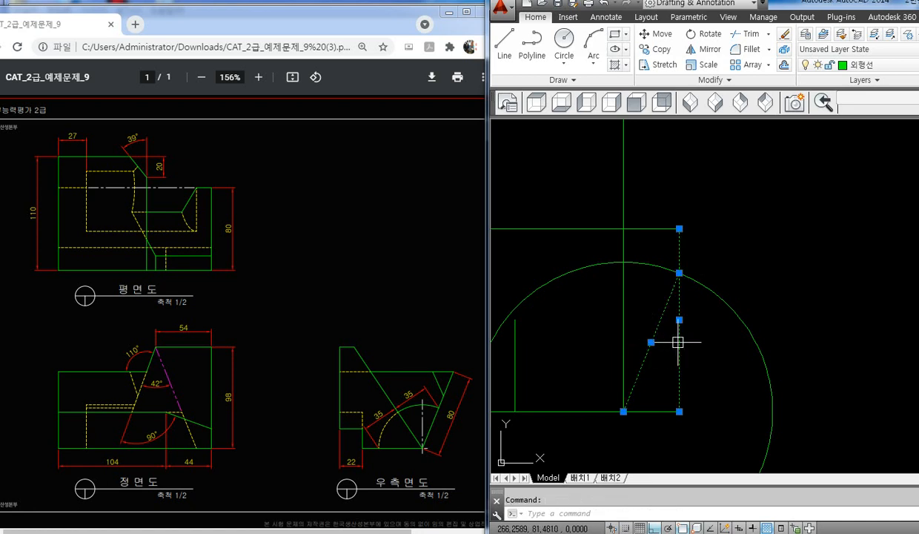
key(Escape)
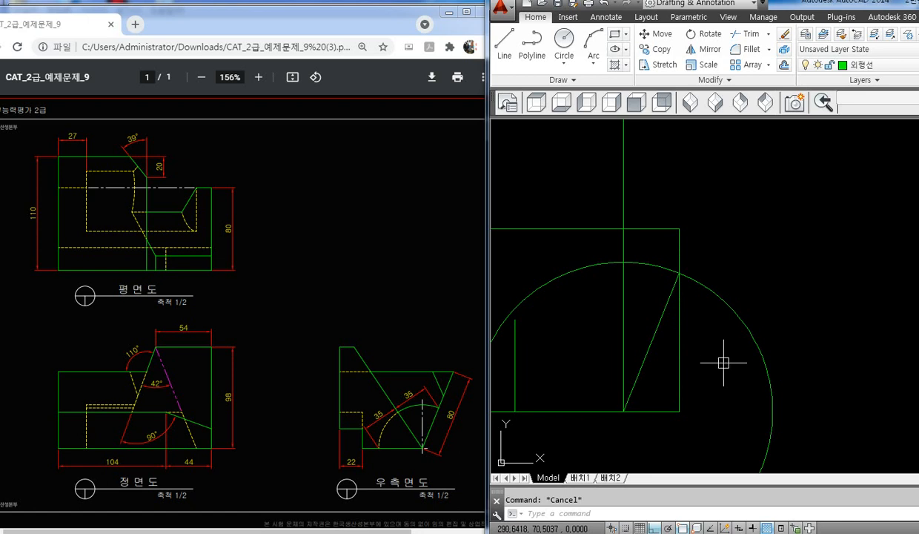
- Delete the construction circle from the right-side view
click(789, 314)
click(766, 348)
key(Delete)
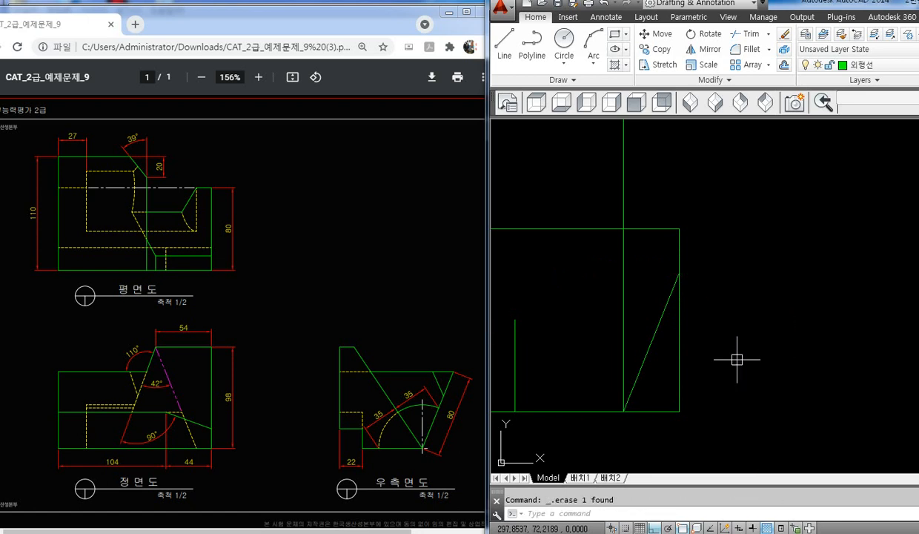
- Draw a horizontal line from the inclined line's upper end to the right-side view's left edge, and delete the vertical projection line
text(l)
key(Return)
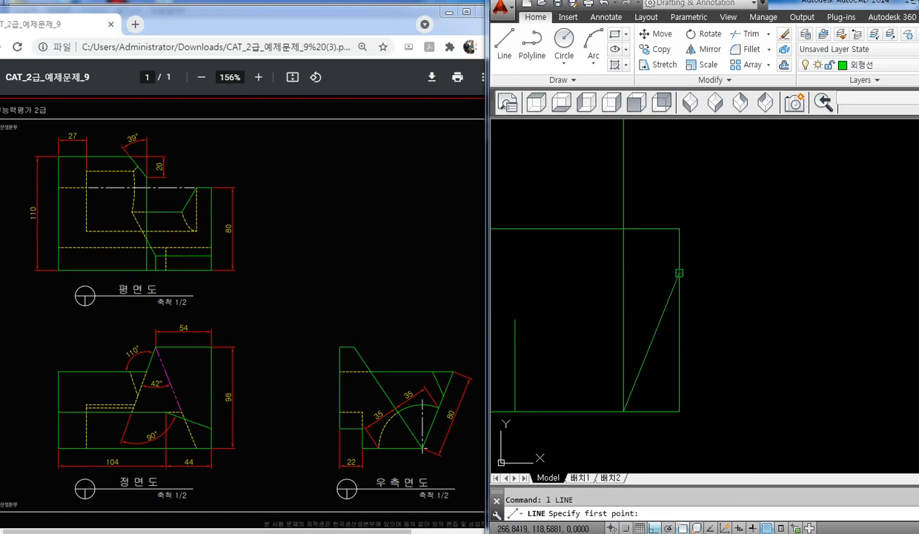
click(679, 273)
middle_drag(657, 273, 773, 281)
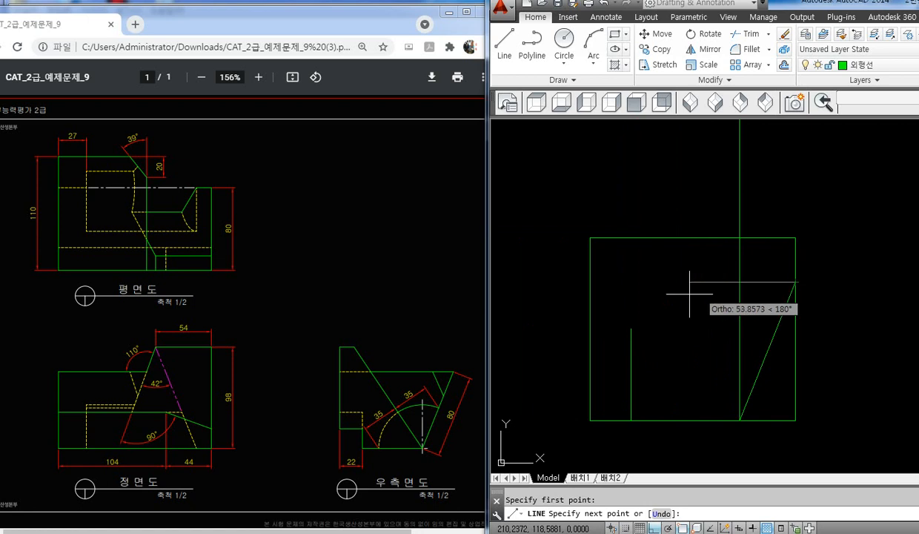
click(590, 282)
middle_drag(654, 312, 601, 316)
key(Return)
click(683, 319)
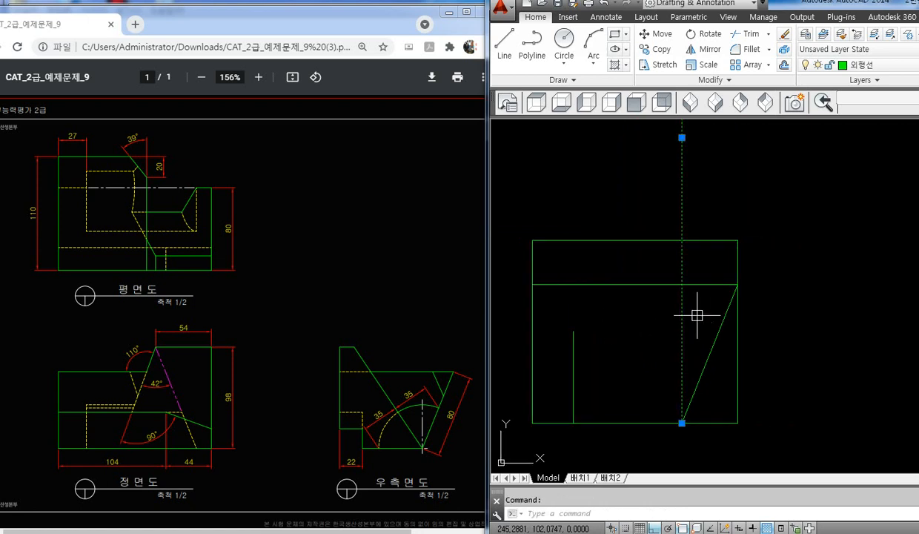
key(Delete)
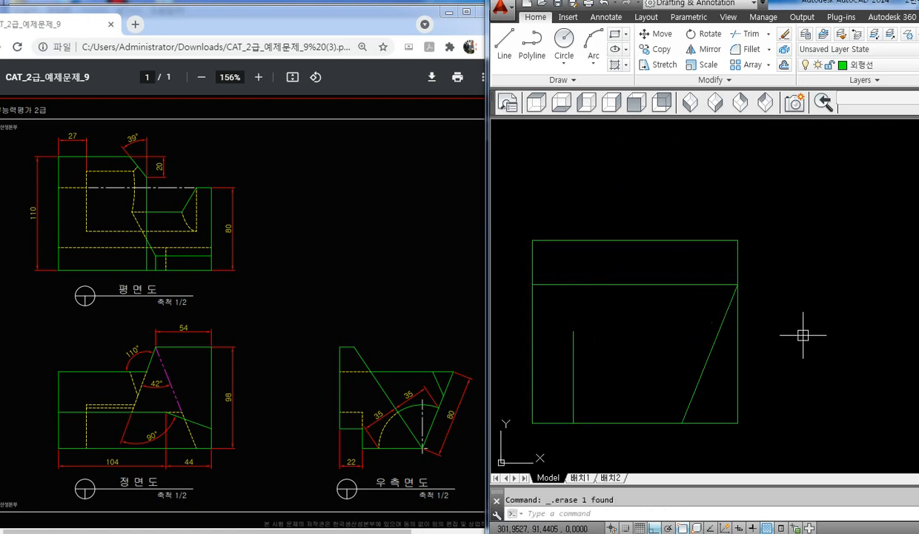
- Check the inclined line's length with an aligned dimension between its two ends, without placing the dimension
text(da)
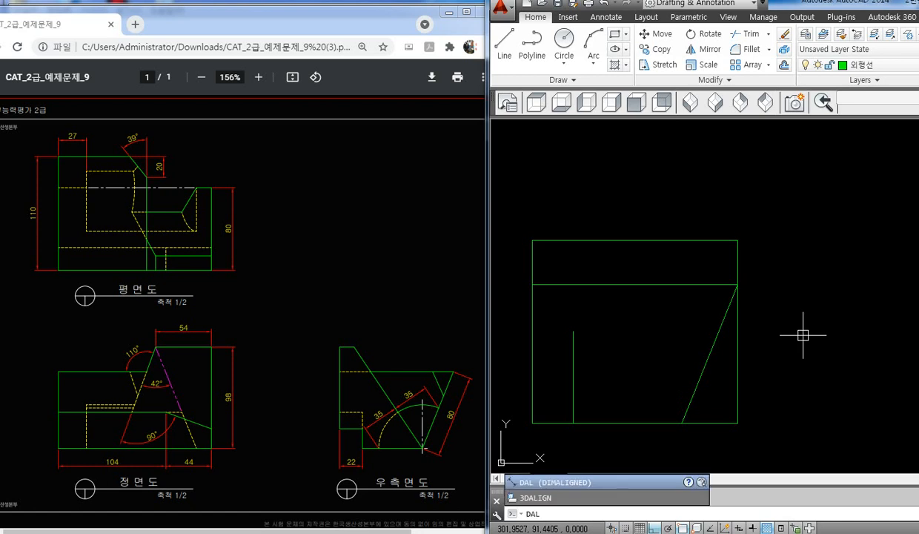
key(Return)
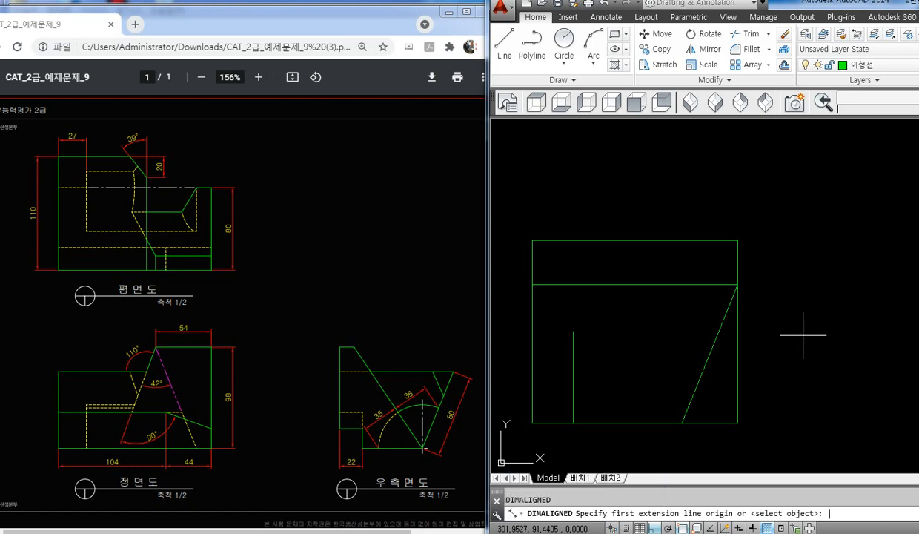
click(677, 420)
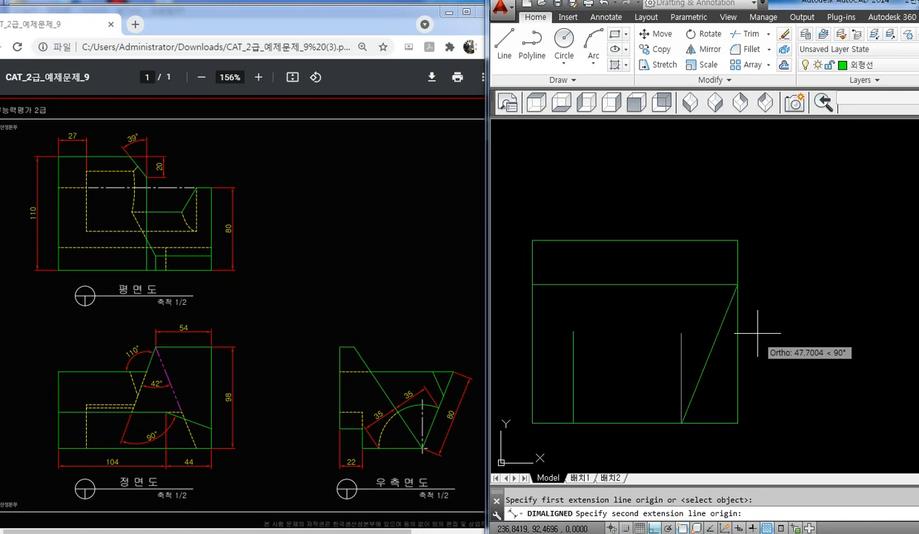
click(738, 284)
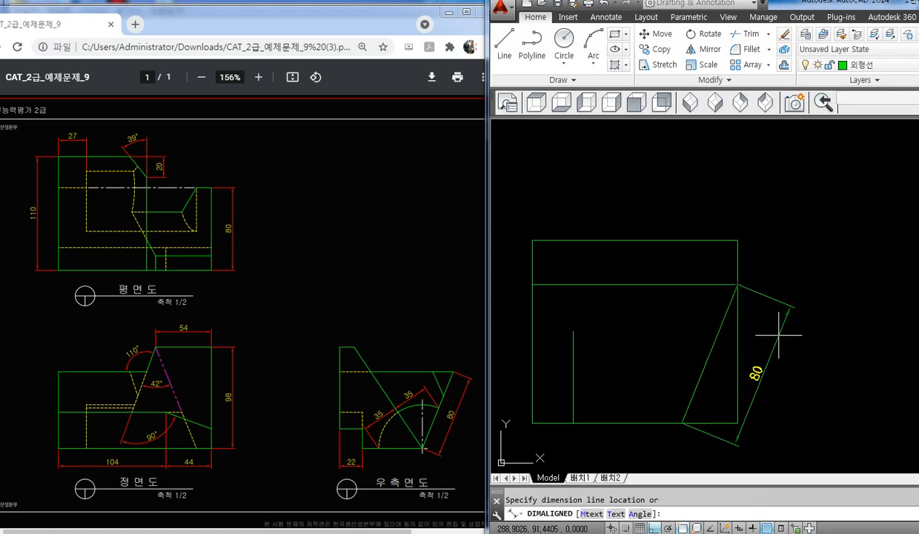
key(Escape)
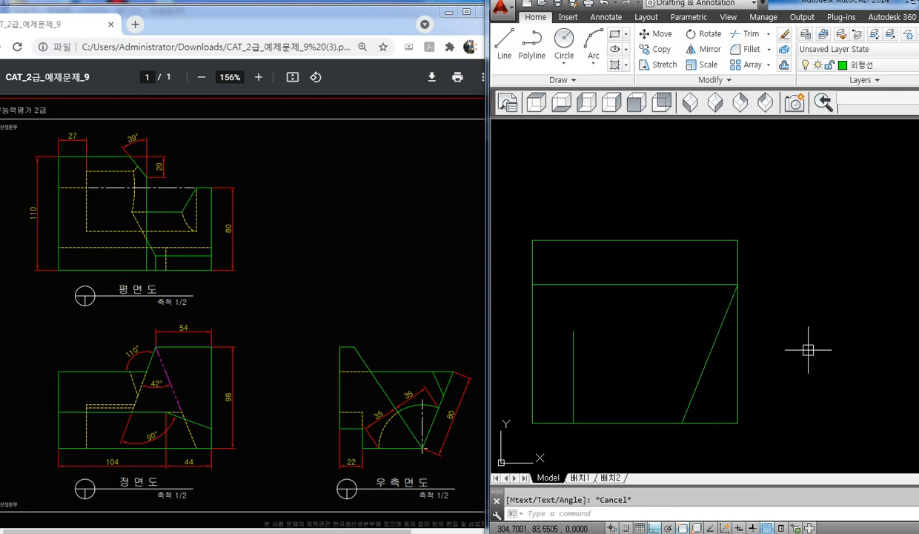
- Remove the right-side view's bottom and right edges beyond the inclined line, including the short right-edge segment above its upper end
middle_drag(810, 348, 776, 312)
key(F8)
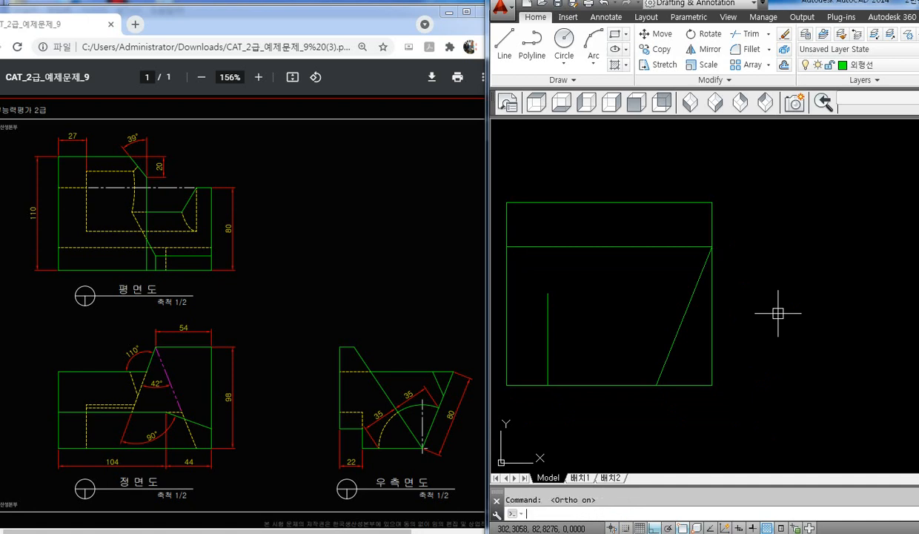
text(tr)
key(Return)
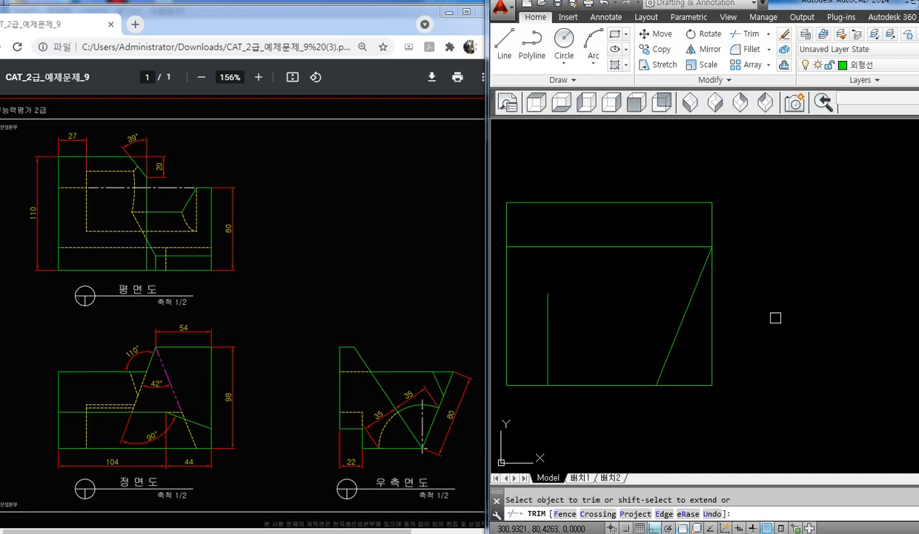
click(712, 355)
click(682, 383)
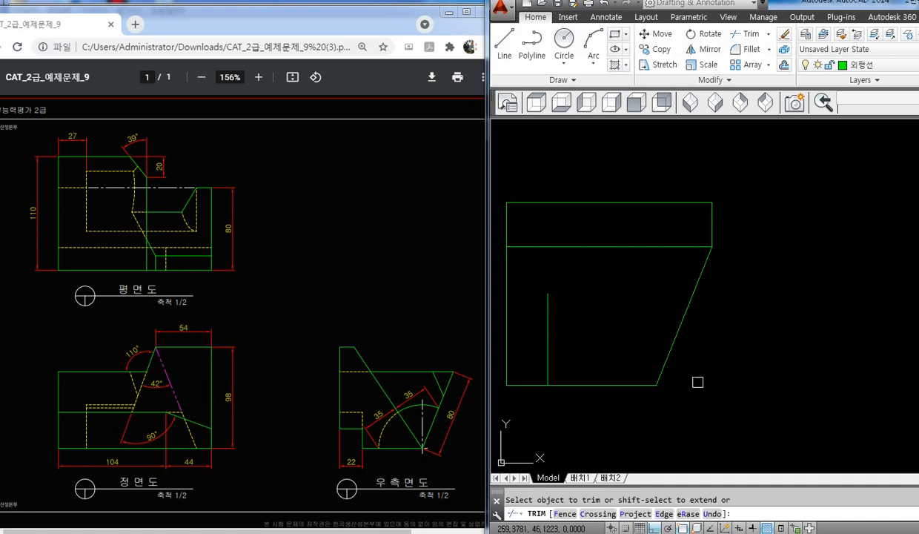
key(Return)
click(713, 227)
key(Delete)
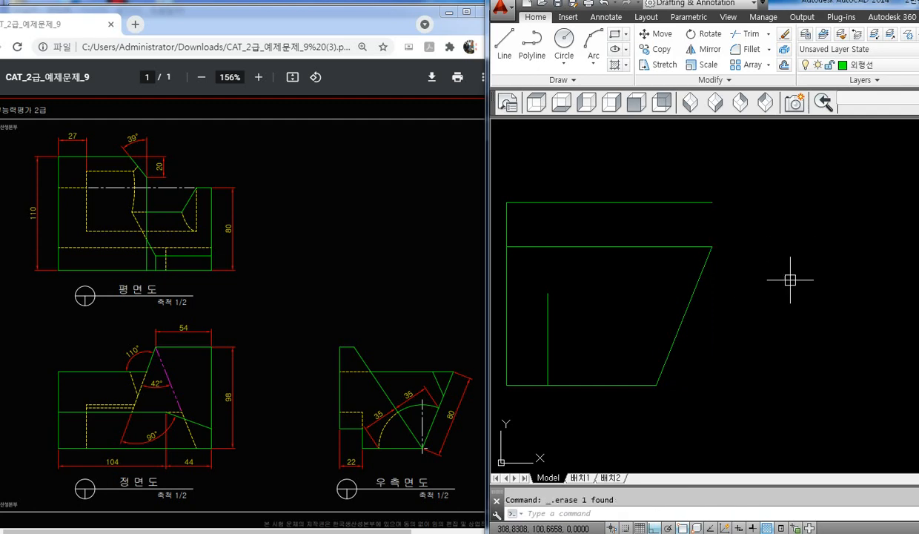
middle_drag(756, 306, 771, 308)
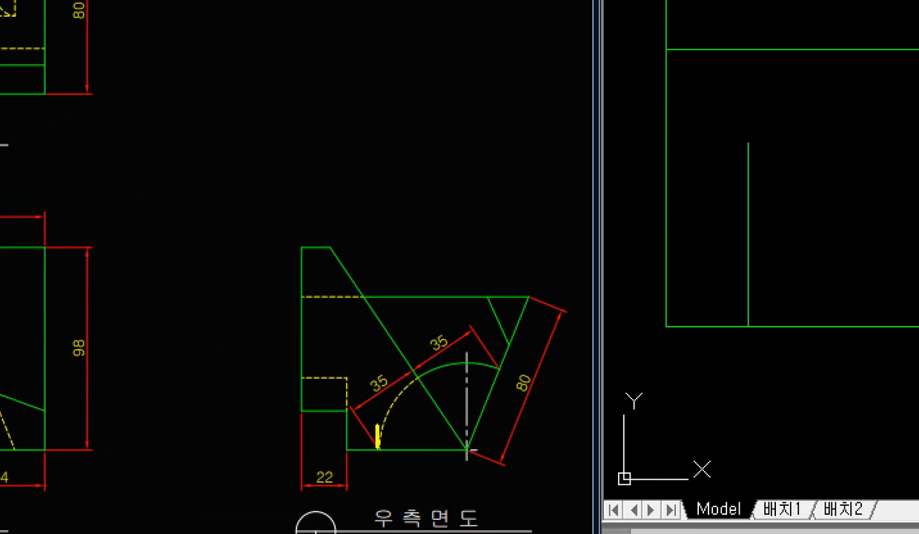
mouse_move(379, 426)
mouse_down()
mouse_move(400, 372)
mouse_move(463, 365)
mouse_up()
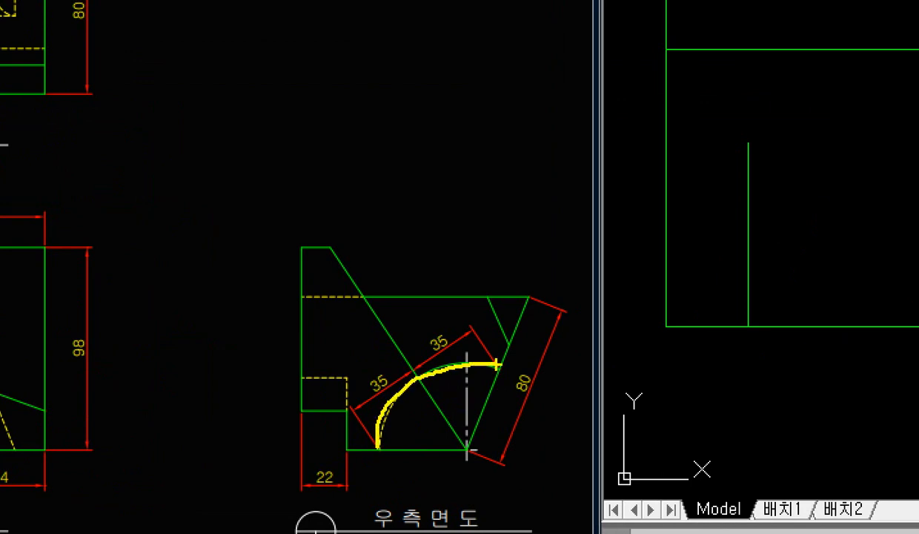
drag(328, 248, 471, 448)
mouse_move(464, 317)
mouse_down()
mouse_move(492, 338)
mouse_move(515, 393)
mouse_up()
drag(350, 412, 405, 483)
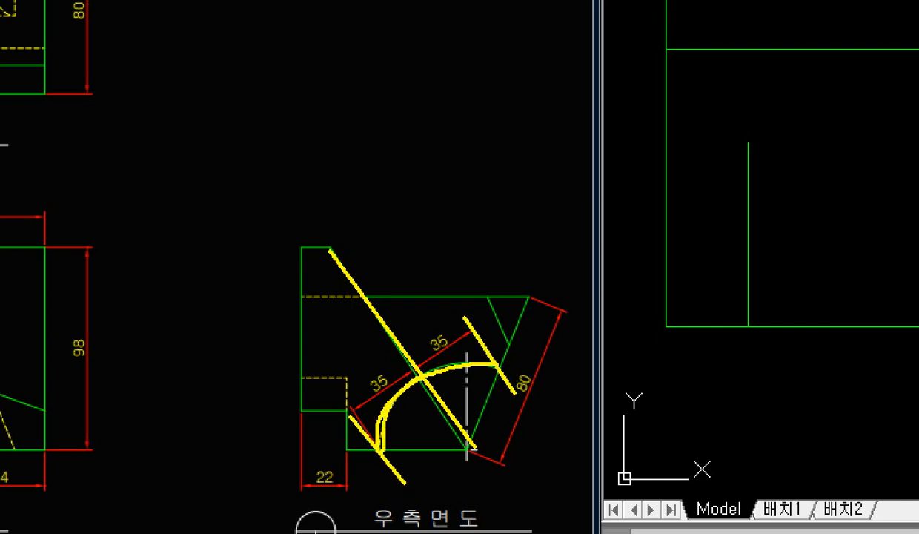
mouse_move(465, 434)
mouse_down()
mouse_move(469, 455)
mouse_move(474, 436)
mouse_up()
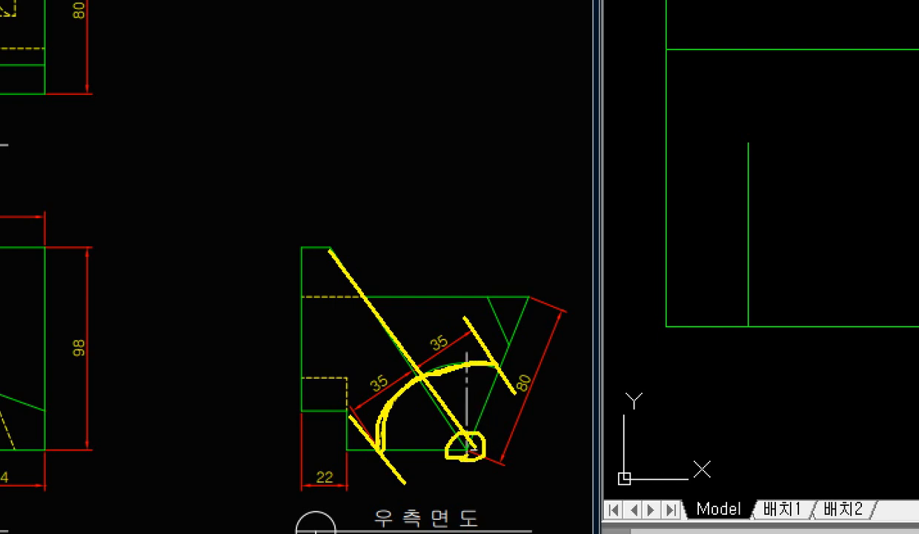
mouse_move(496, 380)
mouse_down()
mouse_move(489, 358)
mouse_move(495, 375)
mouse_up()
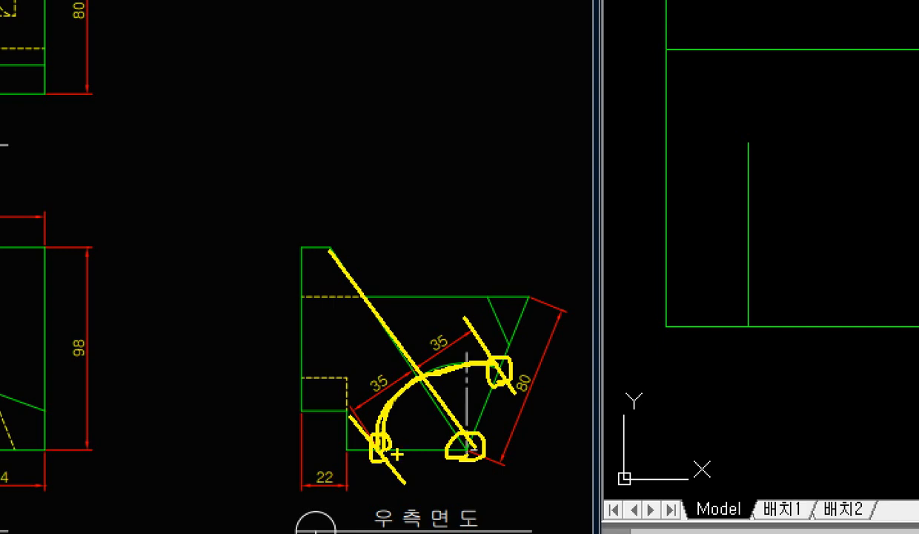
key(e)
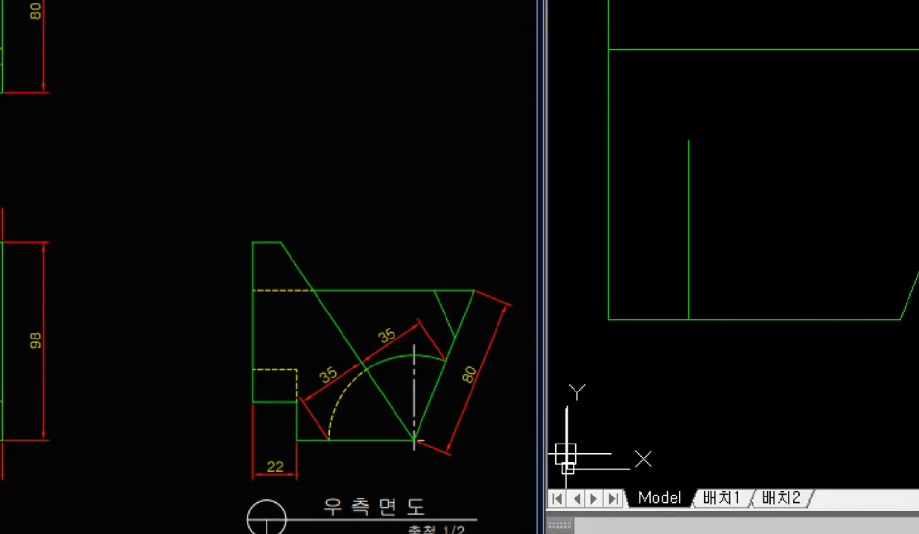
mouse_move(273, 237)
mouse_down()
mouse_move(335, 312)
mouse_move(410, 435)
mouse_up()
drag(430, 331, 447, 360)
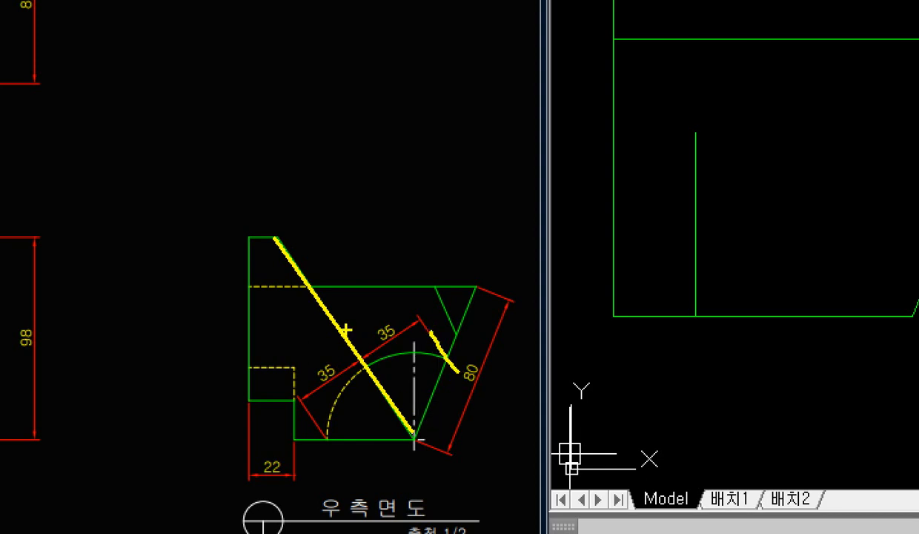
drag(345, 329, 321, 312)
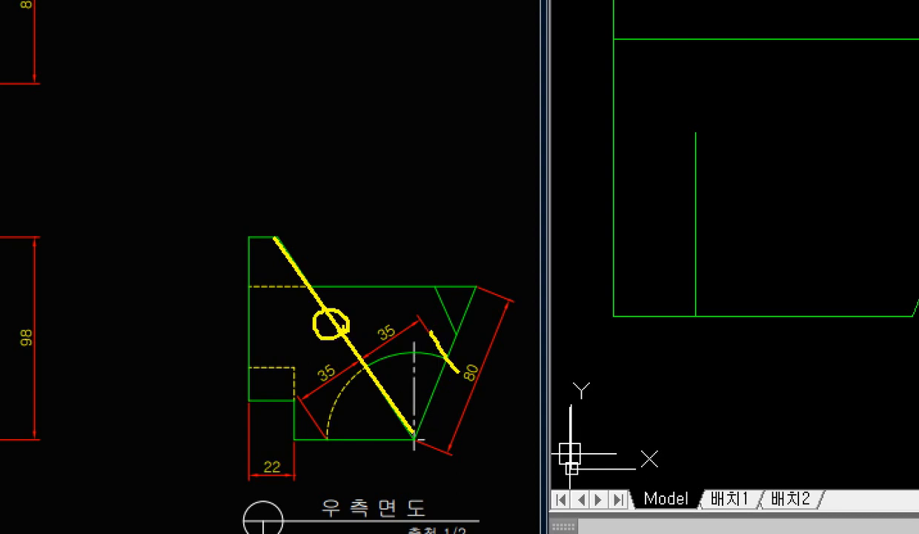
key(Escape)
key(ctrl+1)
click(432, 423)
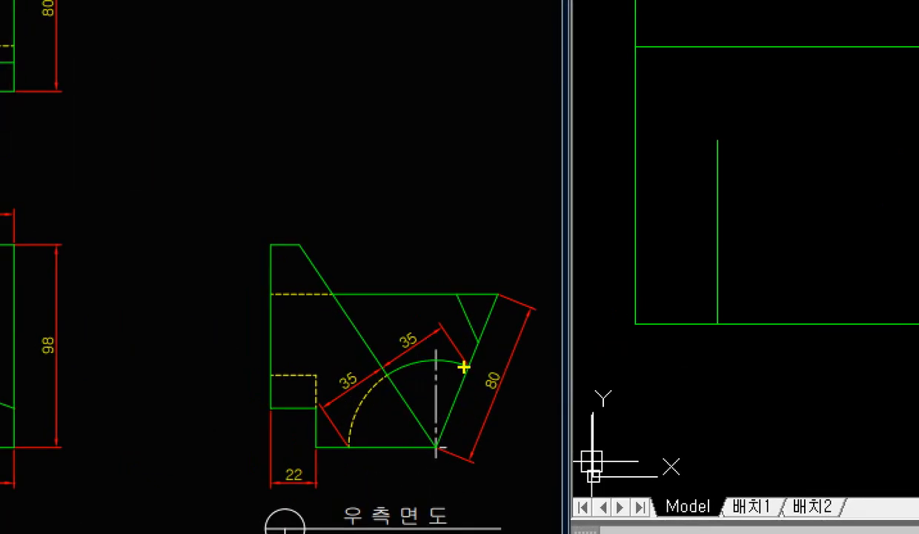
key(b)
mouse_move(498, 290)
shift+mouse_down()
mouse_move(461, 353)
mouse_move(440, 441)
shift+mouse_up()
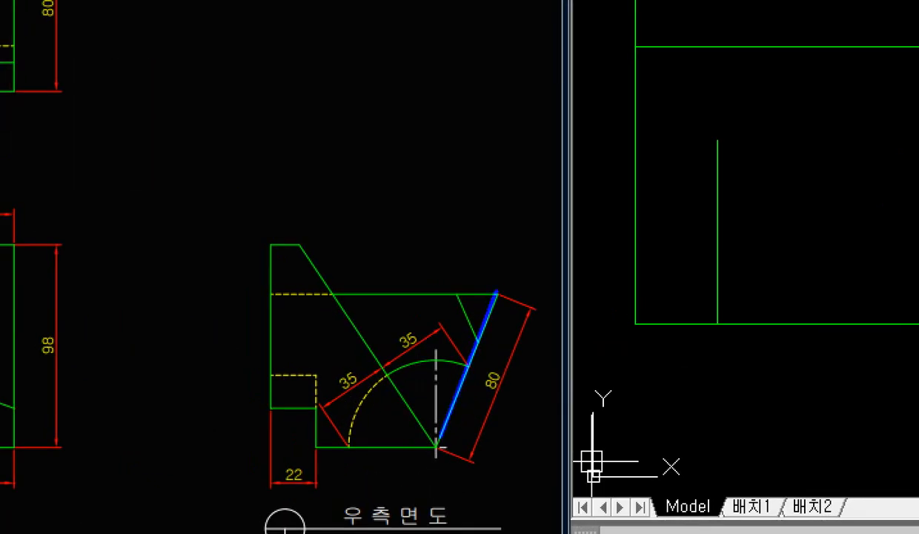
shift+drag(318, 444, 441, 447)
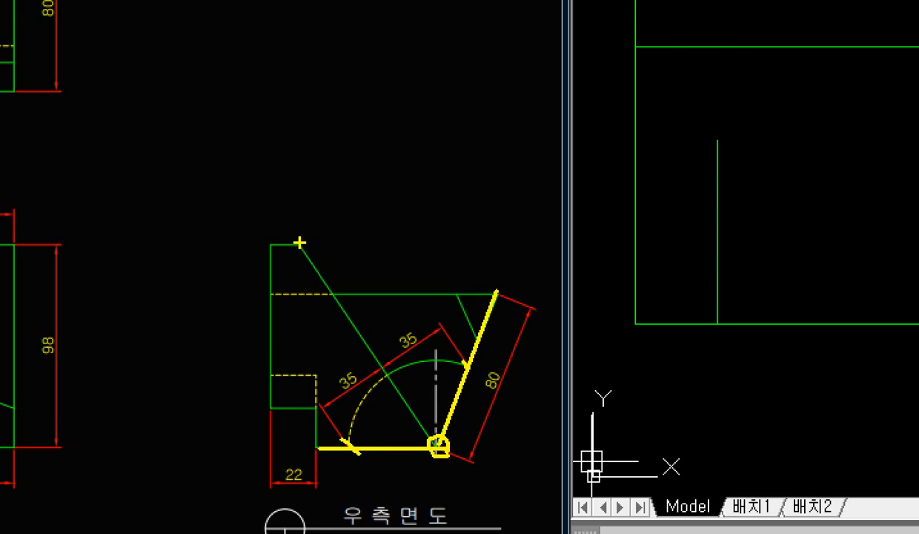
shift+drag(300, 242, 432, 438)
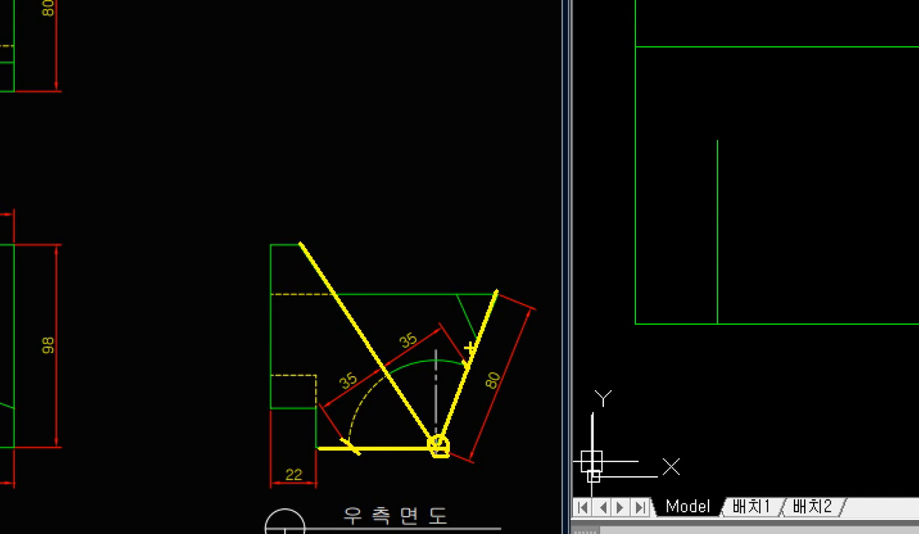
mouse_move(450, 344)
mouse_down()
mouse_move(384, 362)
mouse_move(391, 340)
mouse_move(400, 366)
mouse_move(359, 437)
mouse_up()
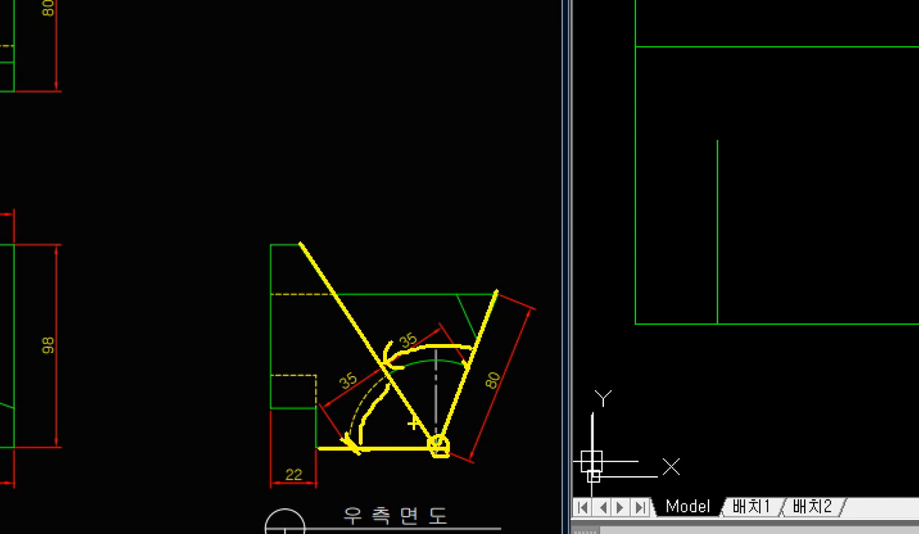
key(Escape)
key(ctrl+1)
click(723, 210)
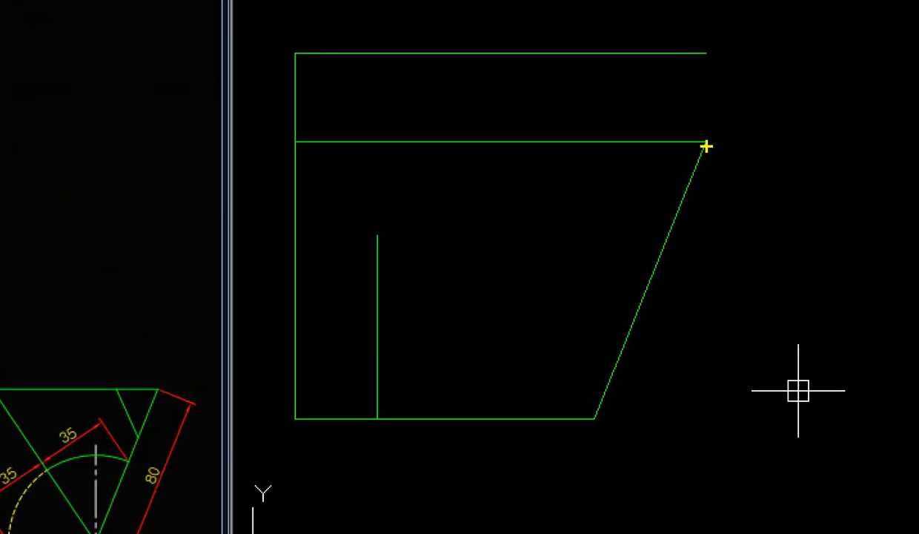
mouse_move(707, 147)
shift+mouse_down()
mouse_move(589, 425)
mouse_move(378, 446)
mouse_move(322, 421)
shift+mouse_up()
shift+drag(592, 420, 408, 160)
key(Escape)
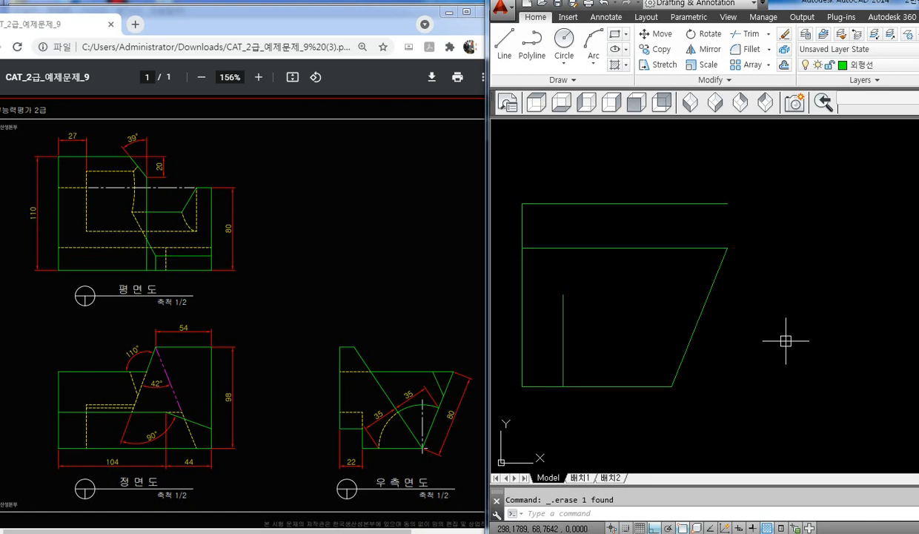
key(ctrl+1)
drag(797, 237, 734, 280)
drag(745, 238, 797, 280)
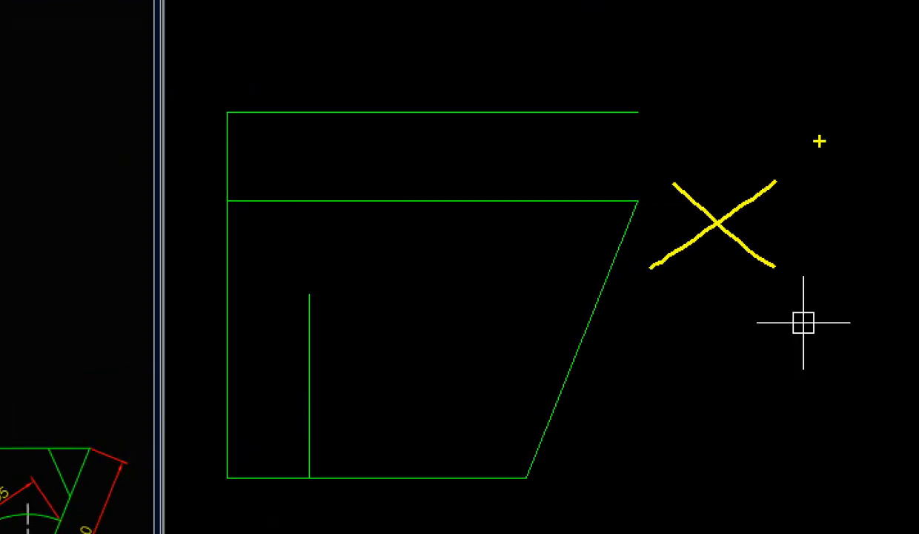
drag(820, 215, 846, 270)
key(Escape)
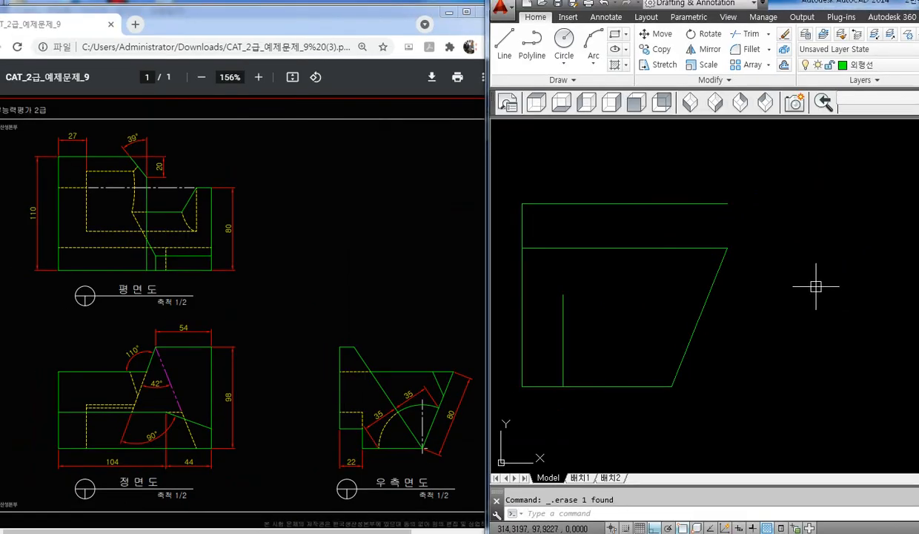
- Try a bisecting construction line between the right-side view's inclined line and bottom edge at their shared corner, and delete it
key(Return)
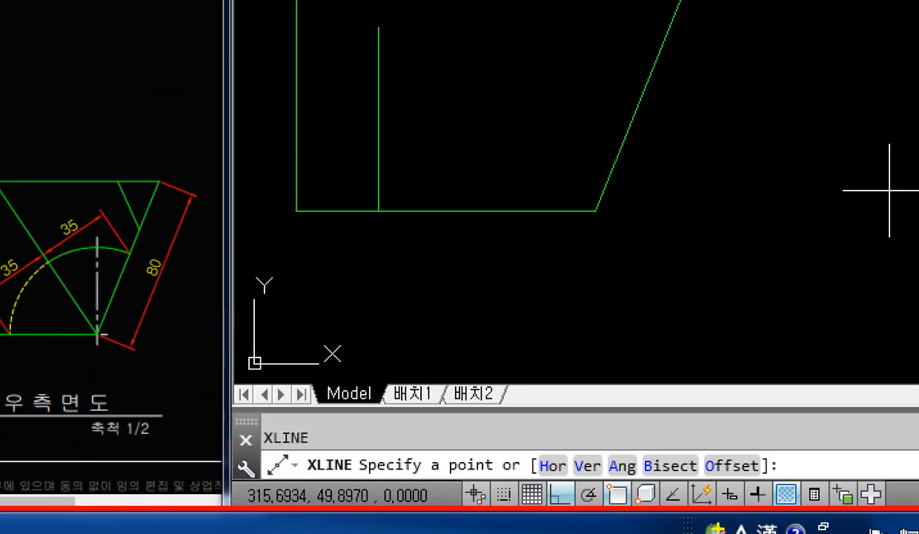
ctrl+drag(691, 470, 707, 474)
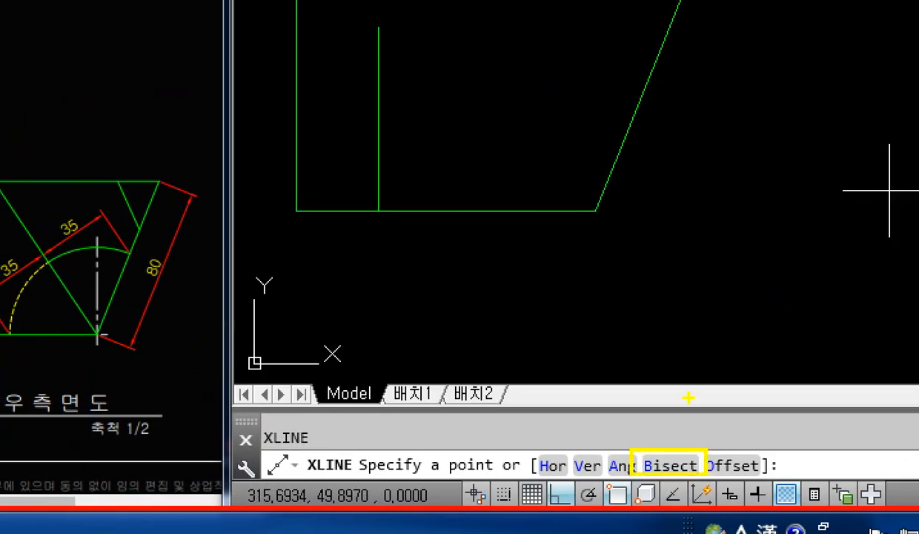
mouse_move(659, 335)
shift+mouse_down()
mouse_move(658, 416)
mouse_move(675, 421)
shift+mouse_up()
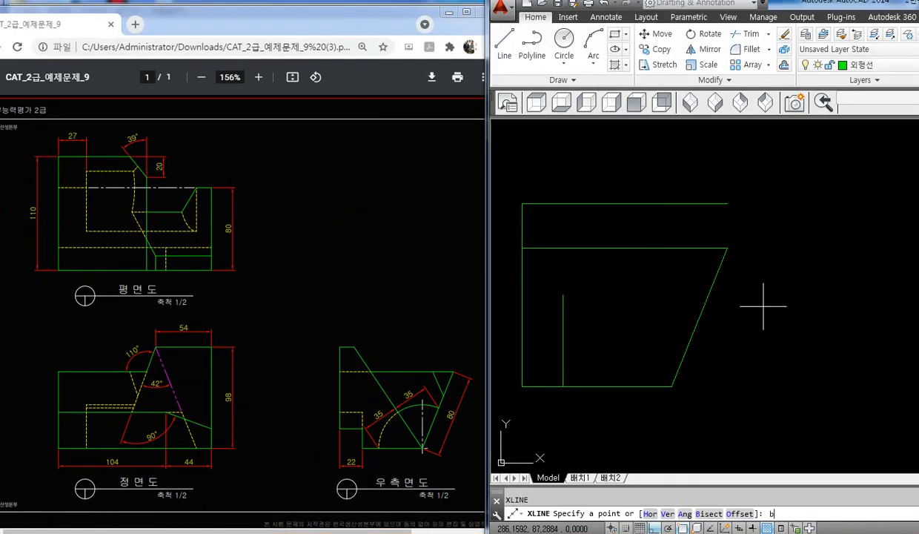
key(Return)
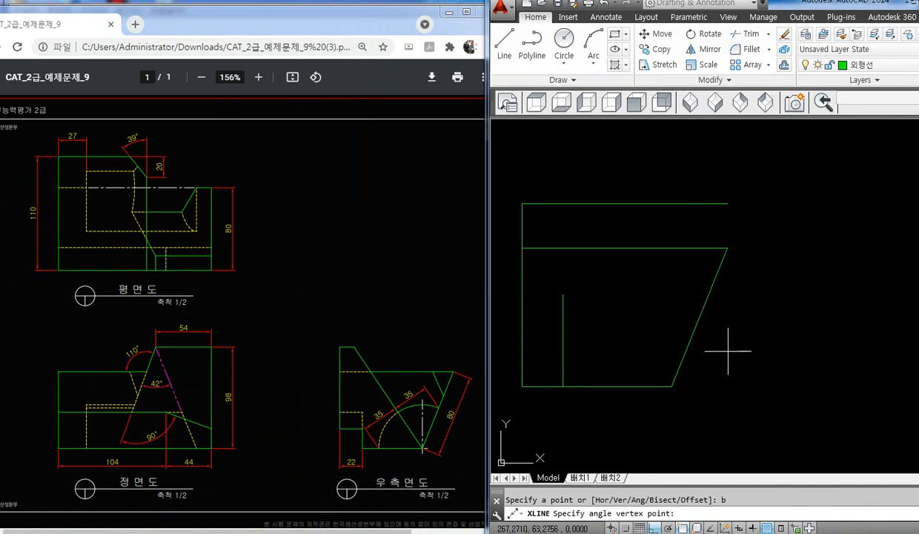
click(671, 386)
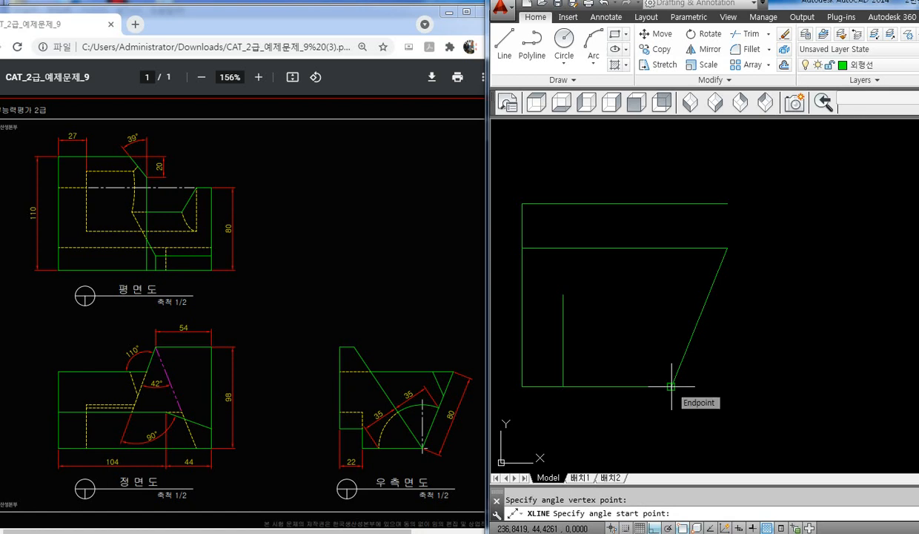
click(696, 323)
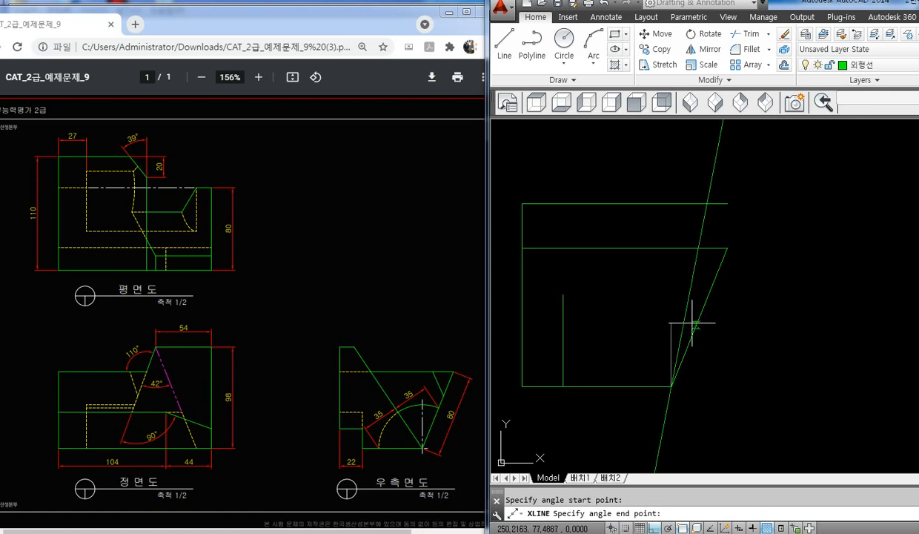
click(616, 386)
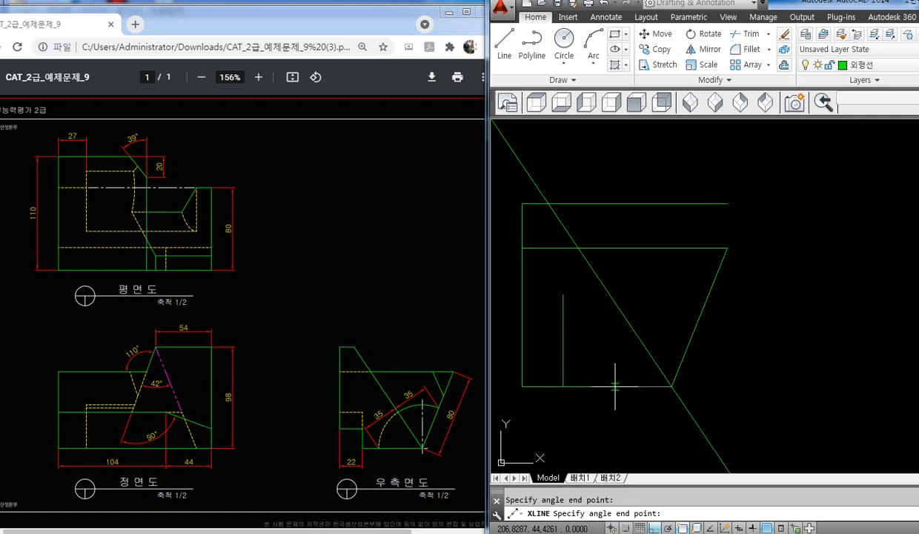
key(Escape)
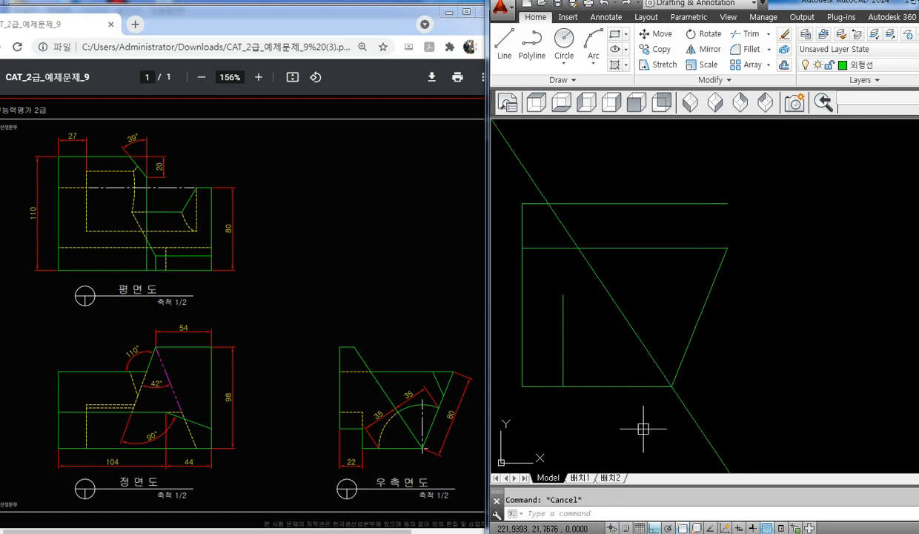
click(641, 340)
key(Delete)
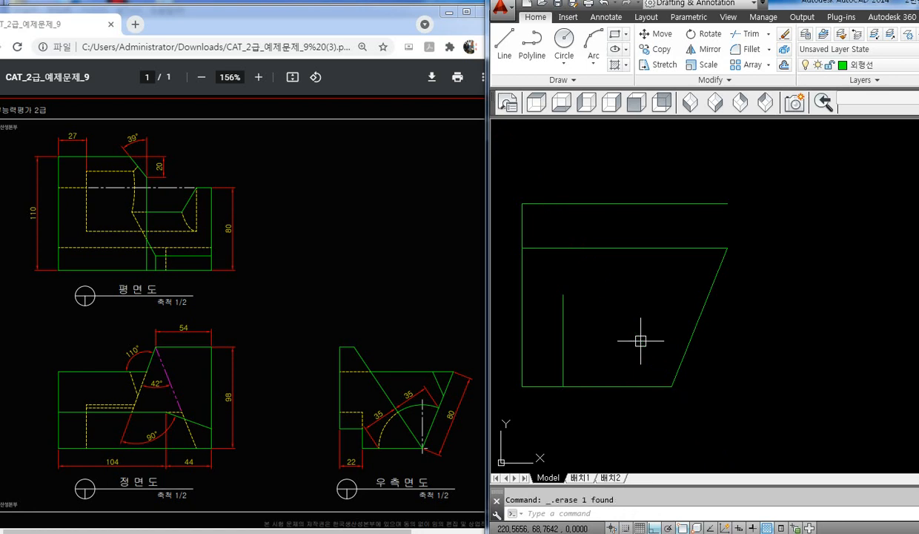
- Draw a construction line bisecting the angle between the inclined line and the bottom edge, with its vertex at their shared corner
text(xl)
key(Return)
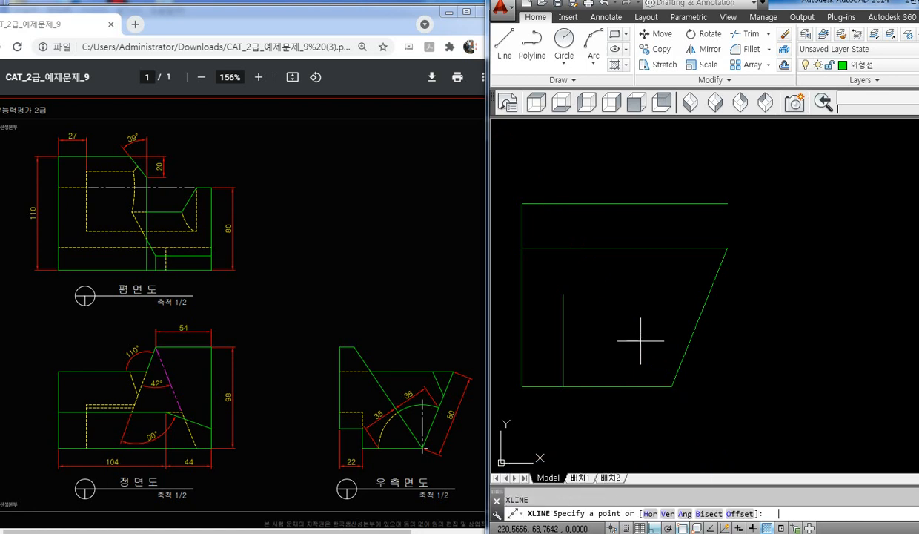
text(b)
key(Return)
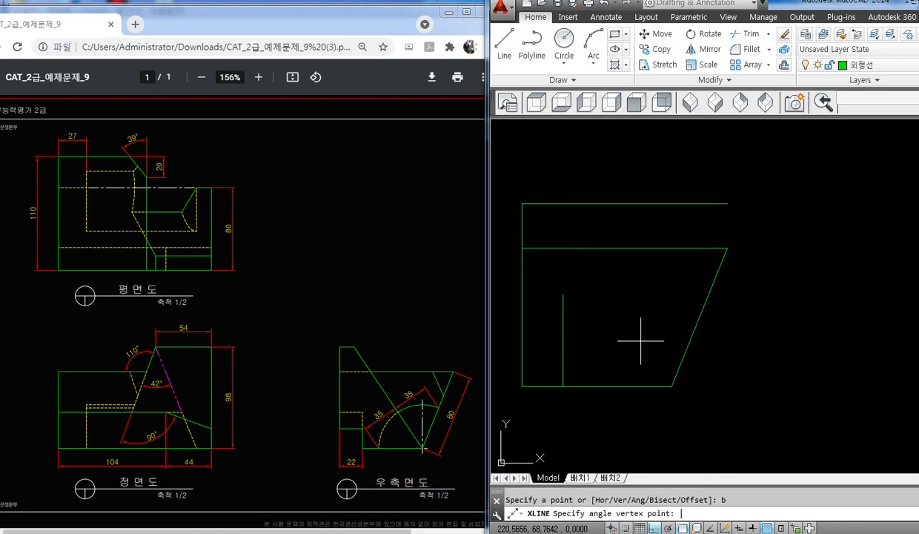
click(671, 386)
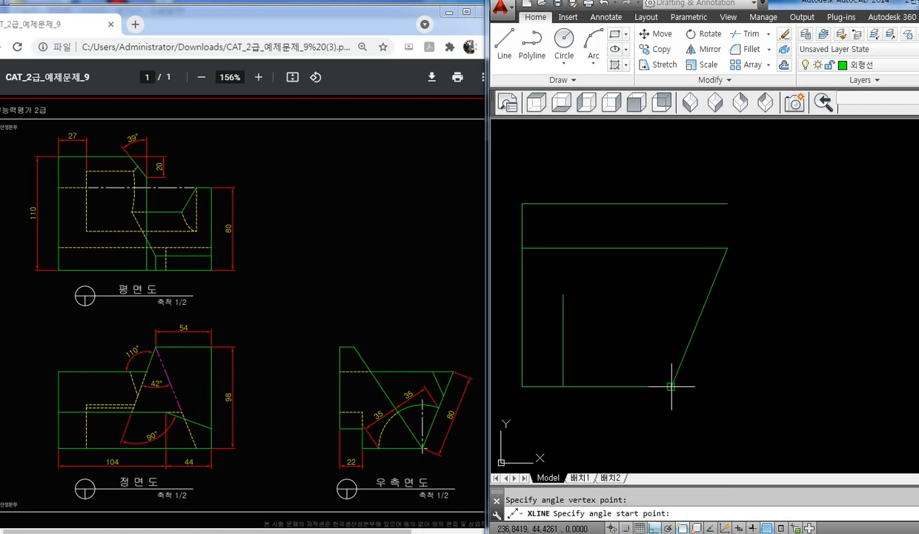
click(693, 324)
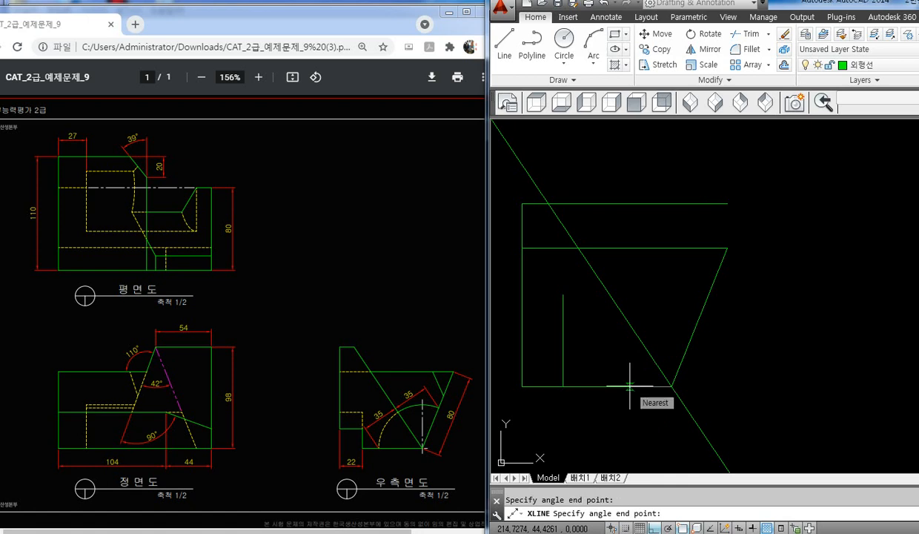
key(Escape)
click(701, 316)
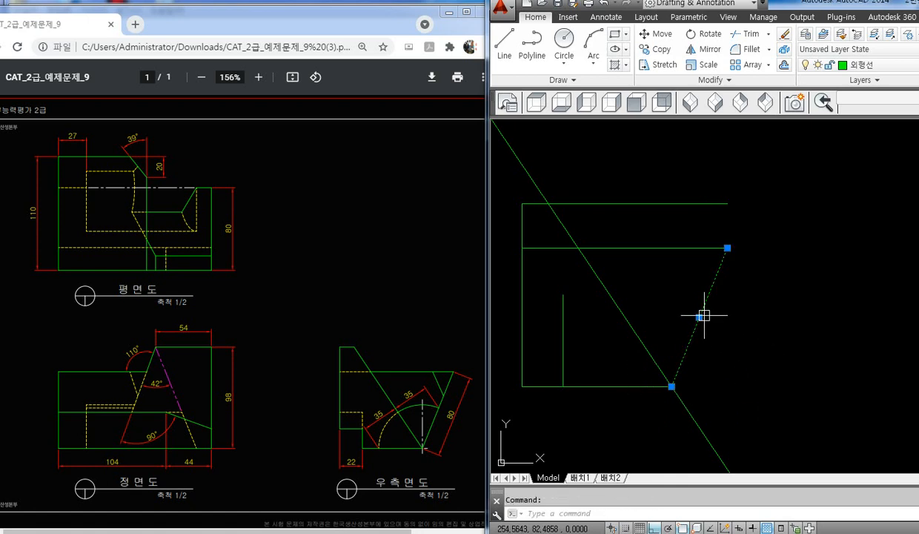
click(615, 386)
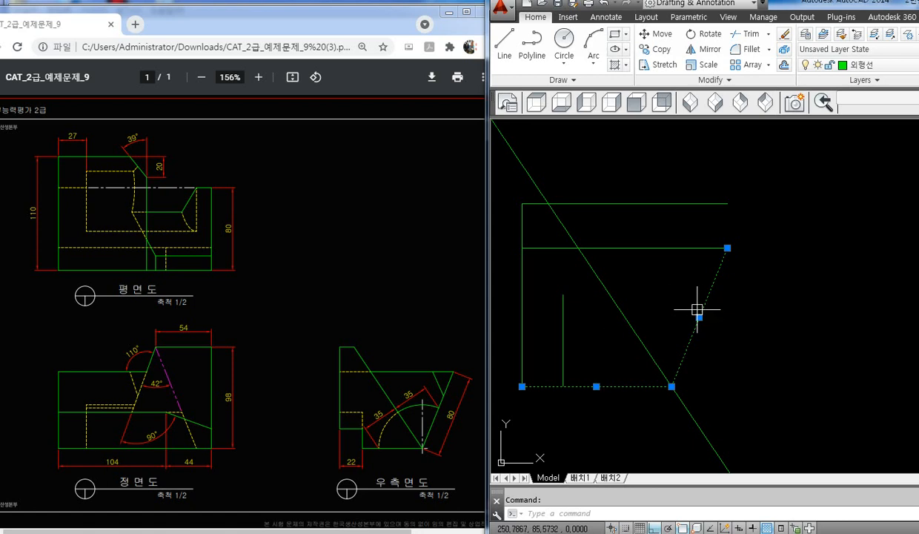
key(Escape)
- Trim the bisecting line below the corner and above the top edge, and trim the top edge beyond the bisecting line
text(tr)
key(Return)
key(Return)
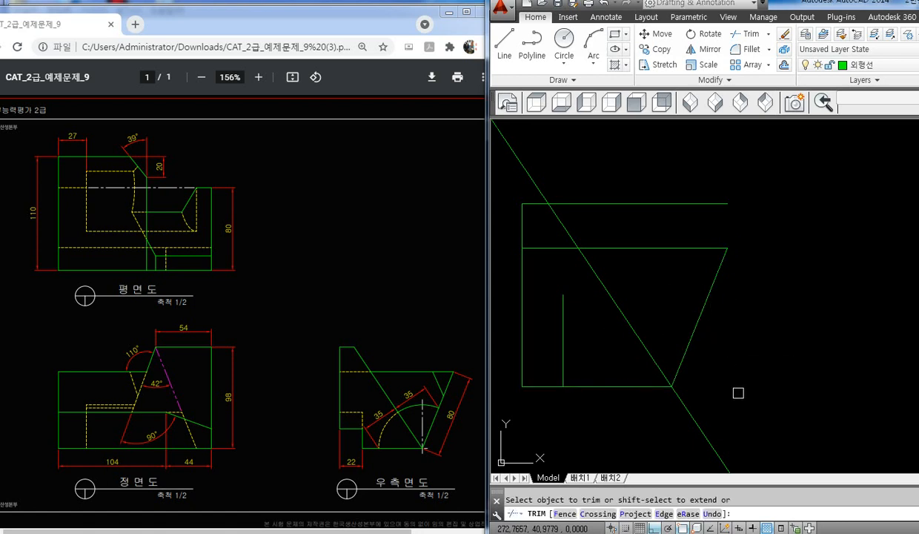
click(677, 394)
click(527, 171)
click(589, 203)
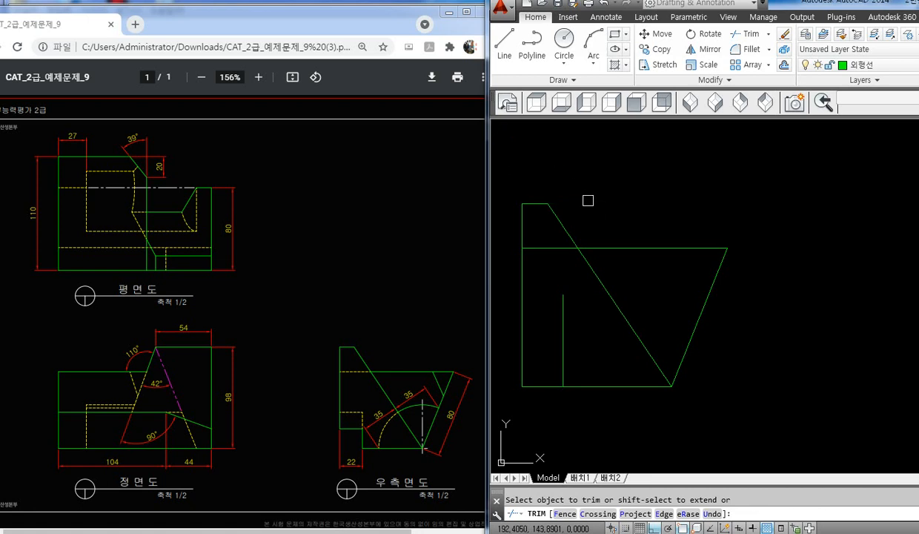
key(Return)
- Turn on Ortho mode
middle_drag(710, 323, 741, 316)
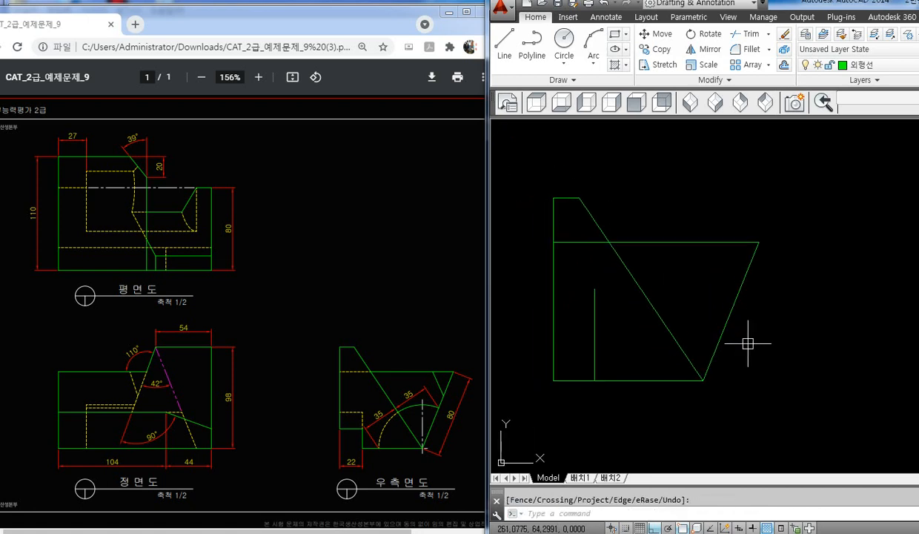
key(F8)
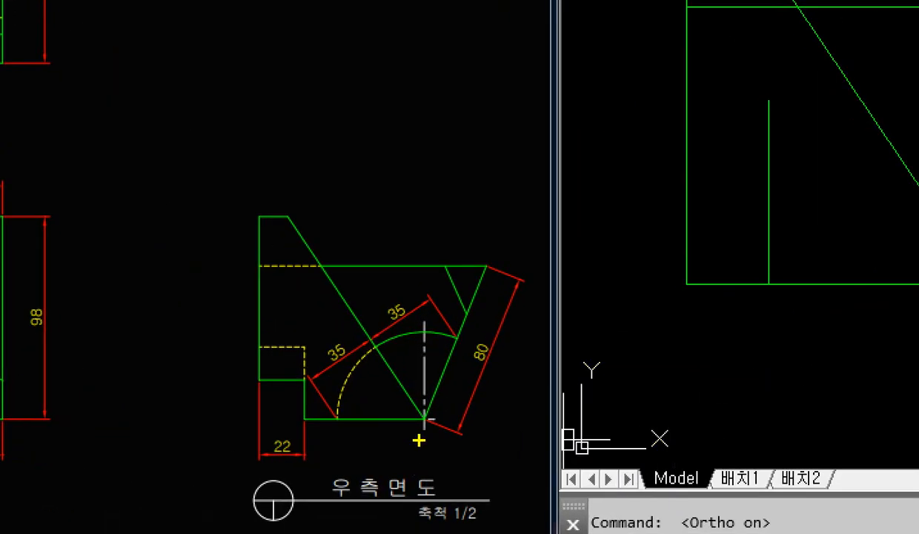
shift+drag(425, 323, 425, 442)
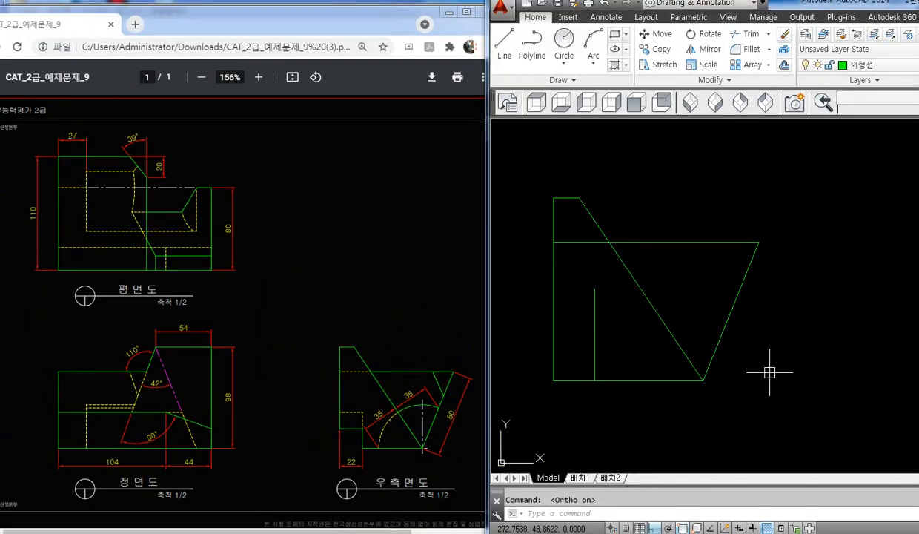
text(c)
key(Return)
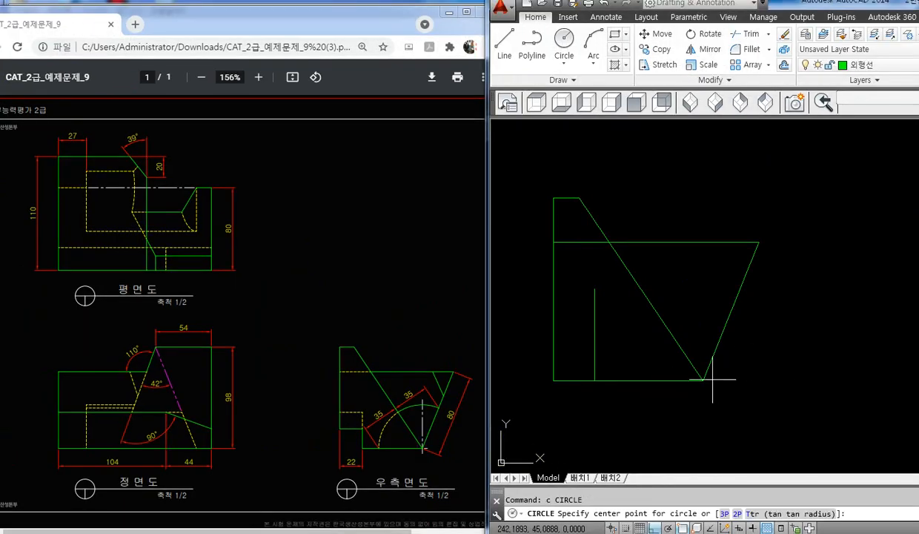
key(Escape)
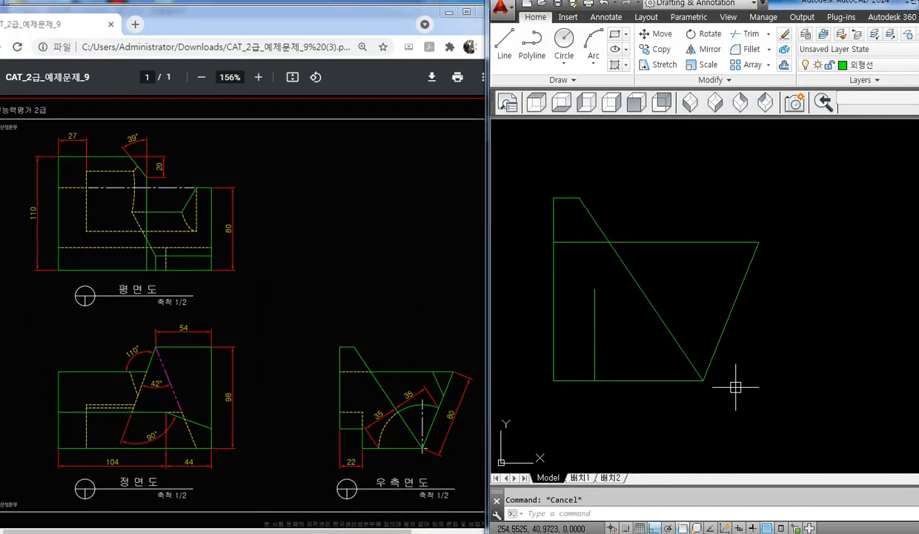
- Offset the right-side view's bisecting line by 35 to both sides
key(Return)
text(3)
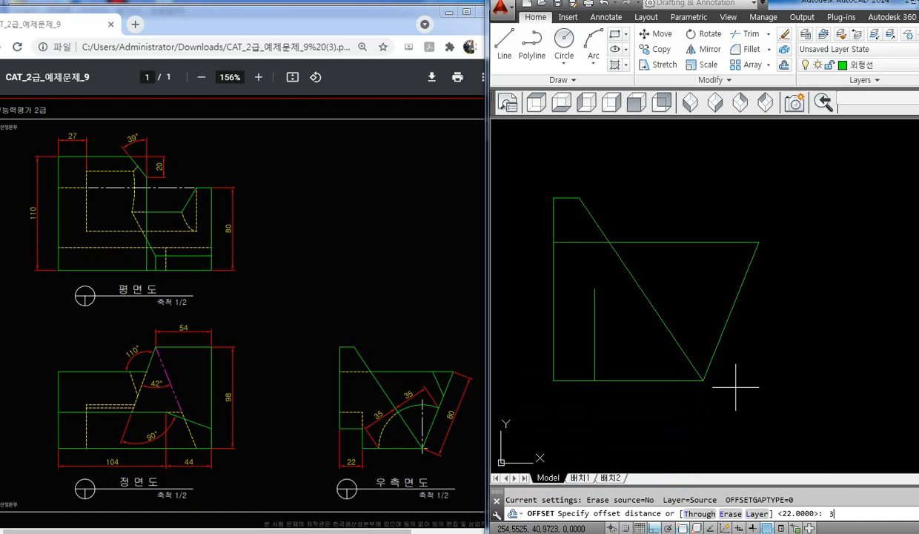
text(5)
key(Return)
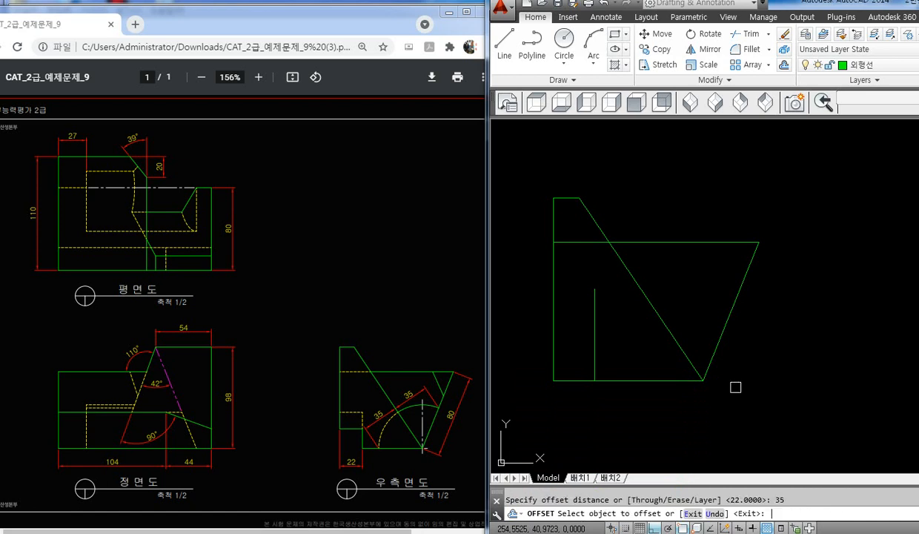
click(683, 350)
click(680, 304)
click(654, 320)
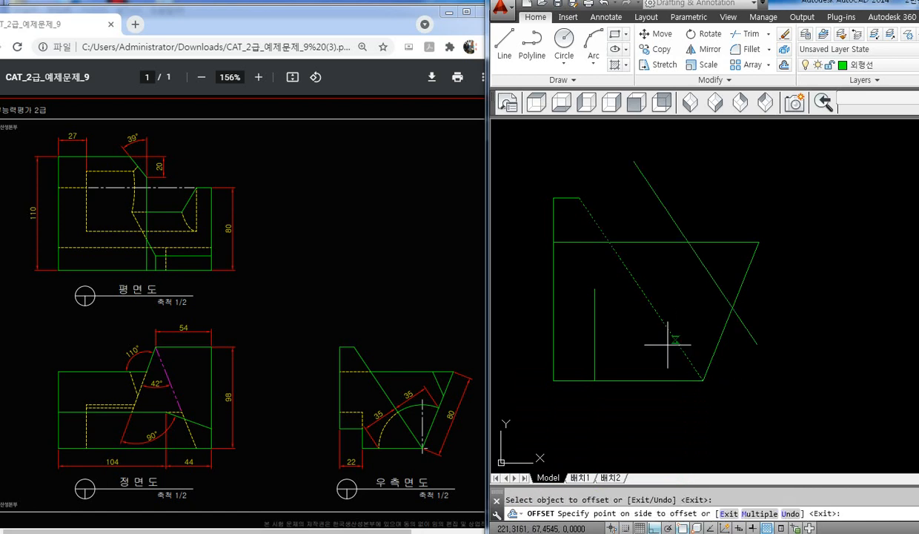
click(627, 361)
key(Return)
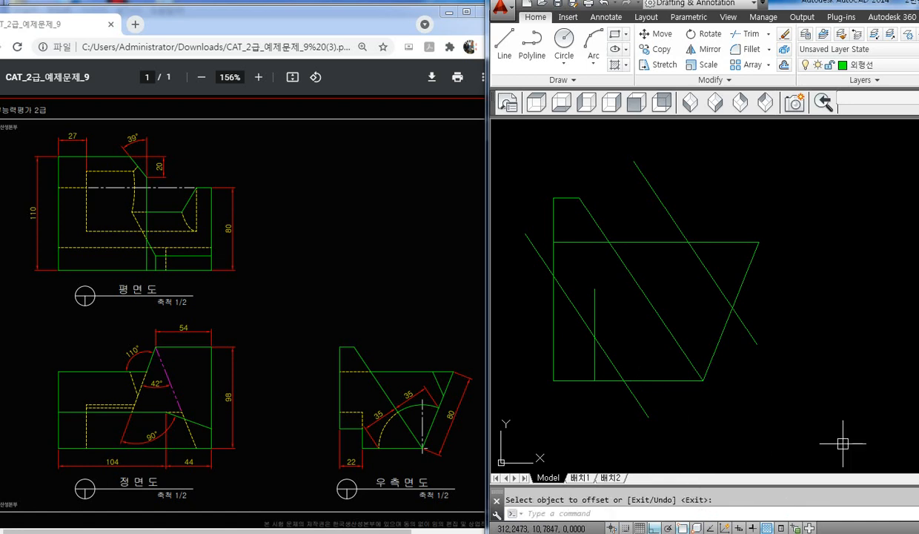
- Draw a circle centred on the inclined line's lower end through that line's intersection with the offset line, and delete both offset lines
text(c)
key(Return)
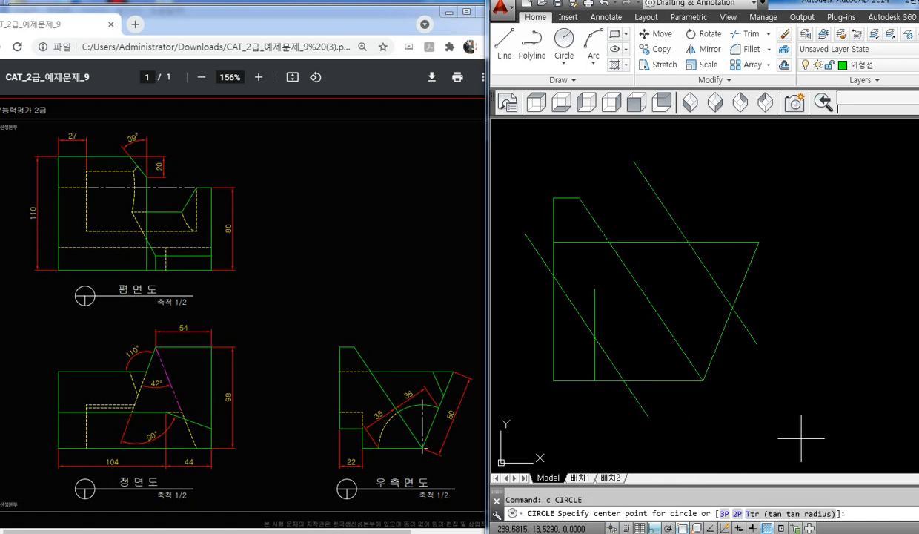
click(703, 381)
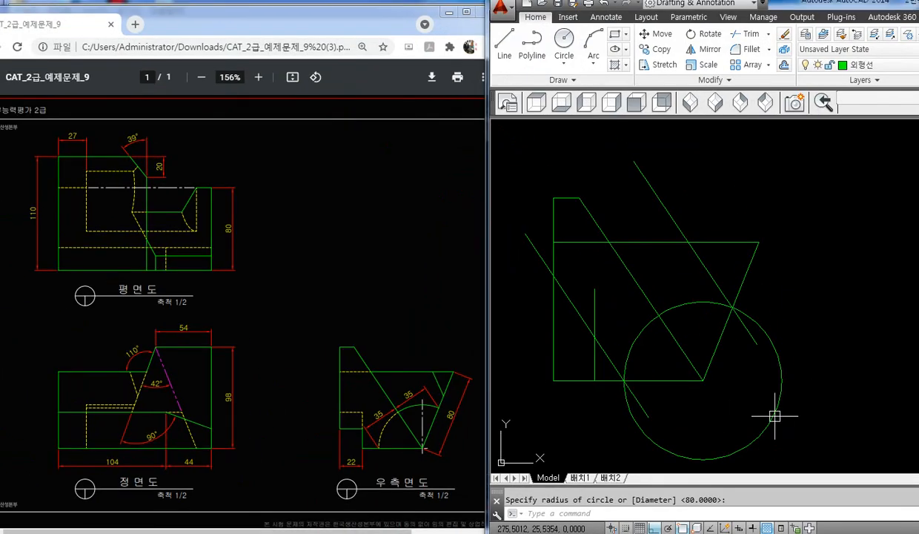
click(664, 163)
click(609, 357)
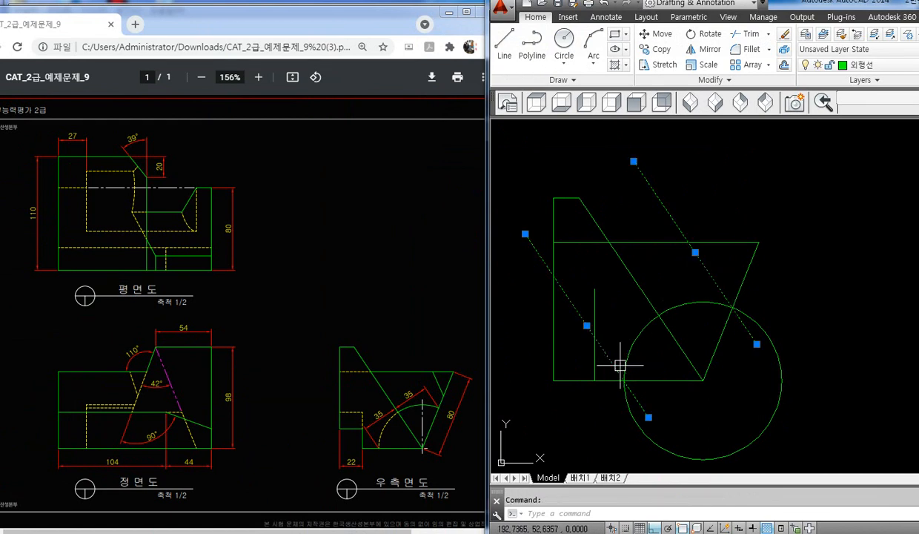
key(Delete)
- Trim the circle to the arc between the bottom edge and the inclined right edge
text(tr)
key(Return)
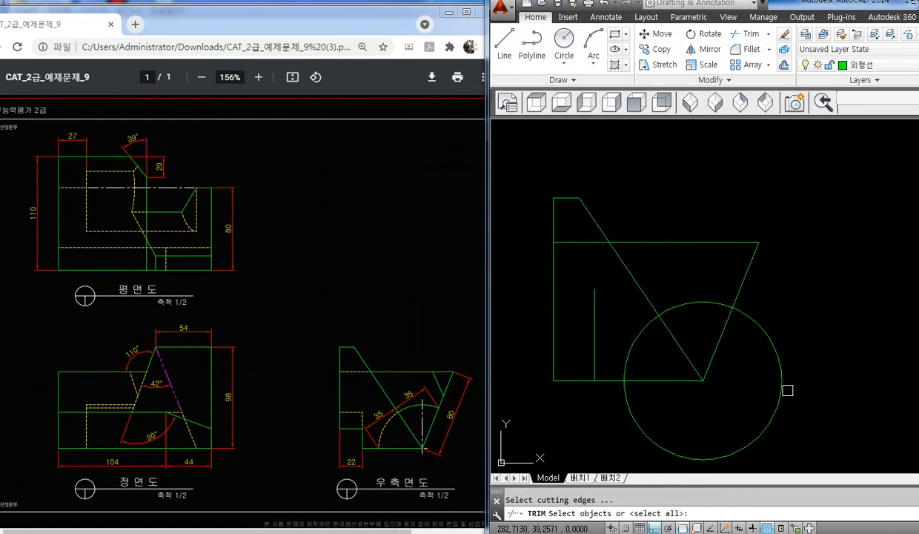
key(Return)
click(782, 376)
scroll(674, 344, up, 2)
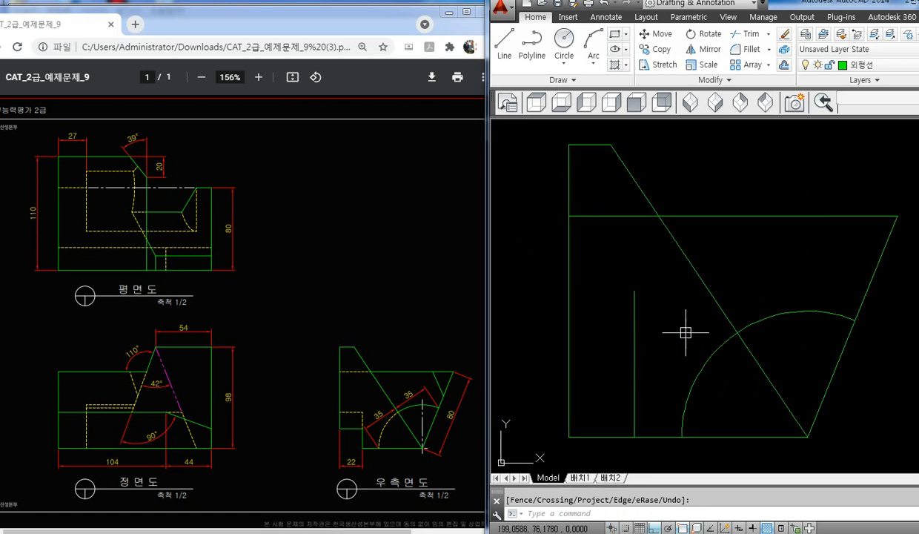
- Draw a short horizontal line across the arc between the bottom edge and the bisecting line
scroll(757, 384, up, 2)
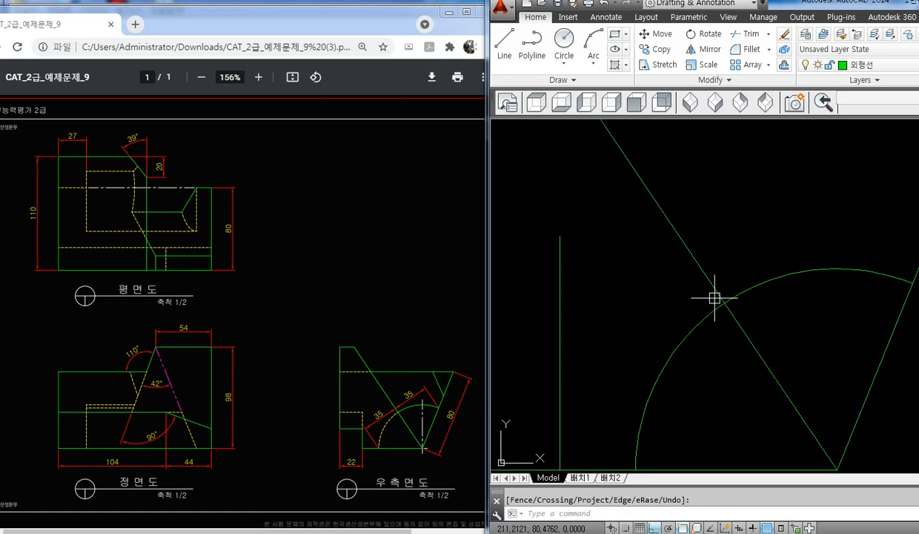
middle_drag(683, 368, 657, 329)
scroll(674, 340, down, 2)
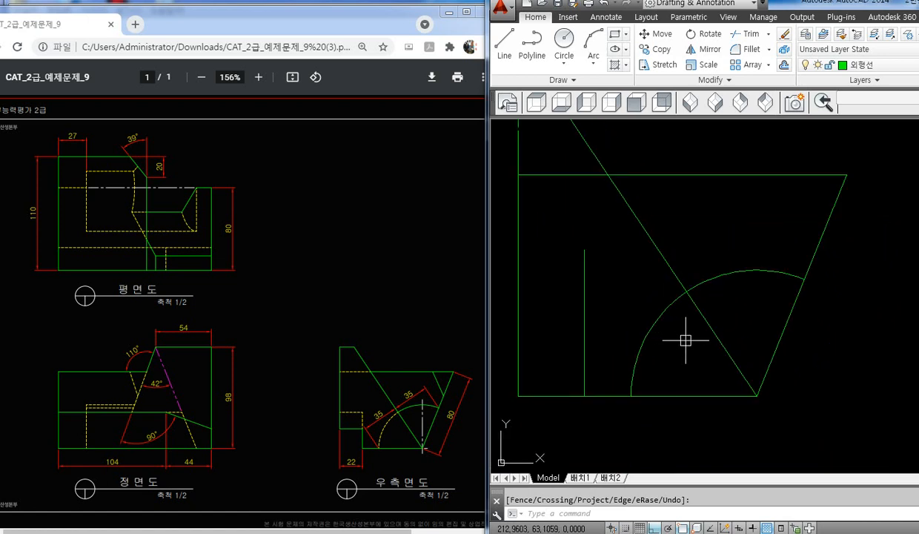
scroll(685, 340, up, 2)
key(Escape)
text(l)
key(Return)
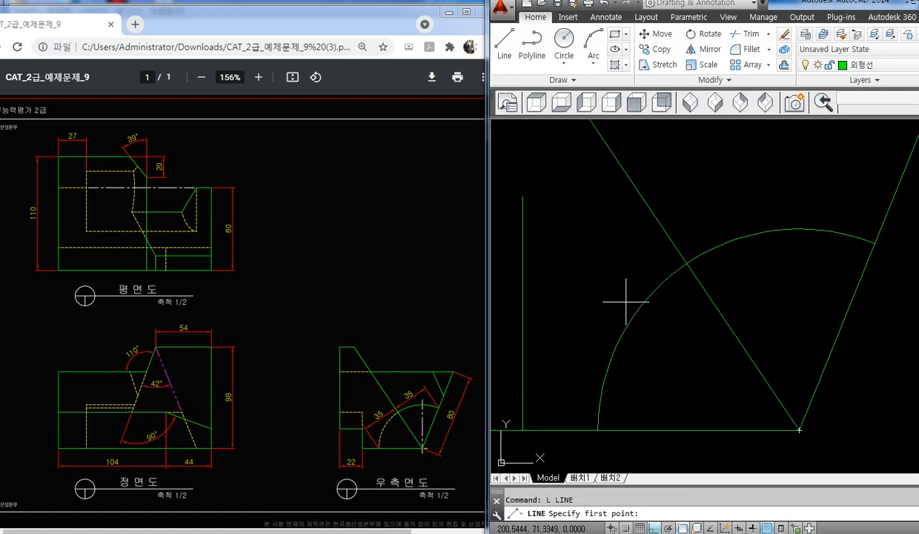
click(608, 302)
click(683, 307)
key(Return)
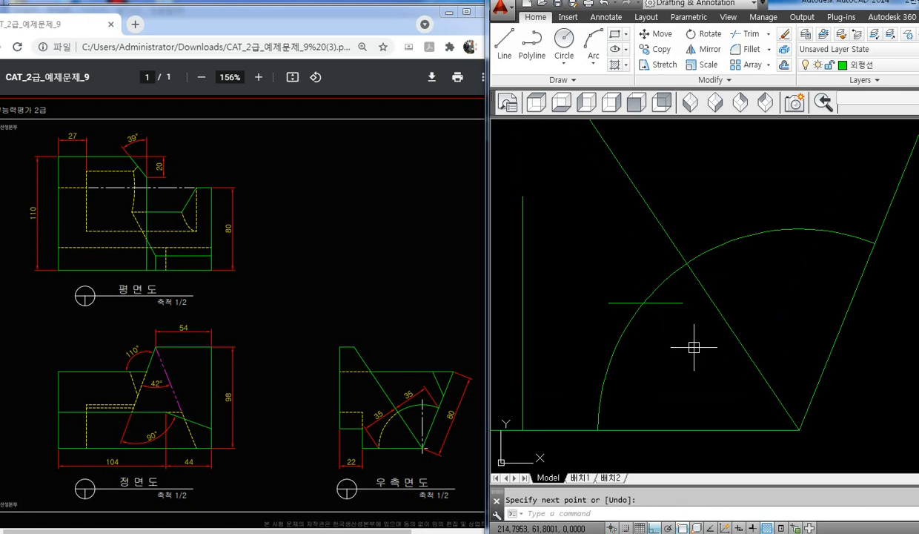
- Trim the arc between the short horizontal line and the bisecting line, and delete the short line
text(tr)
key(Return)
key(Return)
click(666, 280)
key(Return)
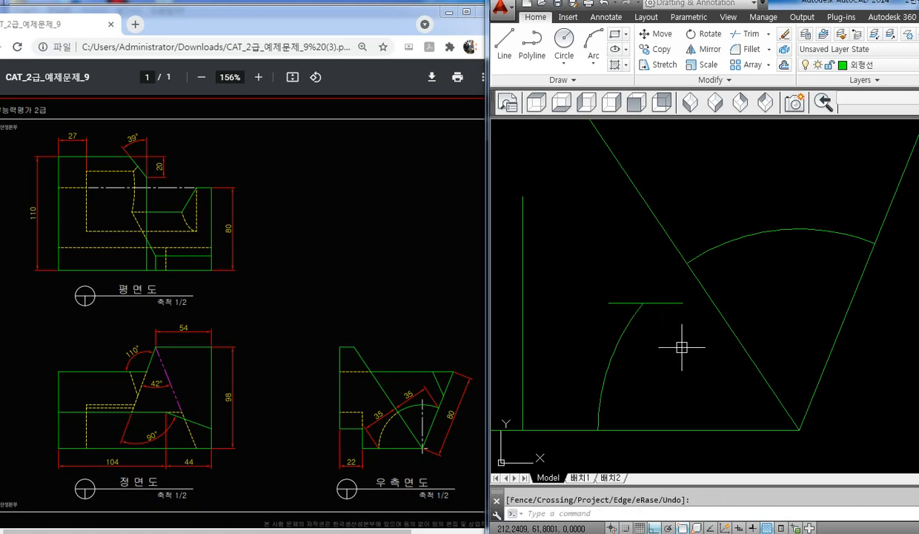
click(656, 299)
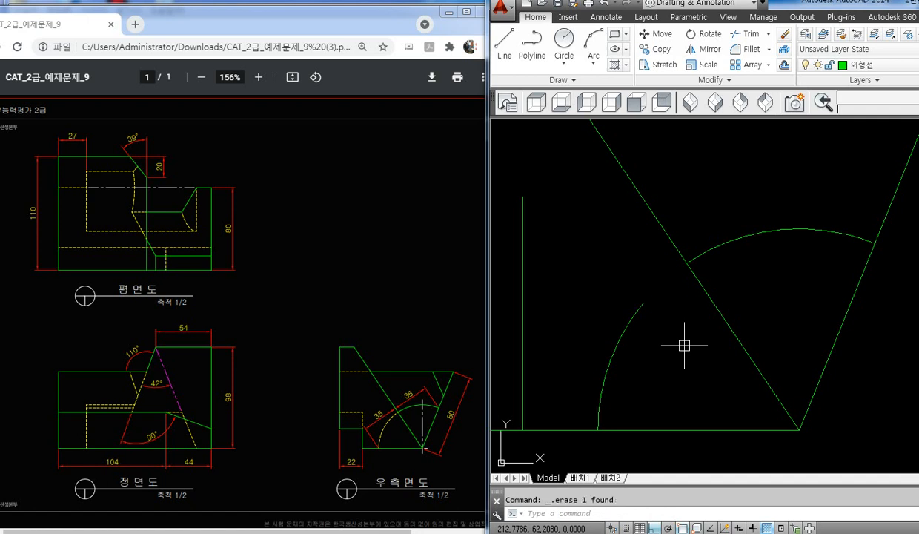
- Extend the lower arc piece up to the bisecting line and move it to the yellow dashed hidden-line layer
text(ex)
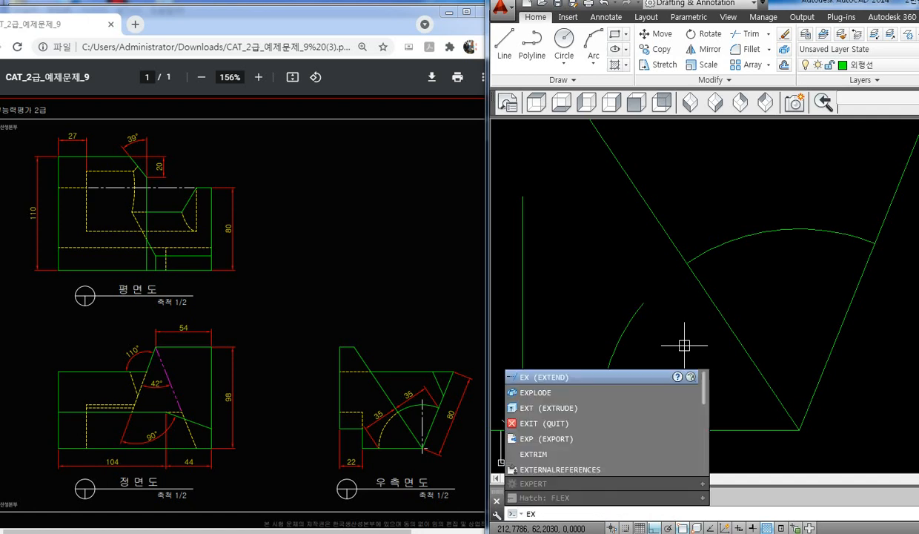
key(Return)
key(Return)
key(Return)
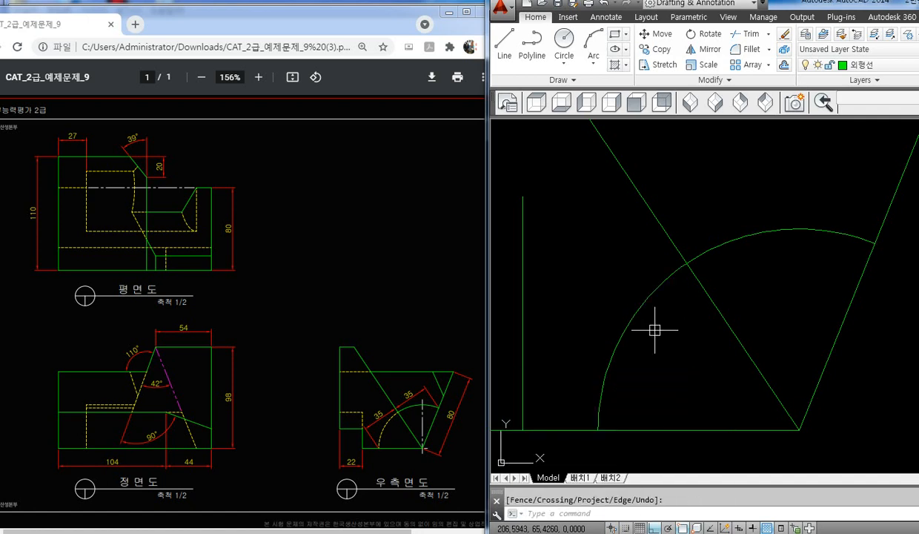
click(642, 312)
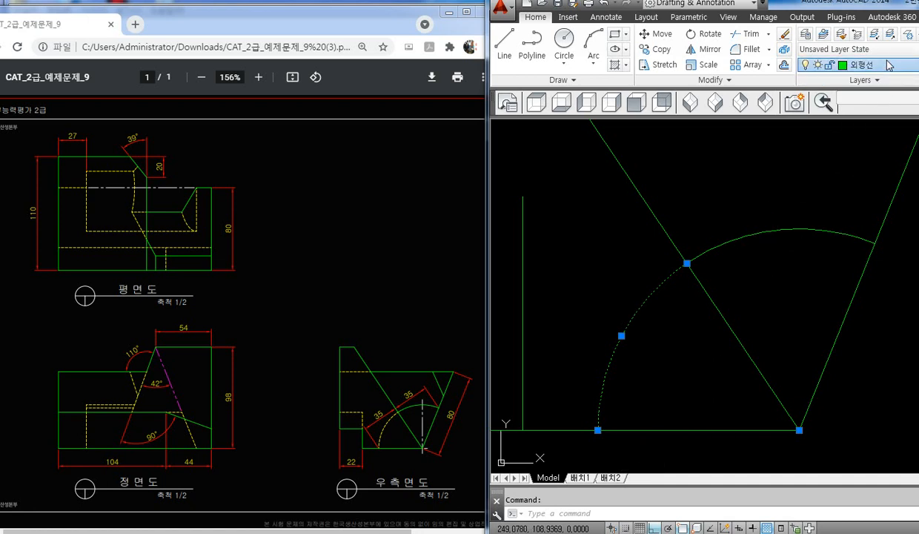
click(860, 64)
click(838, 194)
key(Escape)
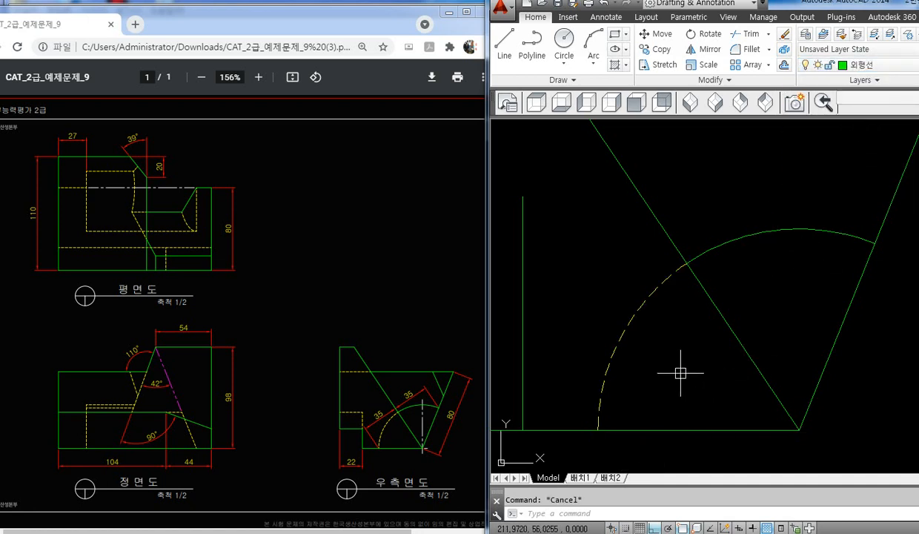
scroll(667, 334, down, 3)
scroll(715, 334, up, 1)
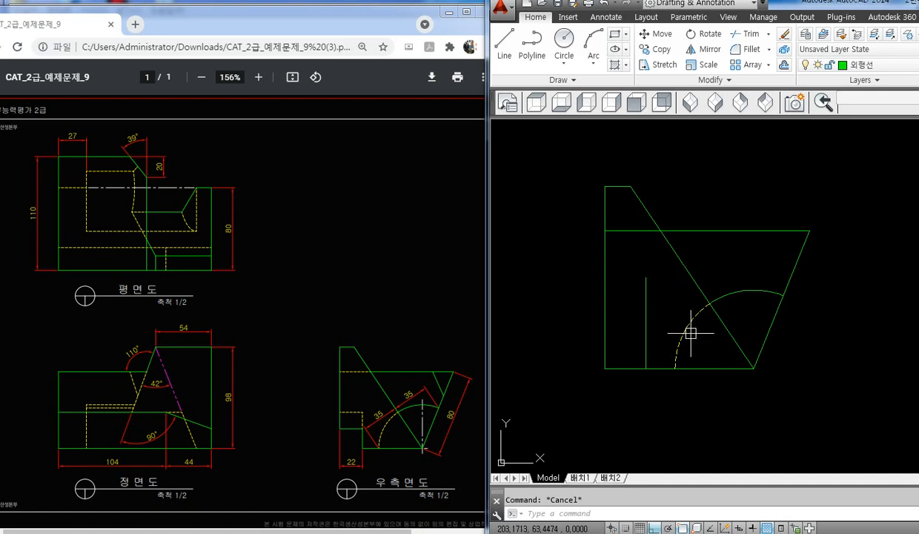
scroll(697, 343, down, 1)
scroll(671, 335, up, 1)
scroll(660, 337, down, 1)
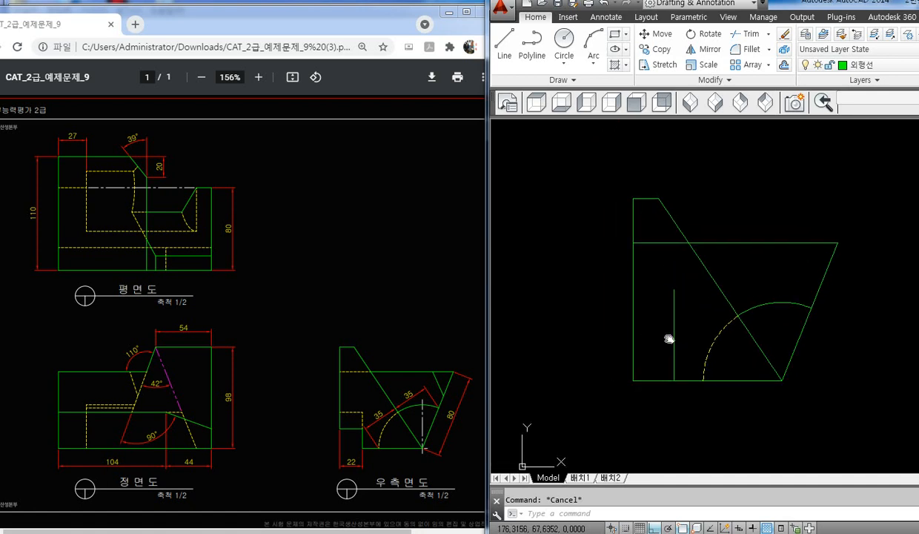
scroll(671, 320, up, 1)
scroll(667, 326, down, 2)
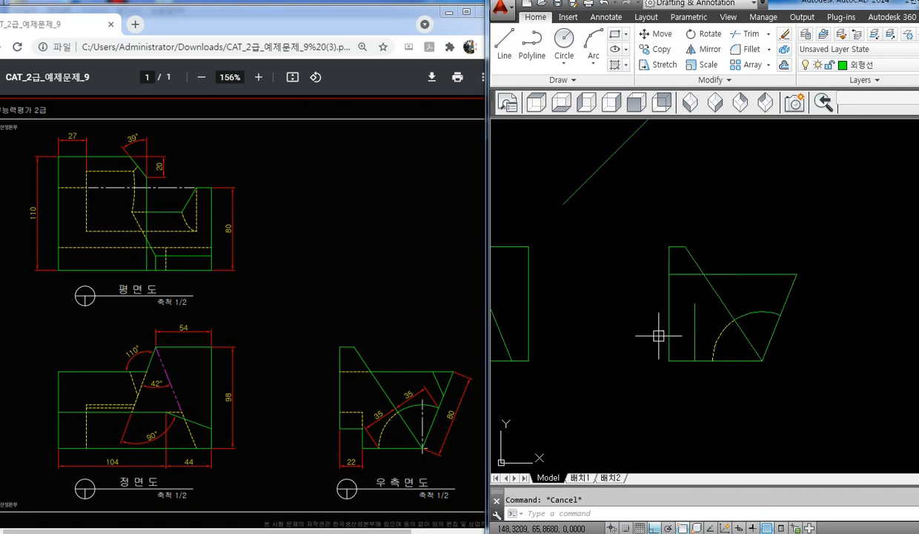
middle_drag(657, 333, 702, 334)
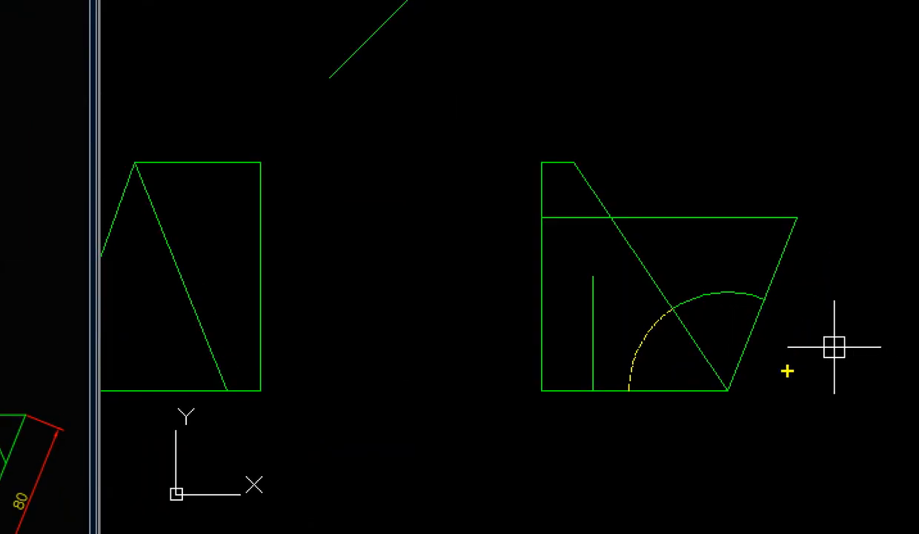
mouse_move(787, 371)
mouse_down()
mouse_move(587, 215)
mouse_move(820, 328)
mouse_up()
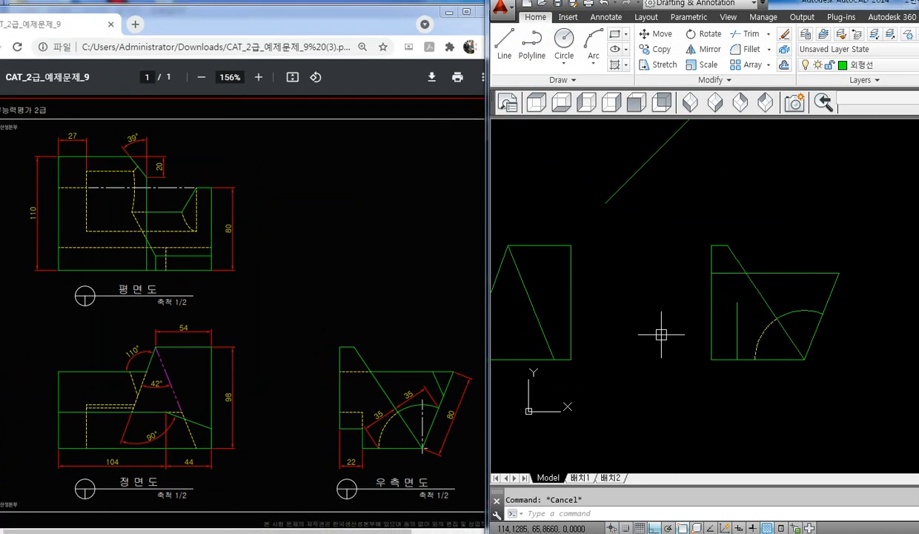
- Draw a horizontal projection line from the left end of the right-side view's upper horizontal line to the front view's left edge
middle_drag(648, 316, 677, 322)
middle_drag(642, 361, 700, 363)
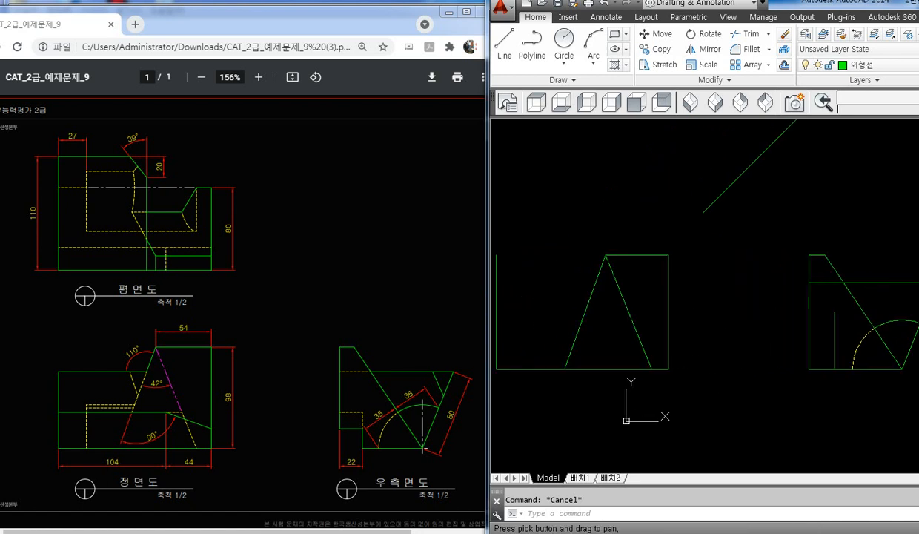
text(l)
key(Return)
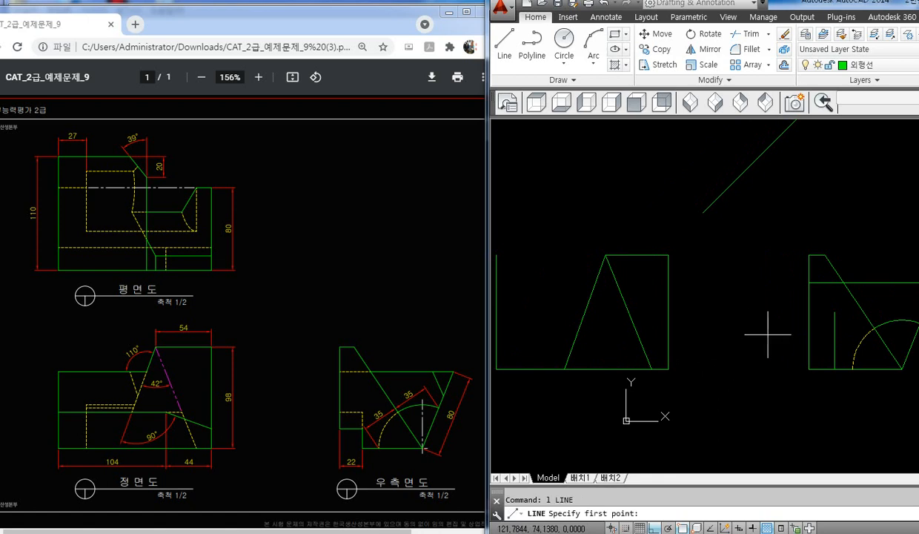
middle_drag(804, 298, 764, 298)
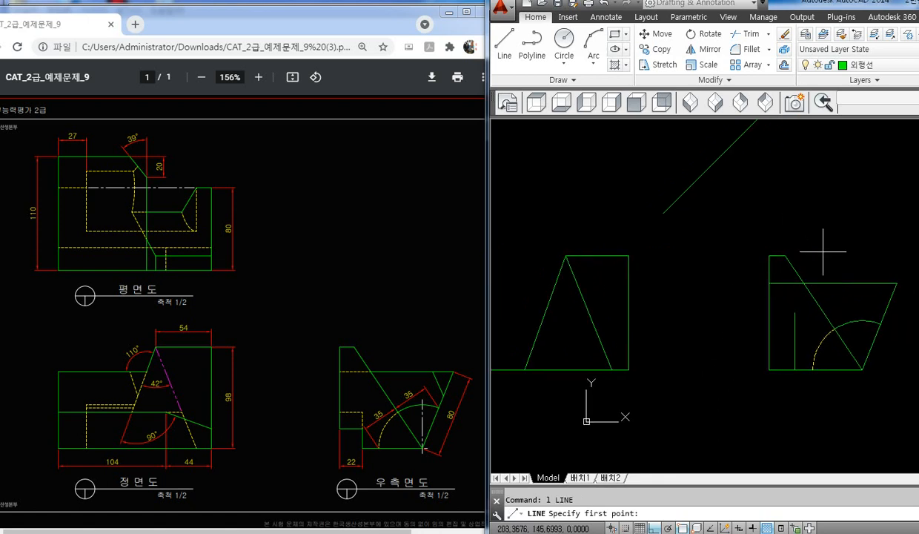
click(769, 282)
middle_drag(660, 306, 730, 307)
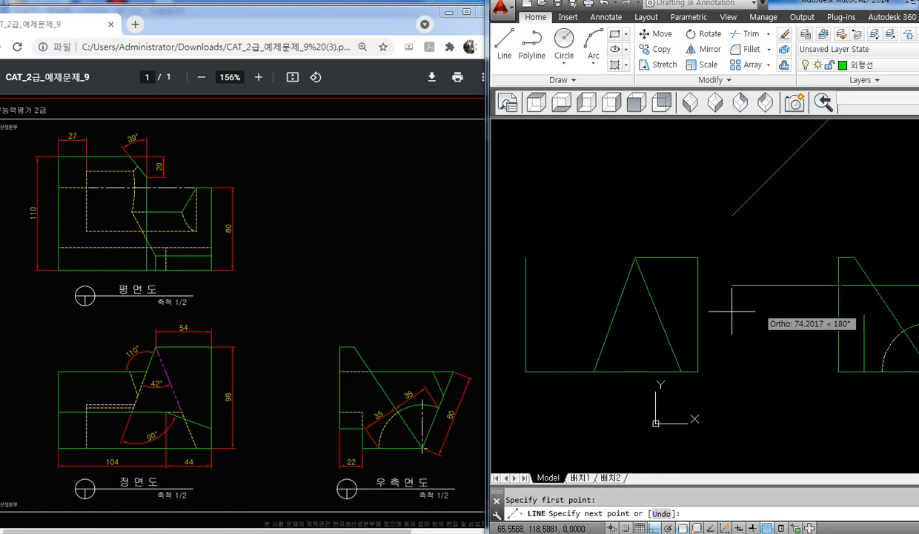
click(526, 285)
key(Return)
- Trim the projection line back to the front view's left inclined line and delete the leftover piece running to the right-side view
text(tr)
key(Return)
key(Return)
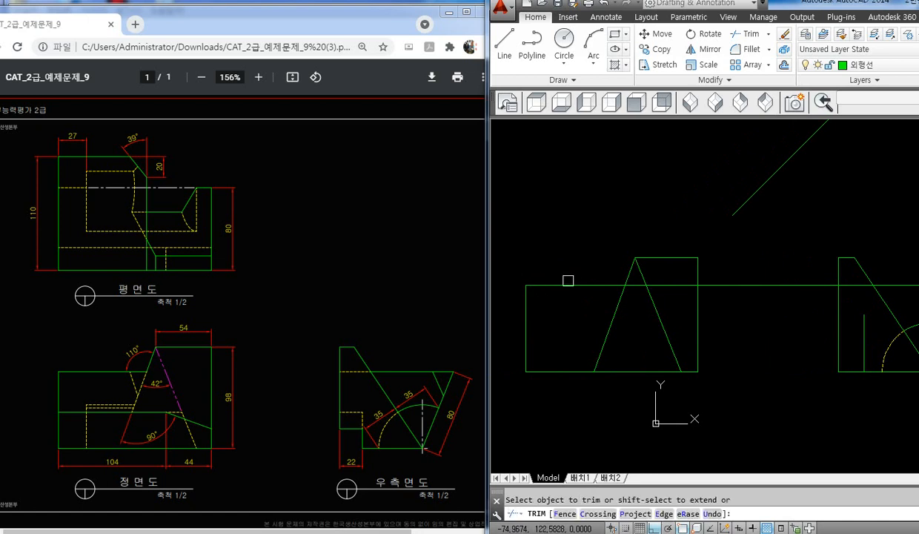
key(Escape)
click(633, 284)
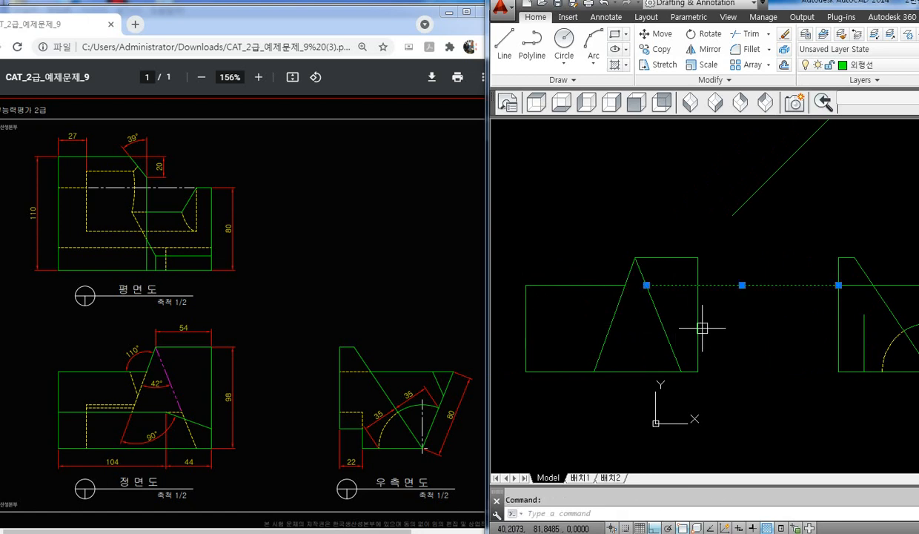
key(Delete)
- Draw a horizontal projection line from the topmost point of the right-side view's arc to the front view's left edge
mouse_move(757, 359)
middle_down()
mouse_move(733, 334)
mouse_move(726, 343)
middle_up()
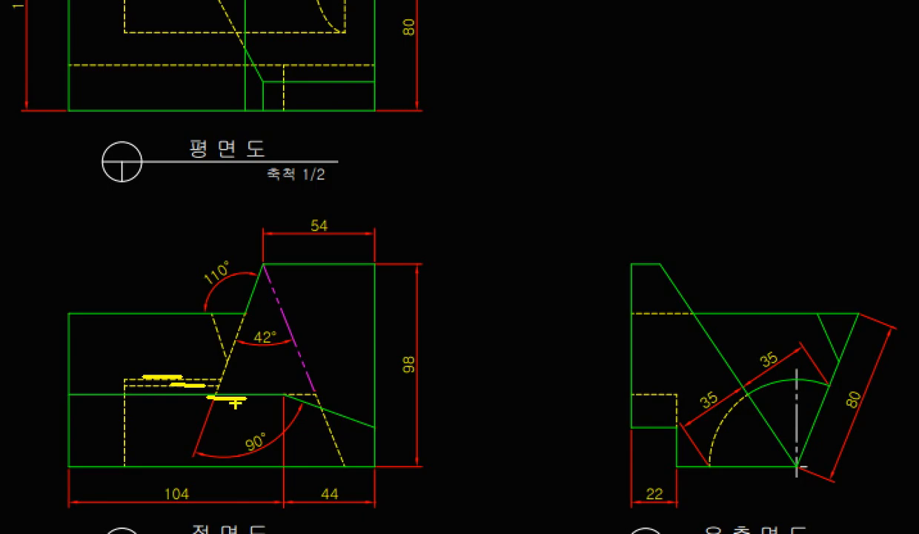
mouse_move(231, 415)
mouse_down()
mouse_move(163, 373)
mouse_move(246, 414)
mouse_up()
key(Escape)
middle_drag(756, 374, 697, 375)
text(l)
key(Return)
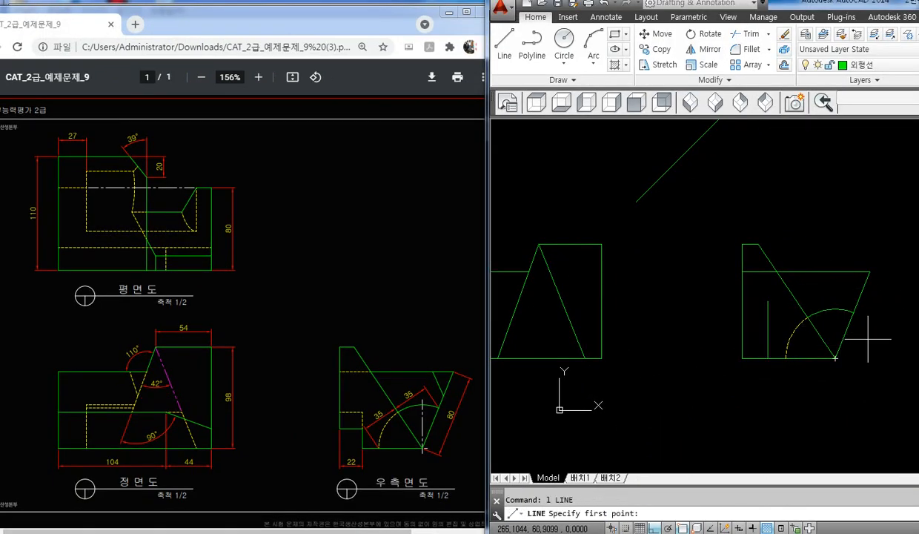
click(836, 308)
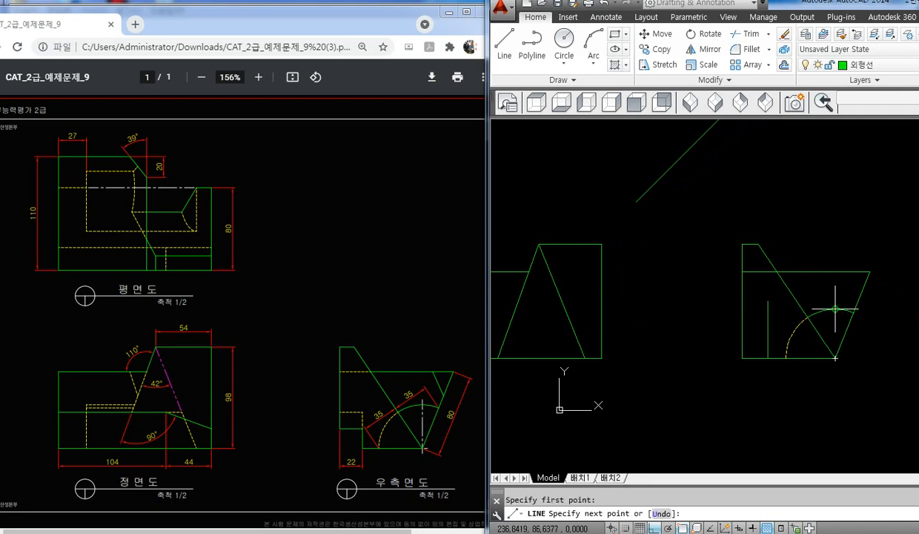
middle_drag(677, 331, 771, 319)
click(528, 297)
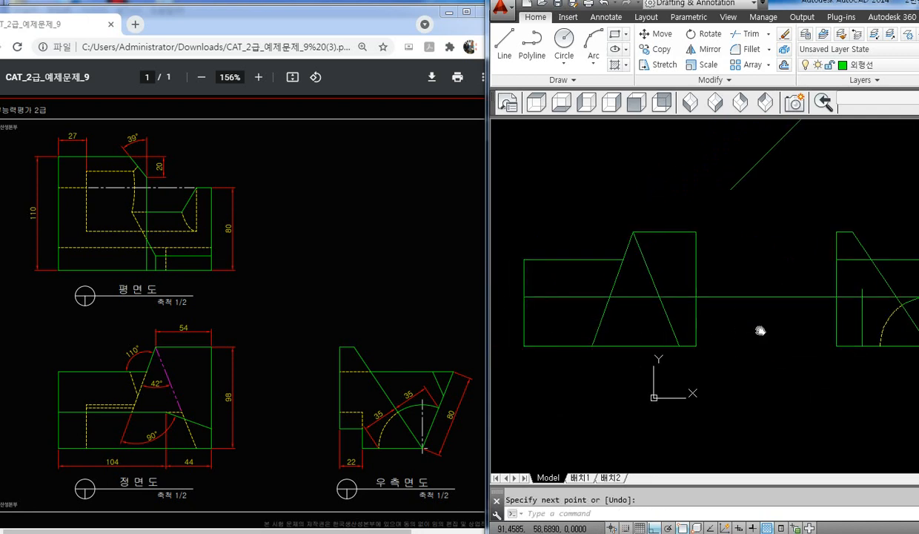
scroll(741, 315, up, 4)
key(Return)
- Draw a second horizontal projection line from the arc's end on the inclined right edge to the front view's left edge
key(Return)
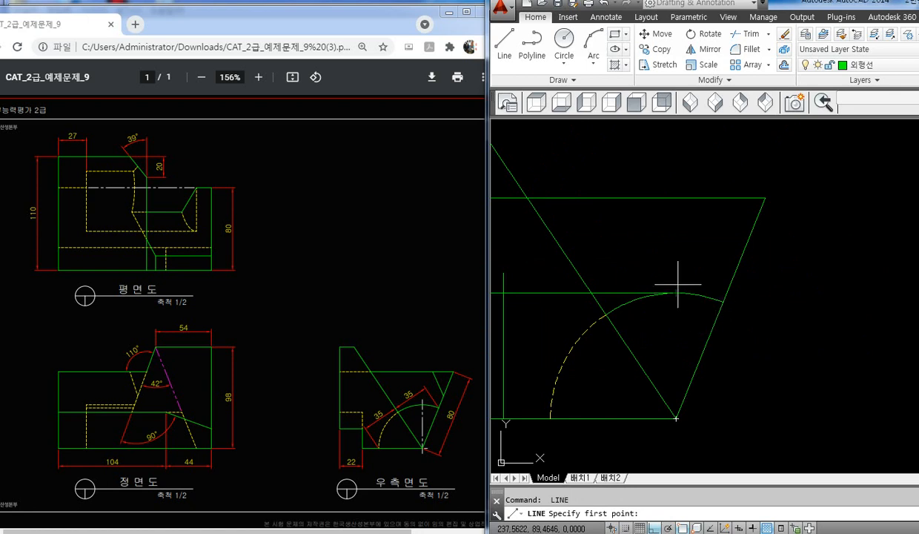
click(723, 302)
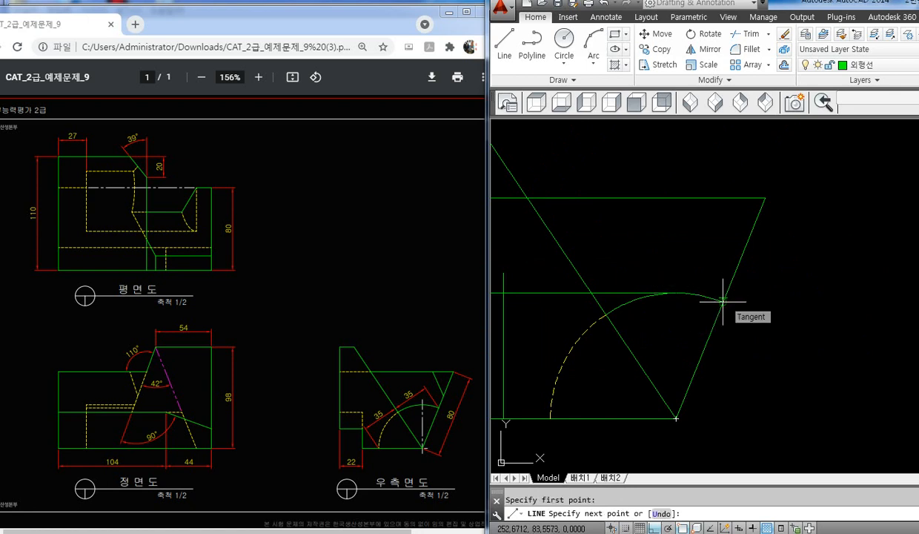
scroll(723, 301, down, 2)
middle_drag(723, 301, 881, 315)
middle_drag(642, 355, 900, 337)
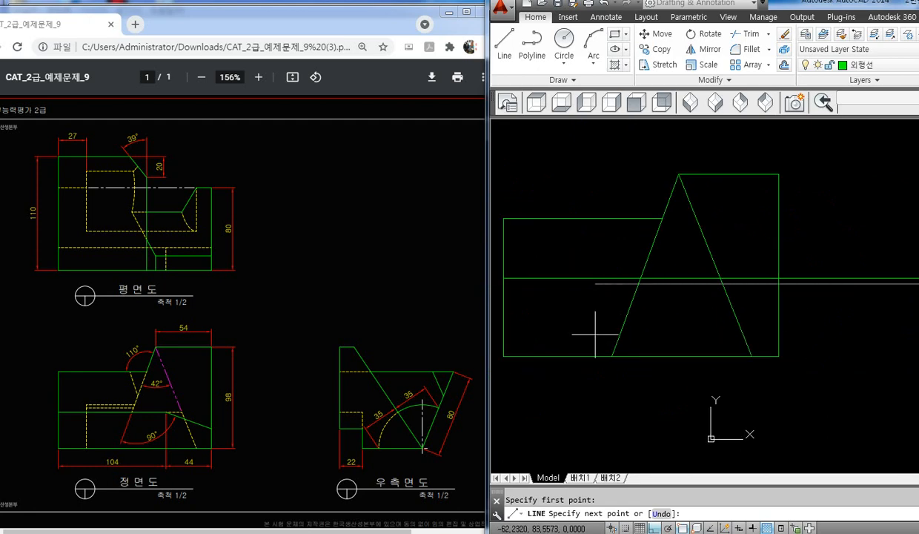
key(Return)
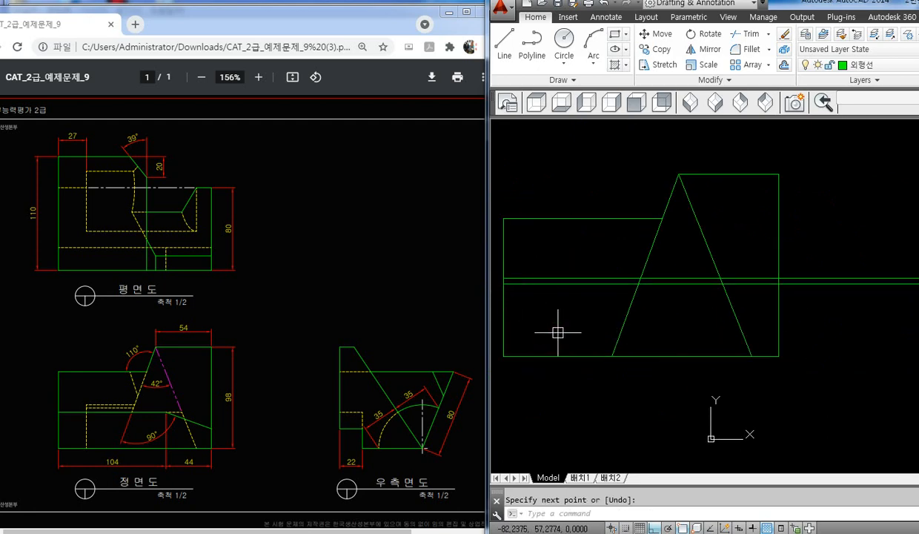
- Examine in the reference PDF how the right-side view's arc points and hidden step line up with the front view's horizontal lines
scroll(550, 328, down, 2)
scroll(652, 314, down, 1)
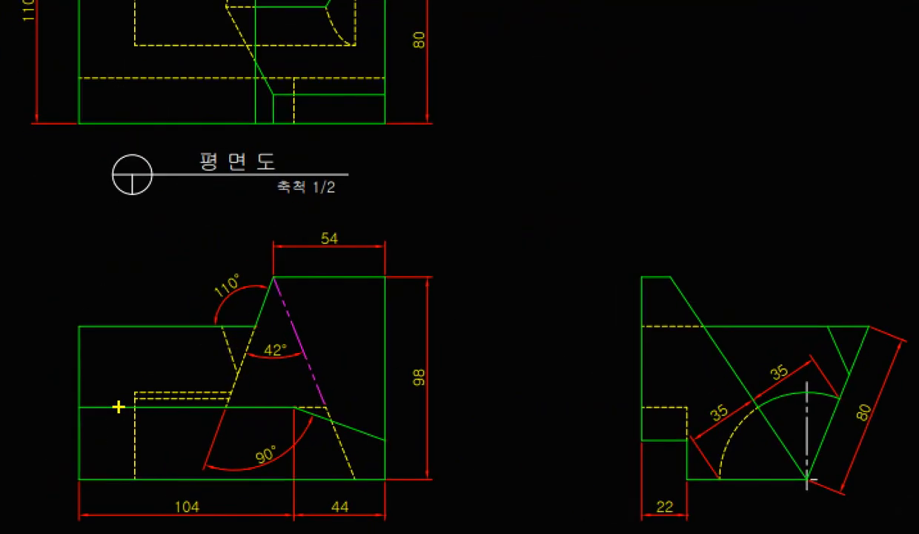
drag(85, 409, 105, 409)
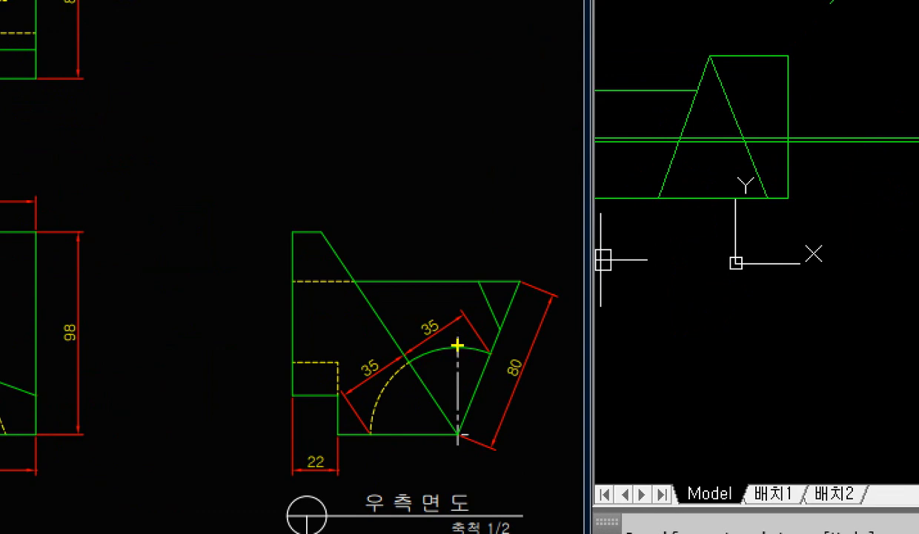
drag(445, 349, 491, 353)
mouse_move(310, 363)
mouse_down()
mouse_move(330, 363)
mouse_move(277, 363)
mouse_up()
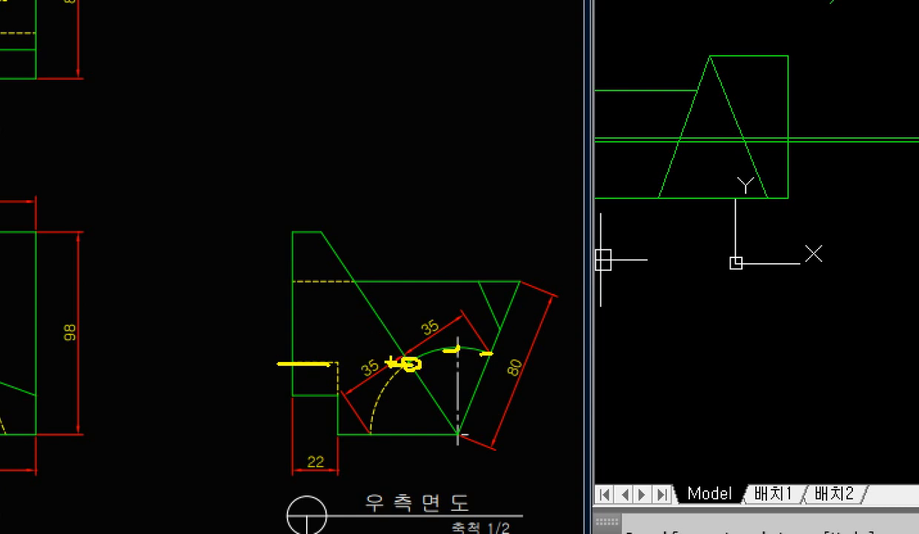
mouse_move(362, 352)
mouse_down()
mouse_move(375, 366)
mouse_move(373, 354)
mouse_up()
key(Escape)
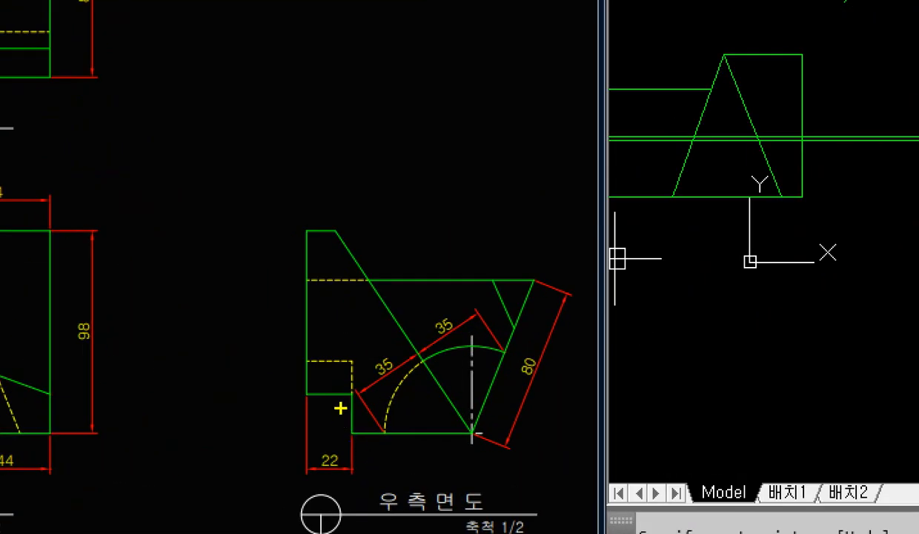
drag(306, 361, 255, 362)
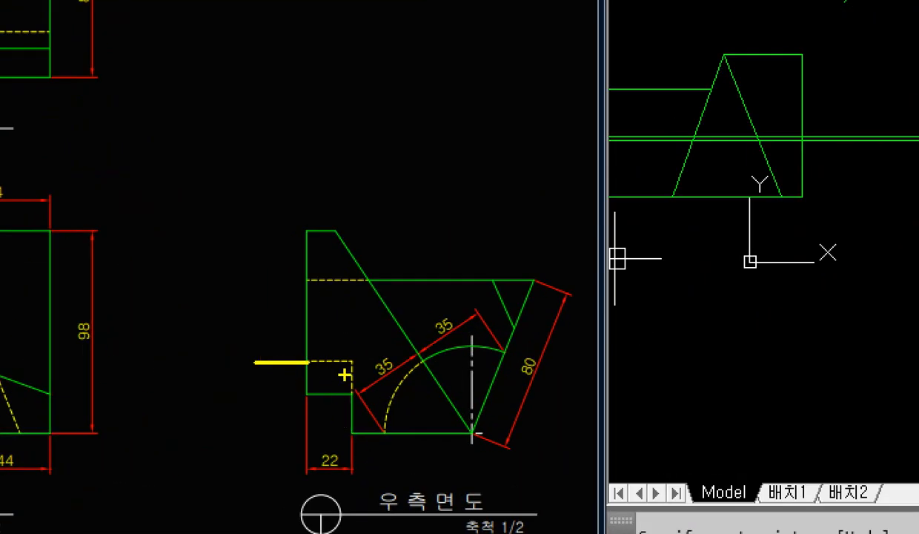
drag(421, 363, 395, 362)
drag(339, 363, 335, 359)
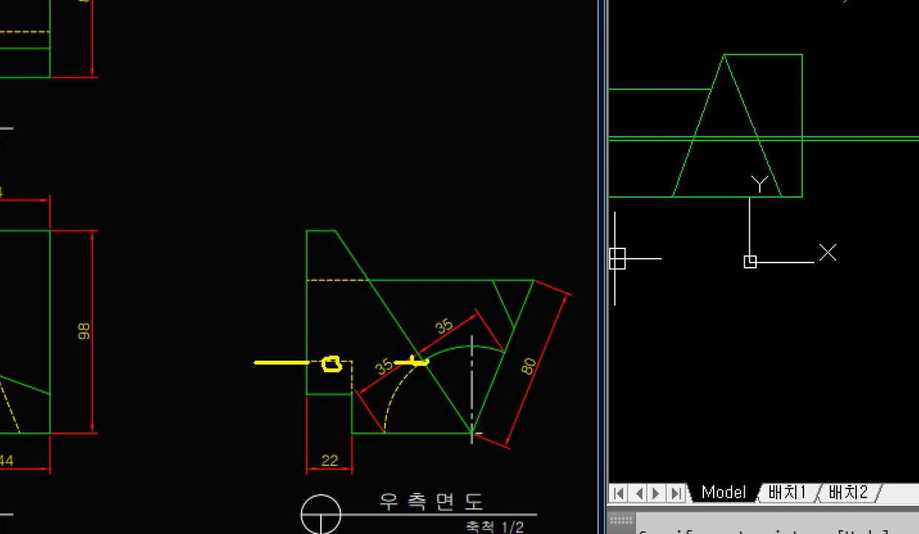
drag(421, 359, 413, 365)
key(Escape)
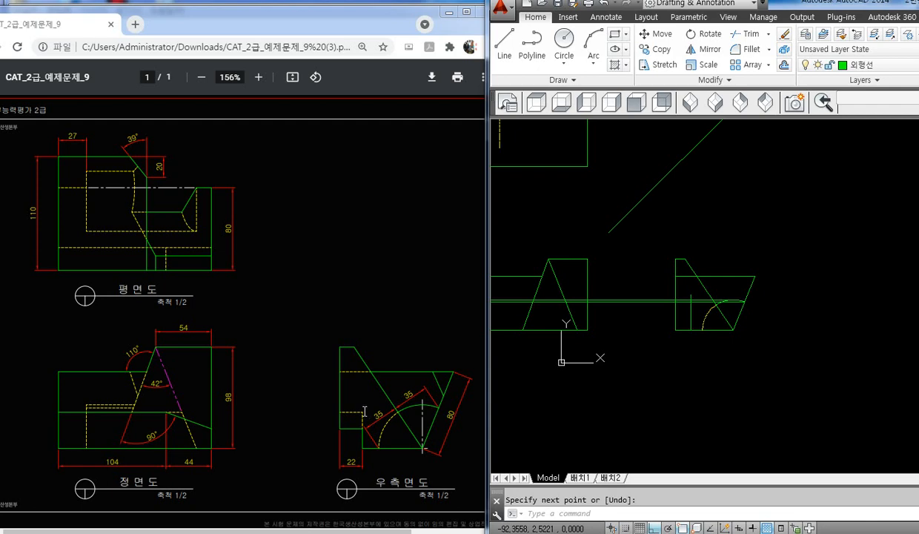
click(280, 455)
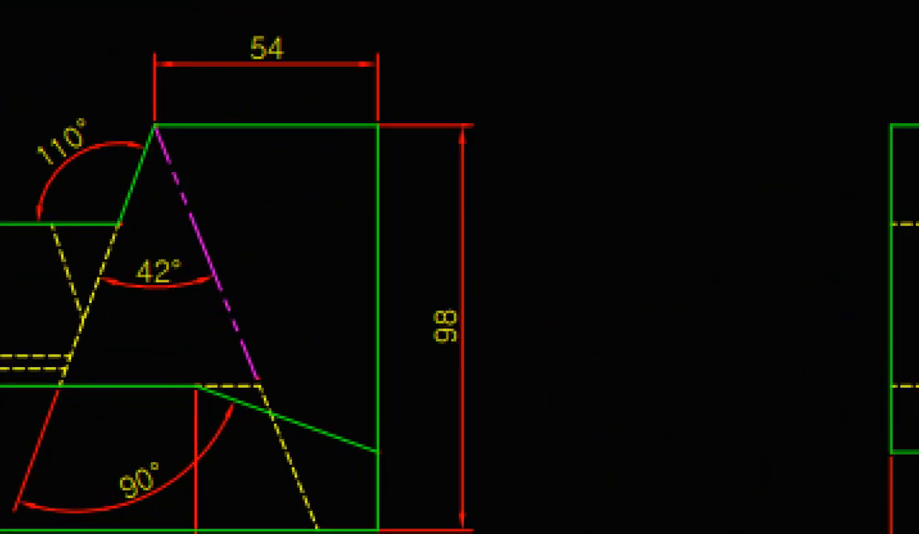
drag(212, 394, 346, 387)
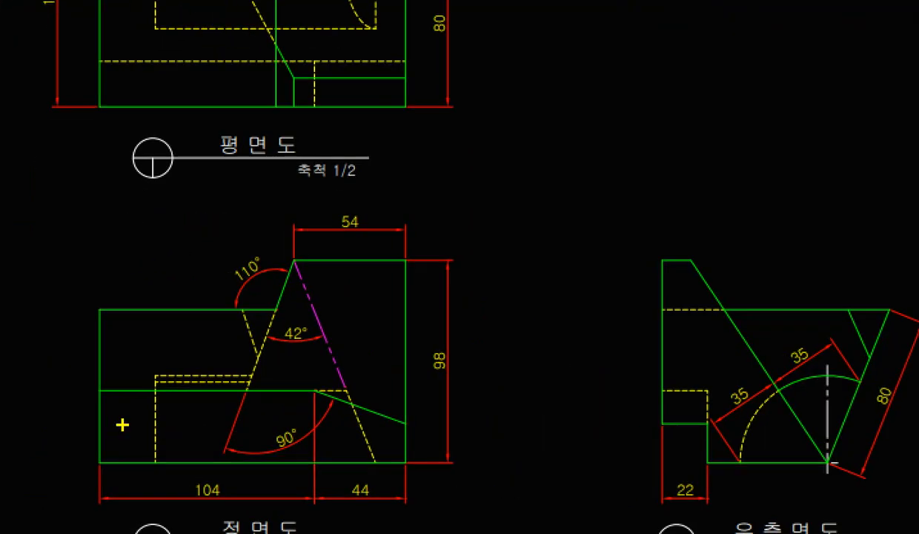
drag(138, 390, 396, 390)
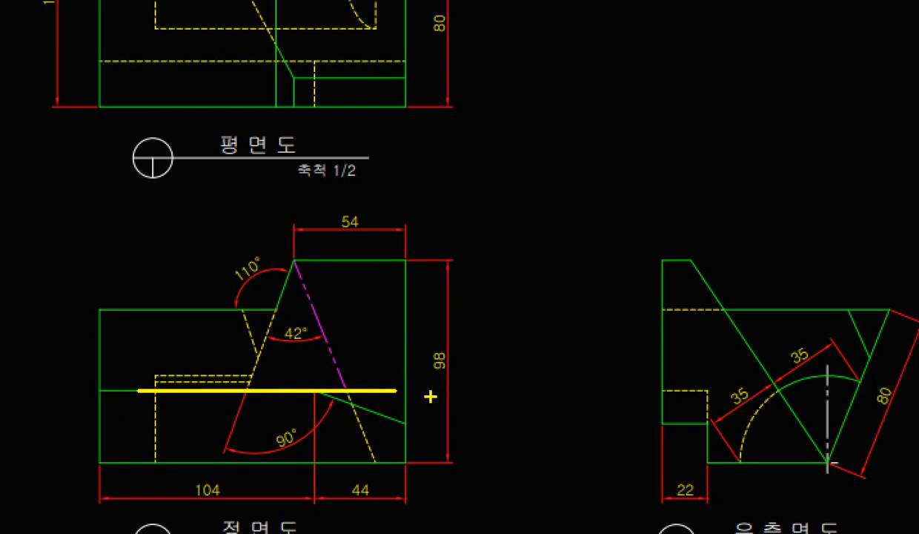
- Examine in the reference PDF how the right-side view's hidden step top lines up with the arc's end and the front view's edges
drag(662, 390, 702, 388)
mouse_move(768, 389)
mouse_down()
mouse_move(781, 390)
mouse_move(772, 390)
mouse_up()
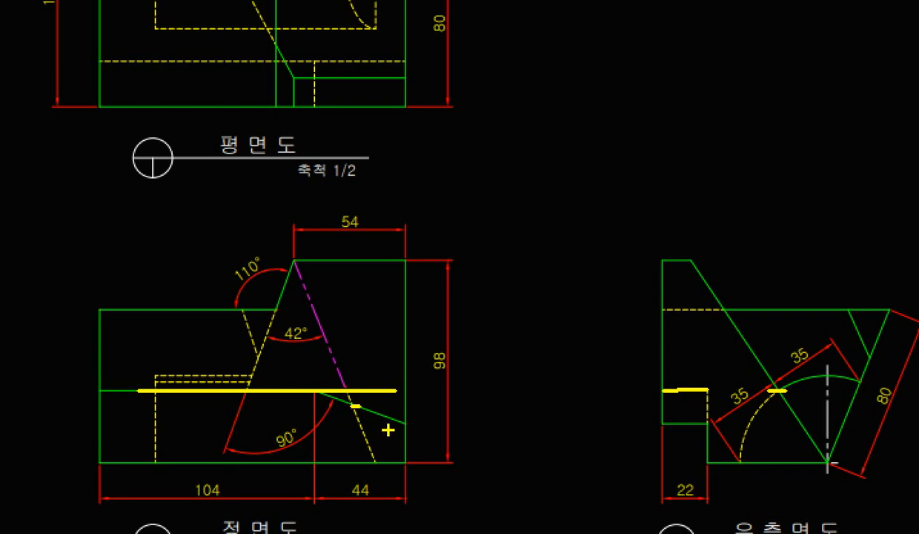
key(Escape)
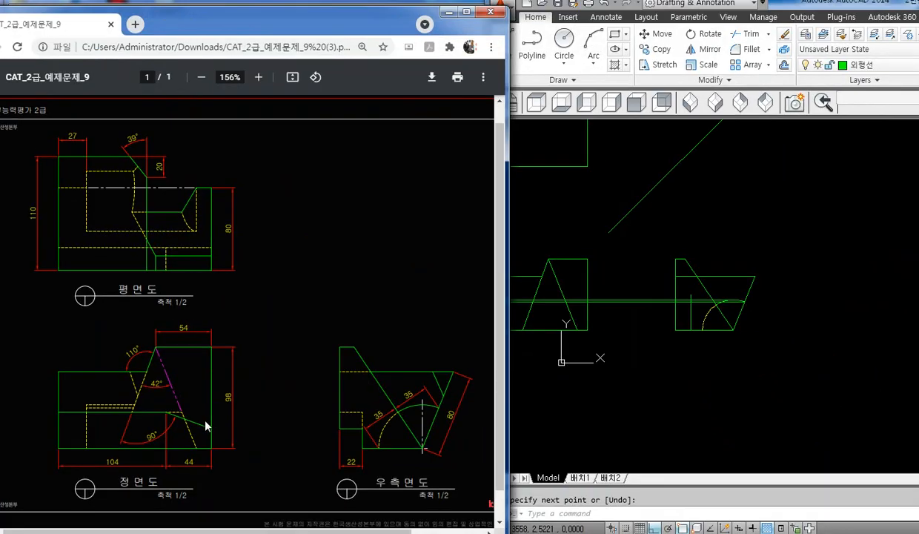
key(ctrl+1)
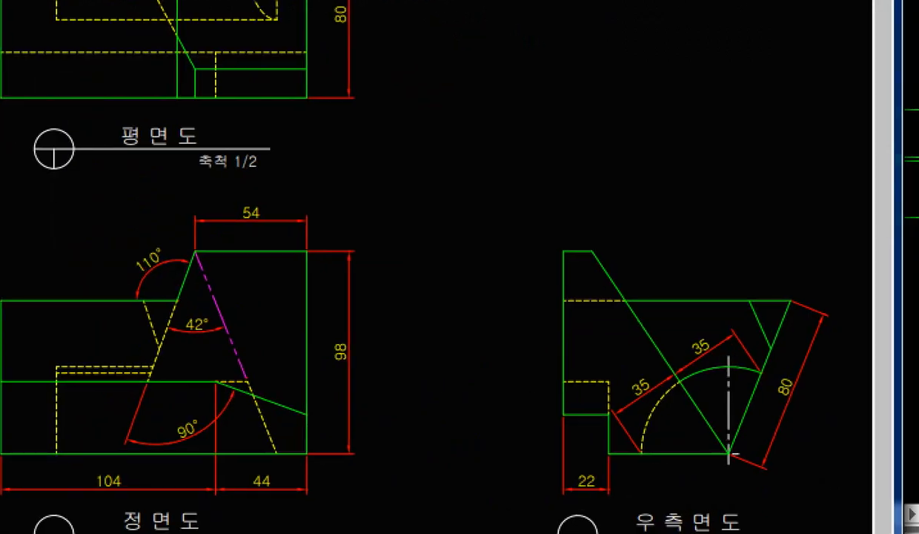
key(Escape)
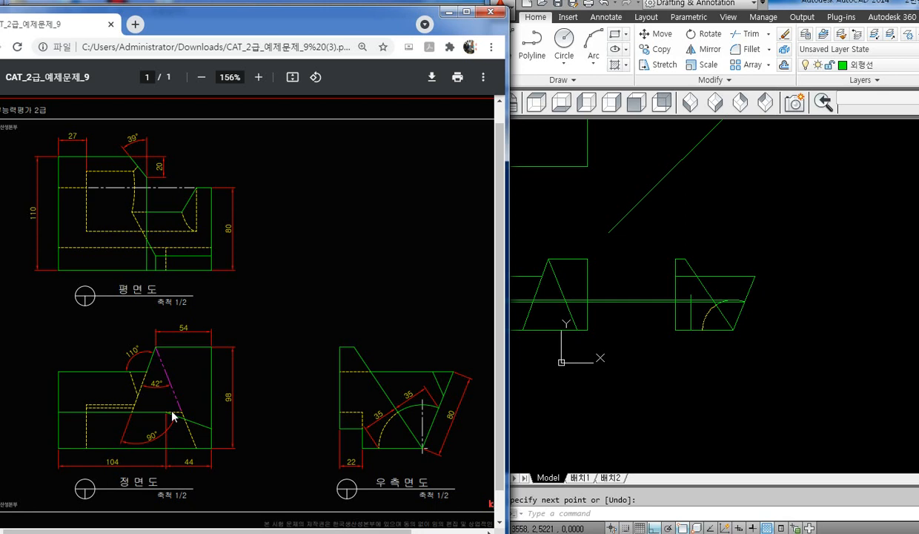
- Draw a horizontal line in the right-side view from the arc's intersection with the long inclined line to the left edge
click(635, 318)
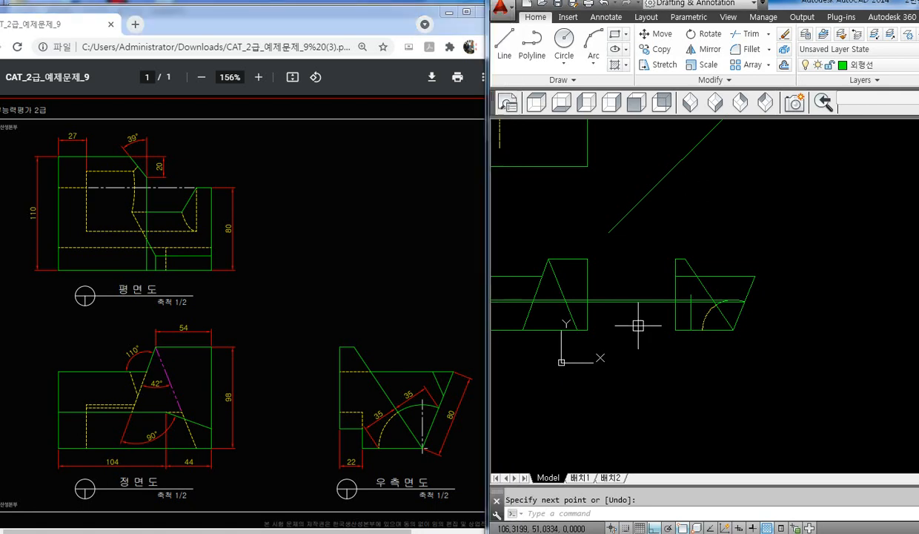
key(Escape)
scroll(715, 339, up, 5)
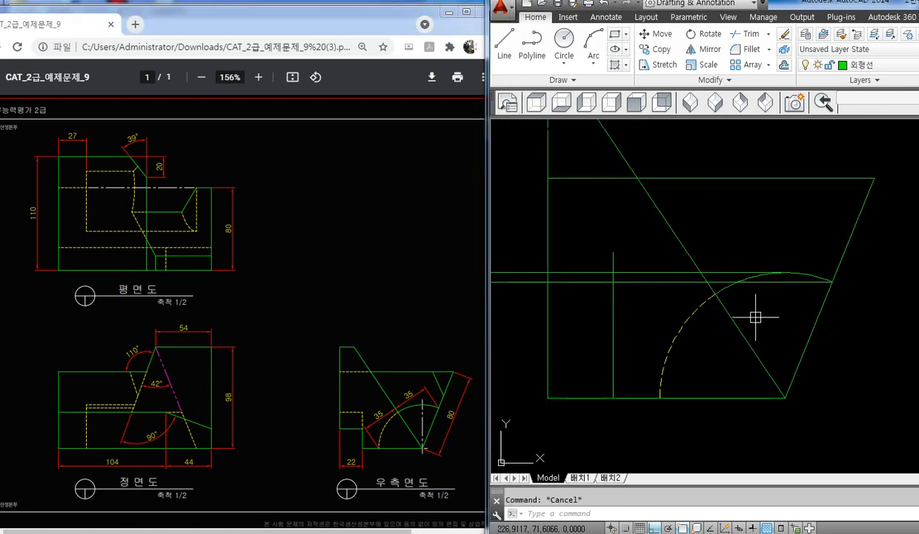
text(l)
key(Return)
click(716, 294)
click(548, 294)
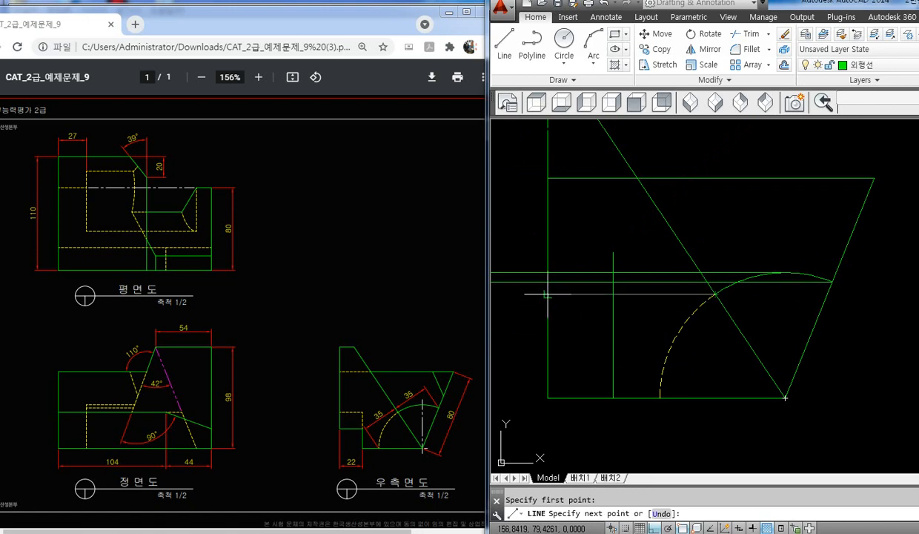
key(Return)
- Trim the right-side view's inner vertical line and the new horizontal line to their shared corner, forming the rectangular step outline
text(tr)
key(Return)
key(Return)
click(614, 263)
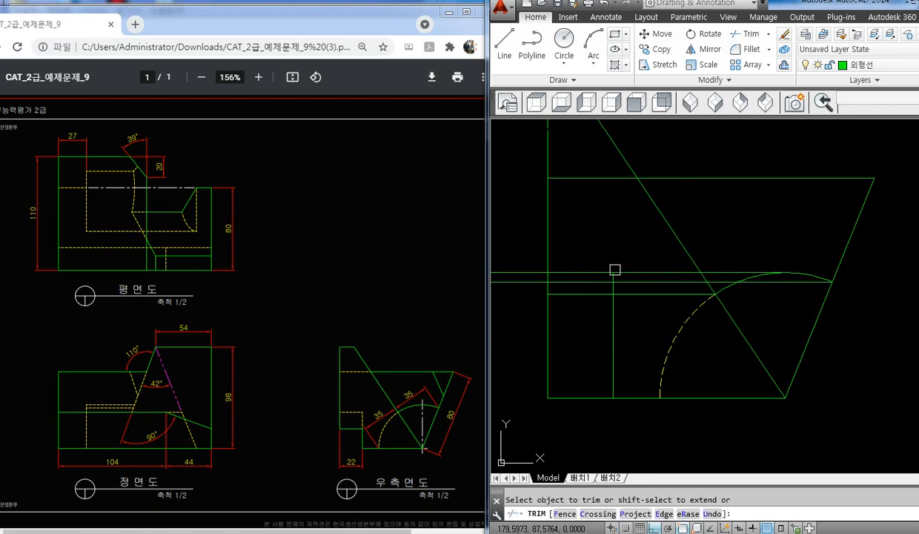
scroll(614, 272, up, 2)
click(611, 277)
click(613, 294)
click(647, 306)
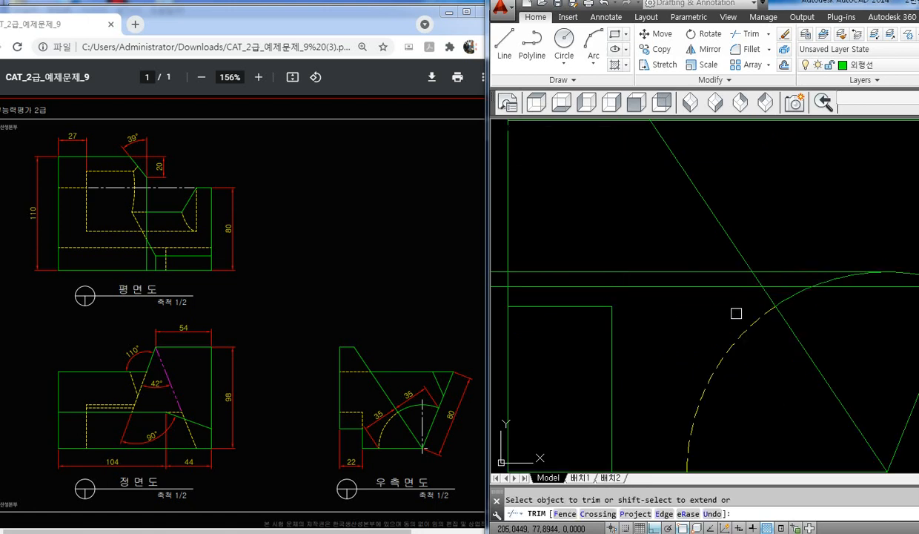
key(Return)
- Draw a horizontal projection line from the right-side view's step top at its left edge to the front view's left edge
scroll(698, 321, down, 2)
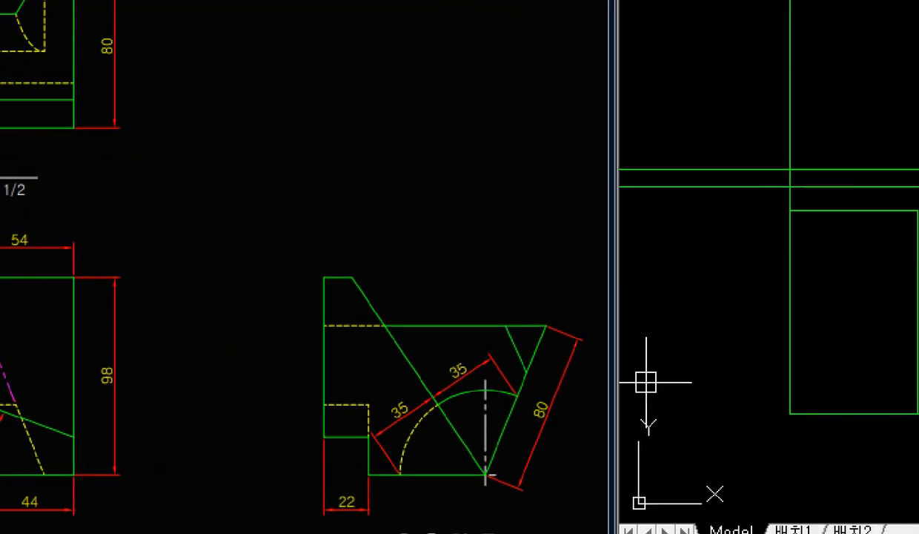
drag(338, 411, 363, 412)
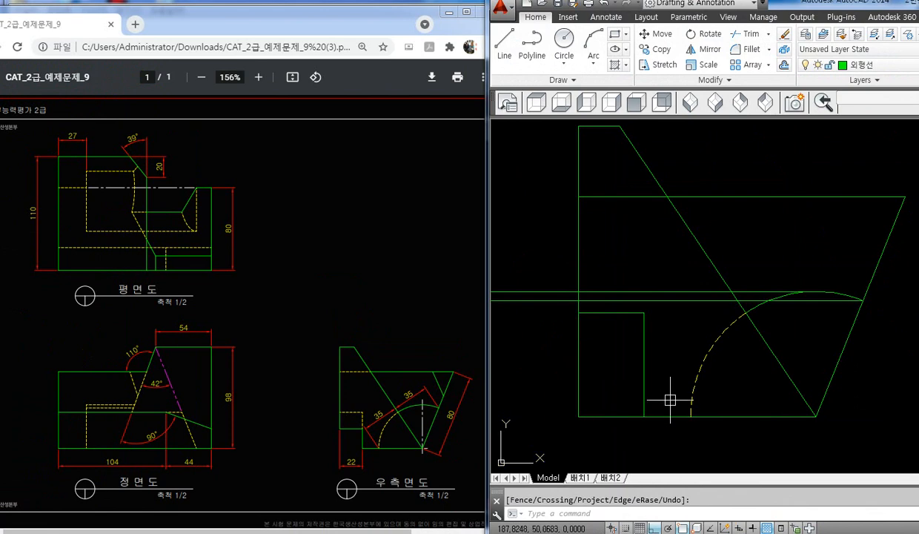
scroll(638, 400, down, 4)
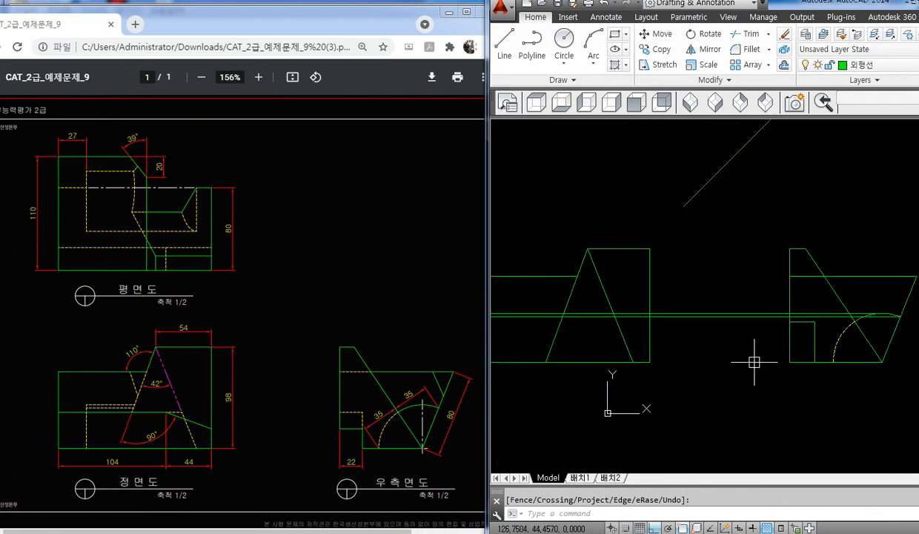
text(l)
key(Return)
click(789, 322)
middle_drag(688, 348, 762, 358)
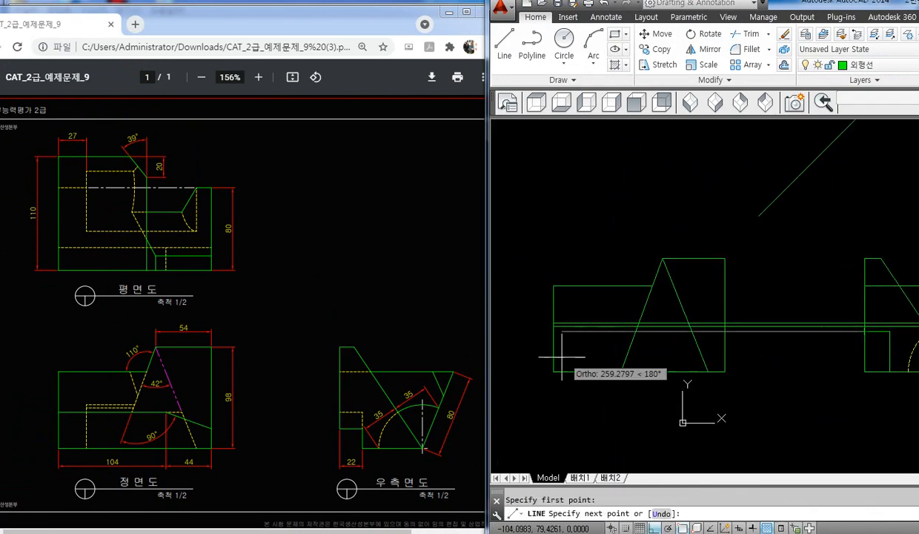
click(551, 332)
key(Return)
- Trim the upper two projection lines to the front view's left inclined line and the lowest to the right one, deleting the leftovers between views
text(tr)
key(Return)
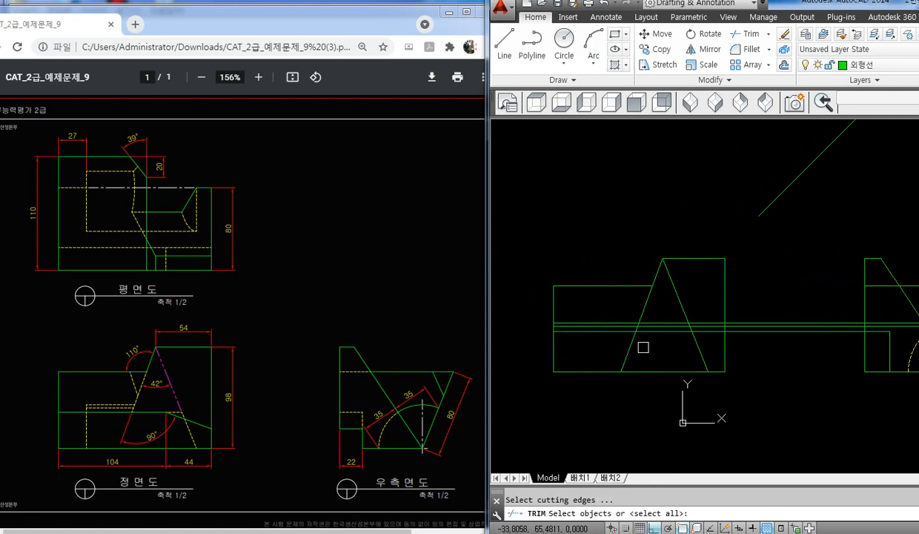
key(Return)
click(713, 331)
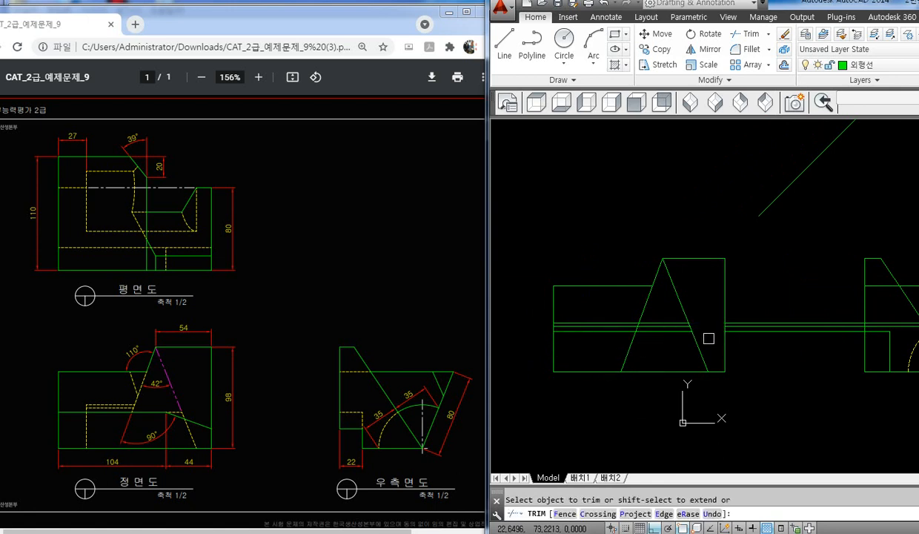
click(665, 323)
click(666, 321)
key(Return)
click(804, 302)
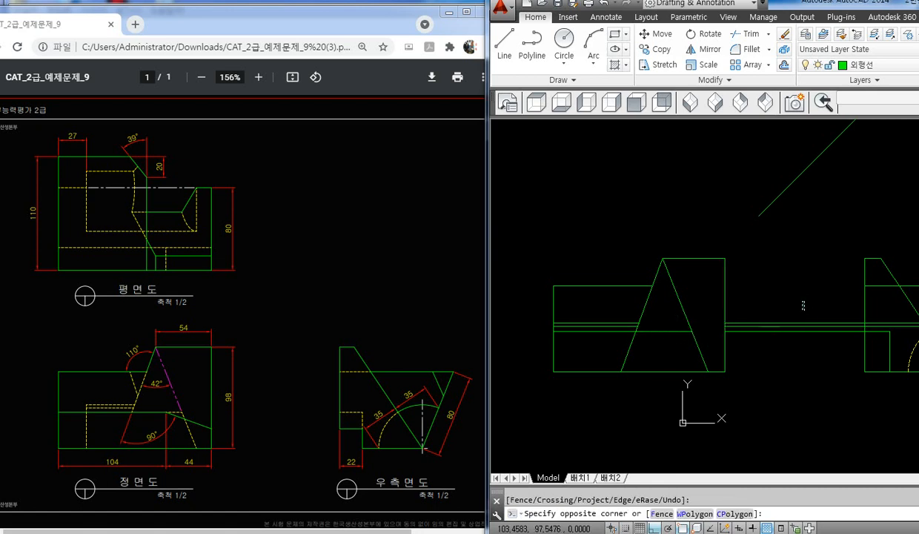
click(784, 352)
key(Delete)
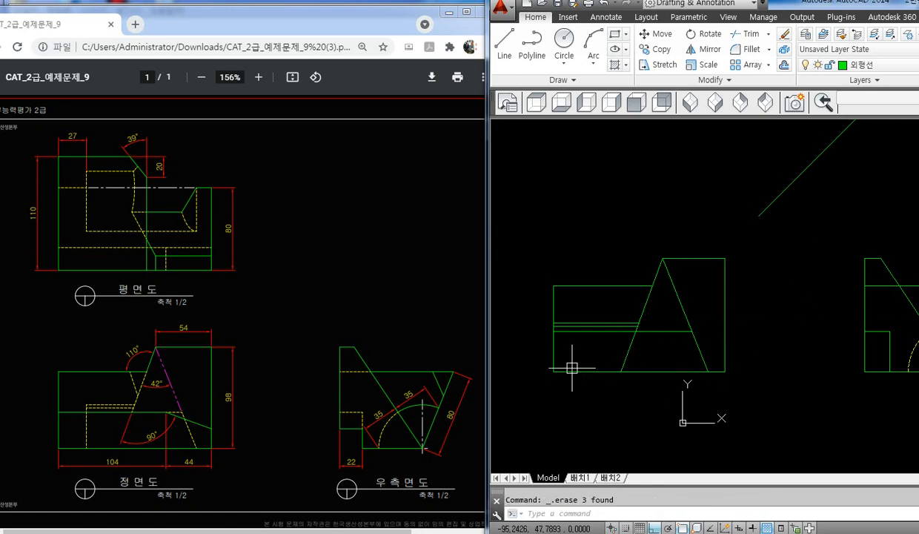
- Draw a vertical projection line from the lower end of the top view's hidden line down to the front view's bottom edge
scroll(557, 360, down, 3)
middle_drag(562, 257, 563, 287)
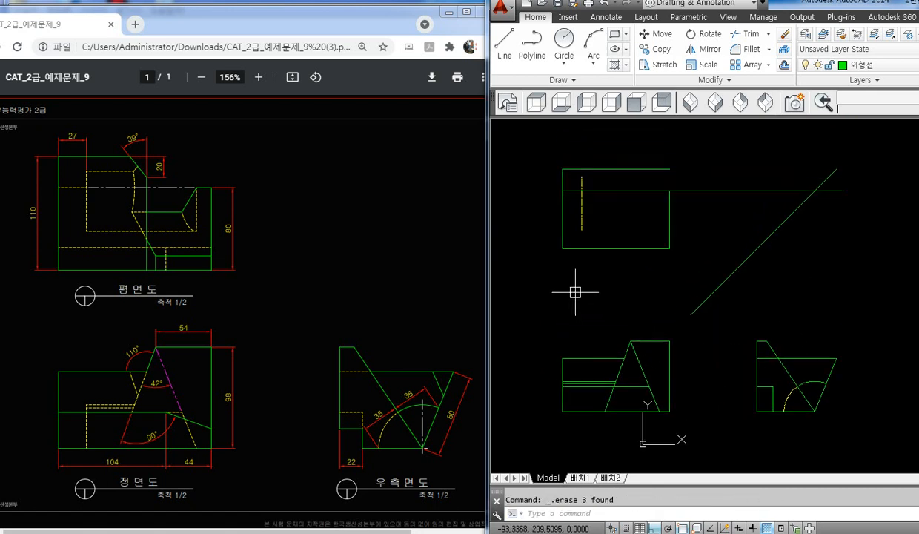
text(l)
key(Return)
click(582, 230)
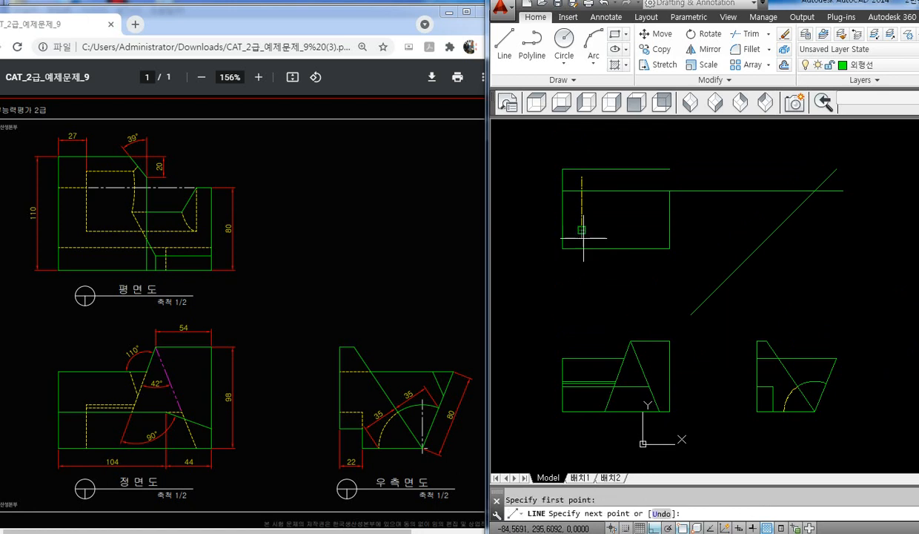
click(582, 411)
key(Return)
- Trim the front view's upper two horizontal lines and the vertical projection line to their corner, and delete the leftover piece above the view
text(tr)
key(Return)
key(Return)
scroll(571, 390, up, 2)
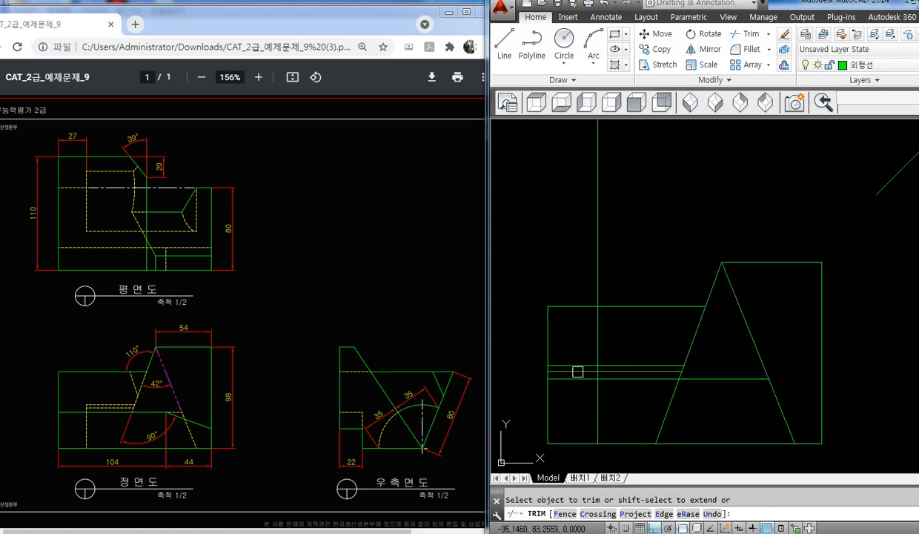
click(579, 368)
click(586, 364)
click(597, 347)
key(Escape)
click(624, 289)
click(578, 266)
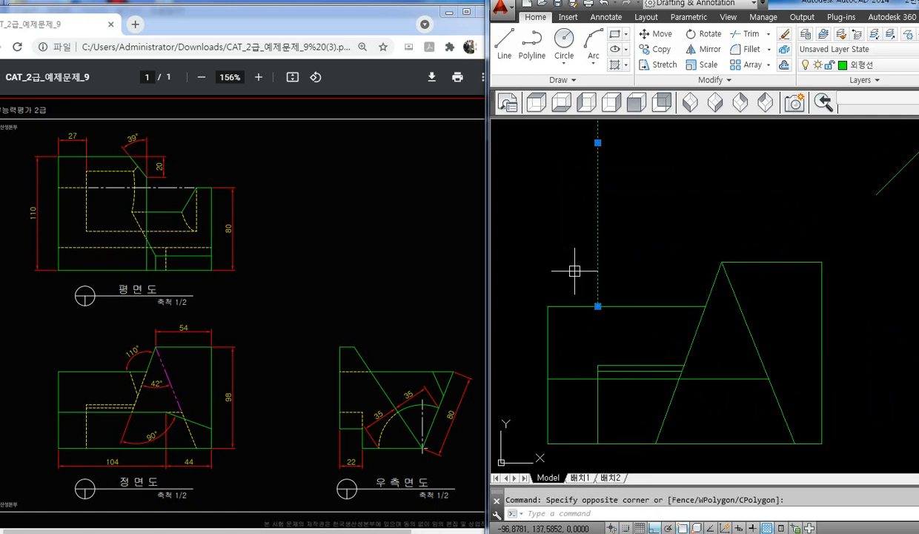
key(Delete)
- Put the front view's two short horizontal lines and the vertical line on the 숨은선 layer
click(624, 347)
click(593, 366)
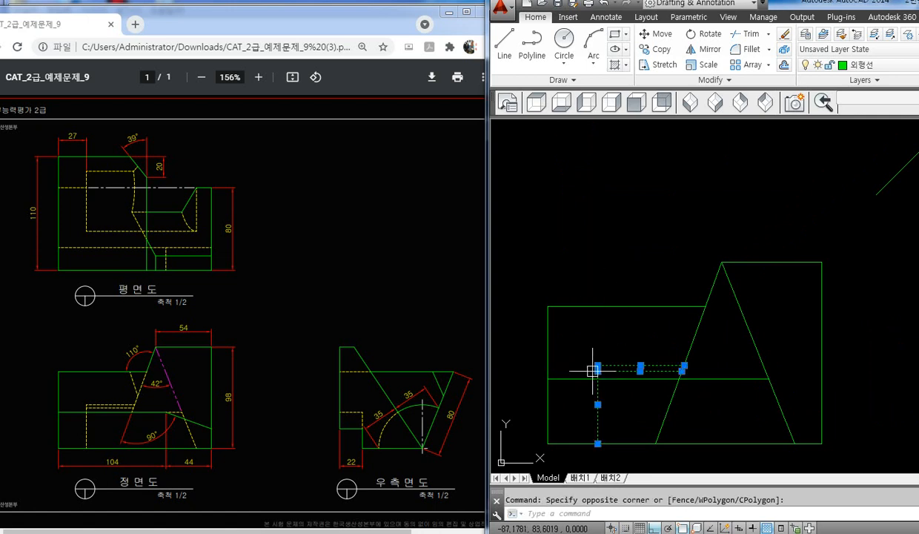
click(874, 65)
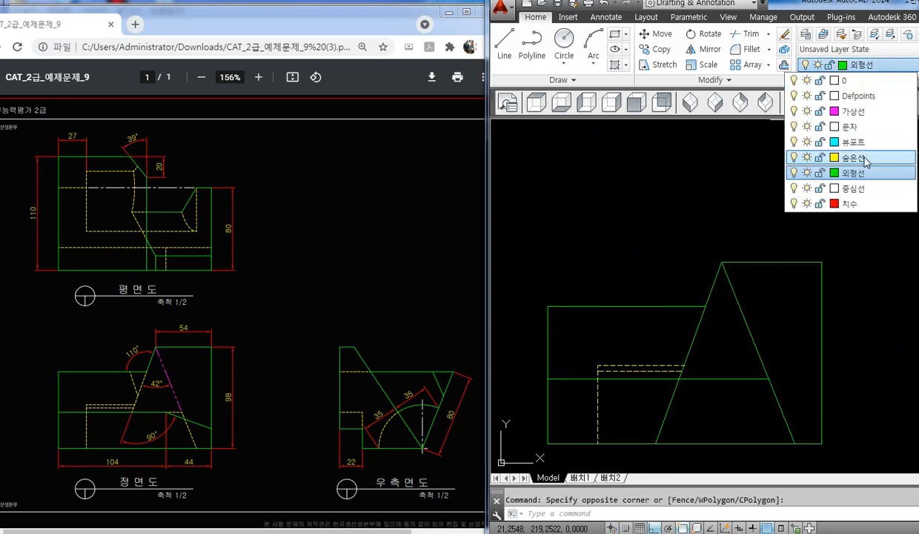
click(853, 157)
key(Escape)
- Offset the front view's right edge 44 mm inward
middle_drag(722, 328, 657, 353)
scroll(643, 349, down, 2)
middle_drag(670, 390, 657, 387)
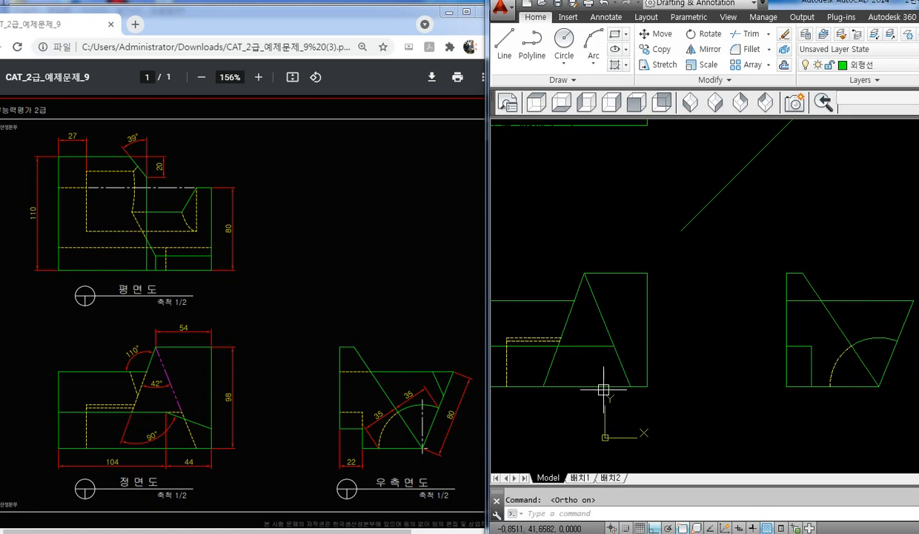
middle_drag(606, 386, 620, 365)
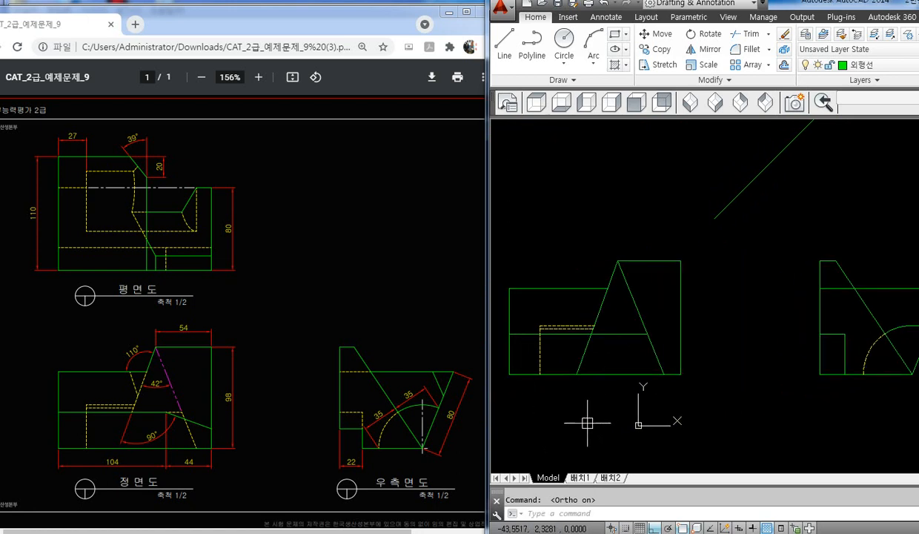
text(o)
key(Return)
text(44)
key(Return)
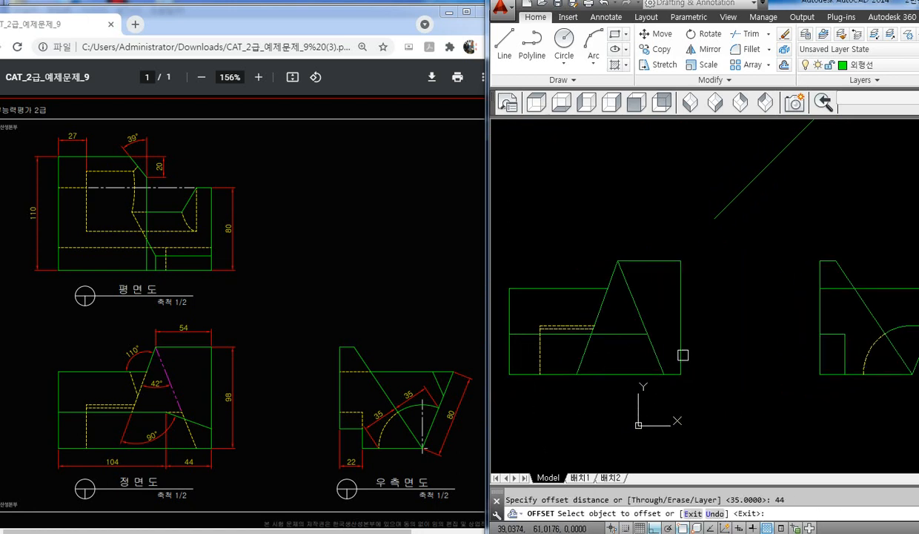
click(679, 342)
click(648, 364)
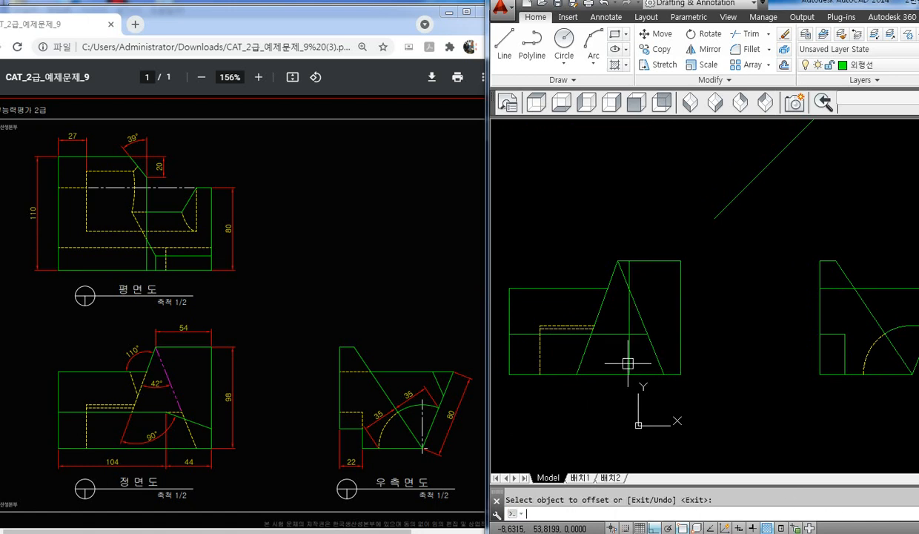
key(Return)
- Trim the offset vertical line above the front view's full-width horizontal line
scroll(643, 314, up, 2)
text(tr)
key(Return)
key(Return)
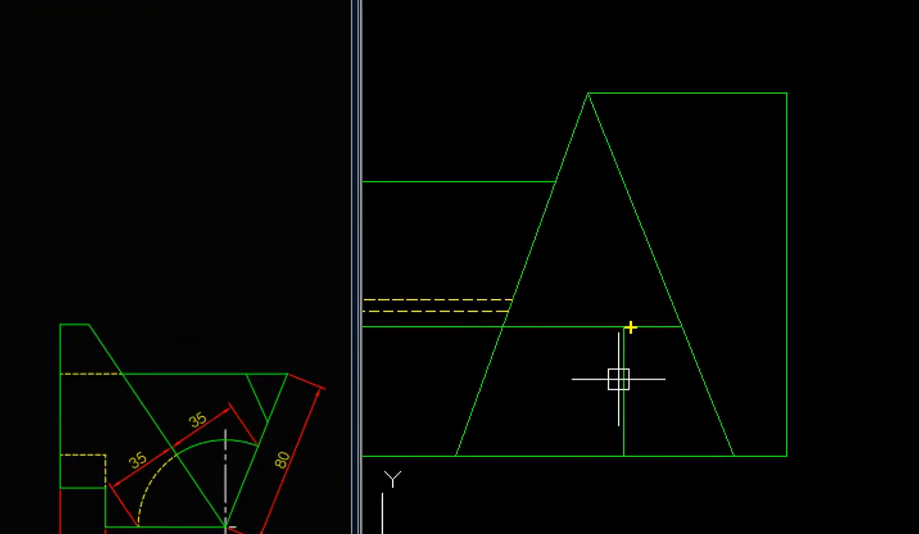
shift+drag(625, 327, 771, 376)
key(Escape)
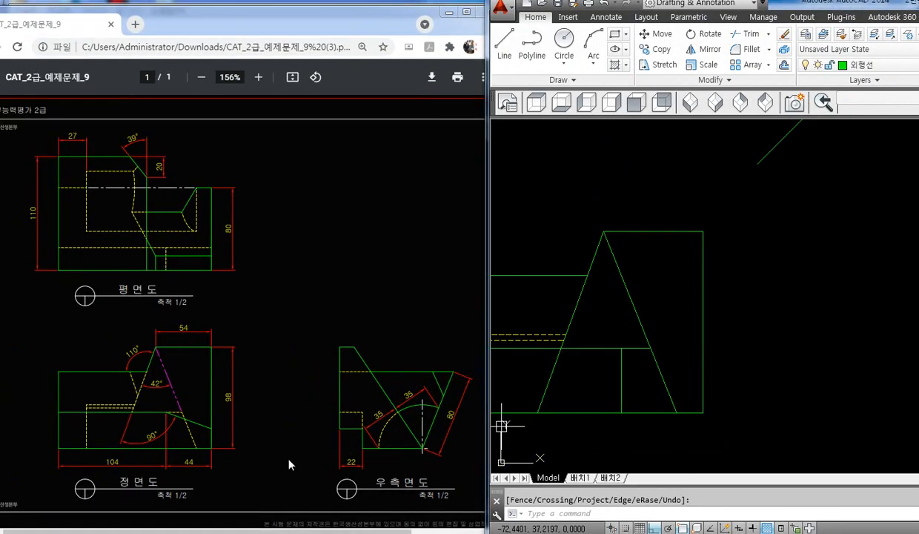
- Examine in the reference PDF how the front view's sloping line is set at 90° to the left inclined line
key(ctrl+1)
click(160, 431)
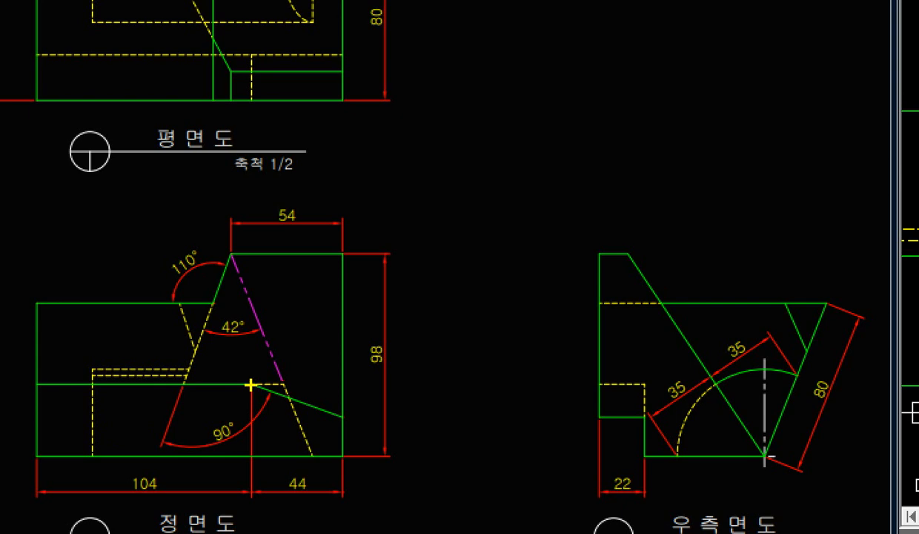
shift+drag(252, 385, 344, 417)
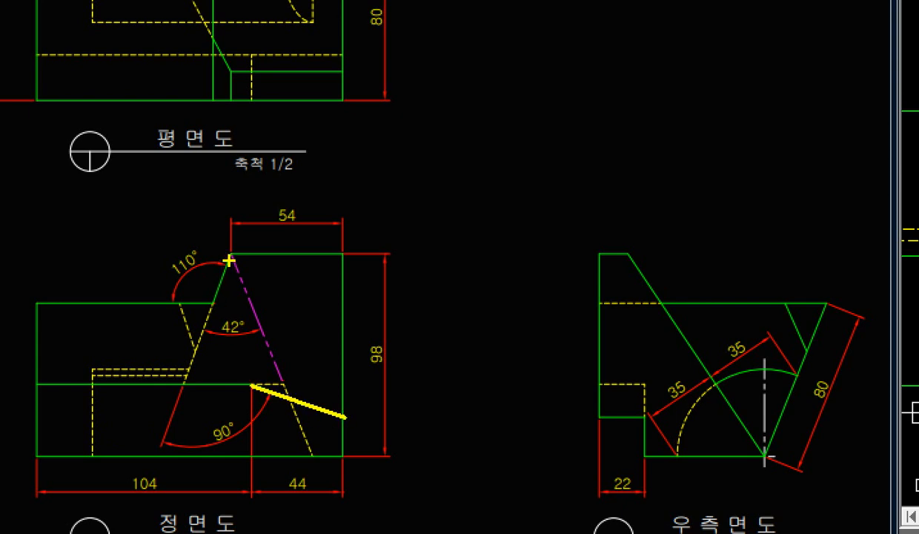
mouse_move(229, 259)
shift+mouse_down()
mouse_move(157, 455)
mouse_move(253, 424)
mouse_move(250, 395)
mouse_move(271, 412)
shift+mouse_up()
mouse_move(174, 449)
mouse_down()
mouse_move(171, 436)
mouse_move(193, 433)
mouse_up()
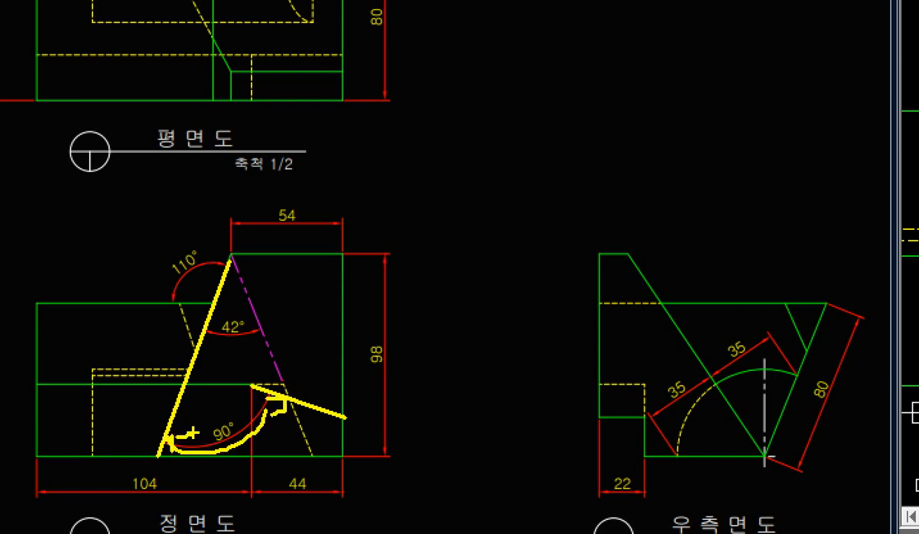
key(Escape)
key(Escape)
- Rotate a copy of the front view's left inclined line by 90° about a point on that line
text(ro)
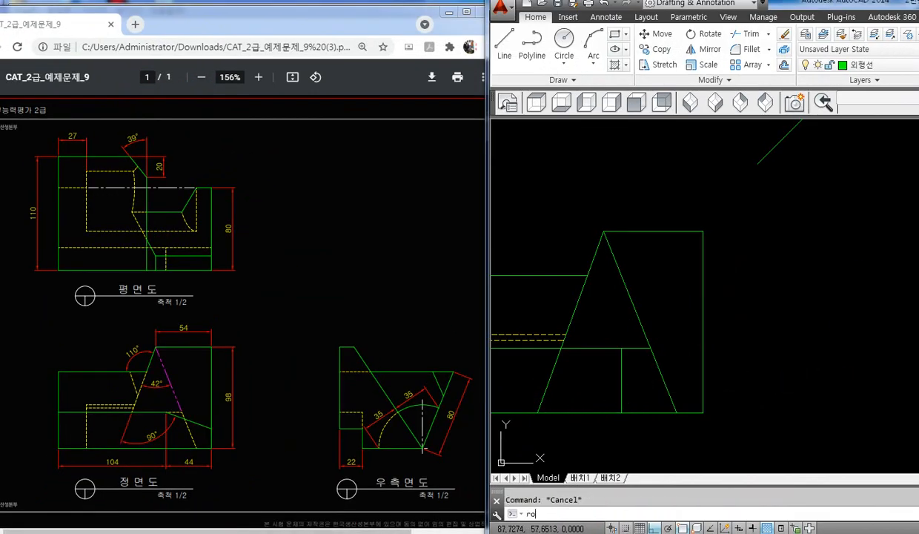
key(Return)
click(571, 321)
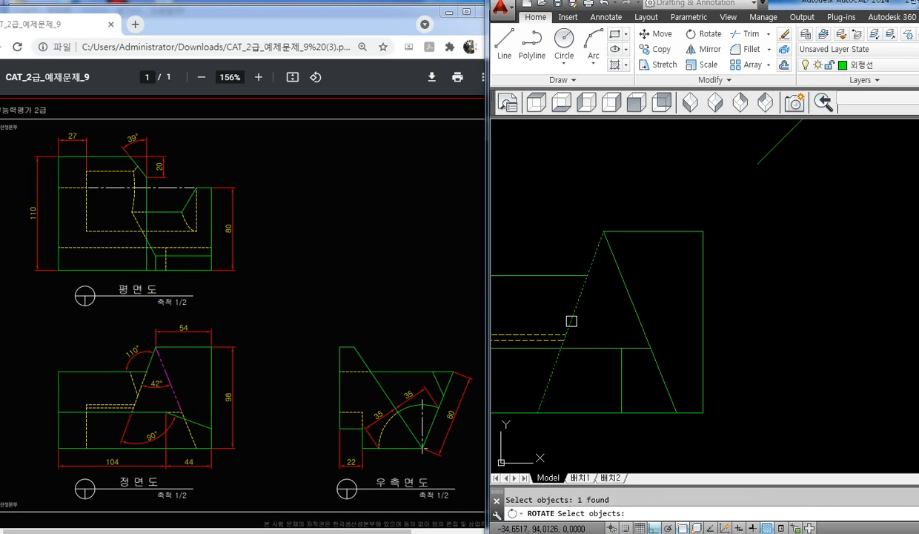
key(Return)
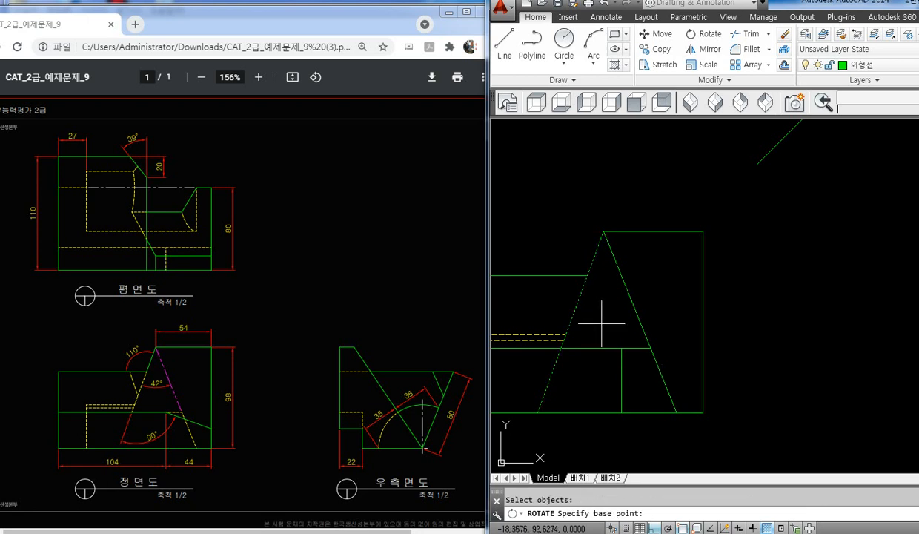
click(574, 316)
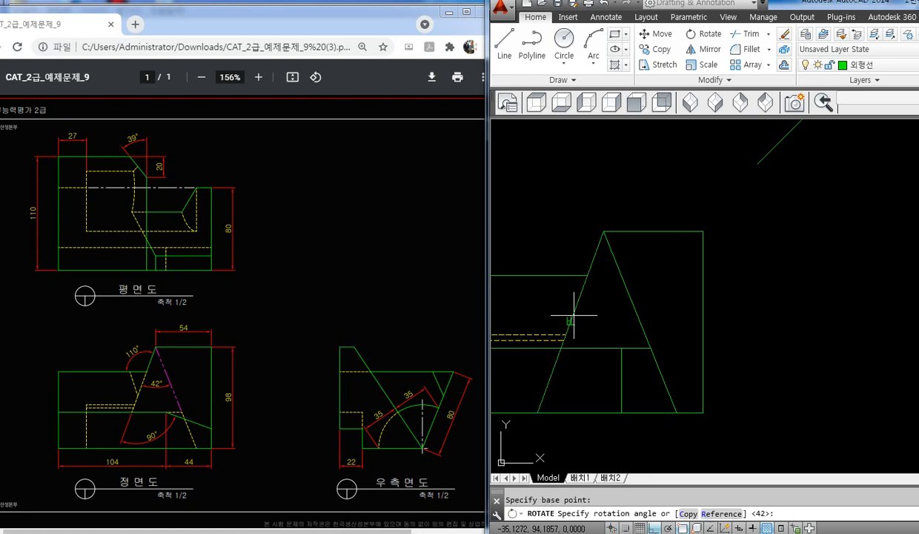
text(c)
key(Return)
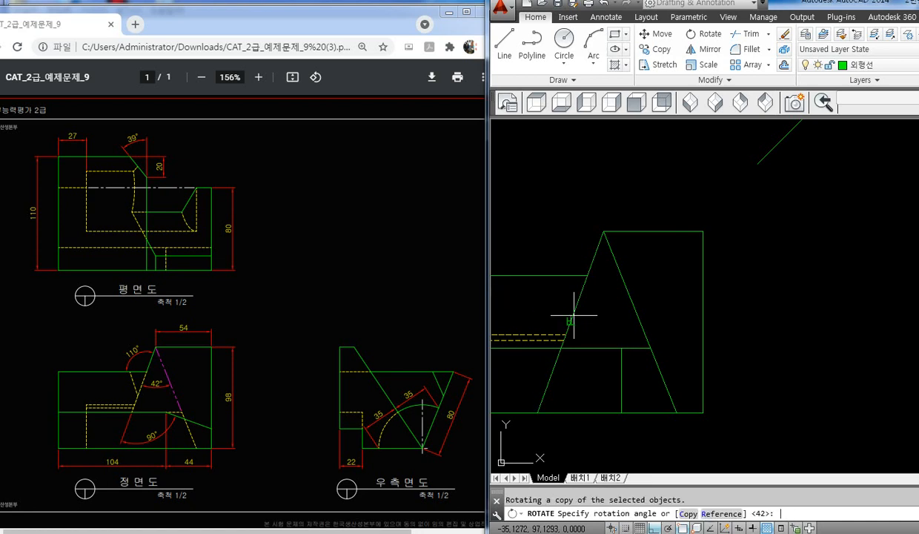
text(90)
key(Return)
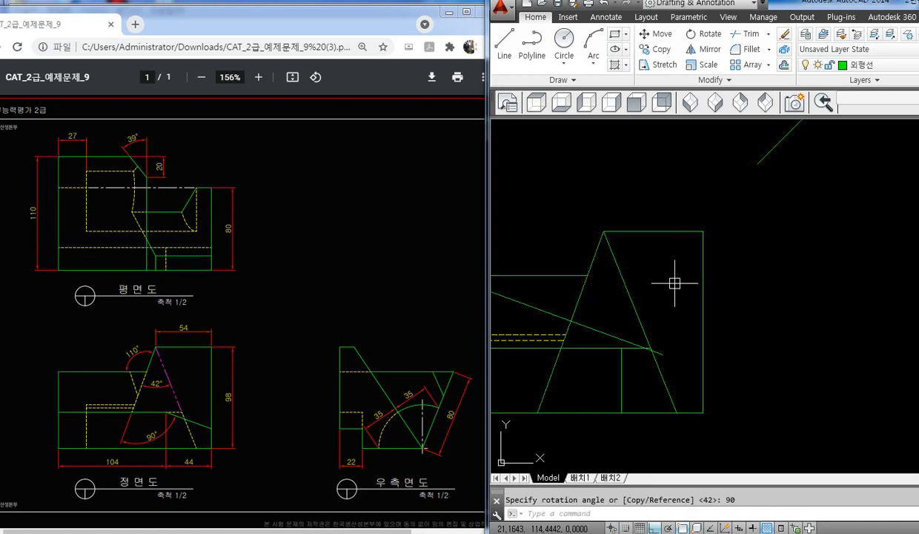
- Move the rotated copy so it passes through the upper end of the front view's 44 mm offset vertical line
text(m)
key(Return)
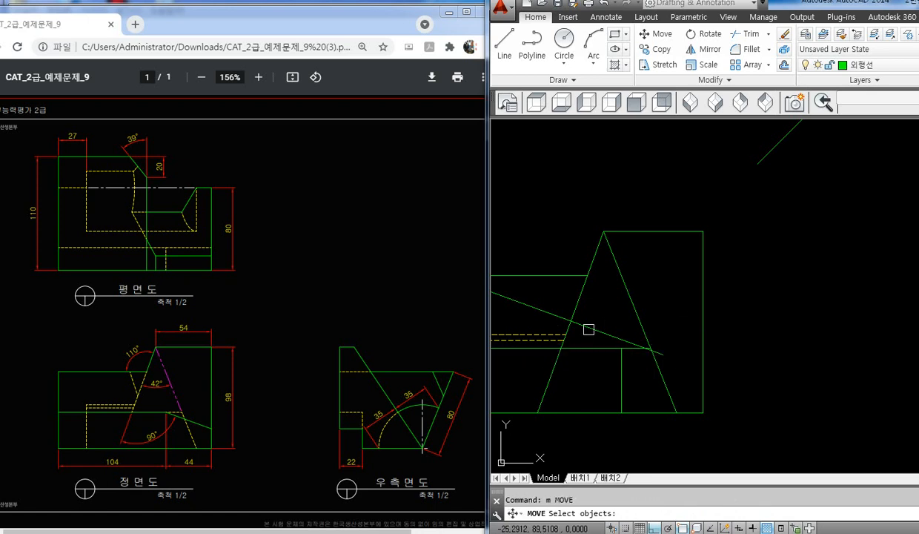
key(Return)
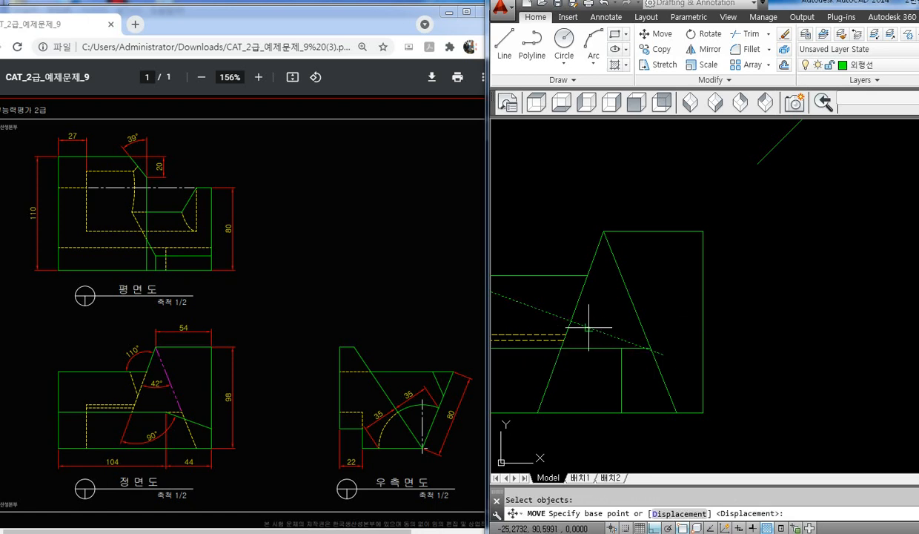
click(588, 327)
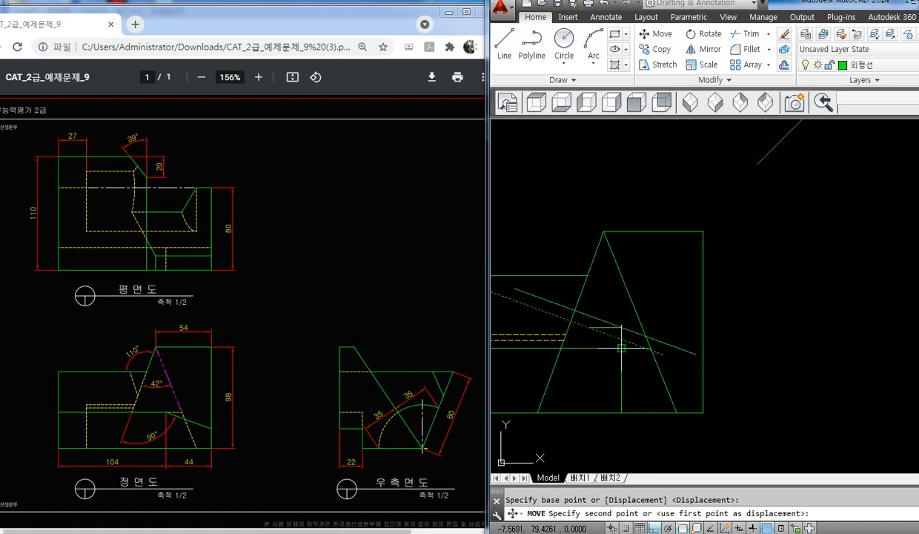
click(604, 338)
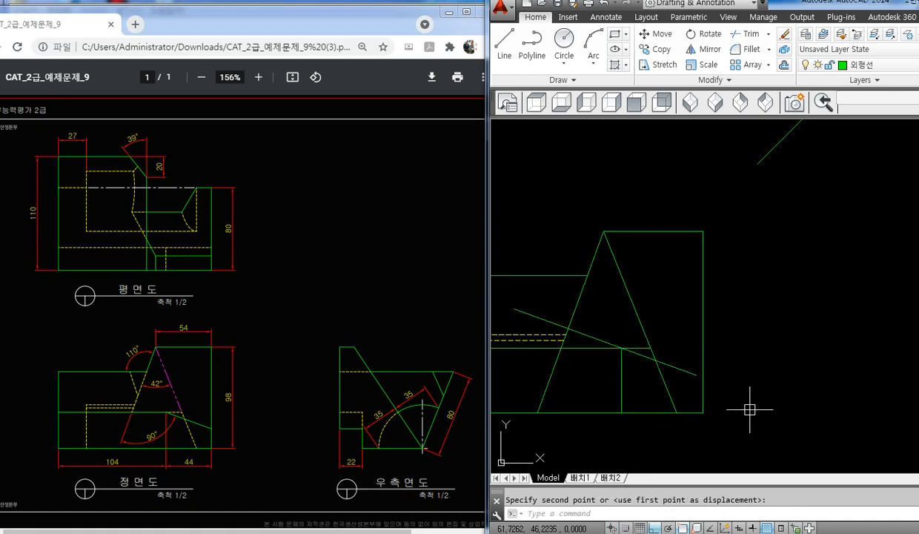
- Extend the sloping line to the front view's right edge
text(ex)
key(Return)
key(Return)
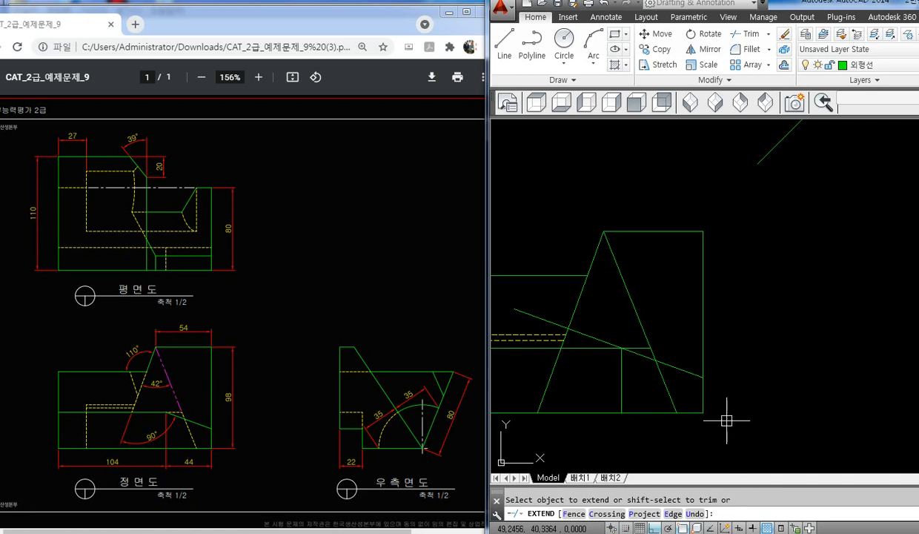
key(Return)
- Trim the sloping line's part left of the offset vertical line and erase that vertical line
text(tr)
key(Return)
key(Return)
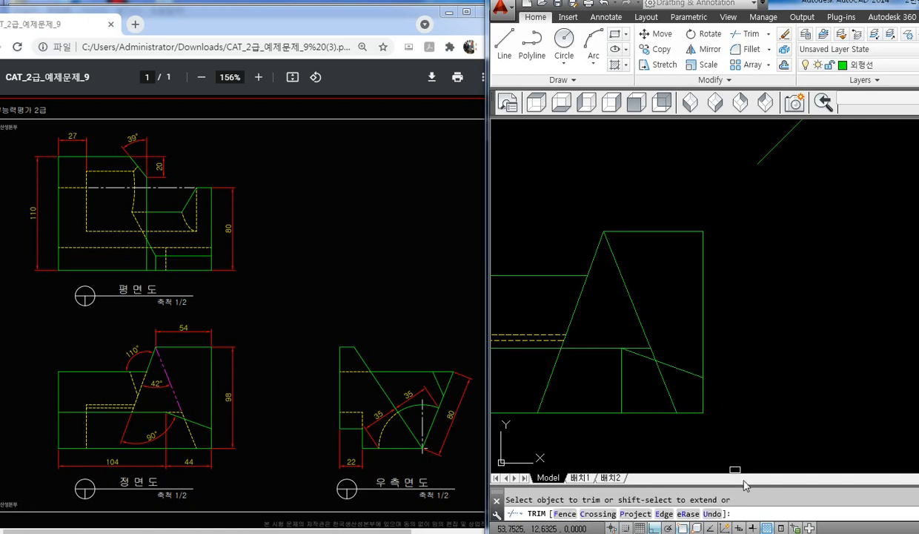
key(Return)
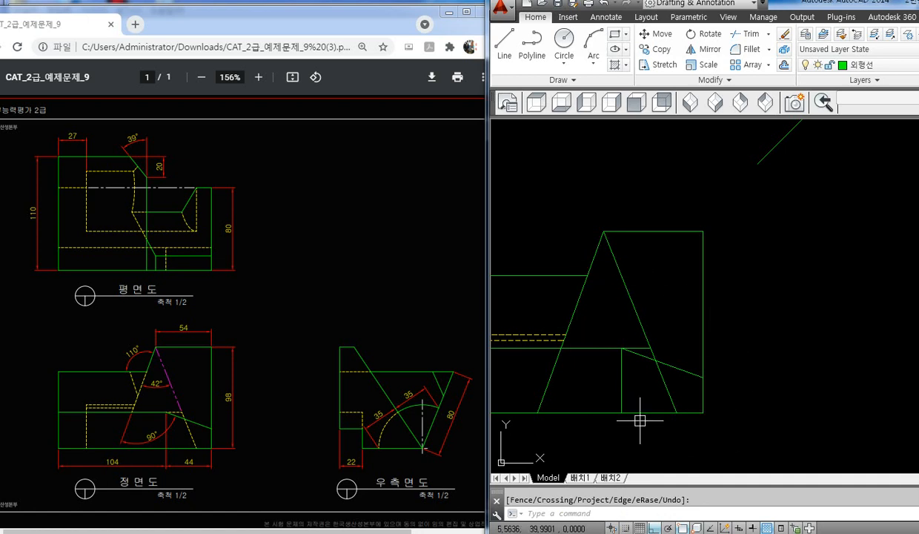
click(622, 379)
key(Delete)
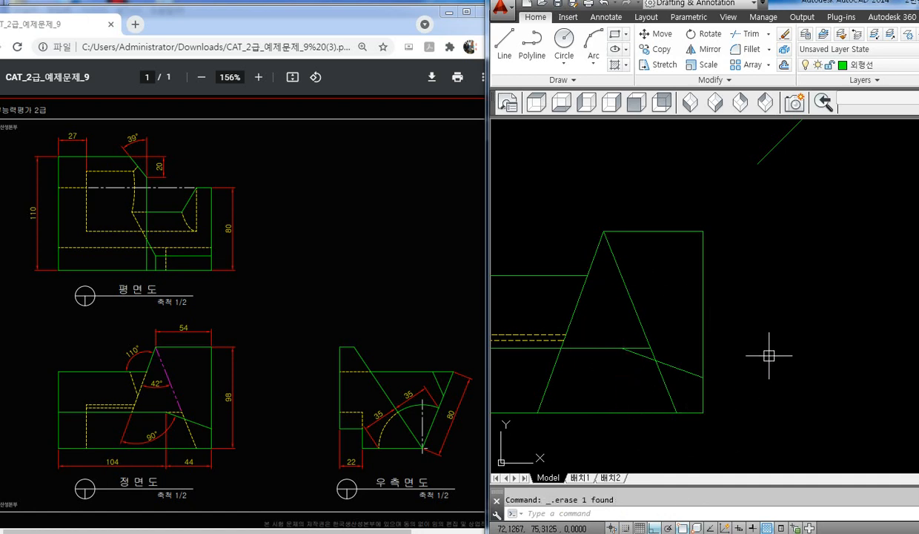
- Trim the front view's middle horizontal line between the sloping line's start and the right inclined line
middle_drag(769, 356, 780, 341)
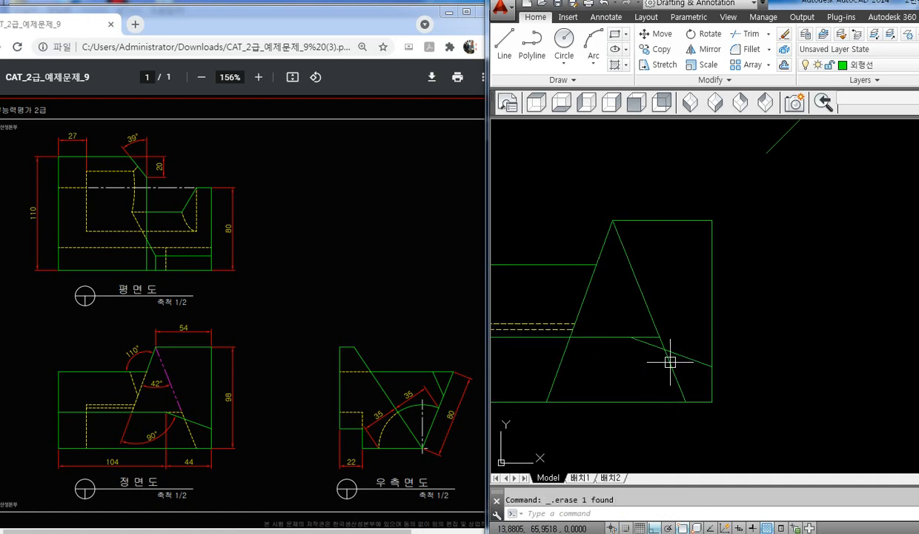
scroll(670, 362, up, 5)
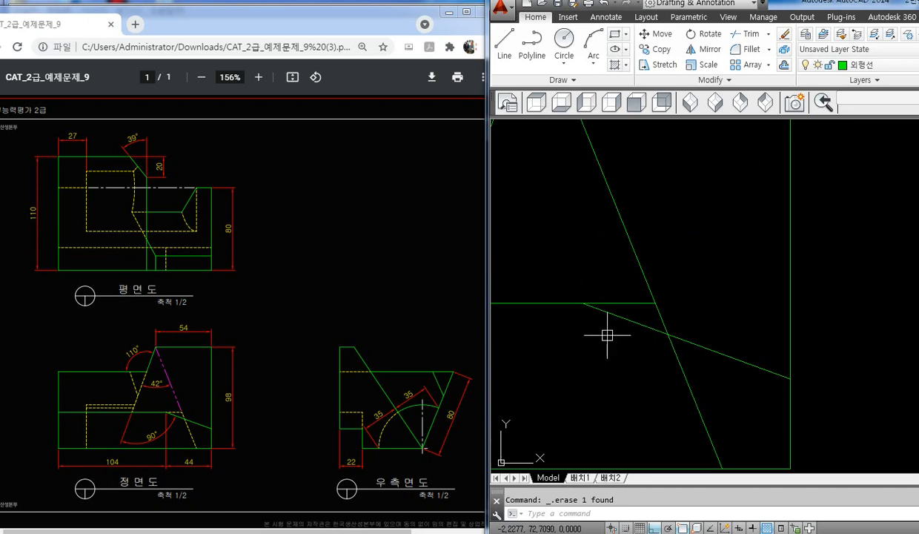
text(tr)
key(Return)
key(Return)
click(634, 304)
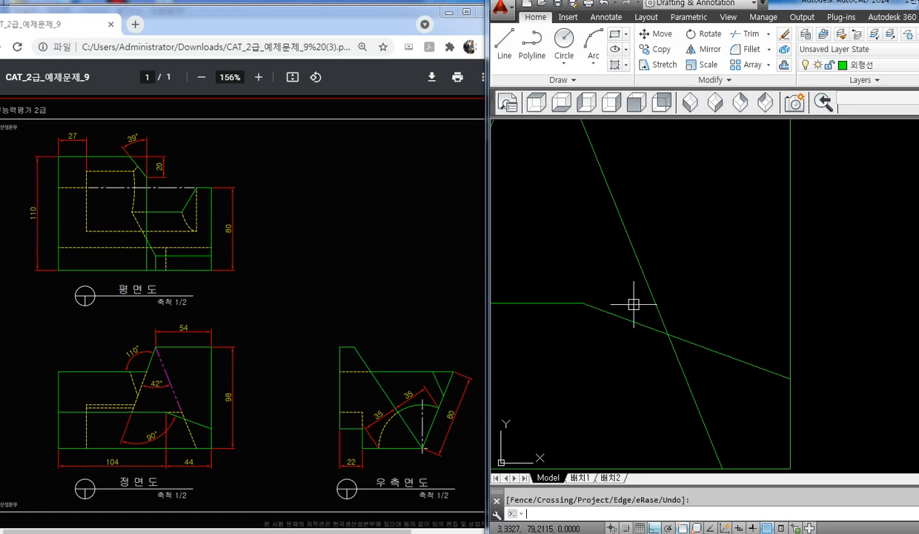
- Draw a separate horizontal line from the sloping line's start and trim it at the right inclined line
text(l)
key(Return)
click(582, 303)
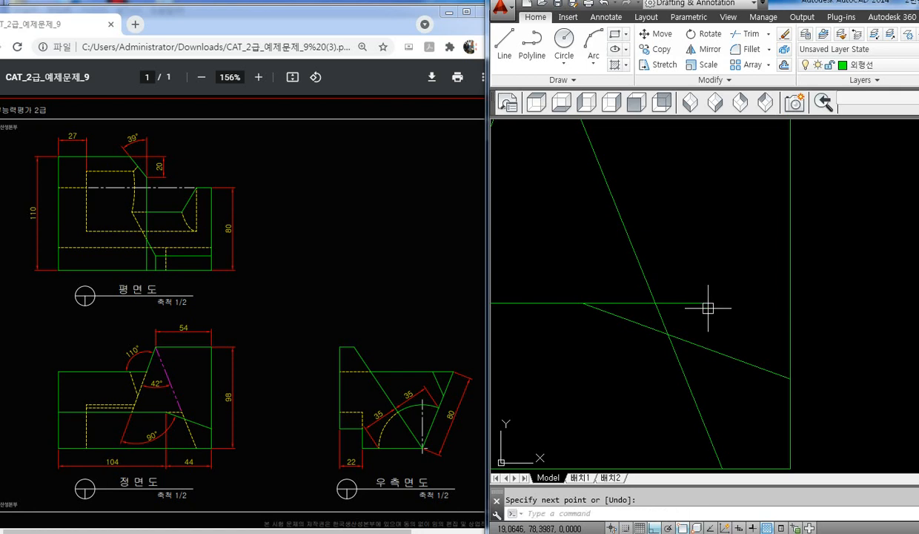
key(Return)
text(tr)
key(Return)
key(Return)
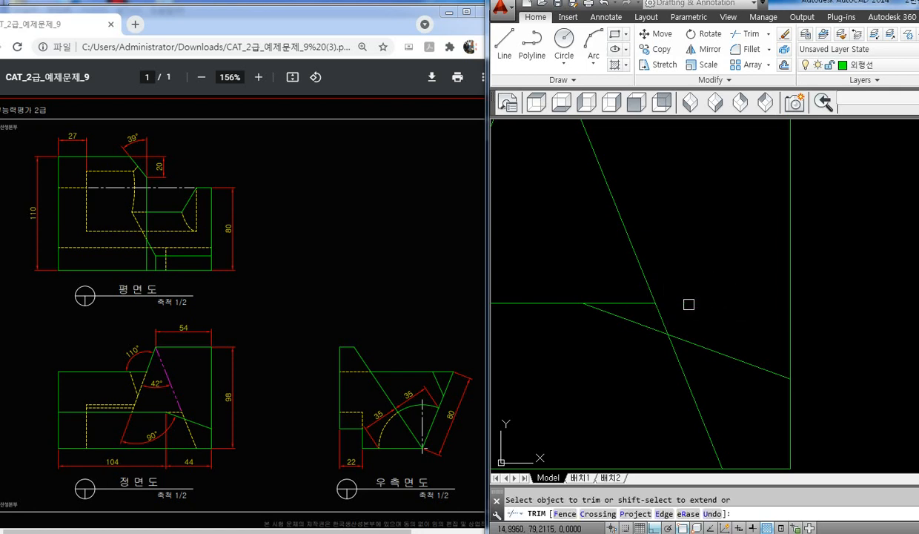
key(Escape)
- Put the short horizontal segment on the 숨은선 layer
click(642, 305)
click(852, 65)
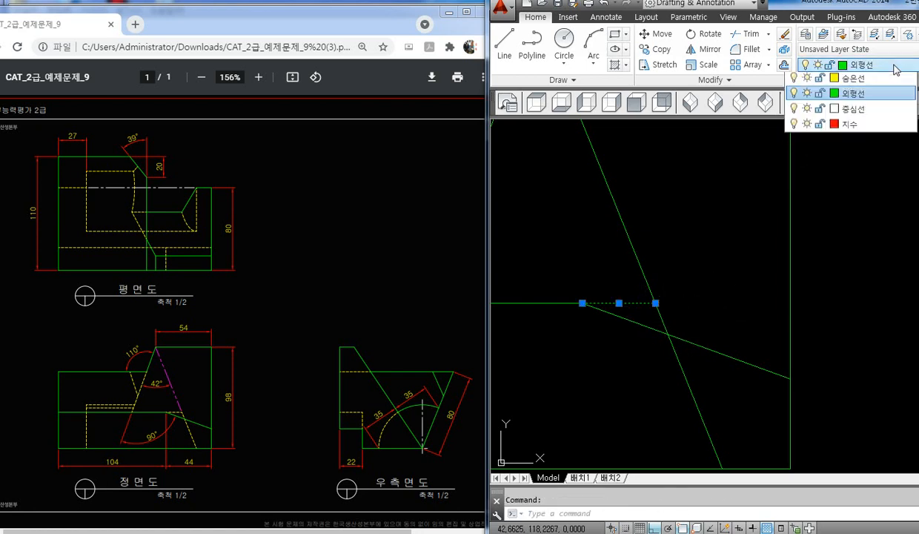
click(852, 158)
key(Escape)
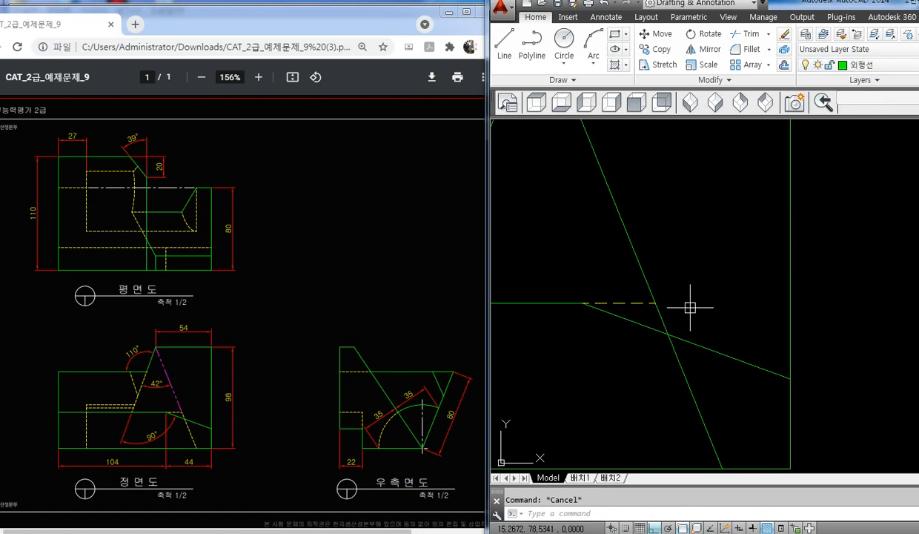
- Trim the right inclined line above the short hidden horizontal segment
scroll(697, 311, down, 3)
text(tr)
key(Return)
key(Return)
click(652, 249)
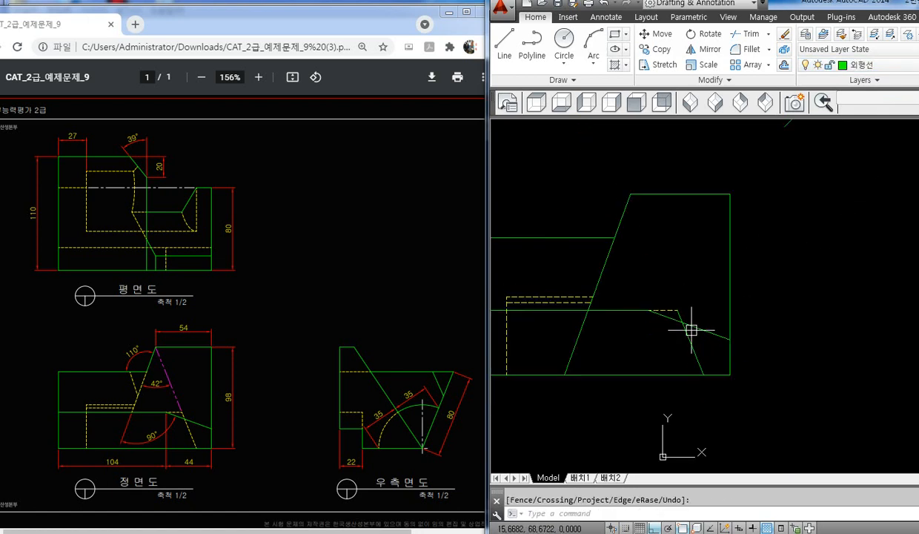
- Match the remaining lower part of the right inclined line to the hidden segment's properties
text(ma)
key(Return)
scroll(685, 303, up, 5)
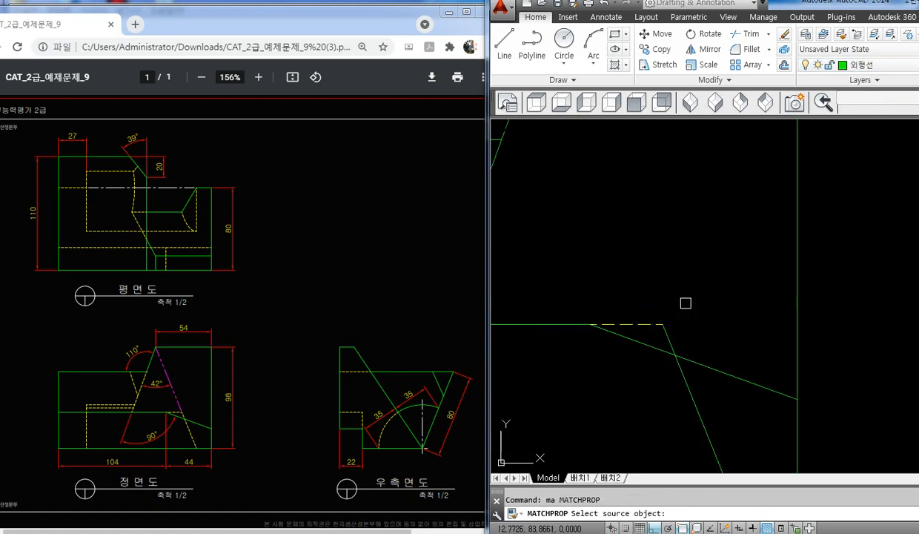
click(639, 323)
click(671, 331)
scroll(703, 306, down, 4)
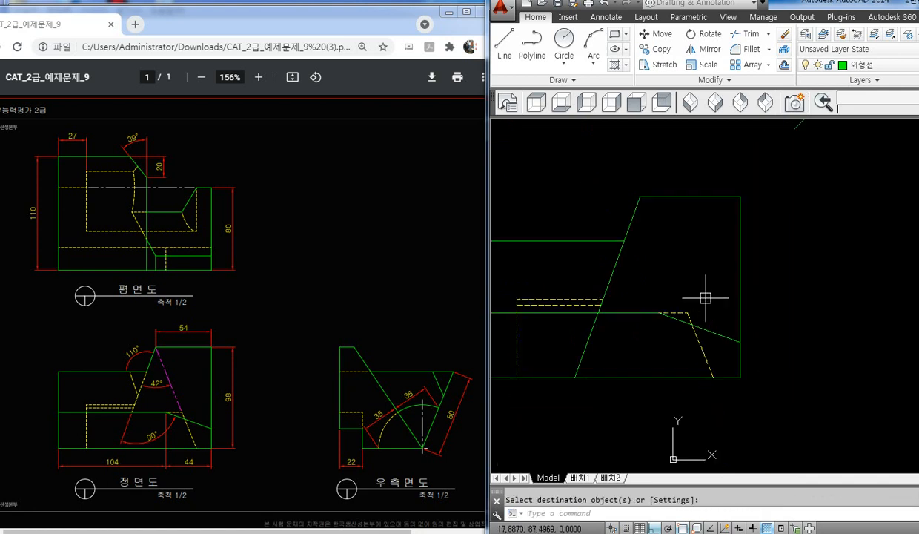
key(Escape)
- Draw a line from the corner of the two hidden lines to the front view's apex
text(l)
key(Return)
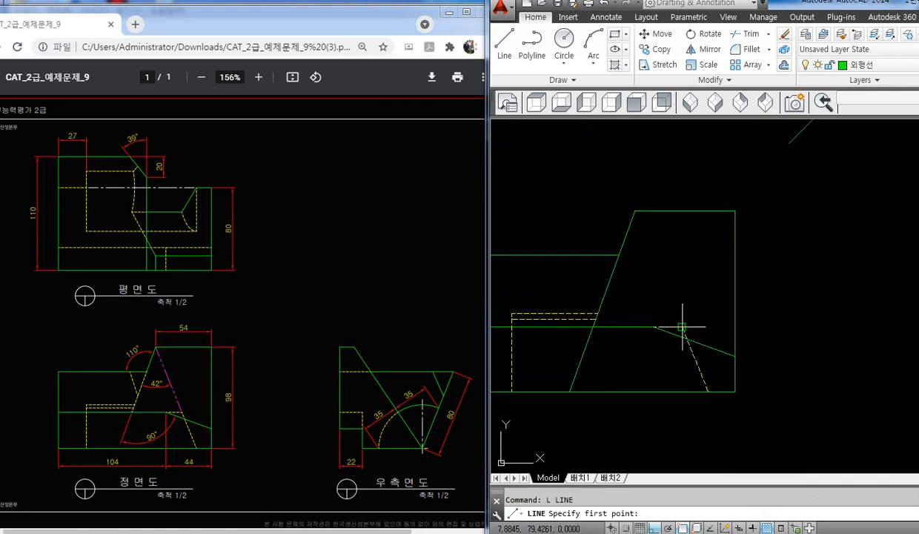
click(682, 327)
click(635, 211)
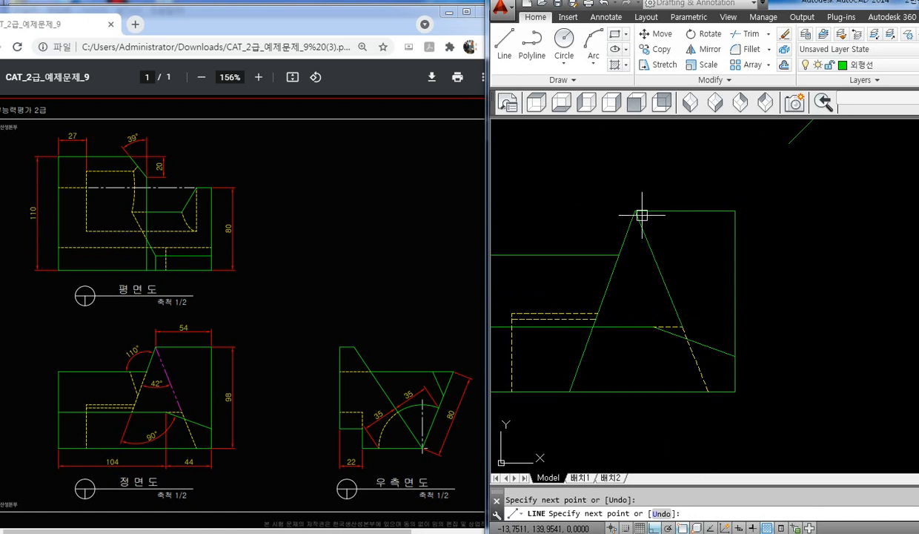
key(Return)
- Put the new inclined line below the apex on the 가상선 layer
click(652, 252)
click(860, 64)
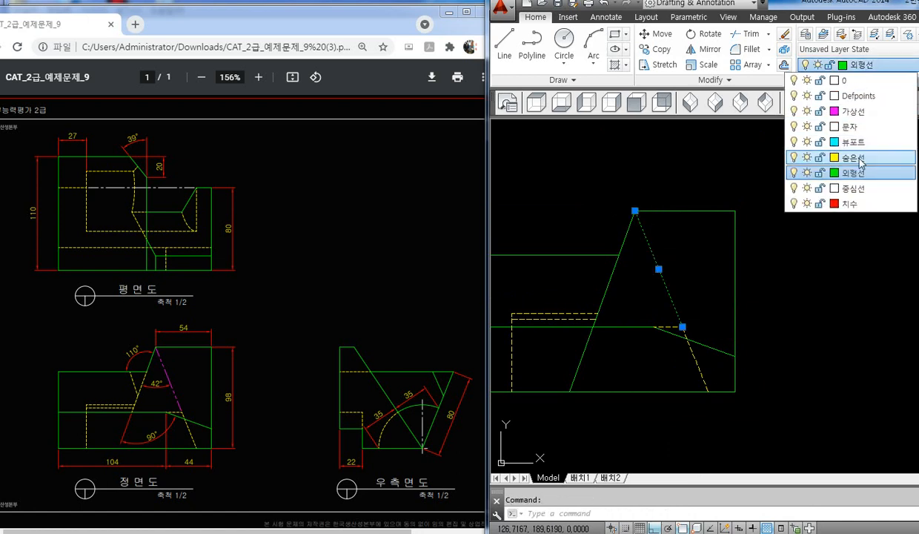
click(856, 112)
key(Escape)
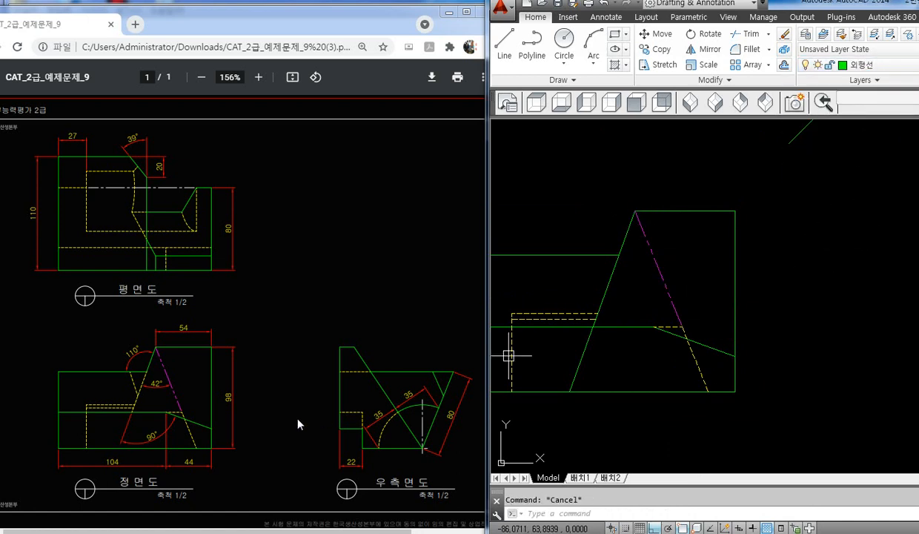
- Shorten the phantom line's lower end by 2 mm to leave the gap shown in the reference PDF
click(158, 429)
ctrl+scroll(157, 429, up, 6)
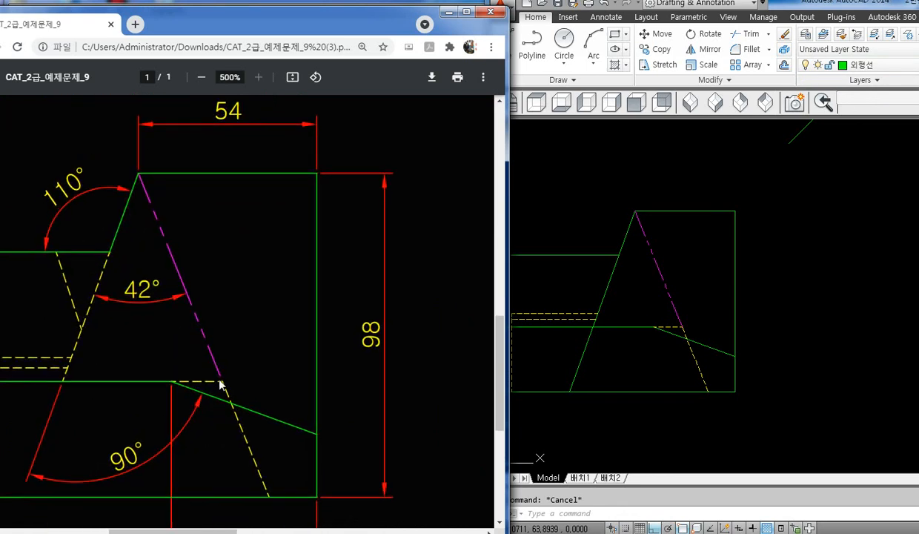
click(806, 325)
scroll(703, 318, up, 5)
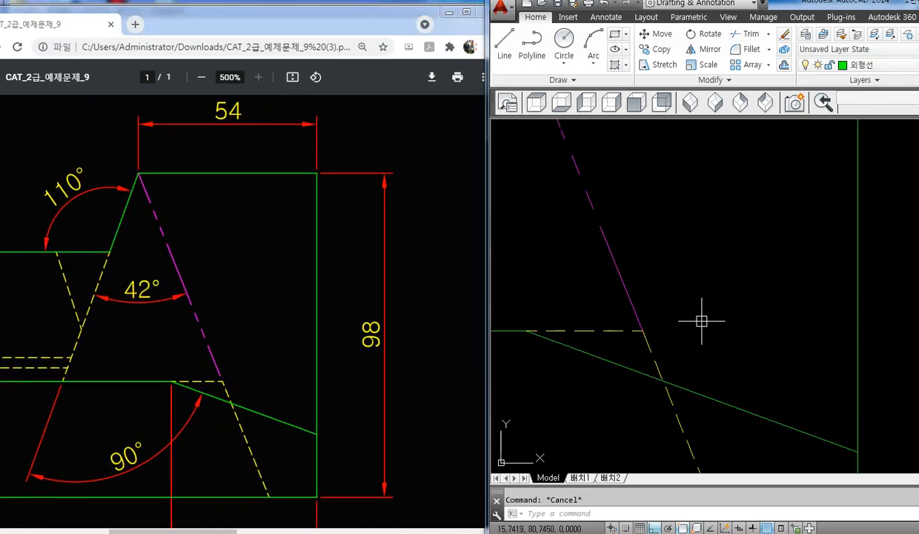
text(len)
key(Return)
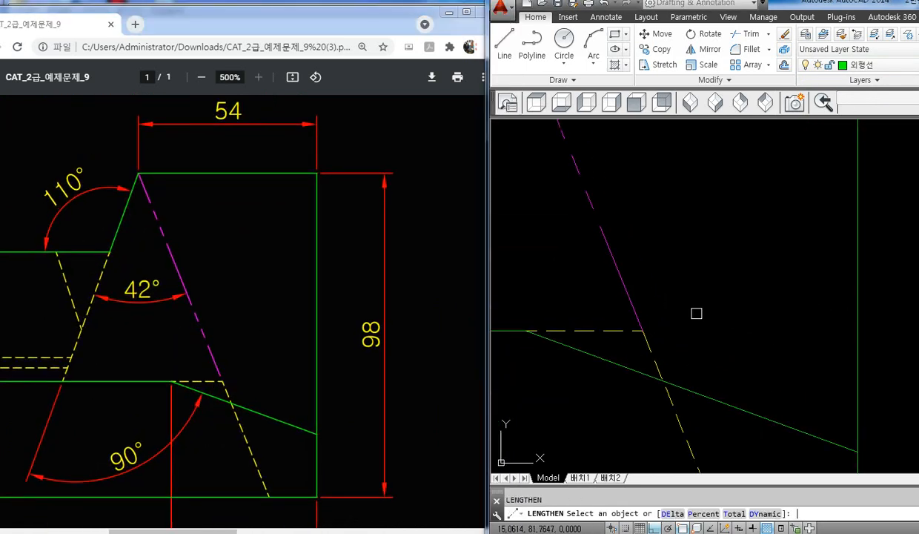
text(de)
key(Return)
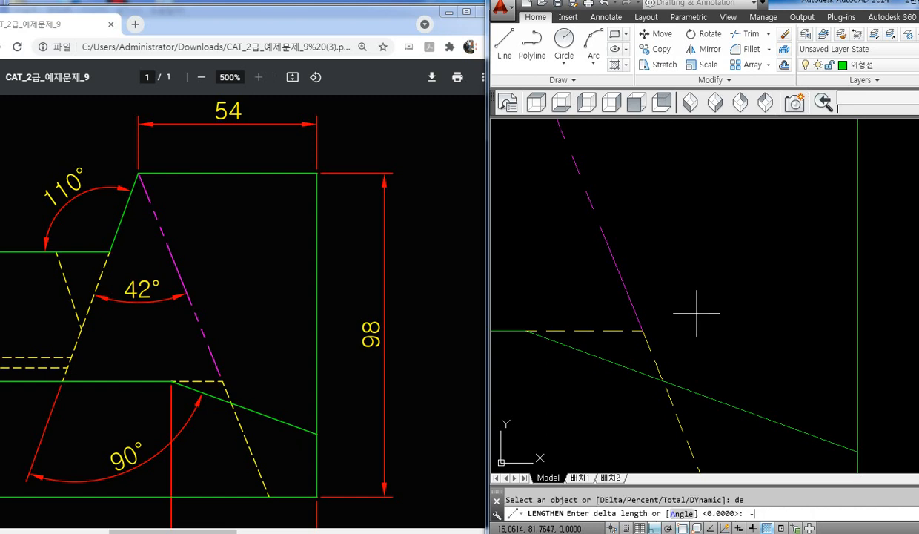
text(-2)
key(Return)
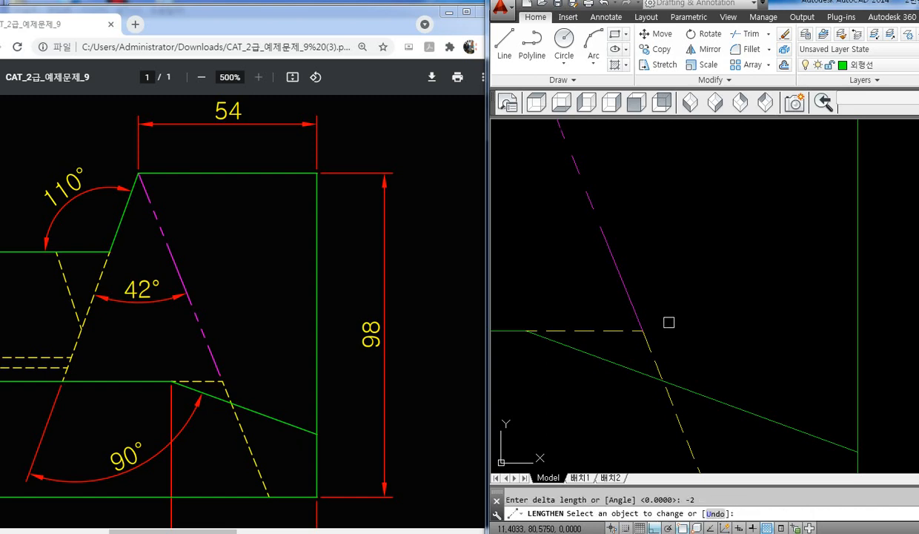
click(631, 304)
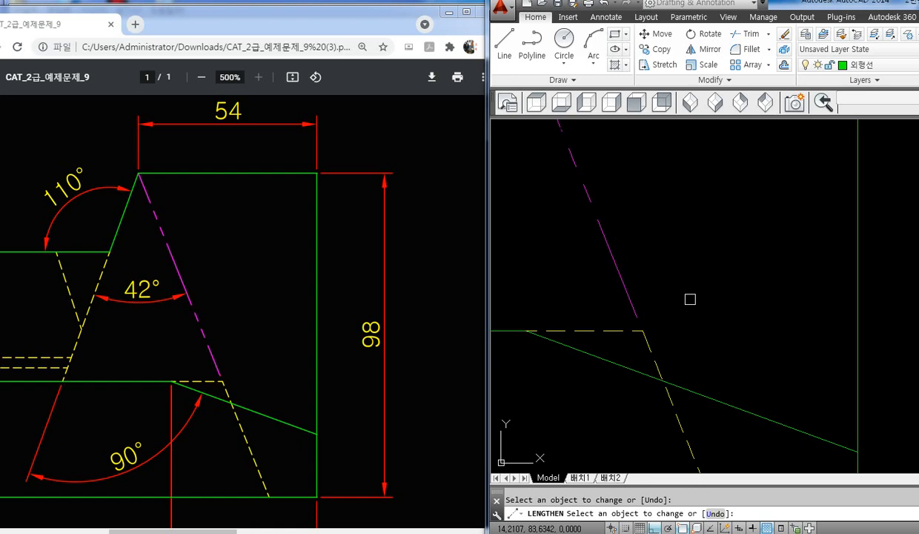
key(Escape)
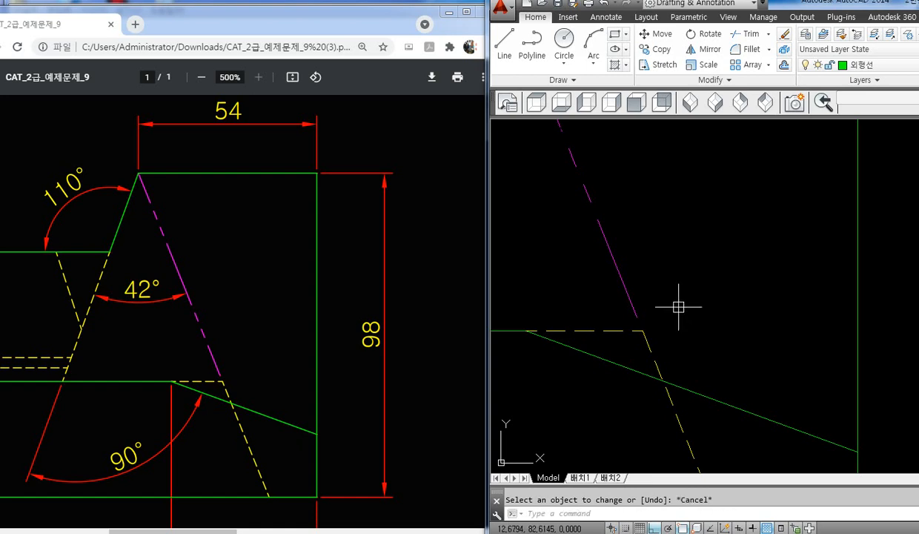
- Compare the front view with the reference PDF, and examine the right-side view's edges and dimensions there
key(Escape)
scroll(686, 308, down, 4)
mouse_move(698, 313)
middle_down()
mouse_move(695, 299)
mouse_move(665, 339)
middle_up()
scroll(680, 308, down, 2)
click(356, 330)
ctrl+scroll(355, 344, down, 3)
ctrl+scroll(355, 343, up, 1)
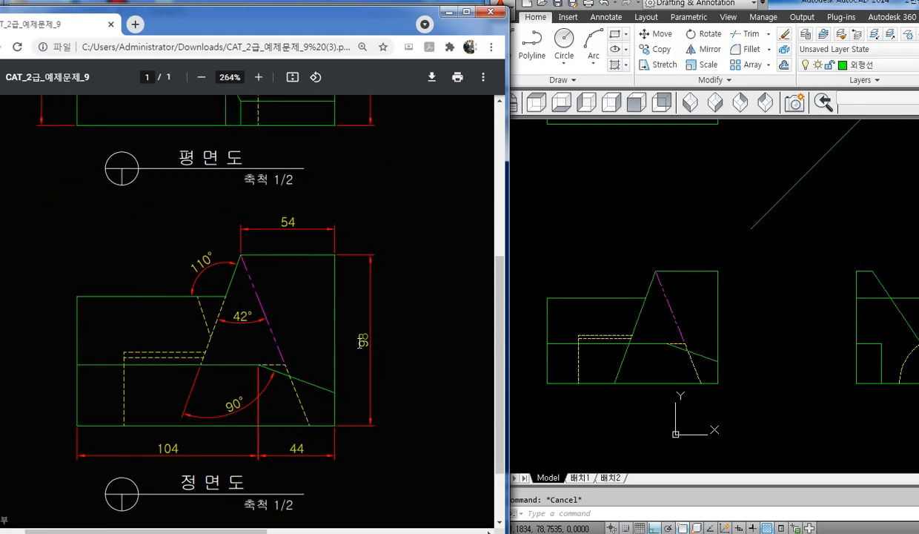
click(659, 363)
middle_drag(696, 373, 686, 360)
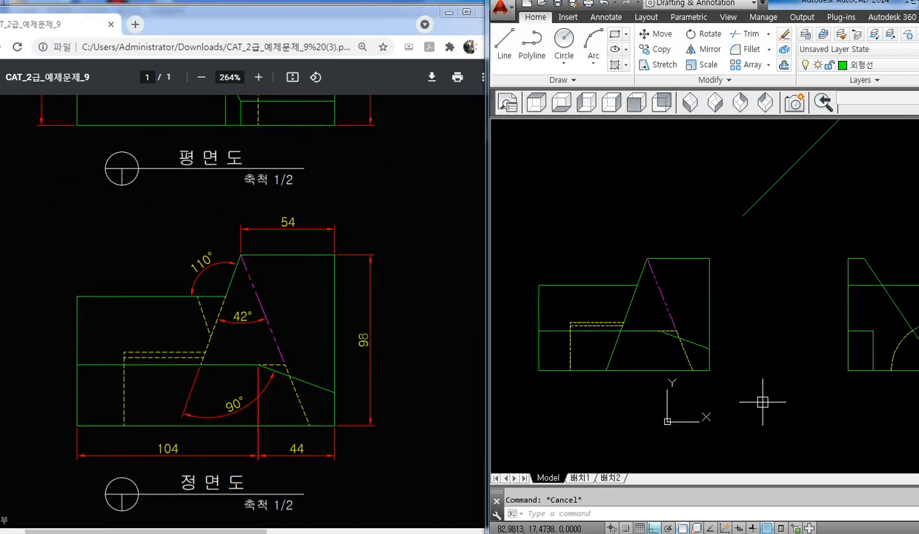
click(364, 415)
ctrl+scroll(304, 393, down, 3)
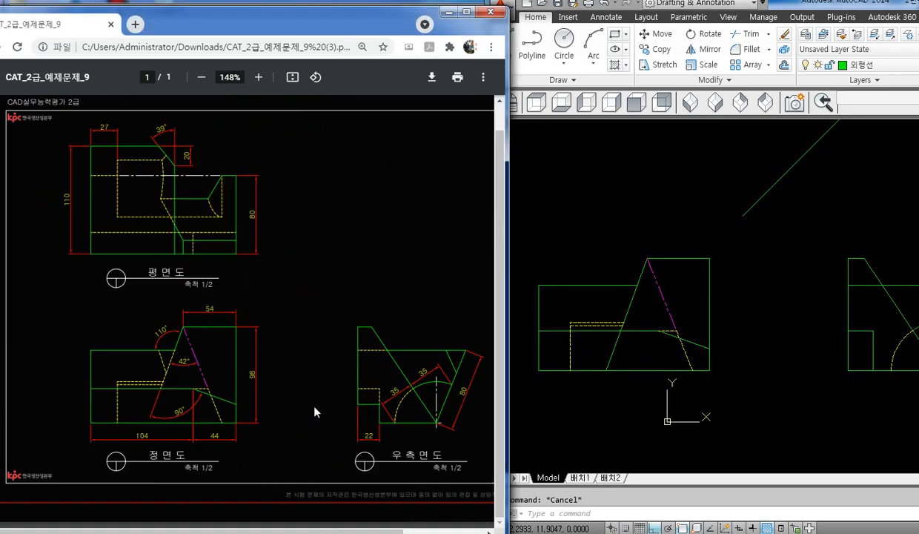
ctrl+scroll(415, 400, up, 3)
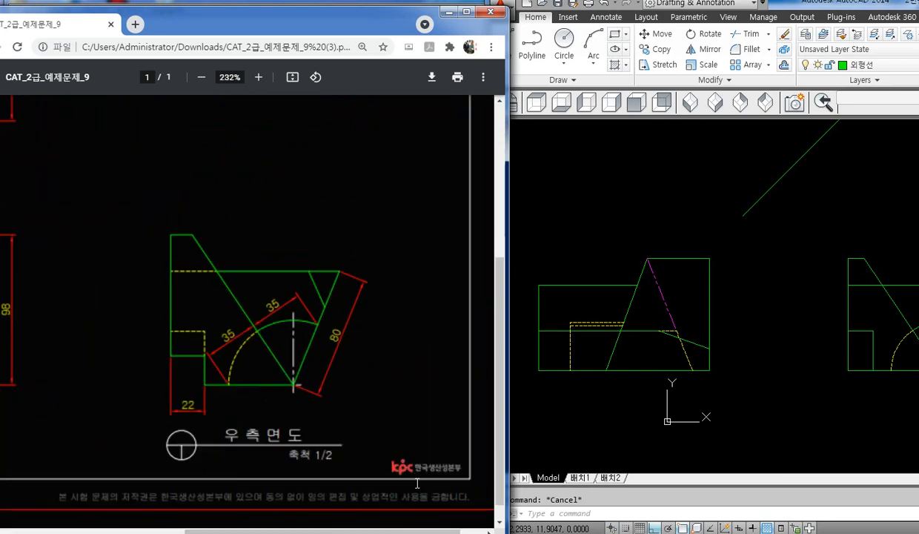
- Draw a horizontal line from the slope's end on the front view's right edge to the vertical edge of the right-side view's notch
click(678, 391)
text(l)
key(Return)
scroll(747, 371, up, 2)
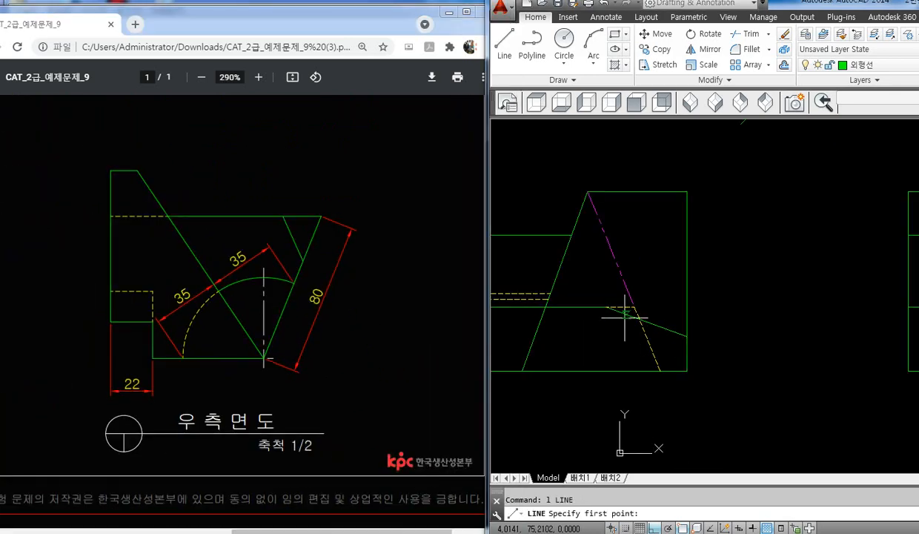
click(687, 336)
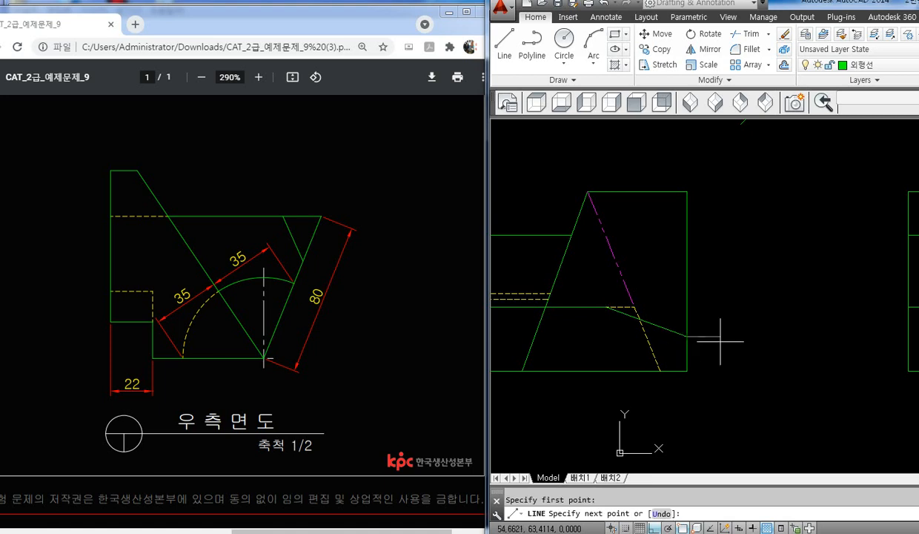
middle_drag(806, 353, 595, 356)
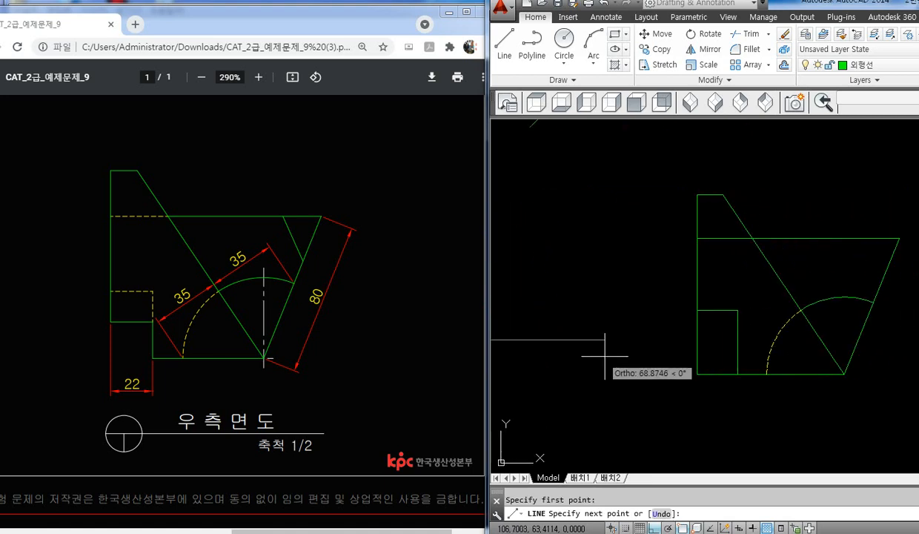
click(741, 337)
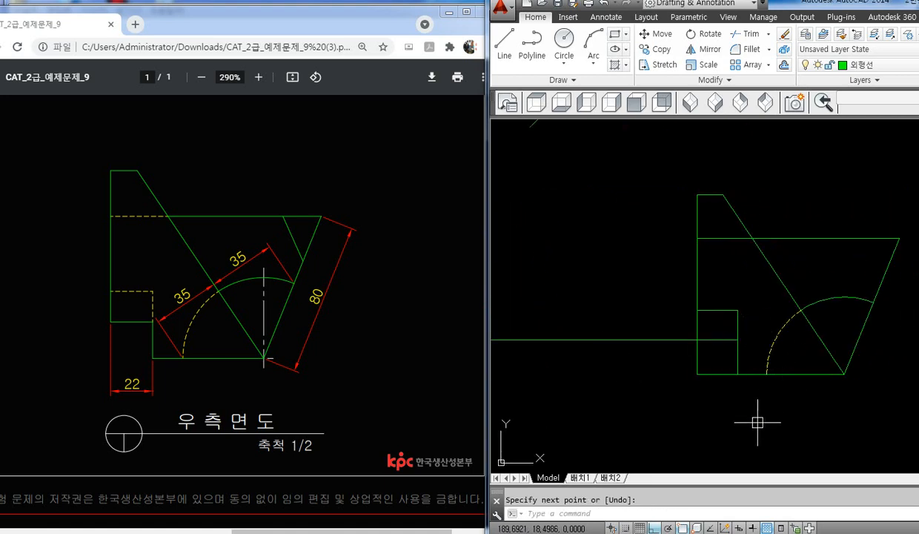
key(Return)
- Trim the projection line outside the right-side view and the edges around its lower-left corner to open the notch
text(tr)
key(Return)
key(Return)
click(713, 385)
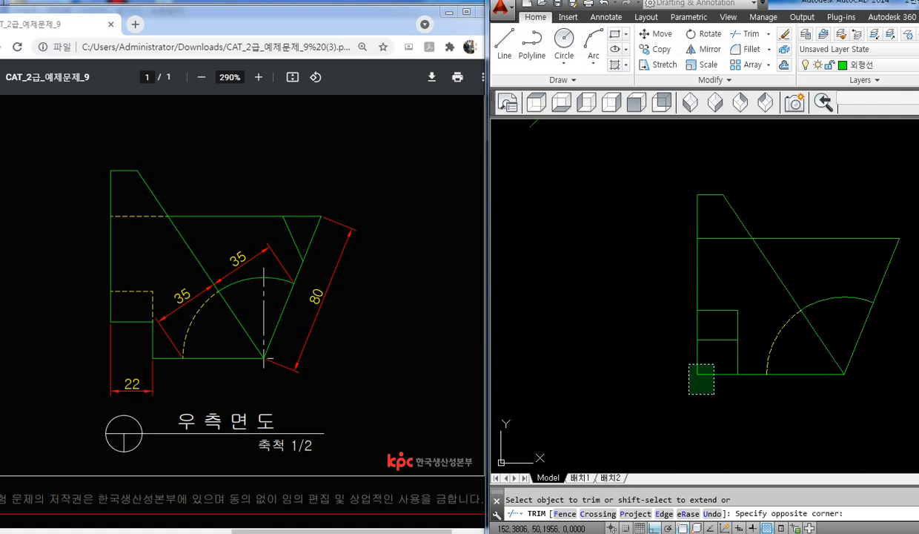
click(688, 359)
key(Return)
click(709, 339)
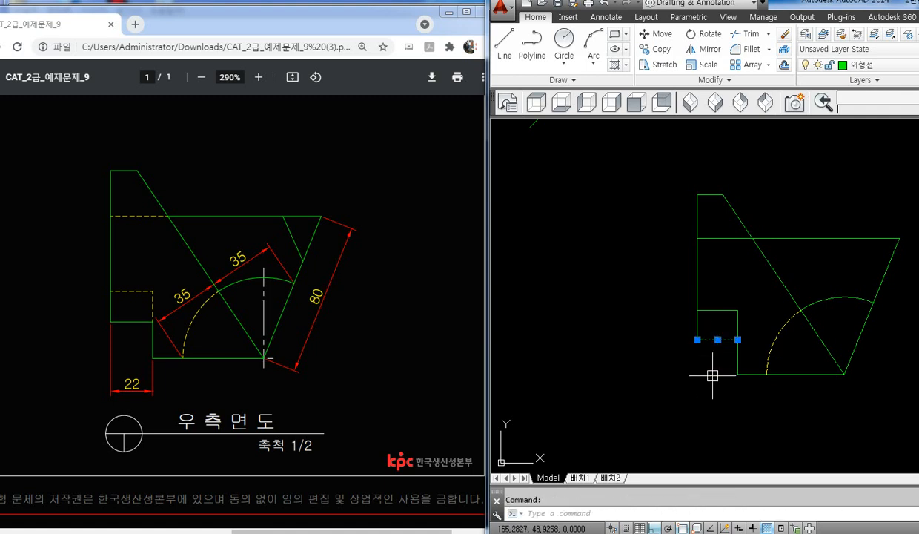
key(Escape)
- Examine the short inclined edge at the right-side view's upper right corner in the PDF and its counterparts in the front and top views
scroll(709, 376, down, 4)
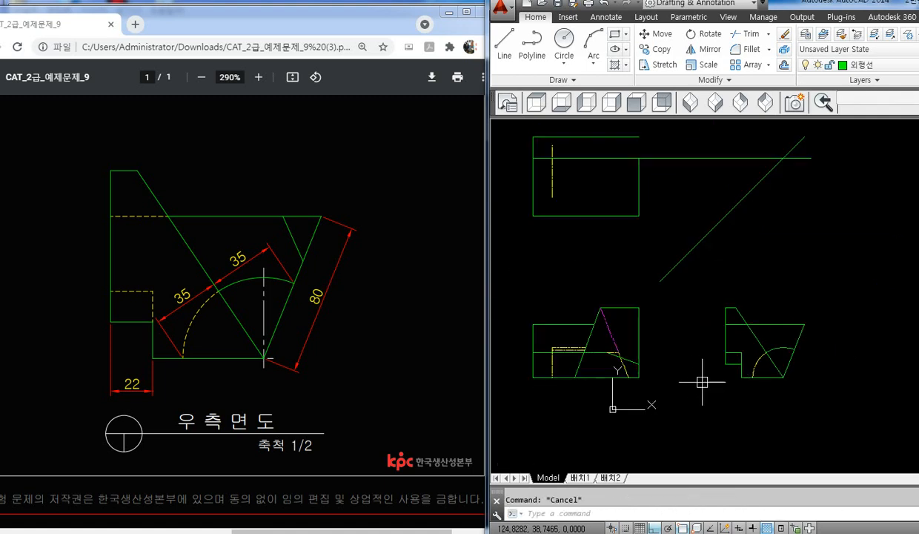
scroll(643, 369, up, 2)
scroll(643, 369, down, 2)
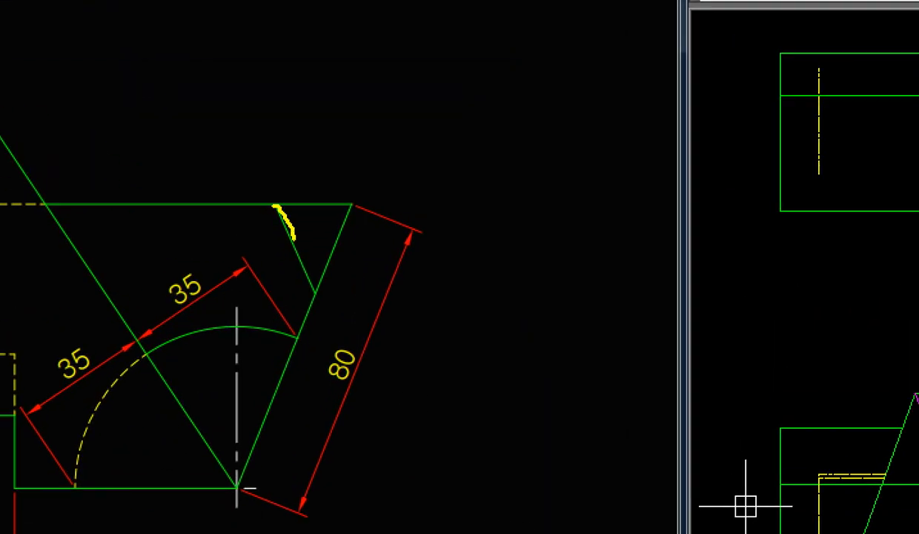
drag(579, 166, 550, 252)
drag(600, 223, 583, 236)
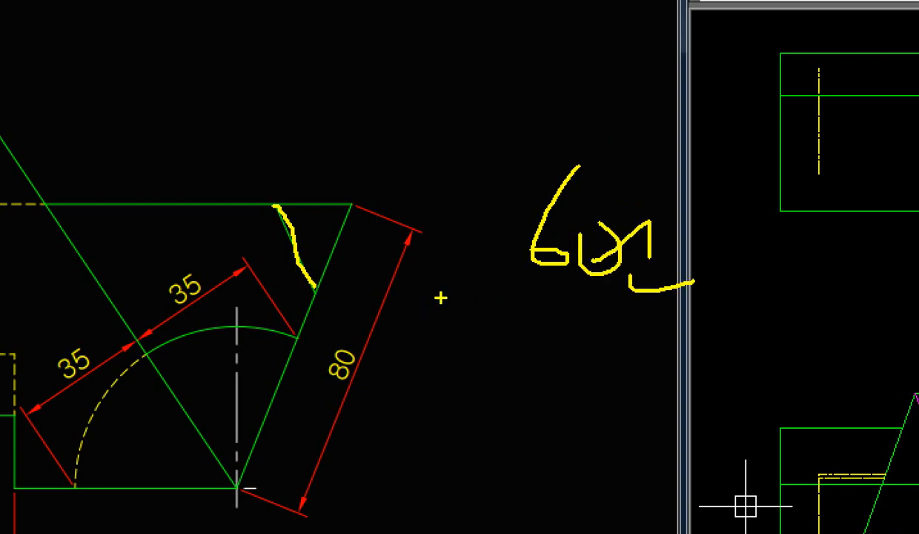
drag(557, 296, 675, 296)
key(Escape)
scroll(415, 287, down, 2)
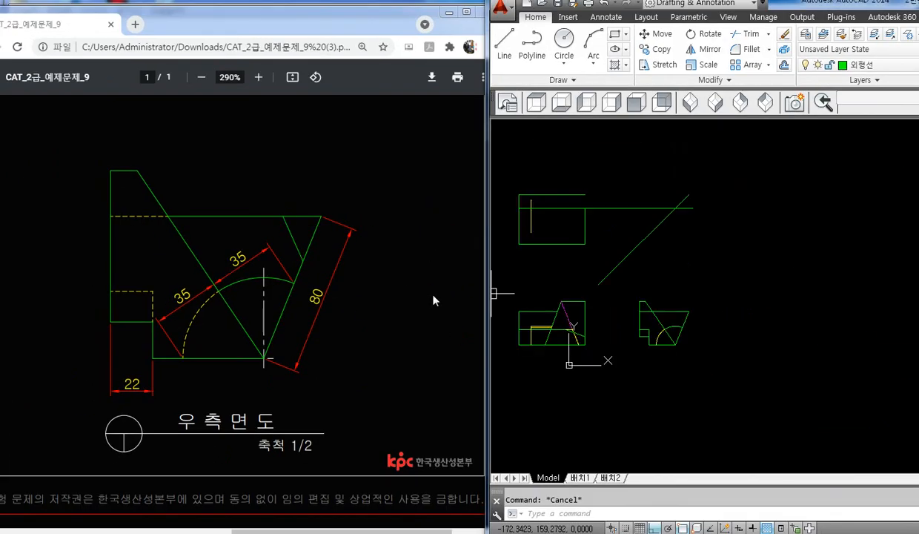
click(356, 283)
ctrl+scroll(363, 286, down, 3)
key(ctrl+1)
click(150, 332)
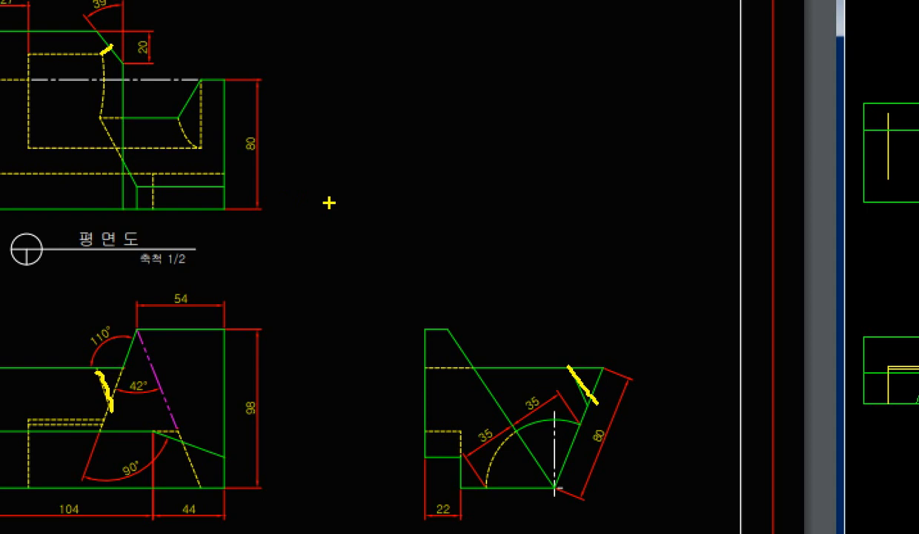
key(Escape)
- Delete the horizontal projection line running from the top view's right edge past the 45° line
click(668, 389)
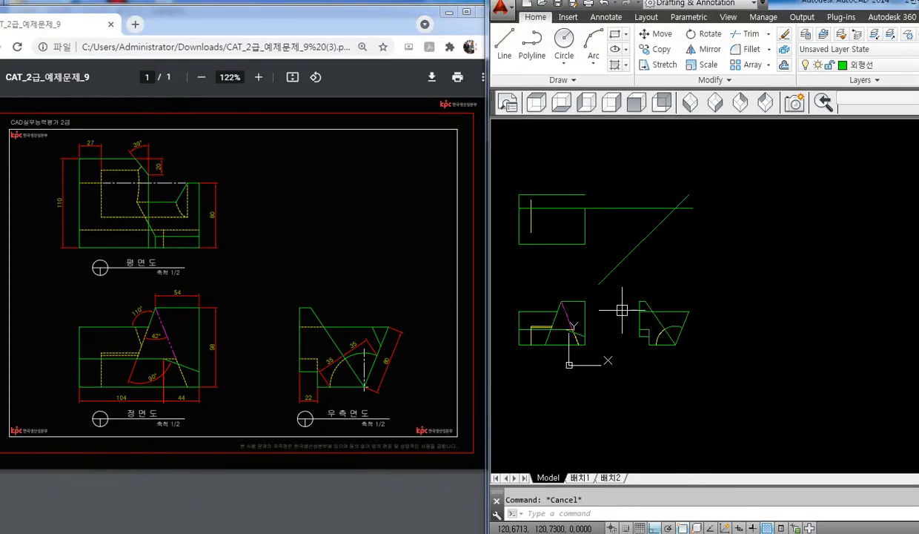
middle_drag(569, 250, 594, 260)
click(647, 220)
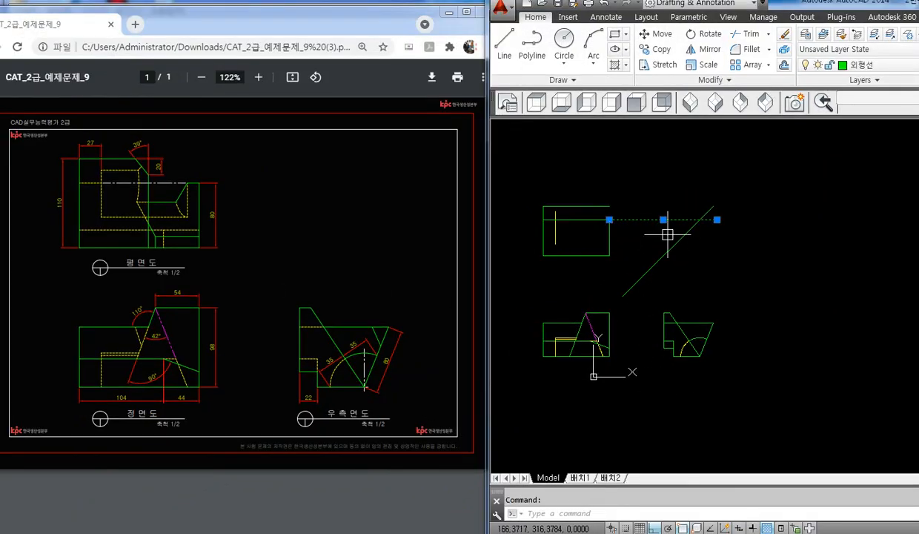
key(Delete)
- Draw a vertical line from the front view's apex up into the top view
scroll(560, 297, up, 2)
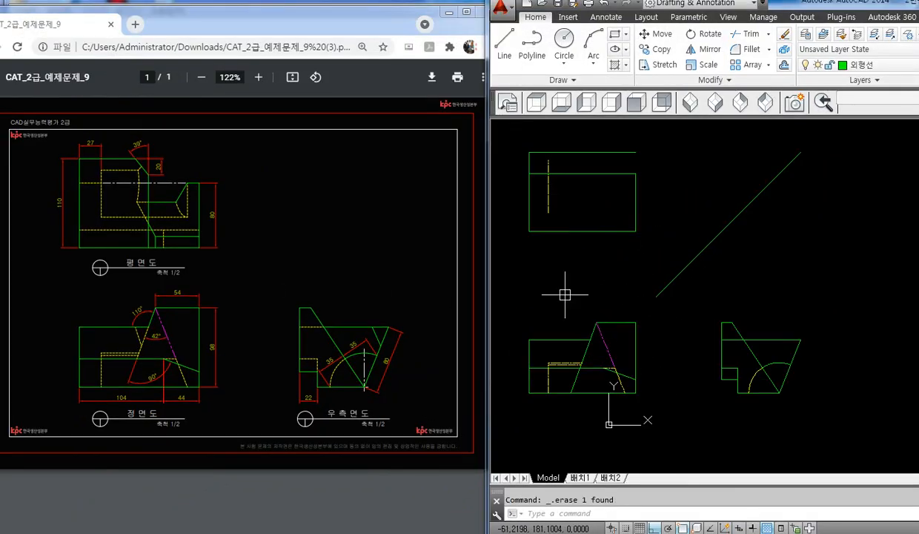
middle_drag(576, 294, 591, 306)
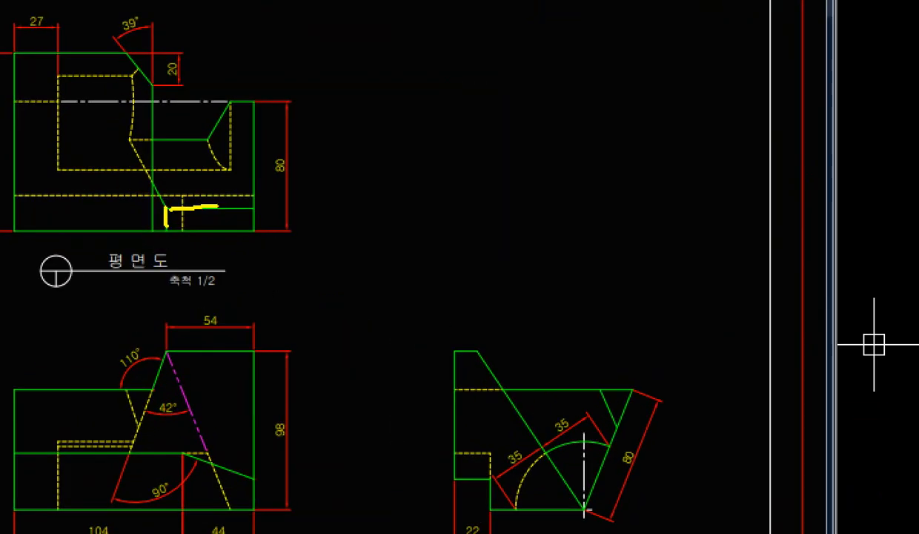
key(Escape)
key(Escape)
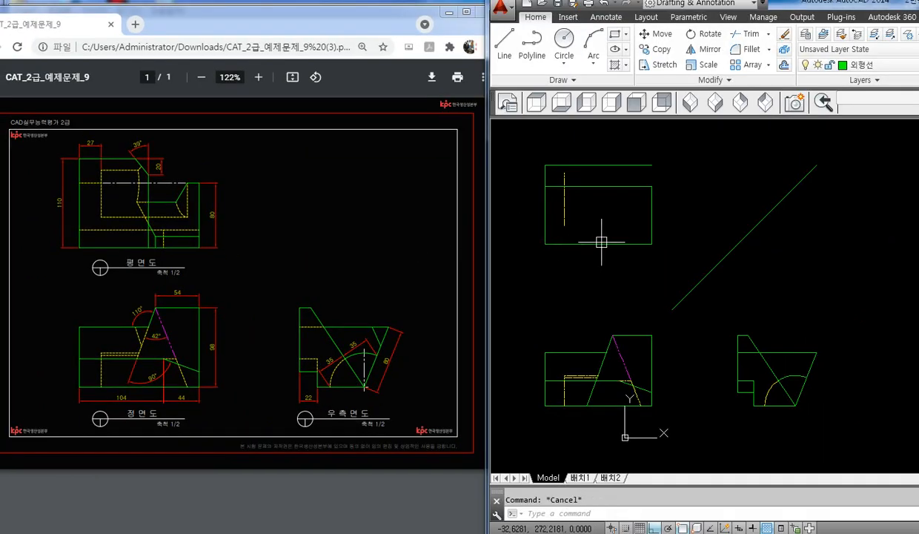
text(l)
key(Return)
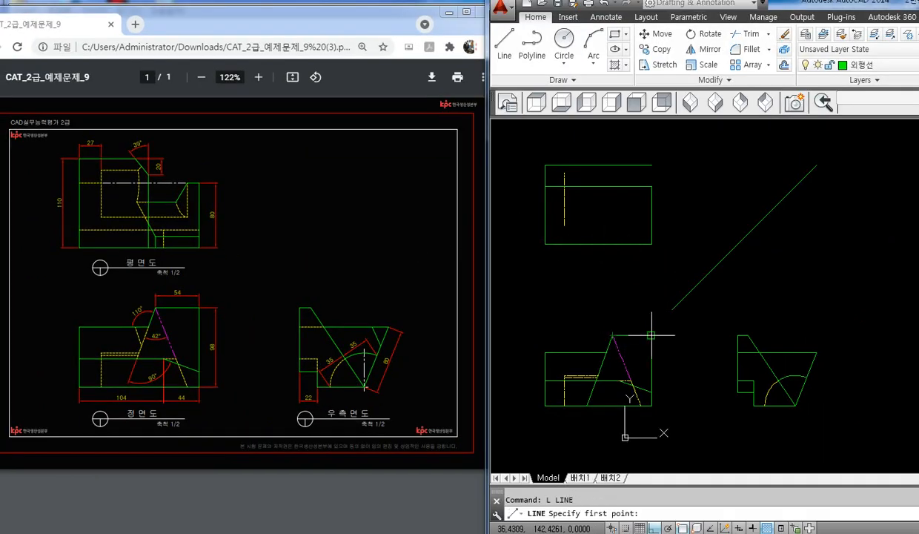
click(612, 335)
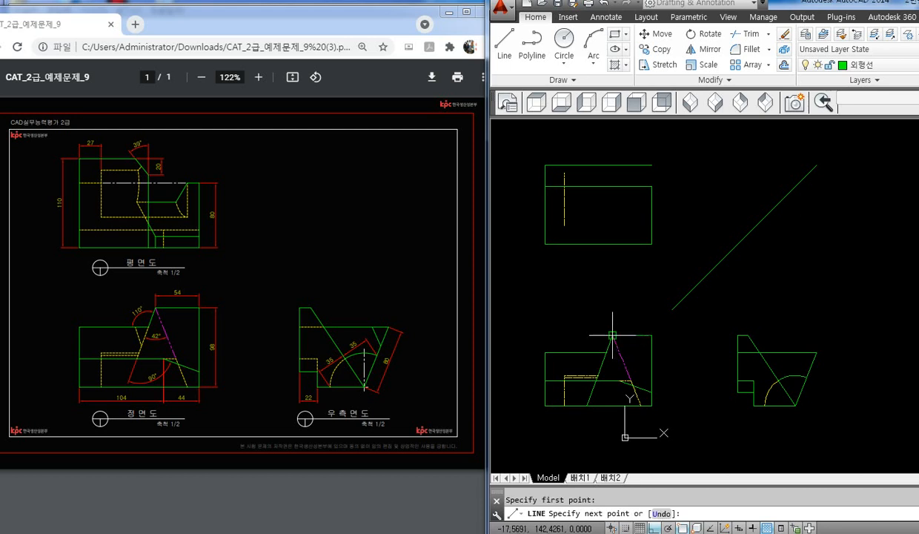
click(660, 217)
key(Return)
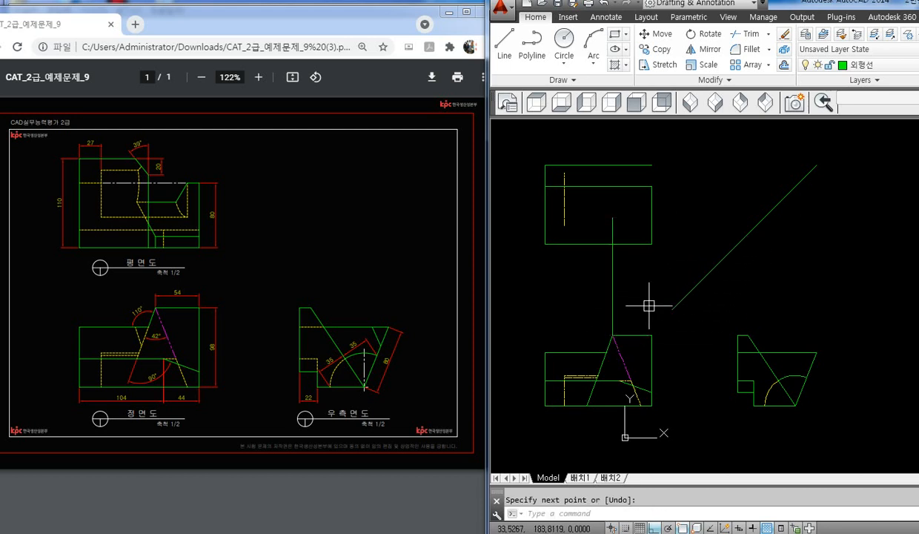
- Move the vertical projection line to the 뷰포트 layer and make that layer current
click(647, 302)
click(592, 277)
click(877, 67)
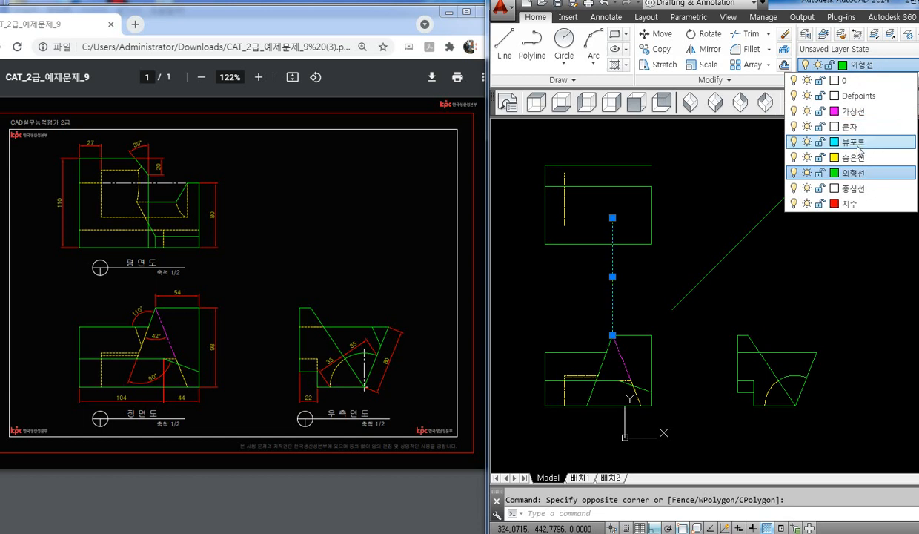
key(Escape)
click(863, 65)
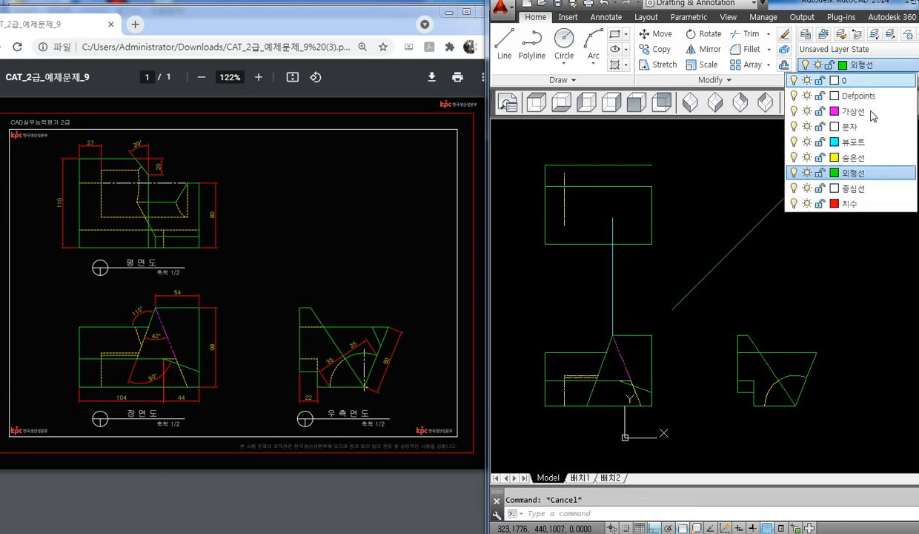
click(853, 141)
- Draw a line on the 뷰포트 layer from the front view's apex to the upper end of the vertical projection line
text(l)
key(Return)
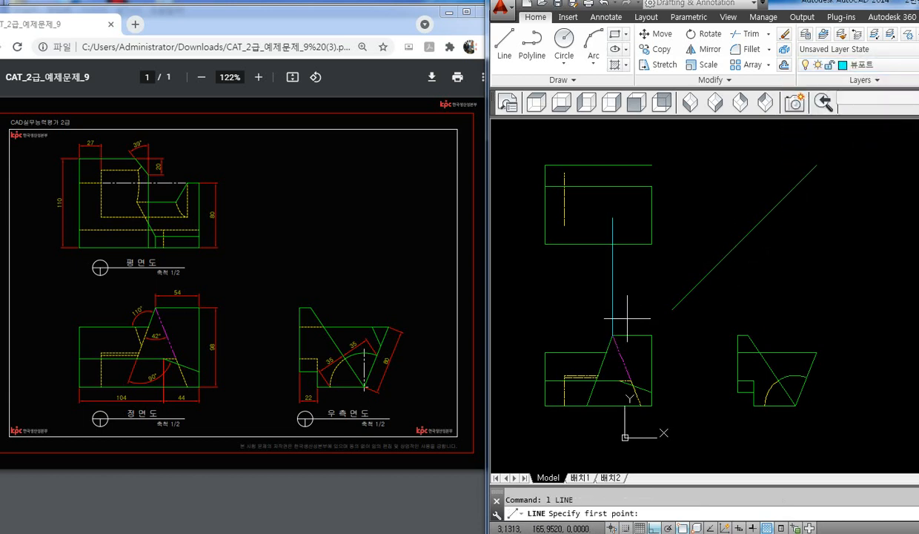
key(Escape)
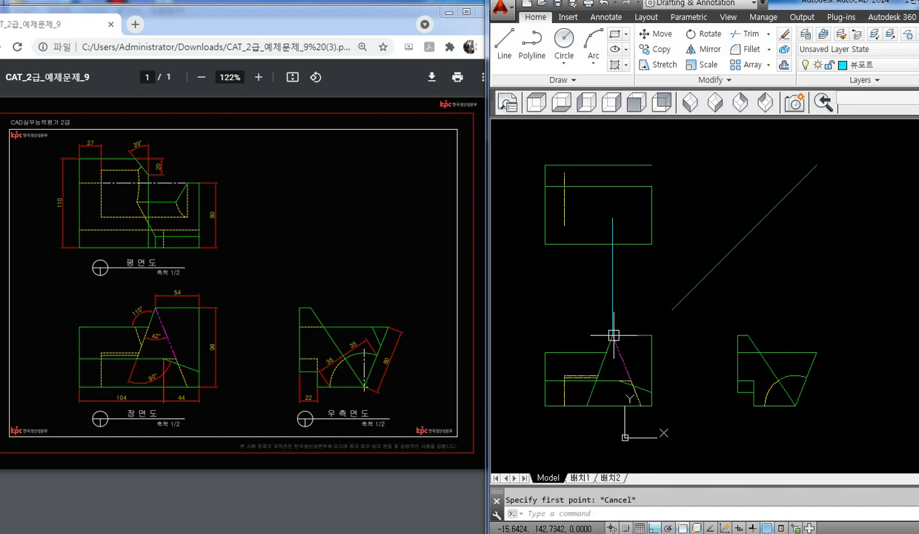
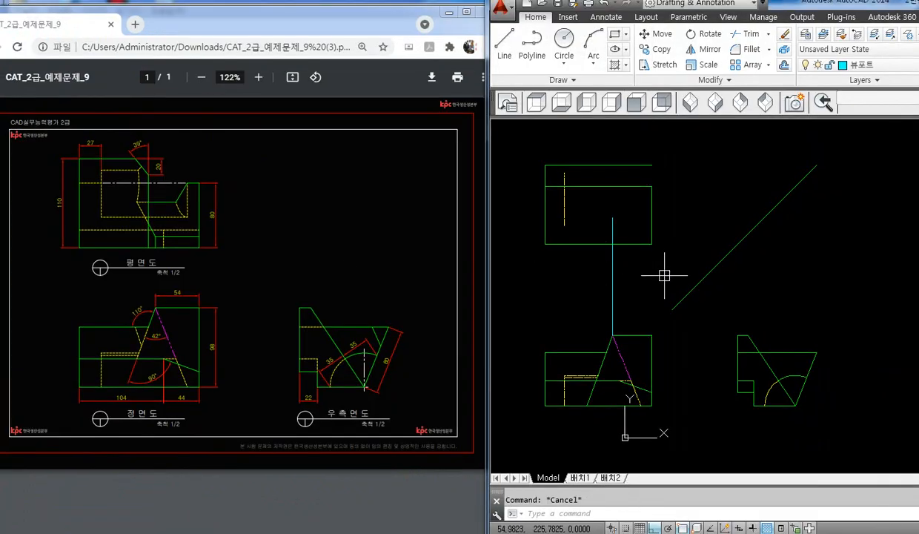
key(Return)
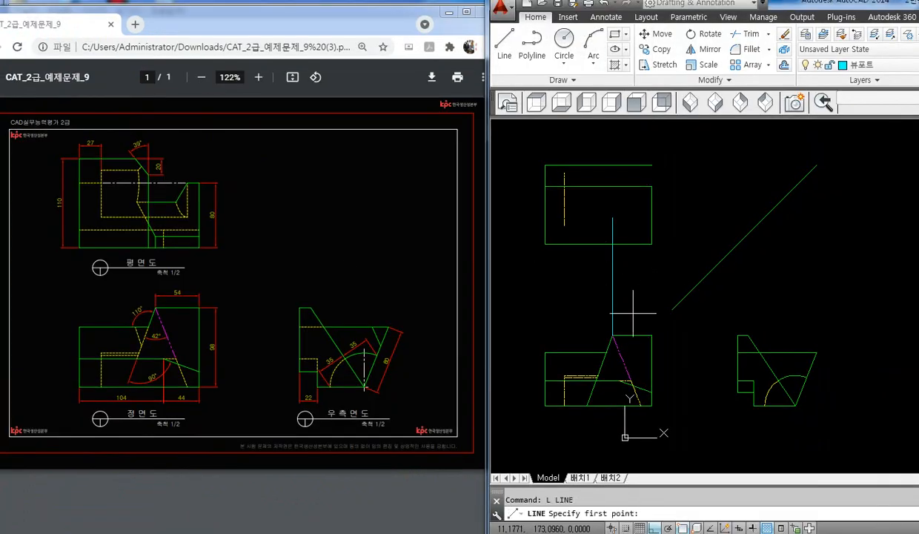
click(612, 335)
click(612, 218)
key(Return)
- Draw projection lines from the front view's apex to the right-side view's upper left corner and up past the 45° line
key(Return)
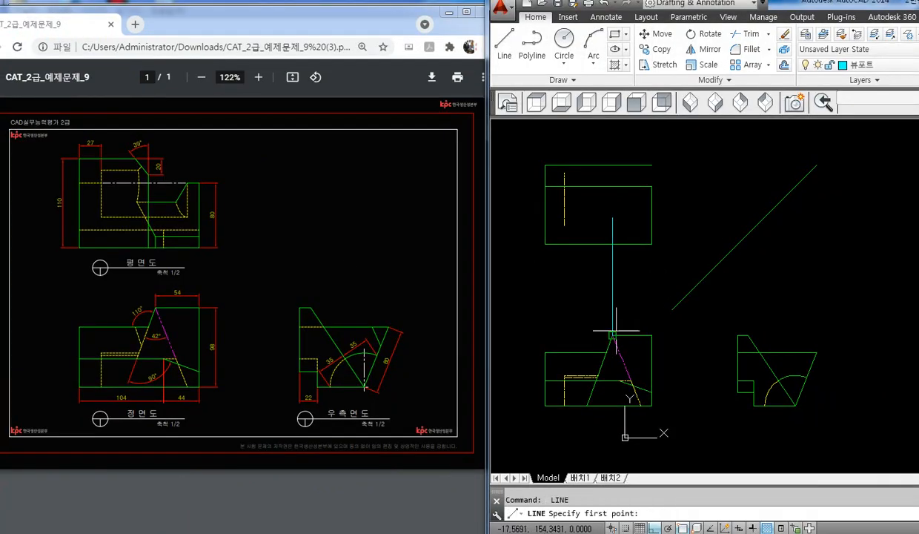
click(613, 335)
click(738, 335)
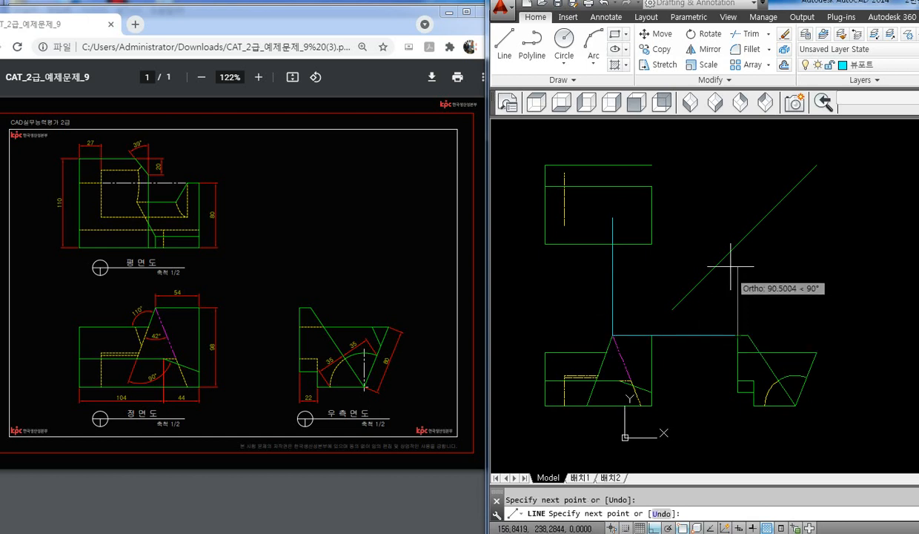
click(737, 235)
key(Return)
- Draw projection lines from the front view's apex to the right end of the right-side view's top edge and up past the 45° line
key(Return)
click(612, 335)
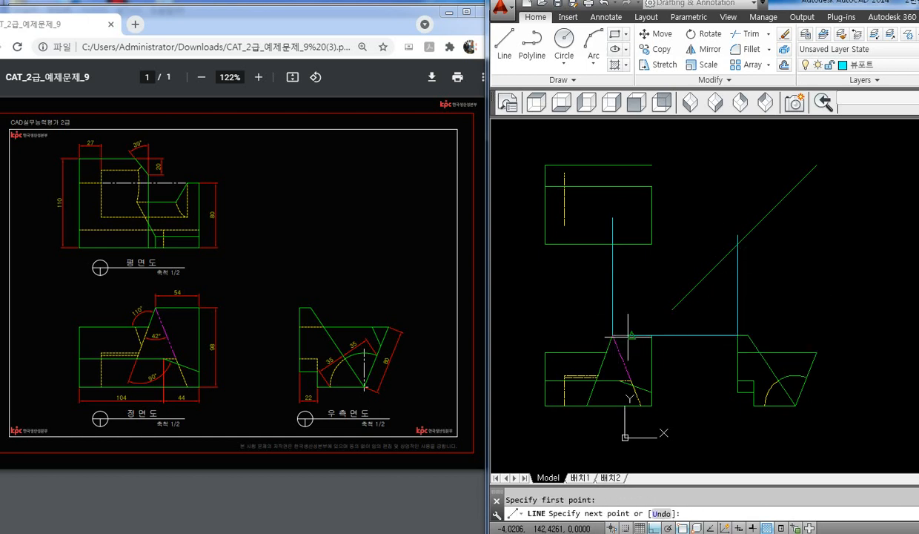
click(747, 335)
click(747, 191)
key(Return)
- Draw horizontal projection lines from the two vertical lines' intersections with the 45° line across into the top view
key(Return)
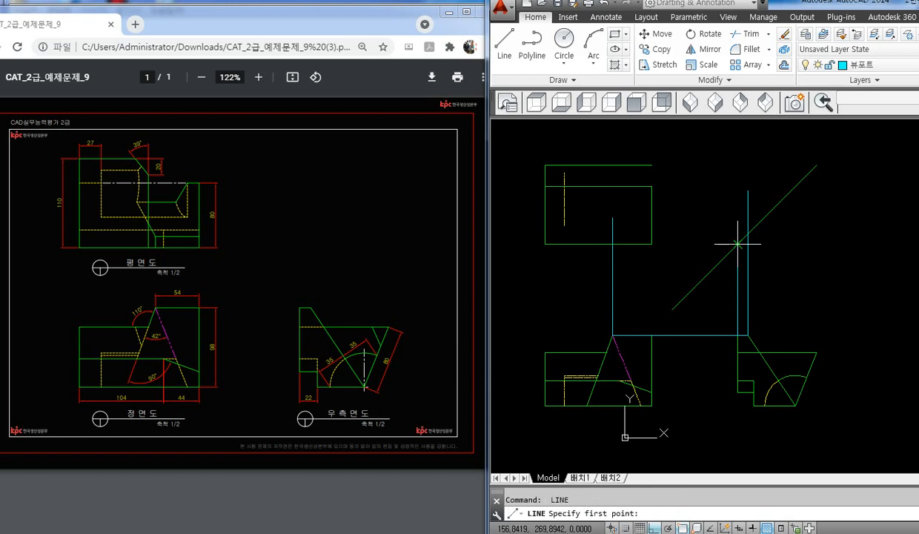
click(737, 244)
click(554, 270)
key(Return)
key(Return)
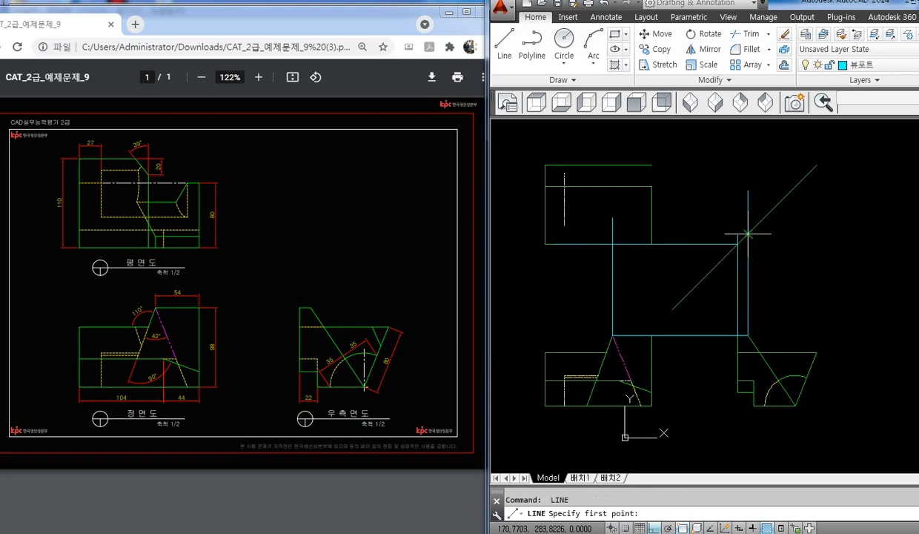
click(746, 234)
click(594, 252)
key(Return)
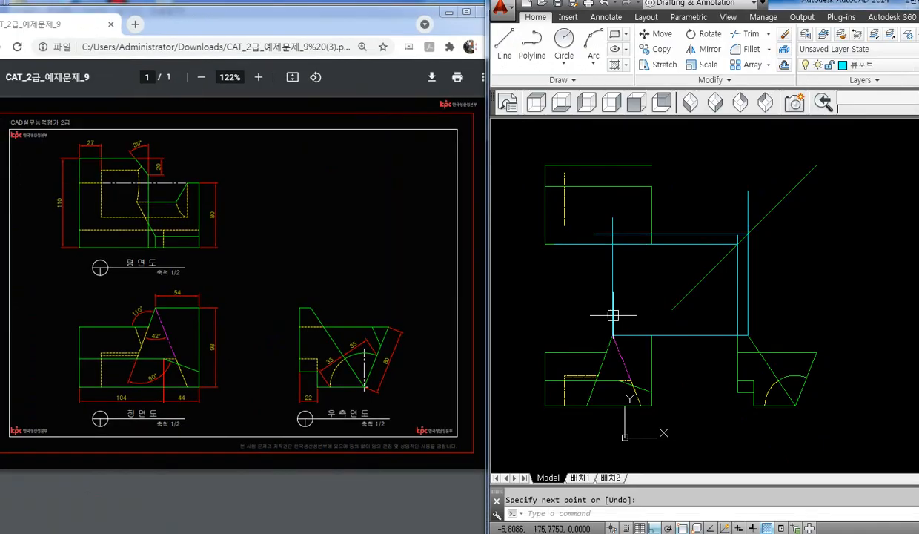
- Trim the projection lines in the top view, leaving a small rectangle at its lower right corner
scroll(633, 259, up, 2)
text(tr)
key(space)
key(space)
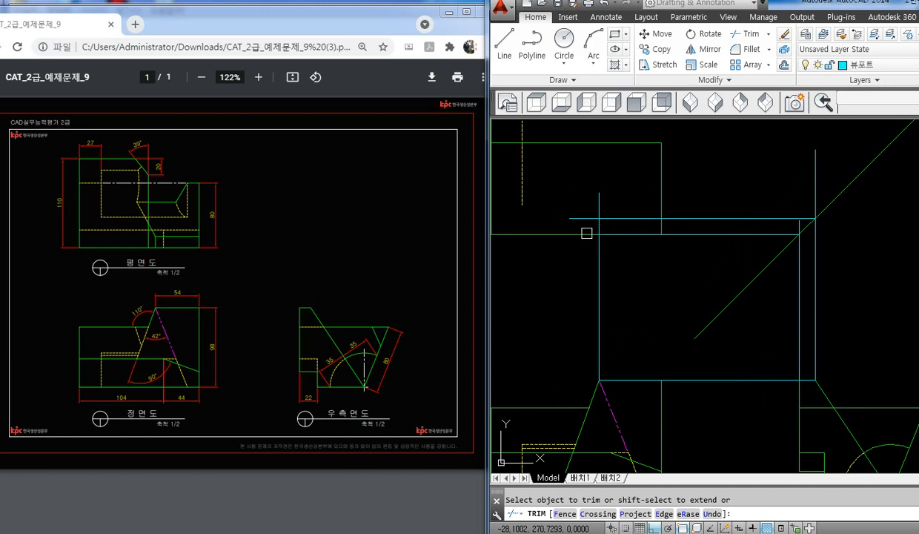
click(671, 233)
click(676, 216)
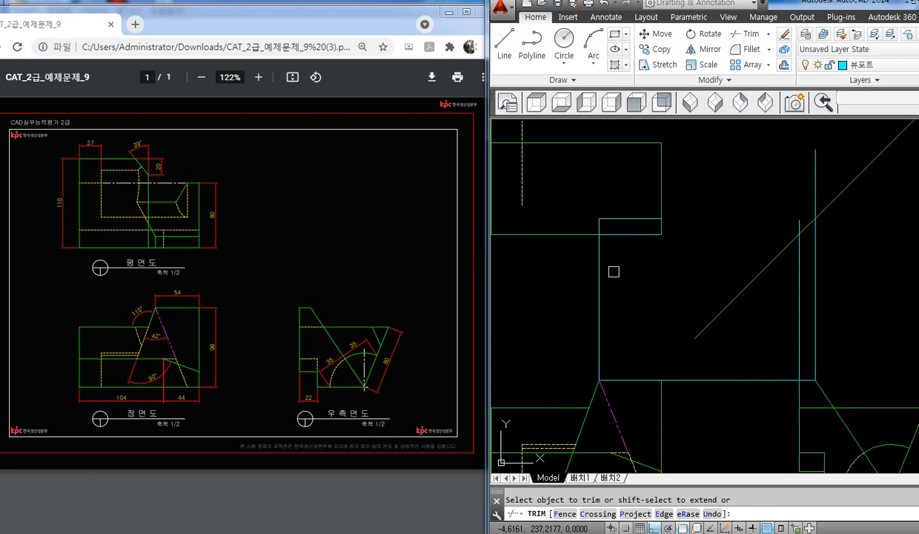
click(591, 277)
click(608, 285)
key(space)
- Erase the leftover projection lines between the views and the duplicate line on the top view's lower edge
click(825, 292)
click(779, 329)
click(732, 359)
click(709, 398)
key(Delete)
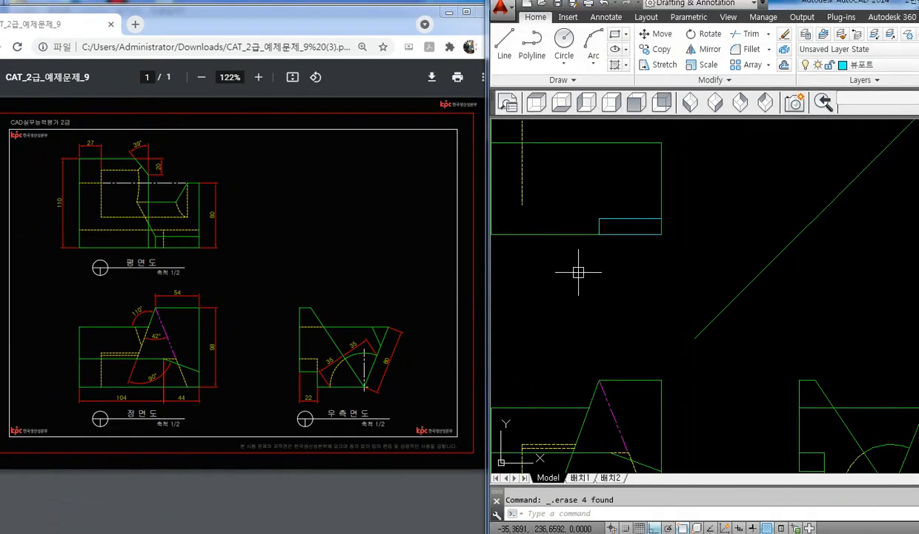
click(615, 234)
key(Delete)
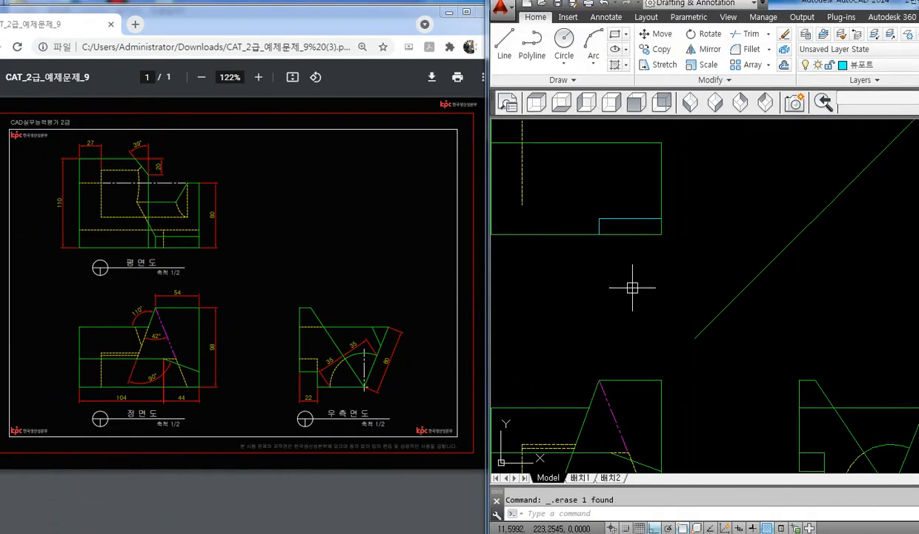
- Match the small rectangle's edges in the top view to the properties of the green outline
text(ma)
key(Return)
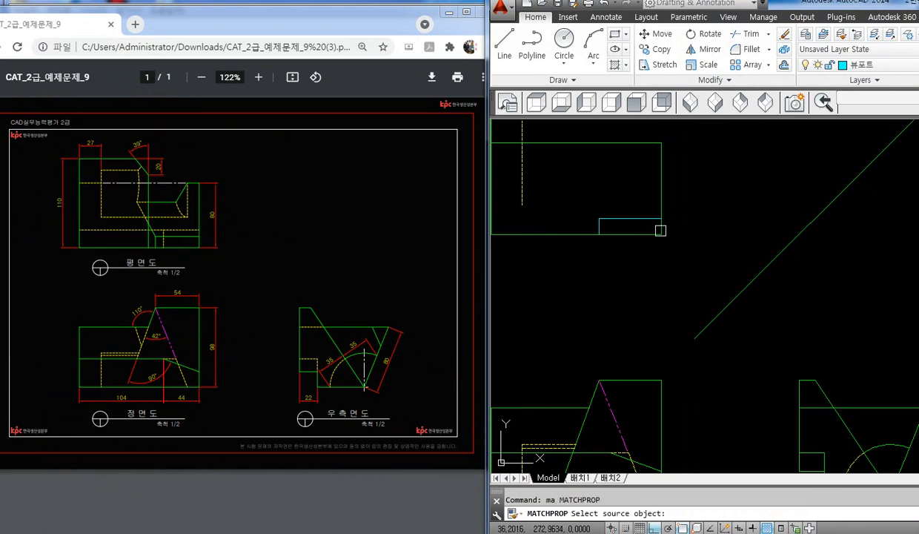
click(661, 230)
click(649, 232)
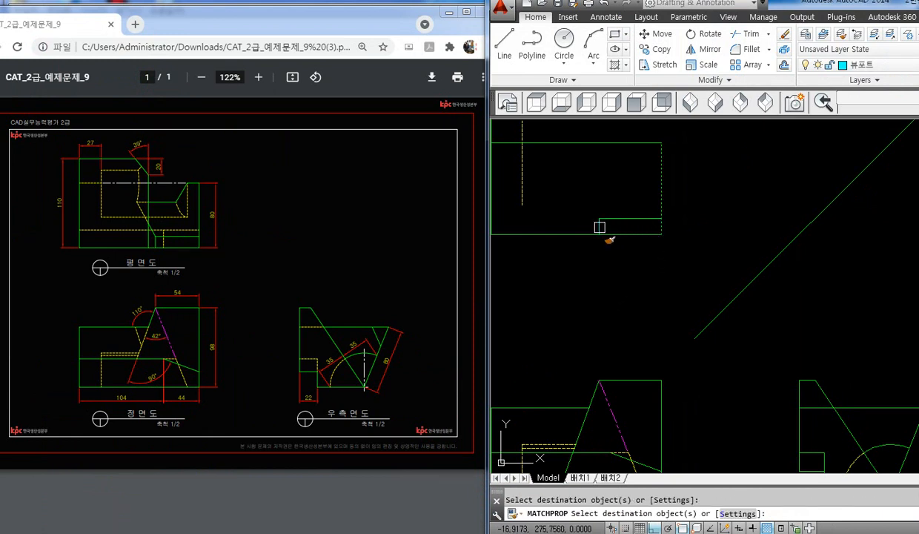
key(Return)
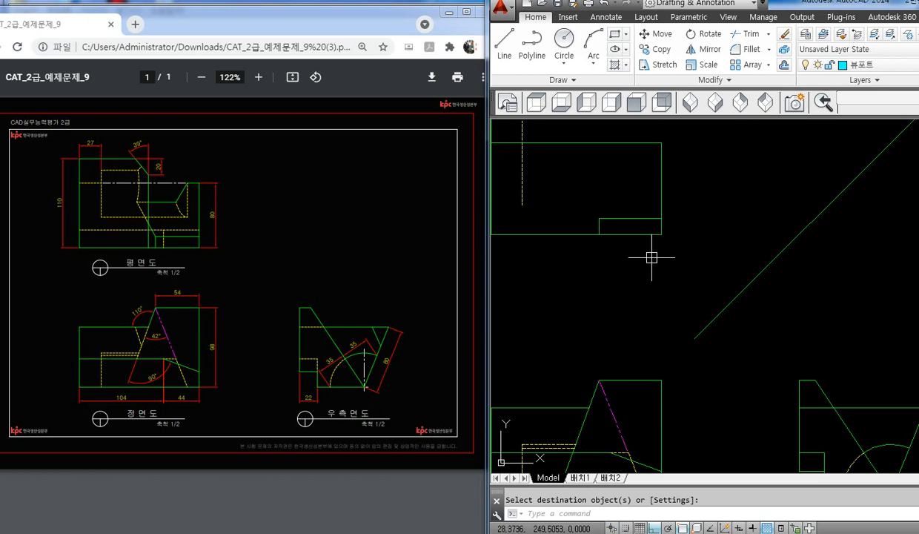
middle_drag(663, 300, 652, 254)
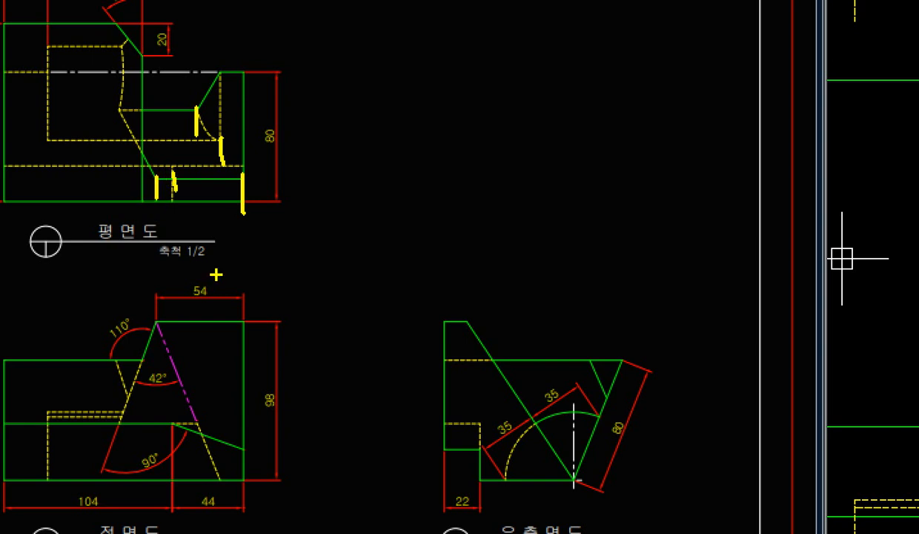
drag(240, 478, 234, 378)
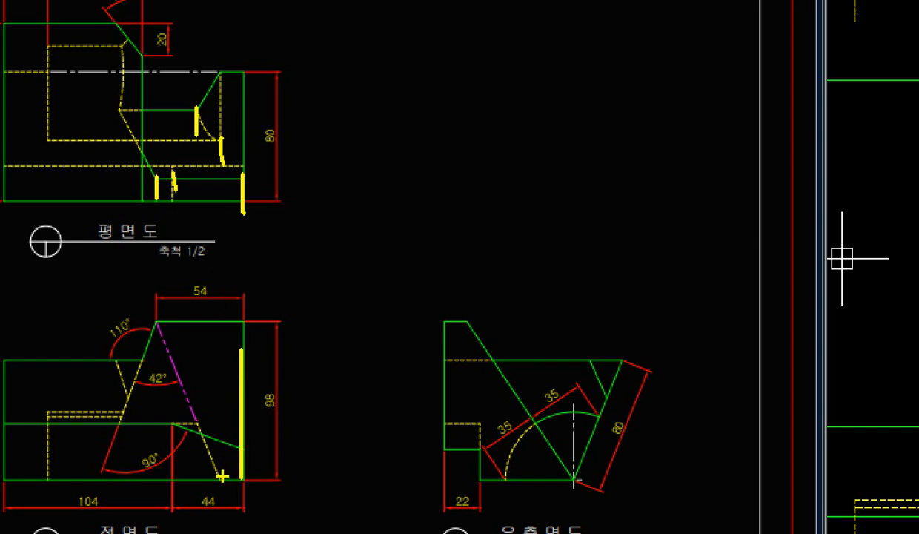
drag(221, 434, 223, 397)
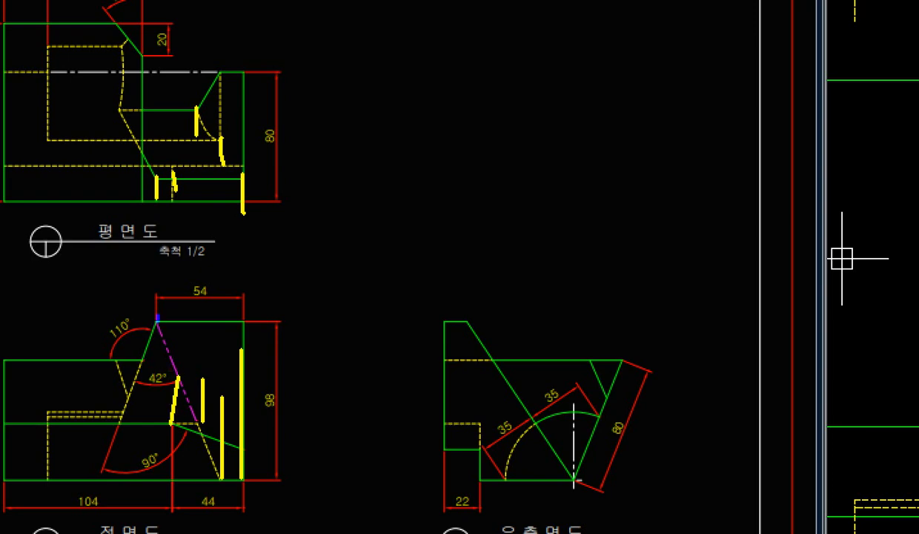
key(Escape)
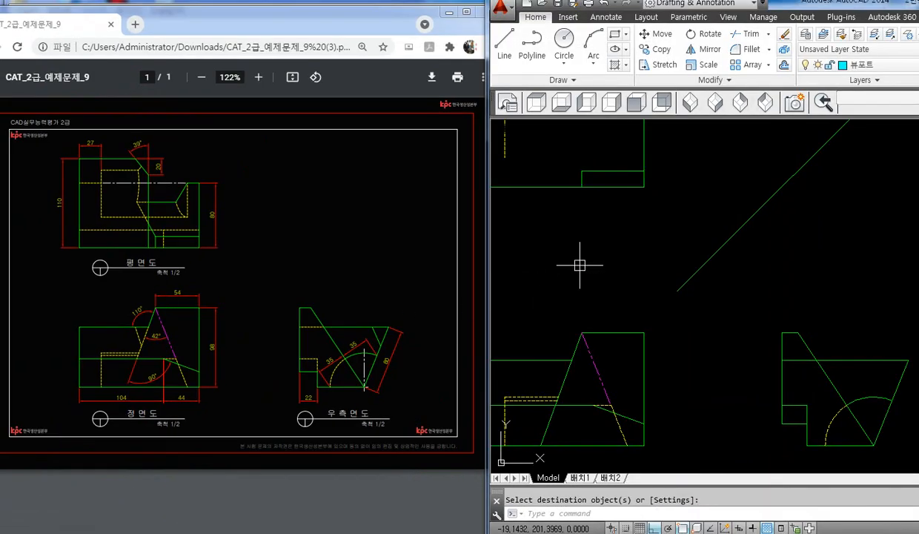
click(575, 266)
key(Escape)
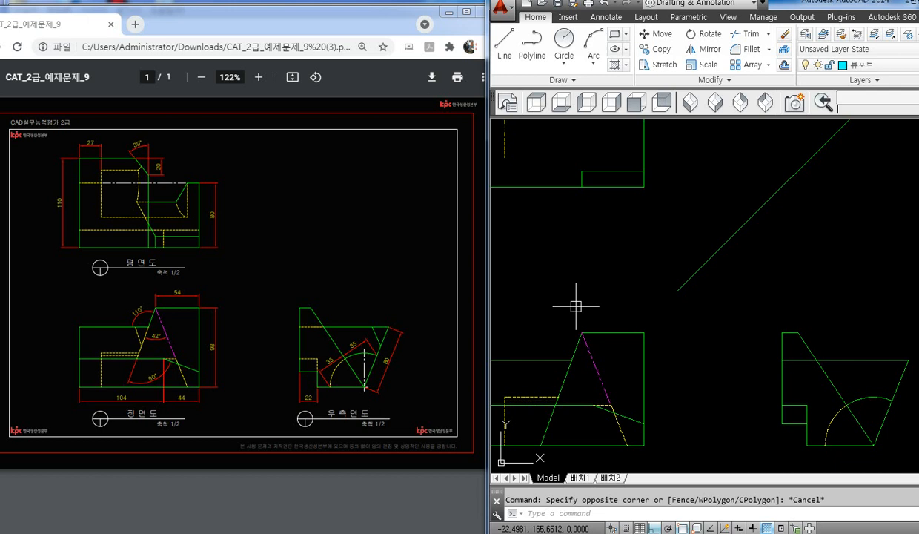
key(Escape)
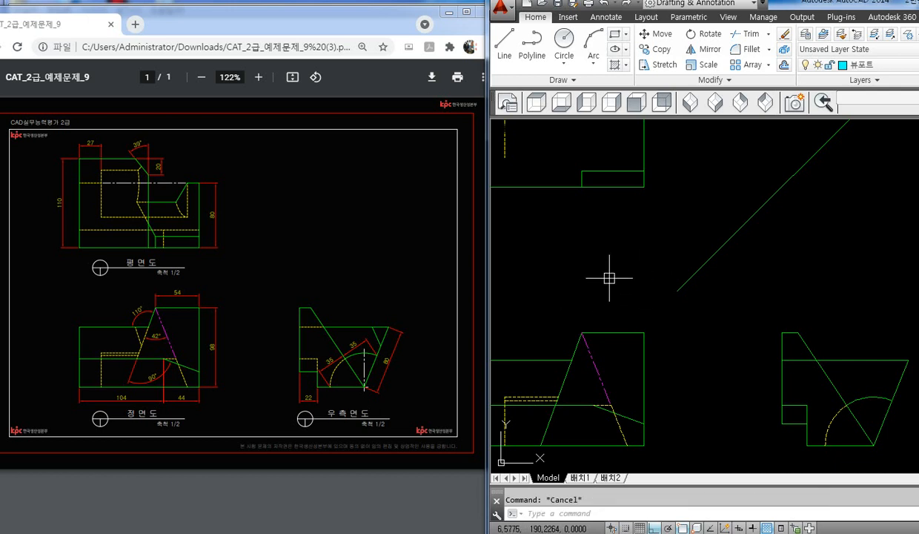
- Draw a vertical line from where the front view's sloped edge meets the left block's top edge up to the top view's upper edge
middle_drag(603, 237, 651, 273)
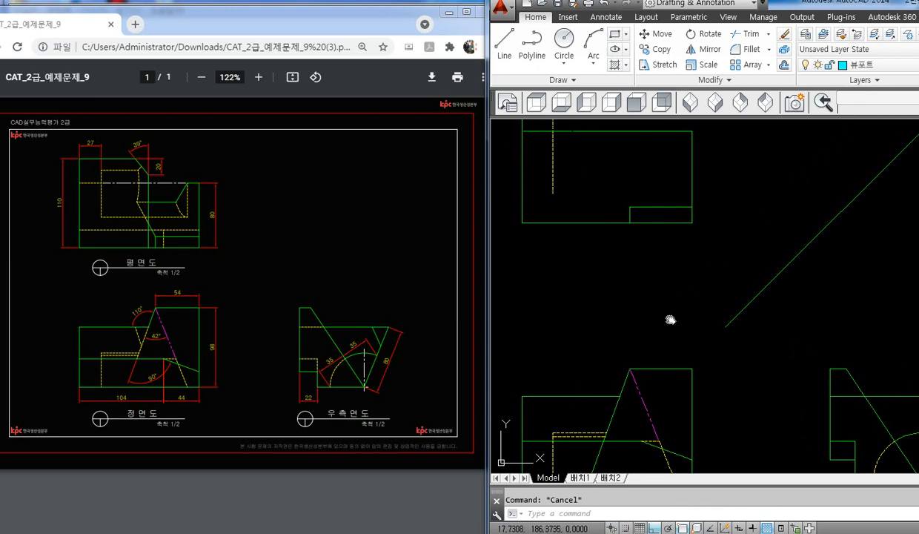
middle_drag(671, 322, 668, 301)
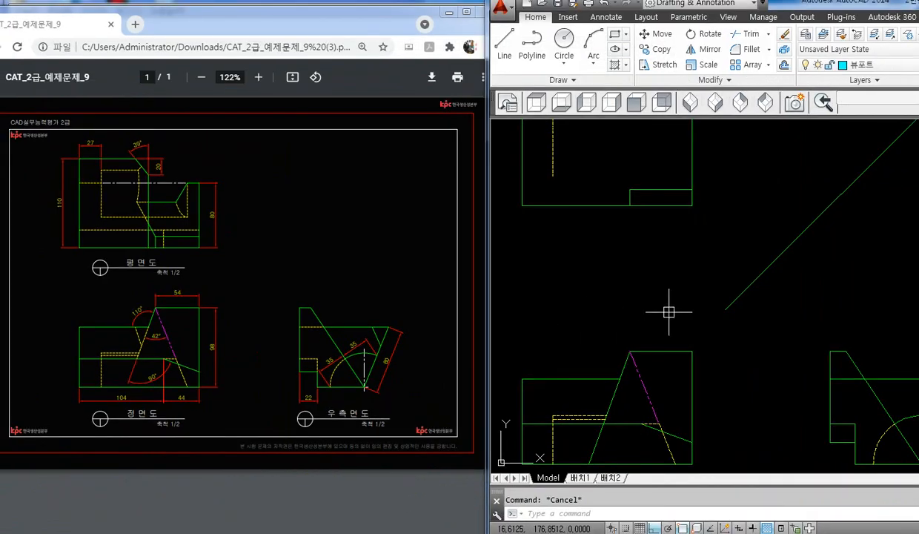
text(l)
key(Return)
click(620, 378)
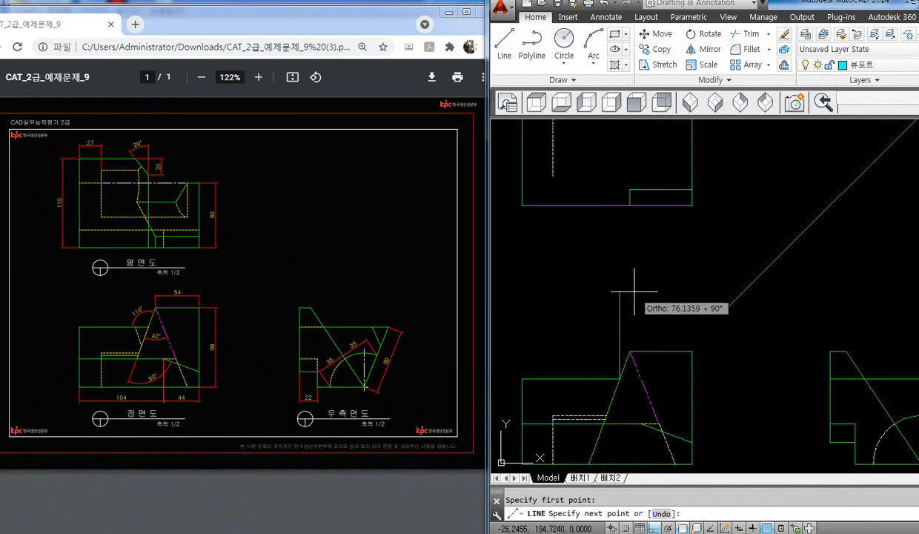
middle_drag(634, 292, 628, 389)
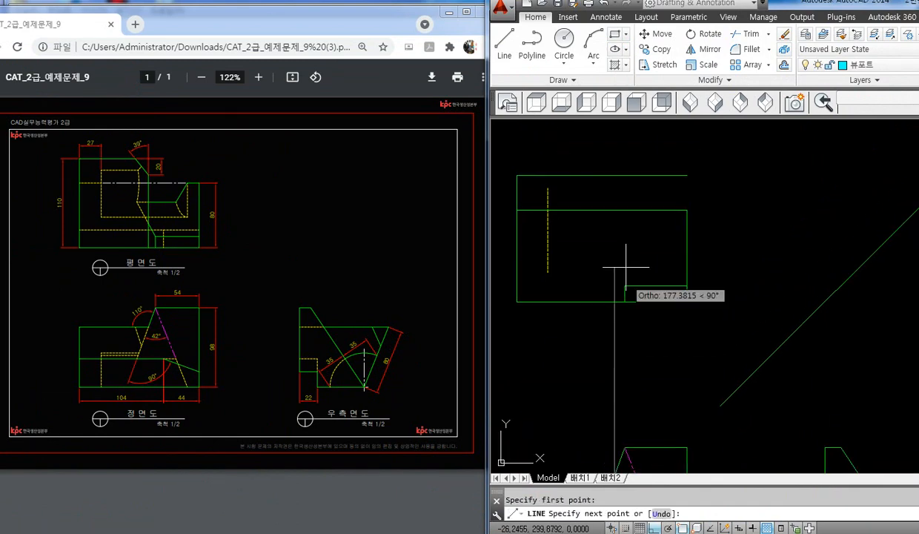
click(615, 177)
key(Return)
- Trim the new vertical line below the top view and the upper edge's overhang beyond that line
middle_drag(641, 302, 604, 301)
text(tr)
key(Return)
key(Return)
click(596, 289)
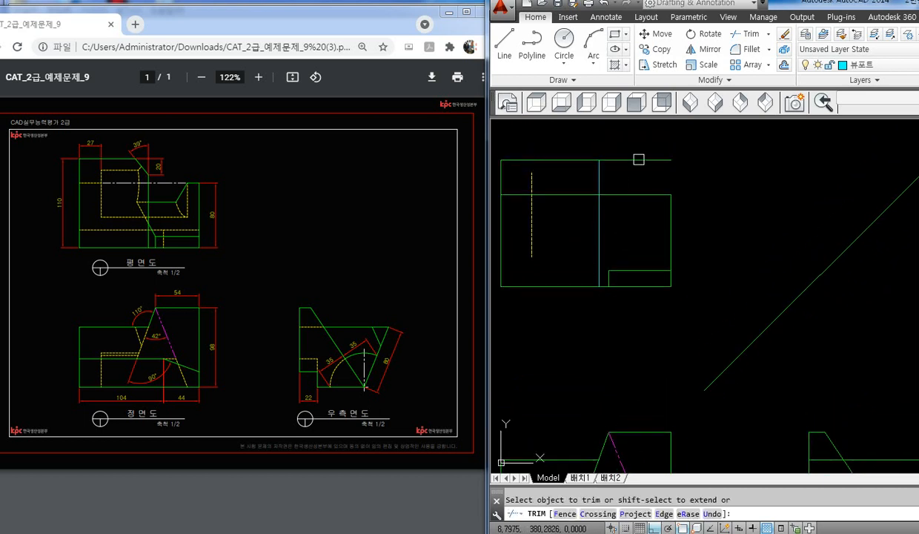
key(Return)
- Match the top view's new vertical line to the properties of the green outline
text(ma)
key(Return)
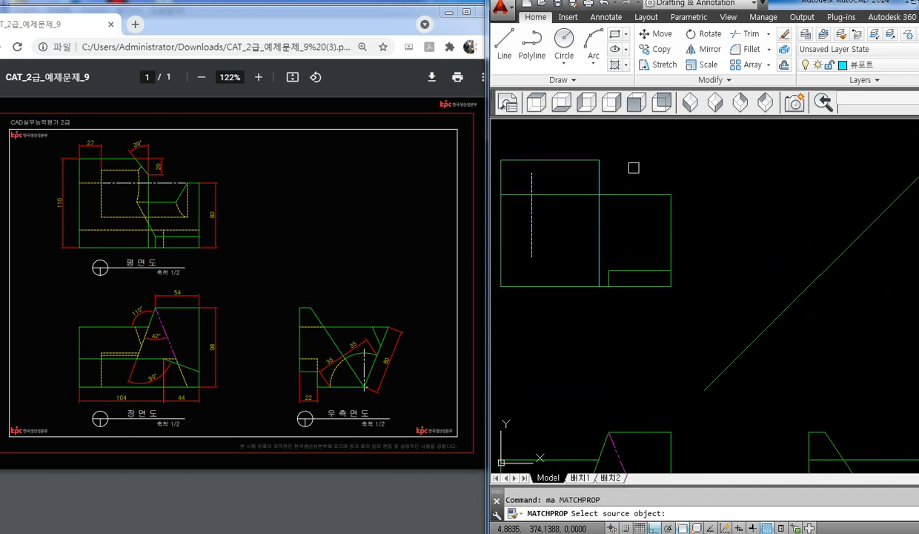
click(599, 187)
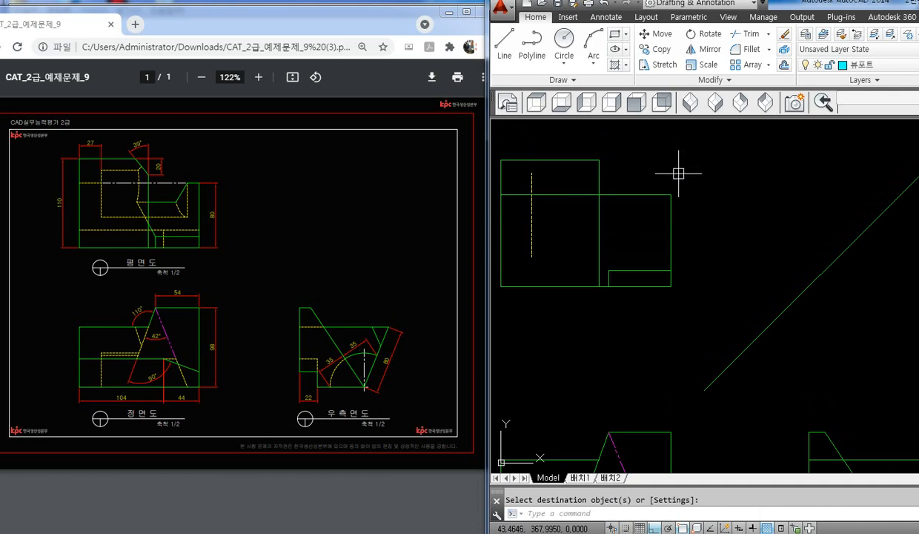
- Offset the top view's upper edge 20 mm downward
scroll(595, 159, up, 2)
key(Escape)
text(o)
key(Return)
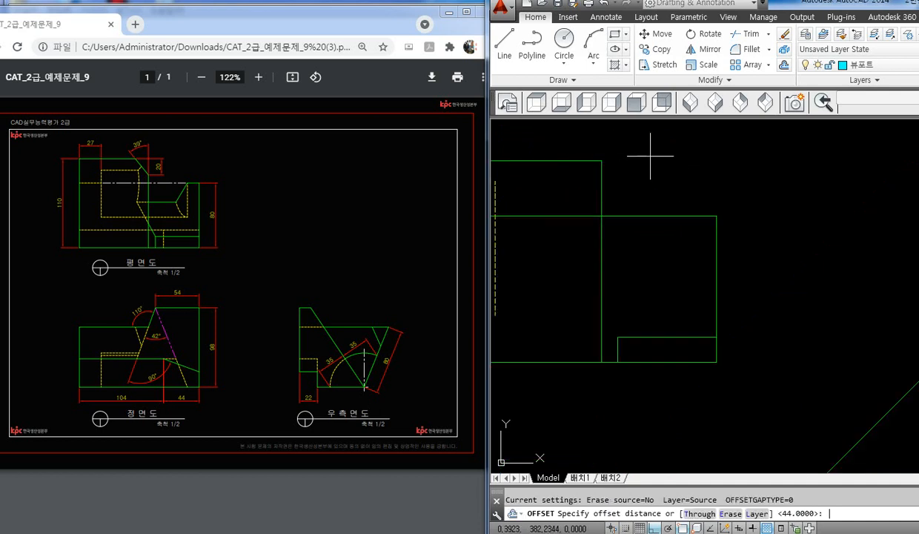
text(20)
key(Return)
click(594, 160)
click(593, 175)
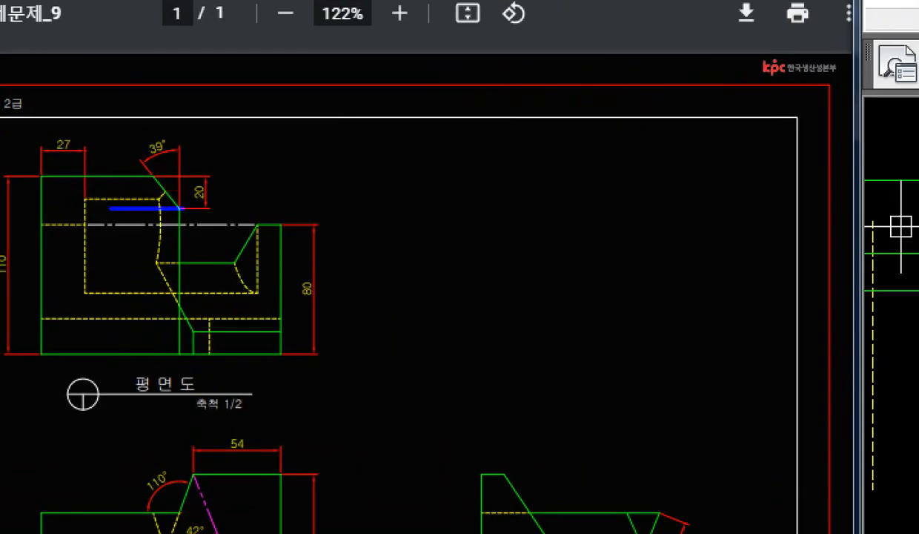
shift+drag(111, 208, 67, 208)
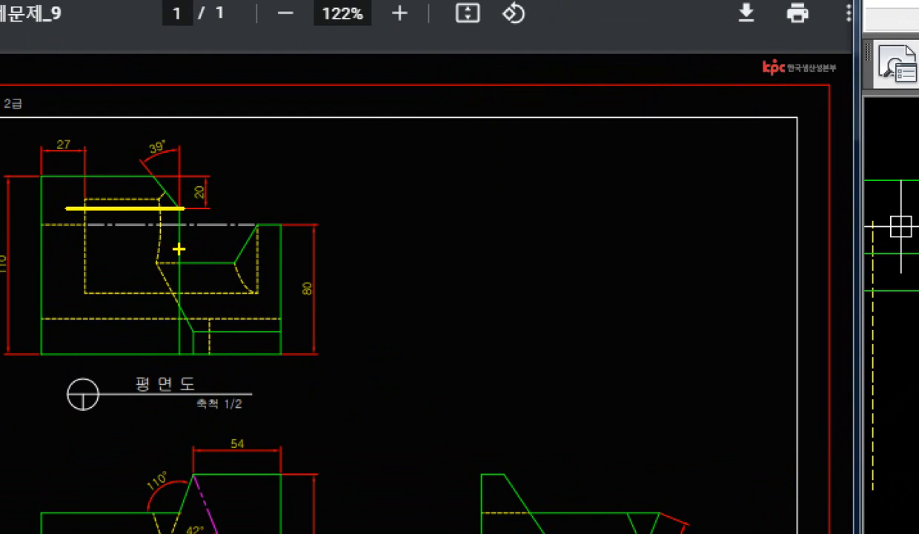
shift+drag(179, 249, 180, 137)
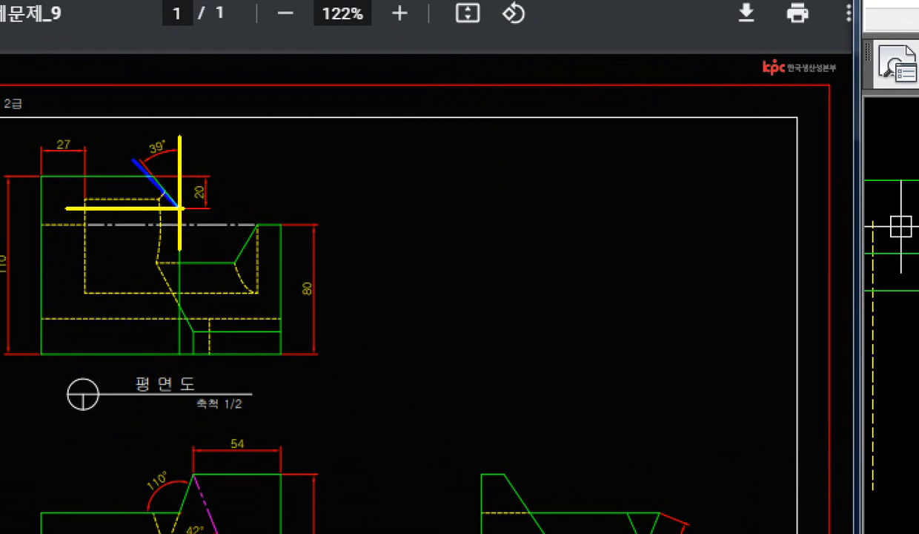
mouse_move(133, 160)
shift+mouse_down()
mouse_move(128, 154)
mouse_move(181, 152)
mouse_move(179, 163)
shift+mouse_up()
key(Escape)
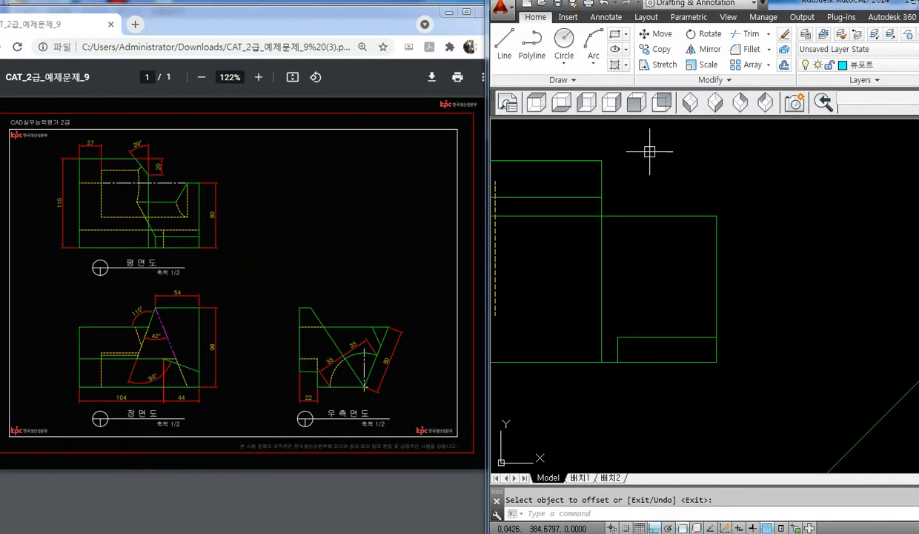
- Rotate a copy of the top view's inner vertical line by 39° about the right end of the offset line
key(Escape)
text(ro)
key(Return)
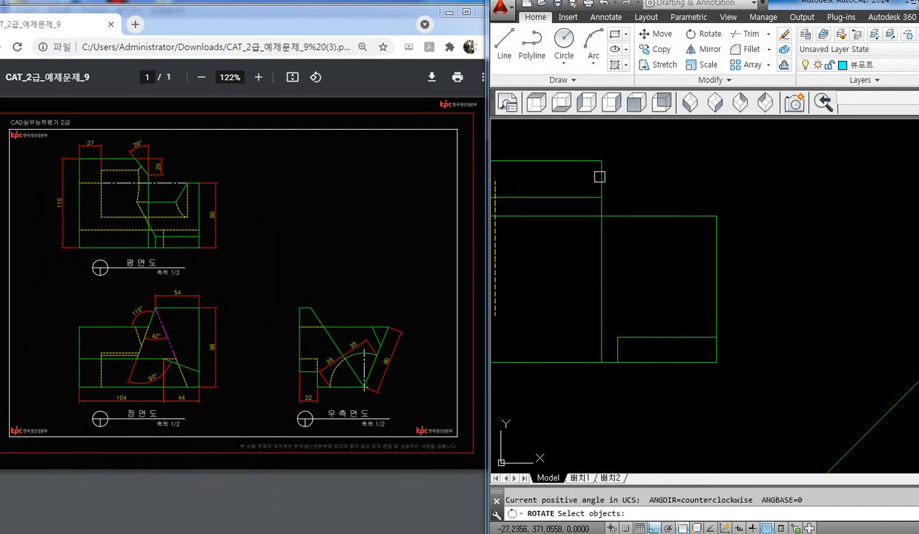
click(600, 176)
key(Return)
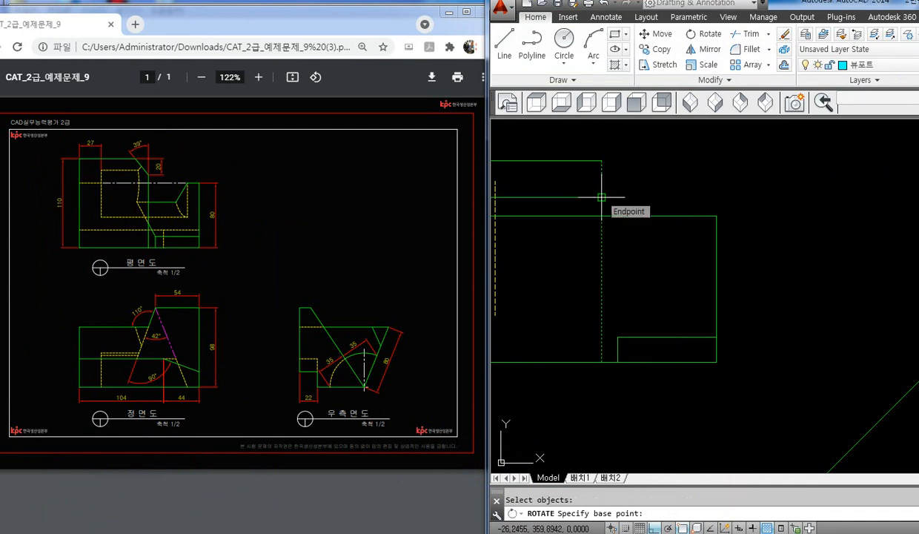
click(601, 197)
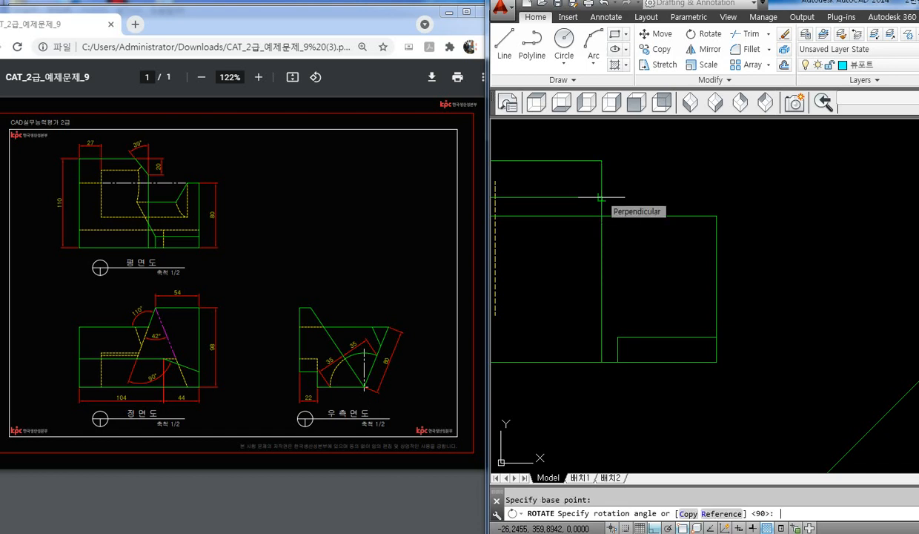
text(c)
key(Return)
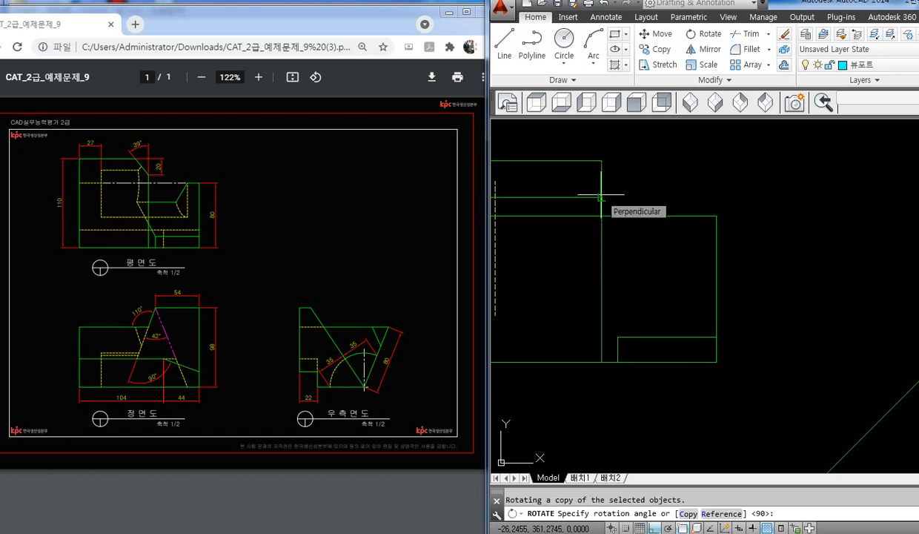
text(39)
key(Return)
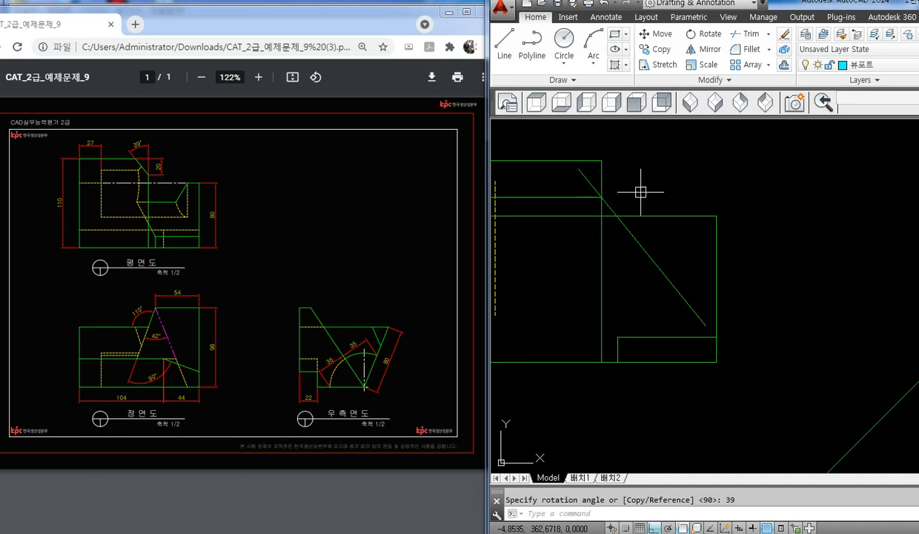
- Extend and trim the 39° line and adjoining edges into a chamfered corner, and erase the offset helper line
text(ex)
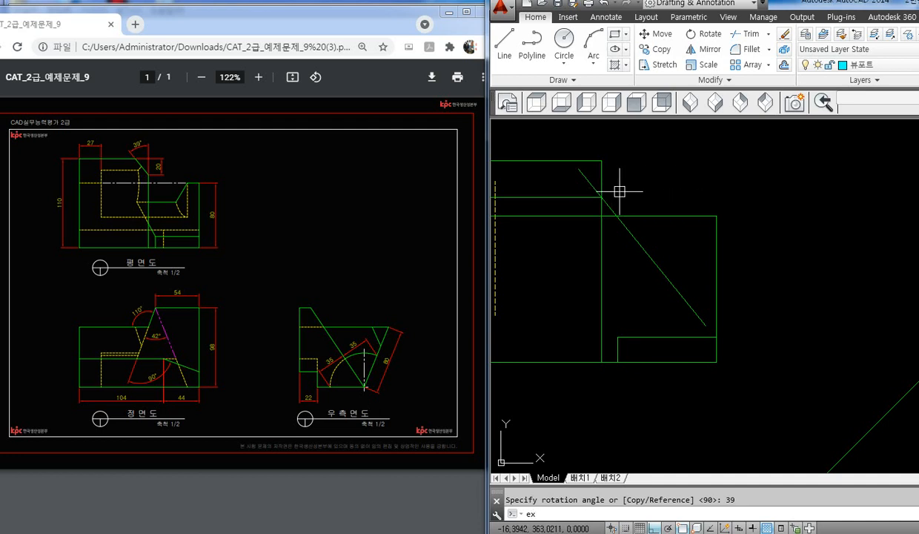
key(Return)
key(Return)
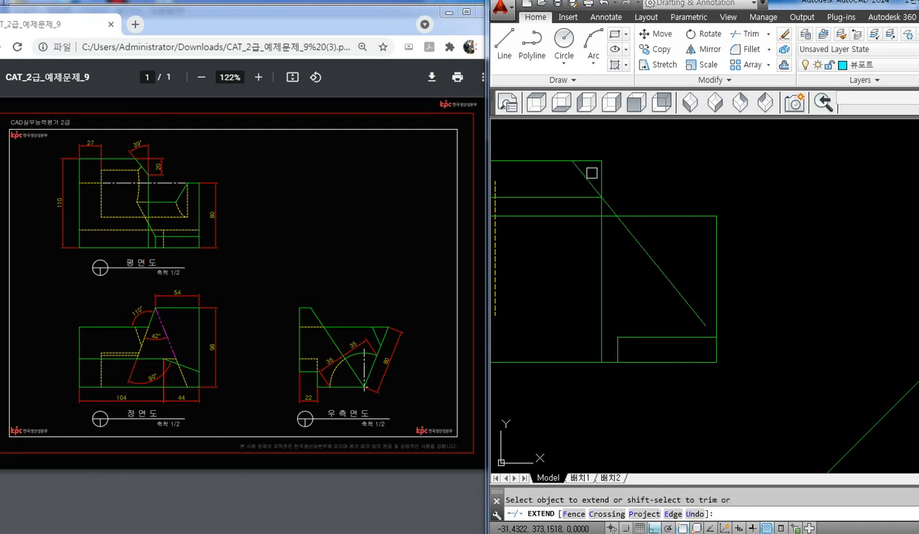
shift+click(650, 259)
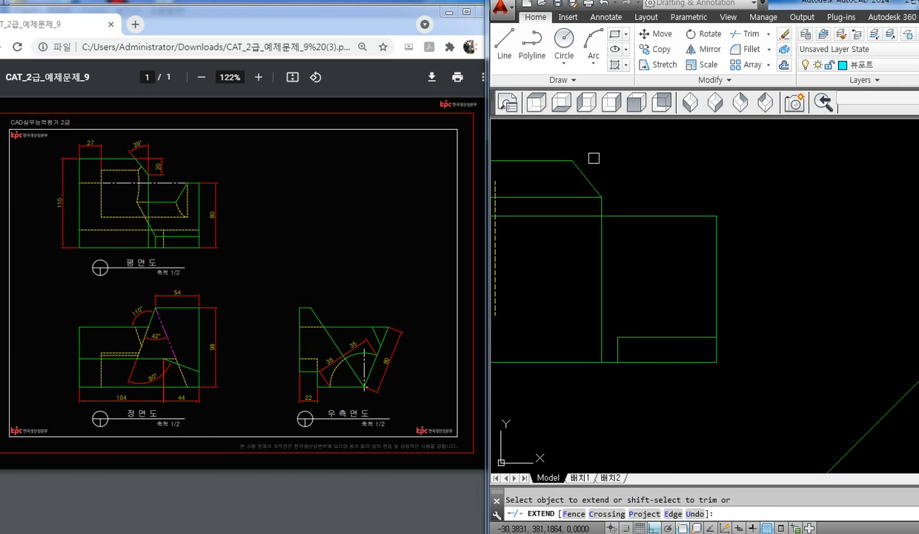
key(Escape)
click(593, 197)
key(Delete)
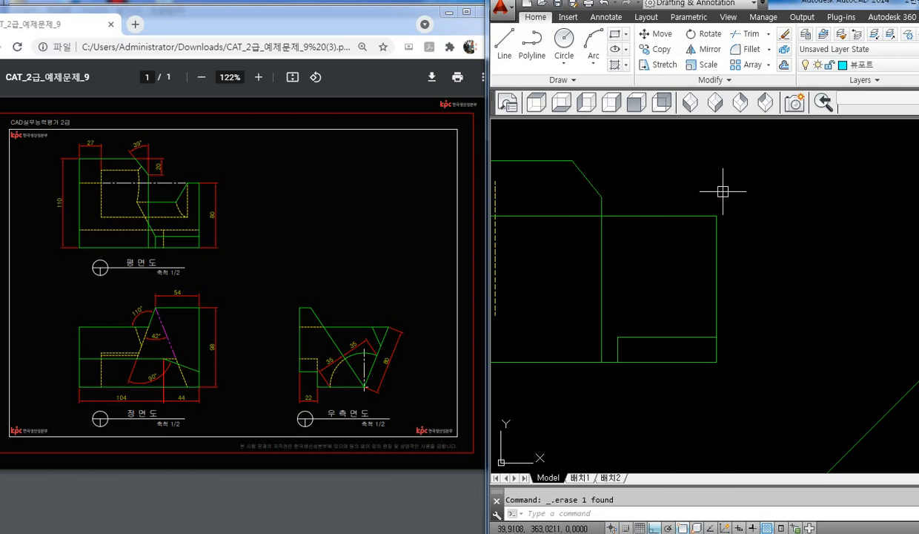
scroll(723, 191, down, 2)
key(F8)
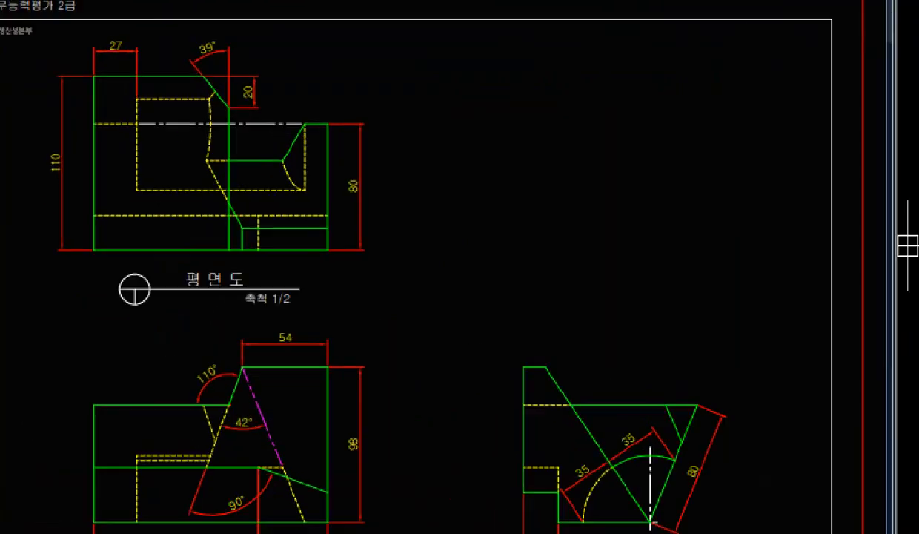
drag(214, 252, 311, 251)
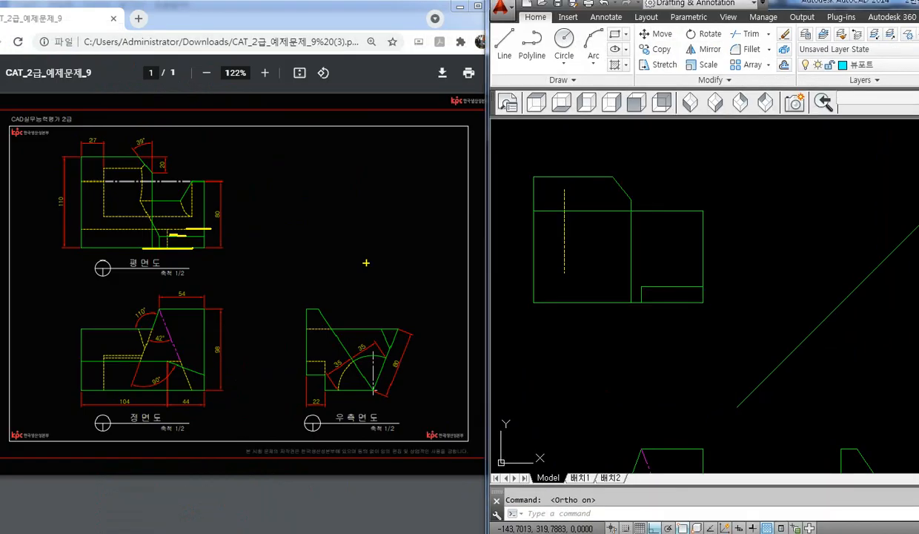
- Draw a short vertical line upward from the right-side view's top corner where the sloped edge begins
middle_drag(721, 345, 699, 273)
text(l)
key(Return)
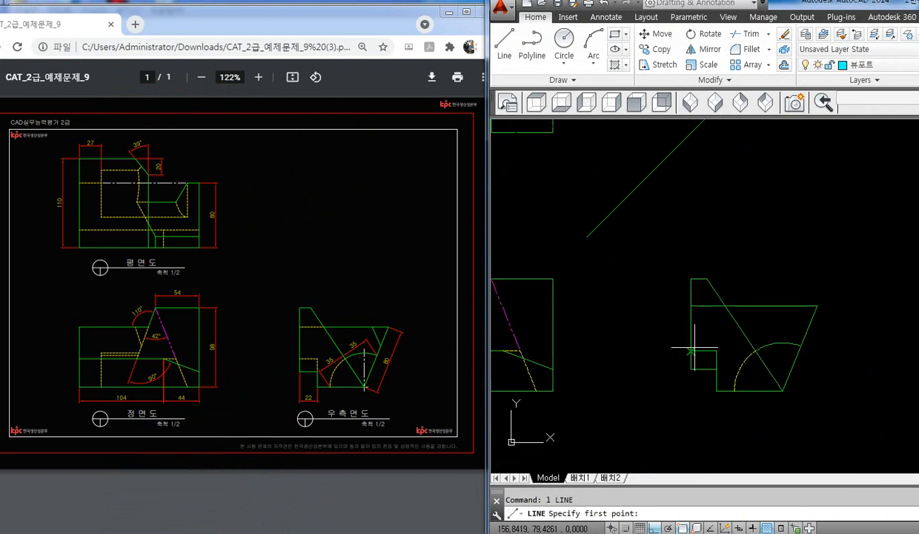
scroll(731, 358, up, 2)
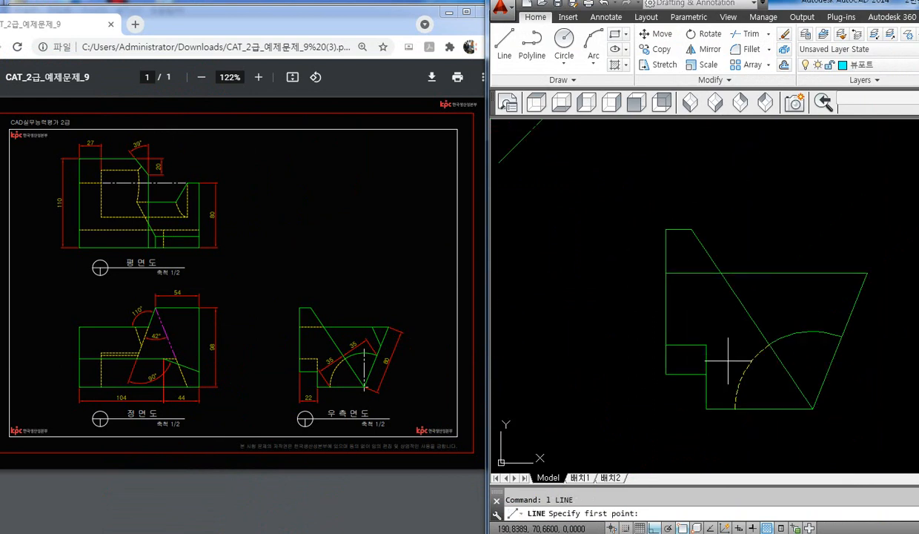
click(693, 229)
click(692, 186)
key(Return)
key(Return)
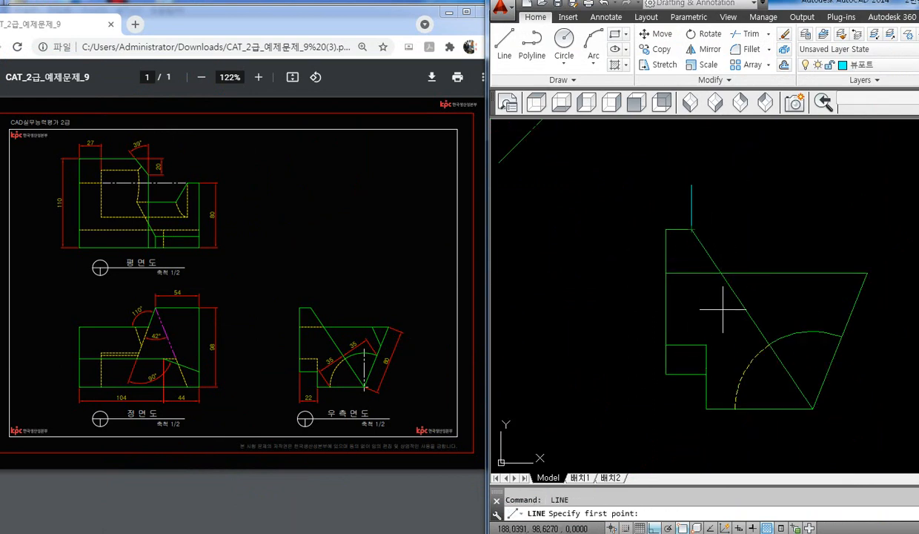
- Project the right-side view's upper-right notch corner up past the 45° line and across from it to the top view's left edge
click(707, 344)
scroll(709, 320, down, 2)
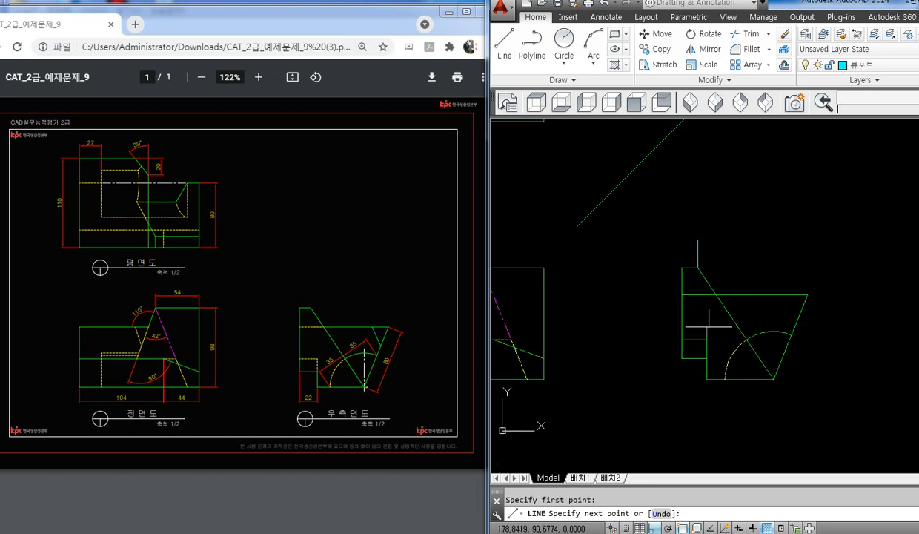
middle_drag(709, 219, 747, 345)
click(720, 175)
key(Return)
key(Return)
click(747, 219)
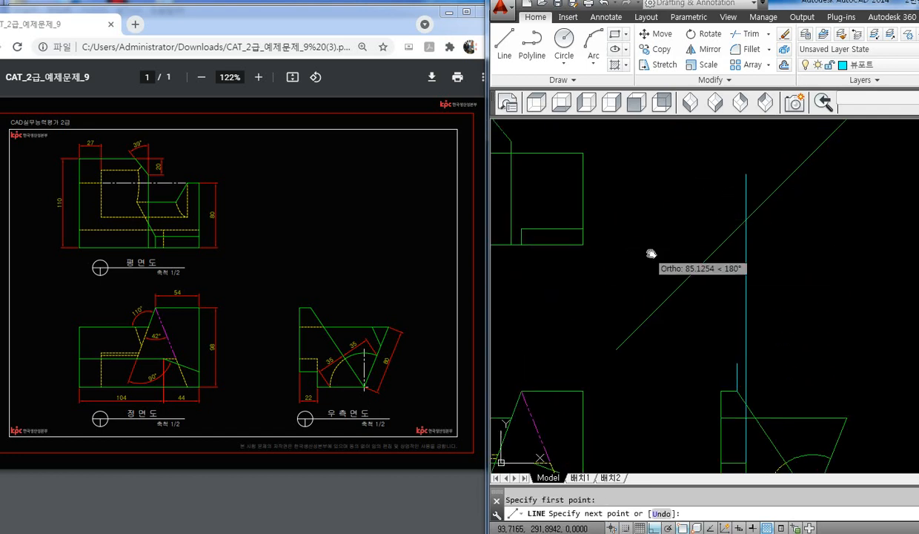
middle_drag(533, 265, 646, 293)
click(527, 248)
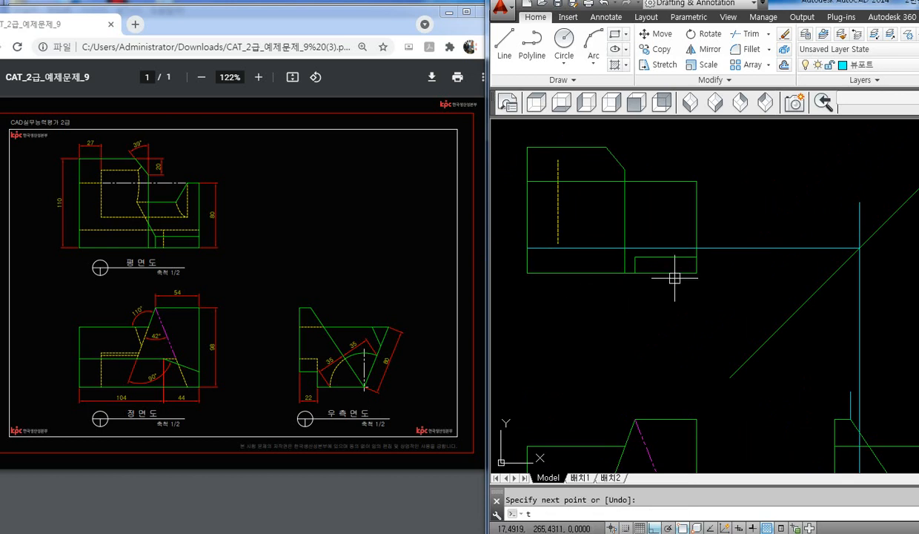
key(Return)
- Trim the horizontal projection line at the top view's right edge and match its properties to the yellow hidden line
text(tr)
key(Return)
key(Return)
click(720, 248)
text(ma)
key(Return)
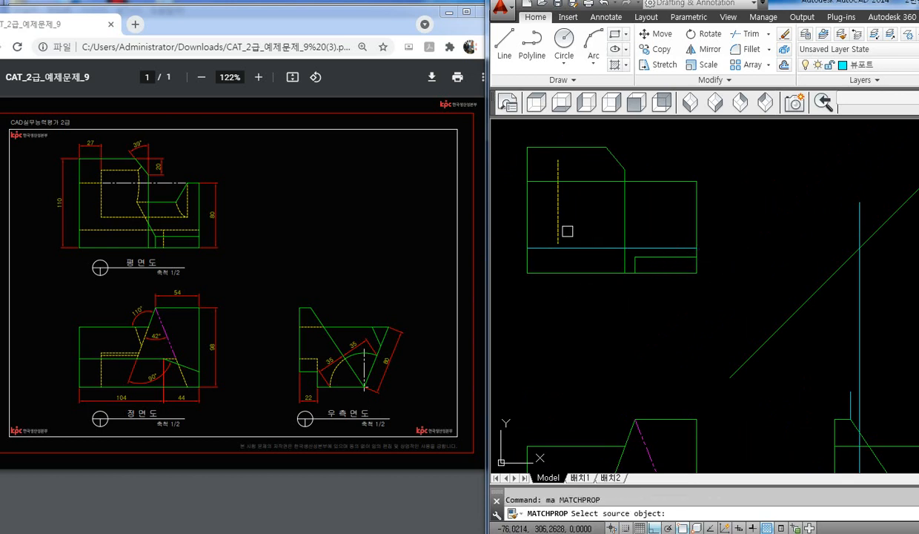
click(557, 223)
click(591, 248)
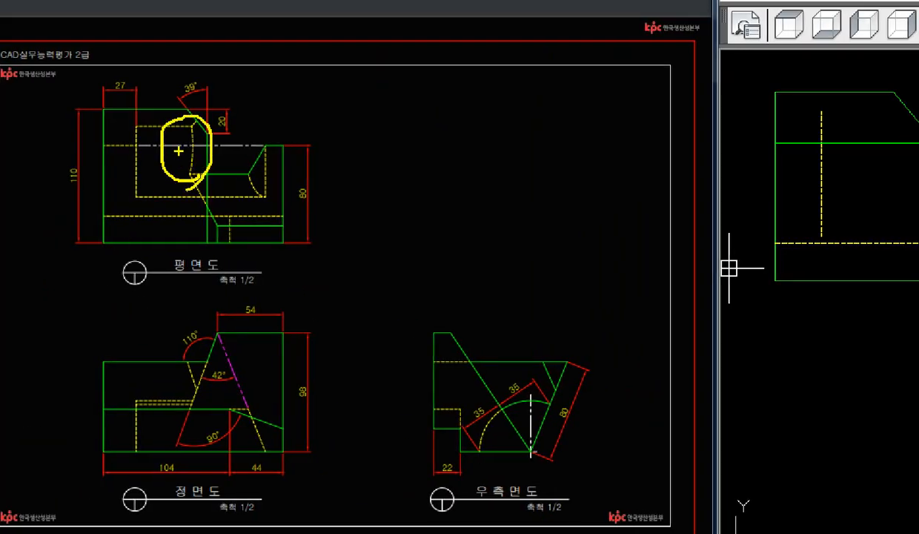
mouse_move(179, 151)
mouse_down()
mouse_move(178, 315)
mouse_move(189, 412)
mouse_up()
drag(219, 312, 177, 450)
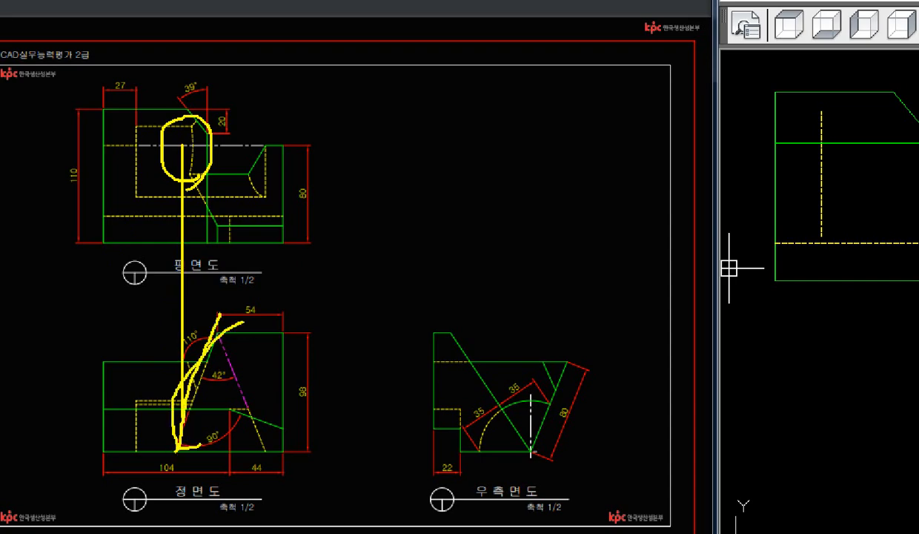
drag(243, 321, 189, 473)
key(Escape)
click(544, 310)
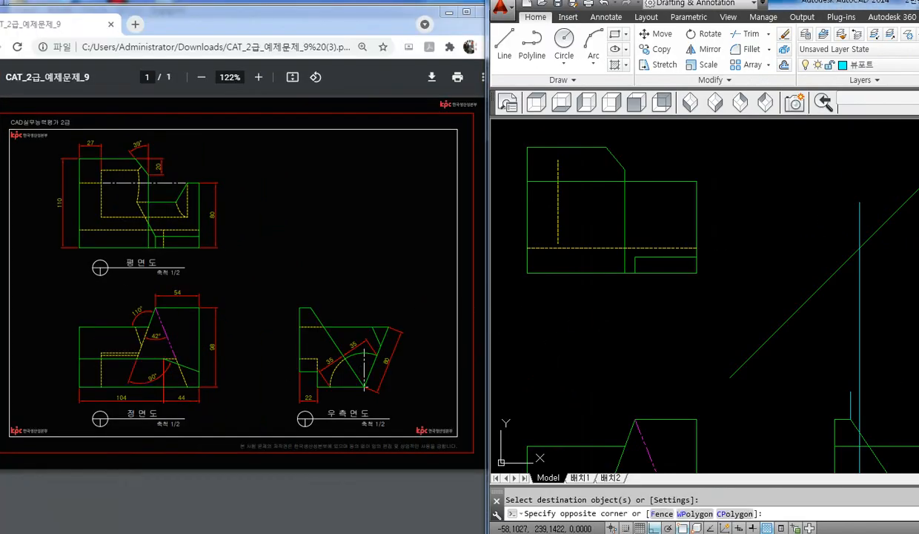
key(Escape)
- Erase the vertical projection line running up from the side view past the 45° line
click(869, 340)
click(812, 367)
middle_drag(844, 371, 779, 307)
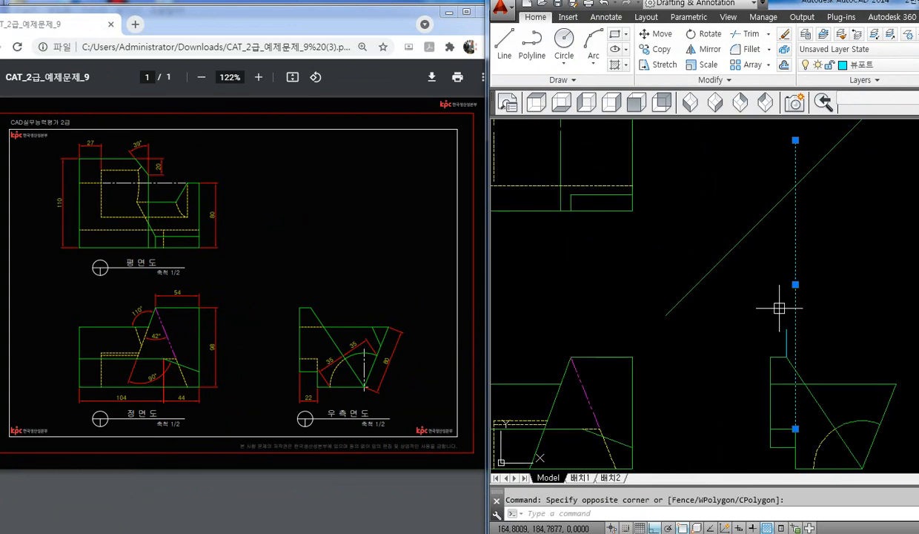
key(Delete)
scroll(730, 311, down, 3)
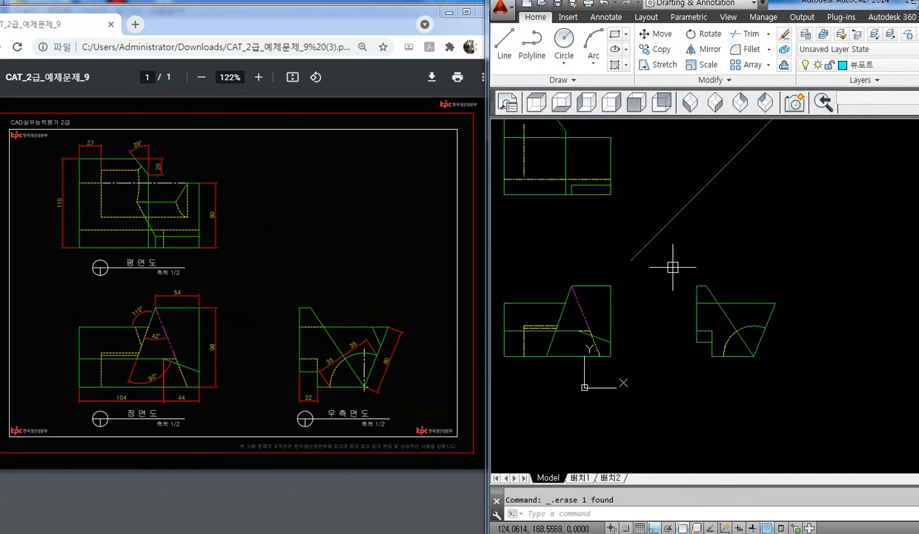
- Draw a circle over the side view's arc, centred on the lower vertex of the slanted edges and passing through the arc's end
scroll(774, 363, up, 4)
text(c)
key(Return)
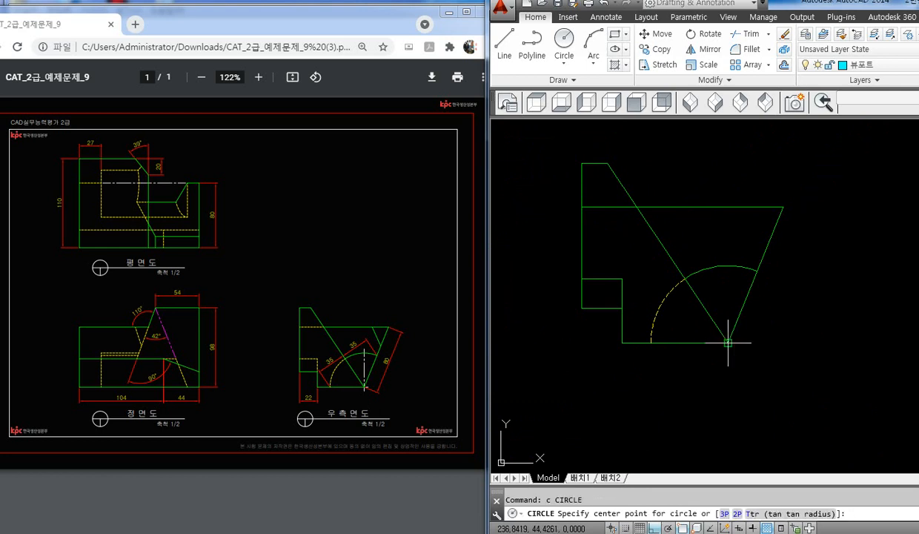
click(728, 342)
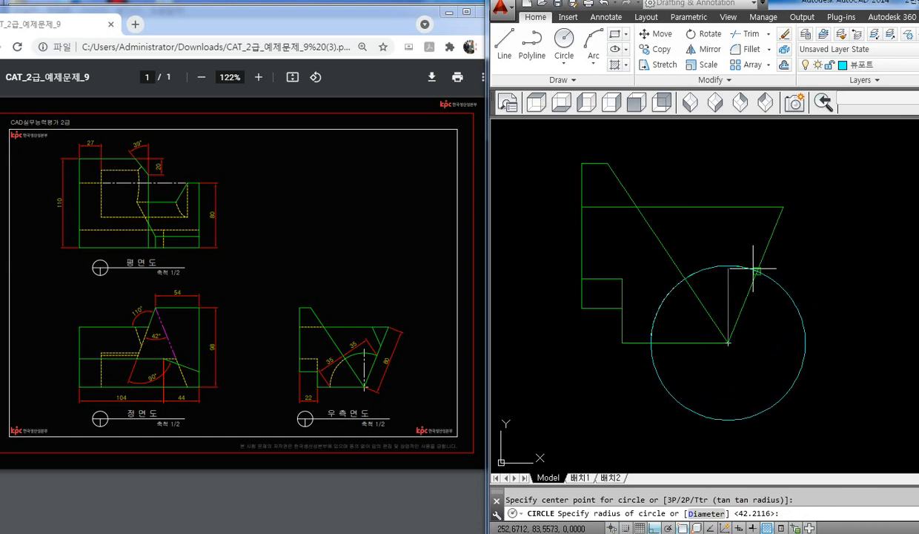
click(753, 268)
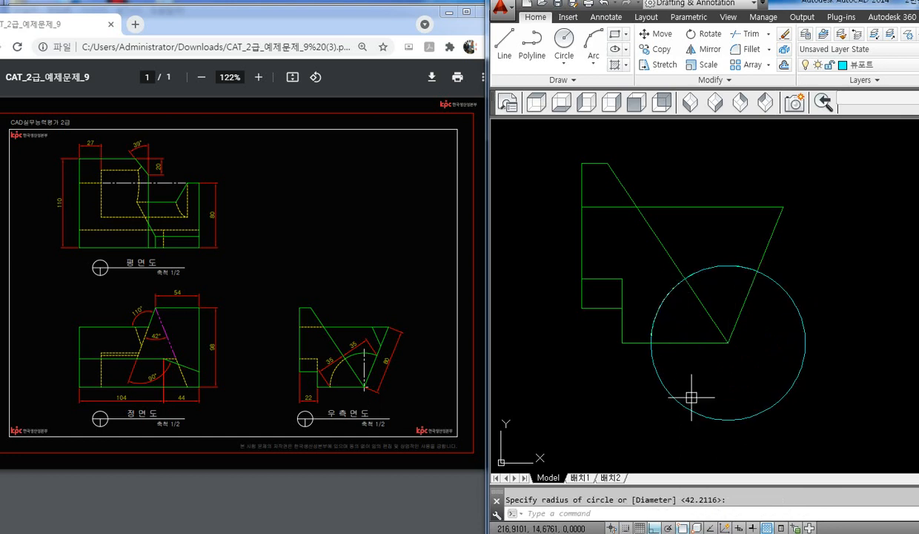
- Make 중심선 the current layer and draw a vertical line from the circle's centre up past the 45° line
scroll(675, 365, down, 5)
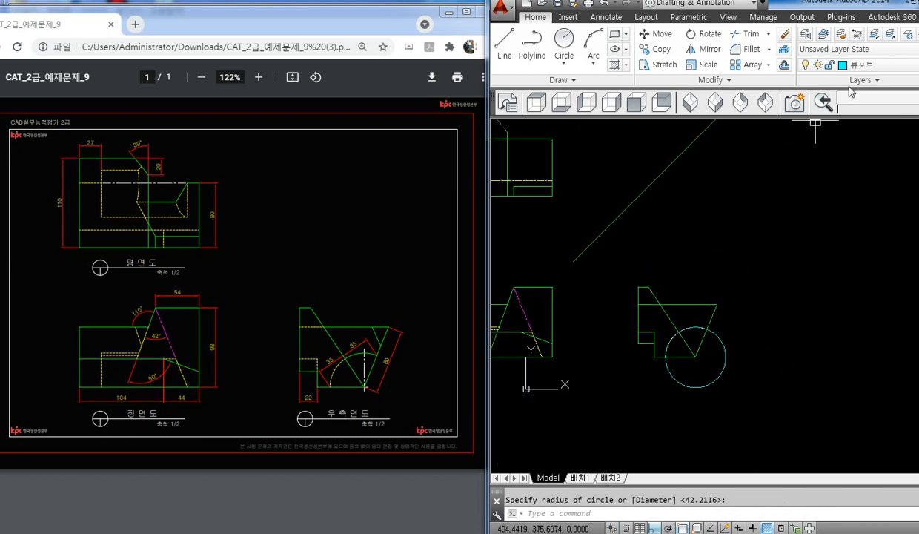
click(815, 65)
click(853, 188)
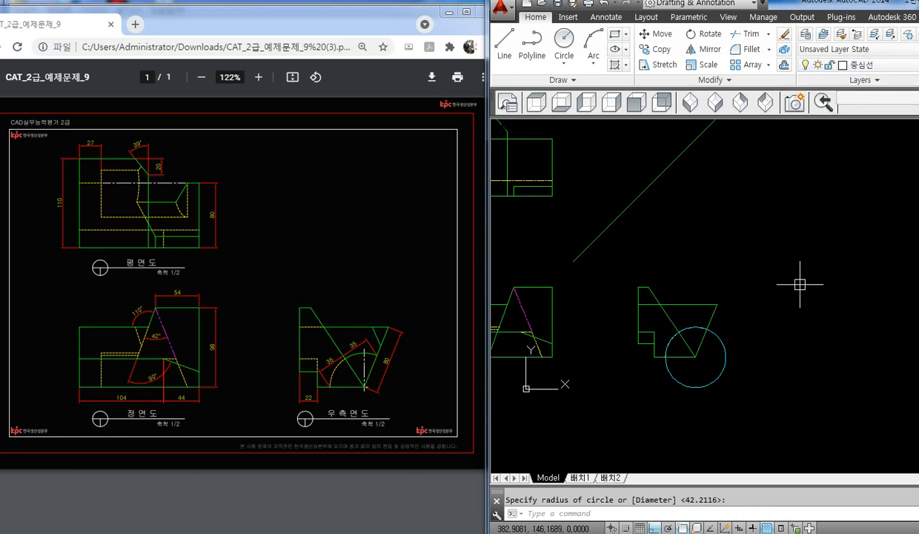
text(l)
key(Return)
click(695, 357)
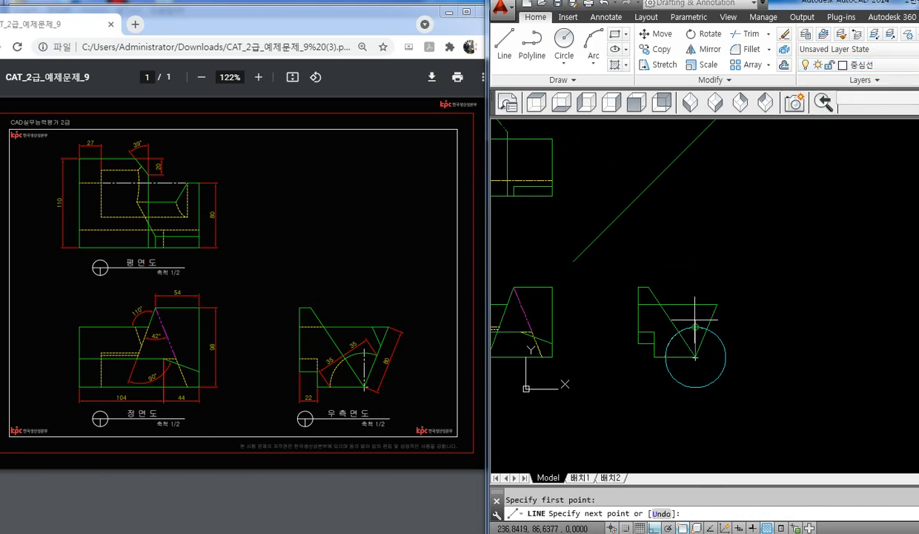
middle_drag(671, 198, 719, 266)
click(720, 163)
key(Return)
- Draw a horizontal centre line from the vertical line's intersection with the 45° line across the whole top view
key(Return)
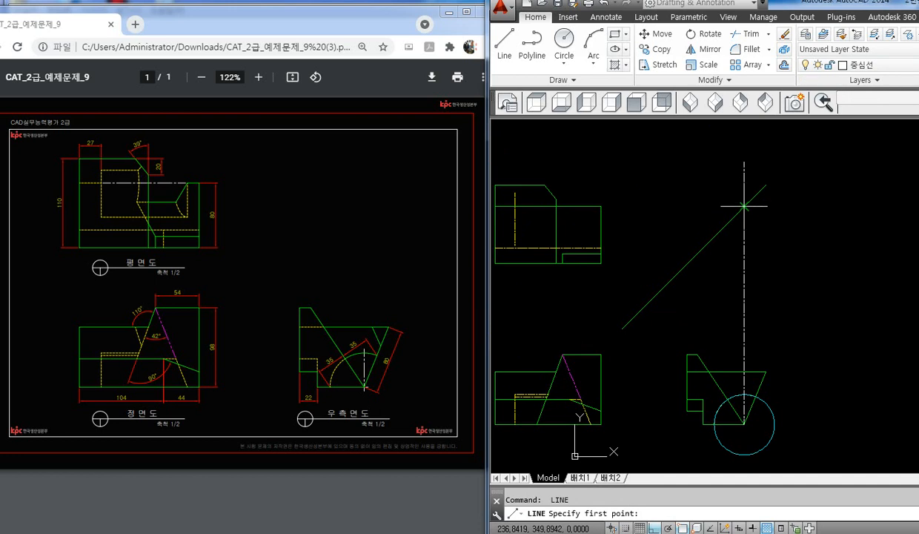
click(743, 208)
middle_drag(696, 217, 796, 191)
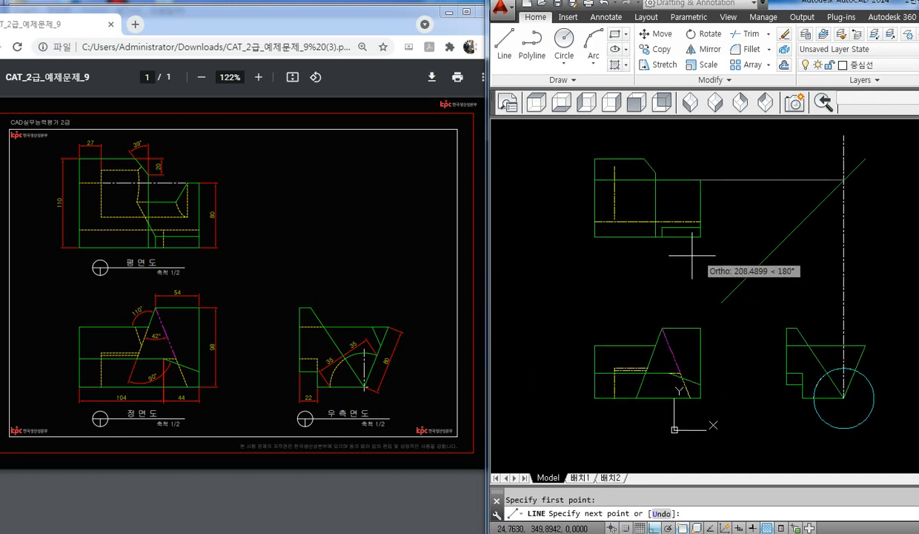
click(530, 263)
key(Return)
- Draw a horizontal centre line from the circle's centre along the base of the front view
scroll(857, 404, up, 4)
key(Return)
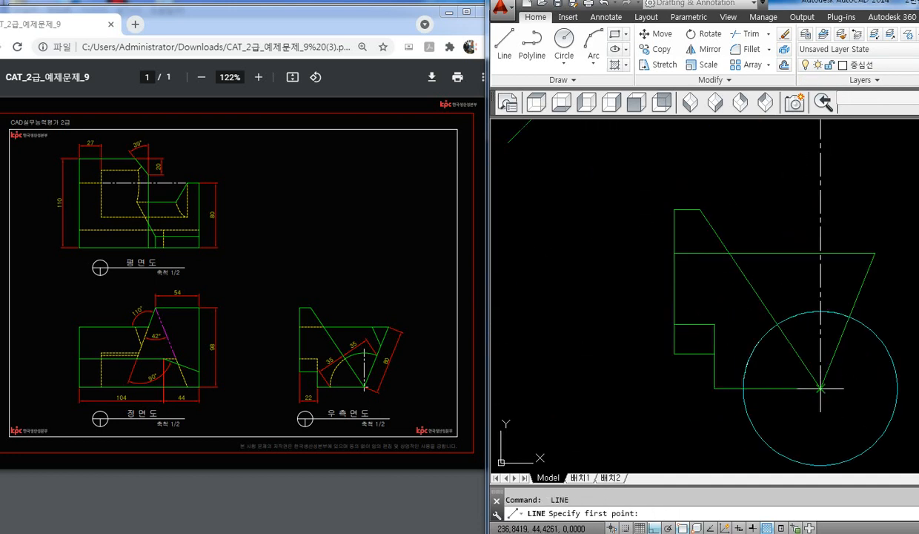
click(820, 387)
scroll(821, 386, down, 4)
middle_drag(752, 391, 795, 379)
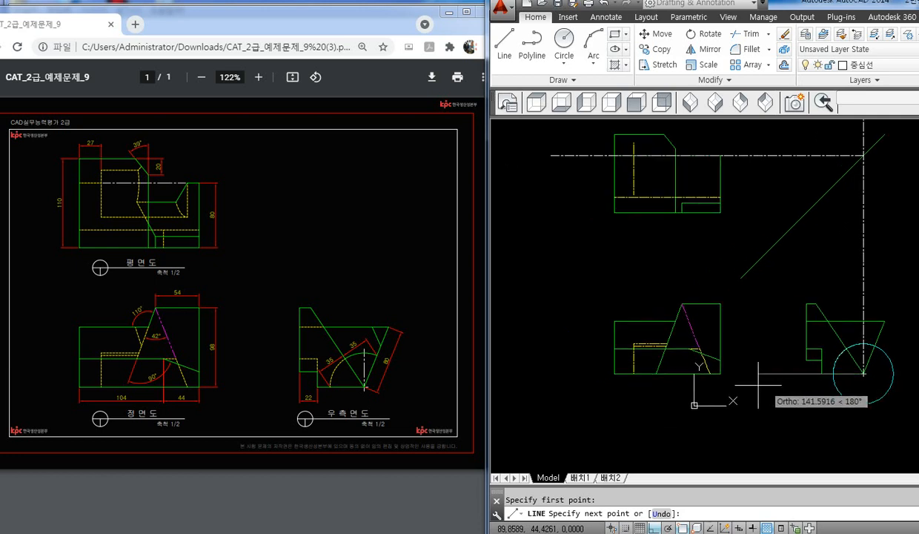
click(632, 408)
key(Return)
- Draw a vertical centre line from the lower end of the front view's slanted edge up through the top view
key(Return)
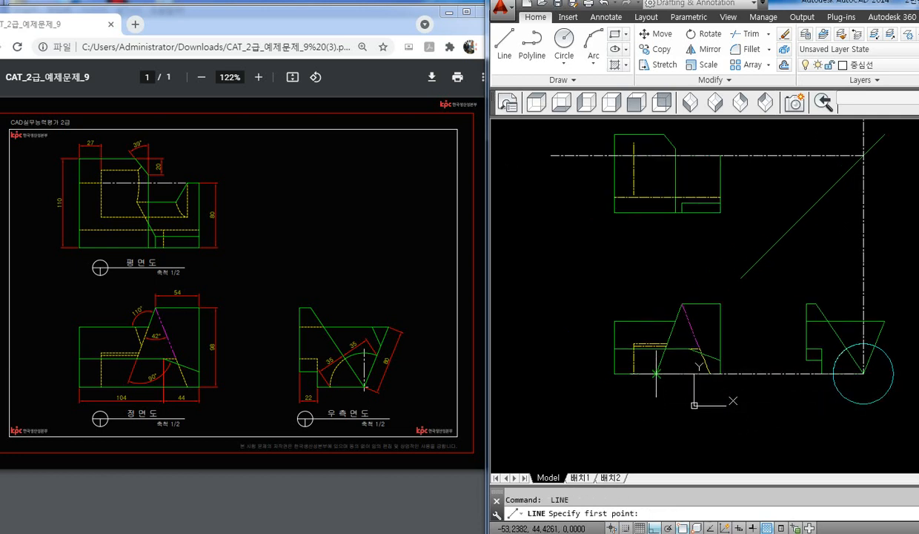
click(656, 373)
middle_drag(654, 265, 642, 312)
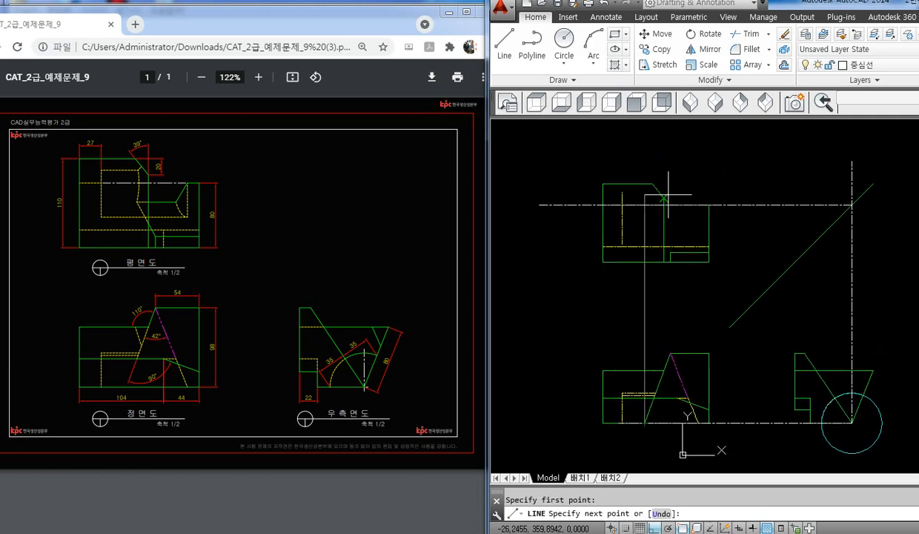
click(675, 155)
key(Return)
middle_drag(671, 221, 652, 219)
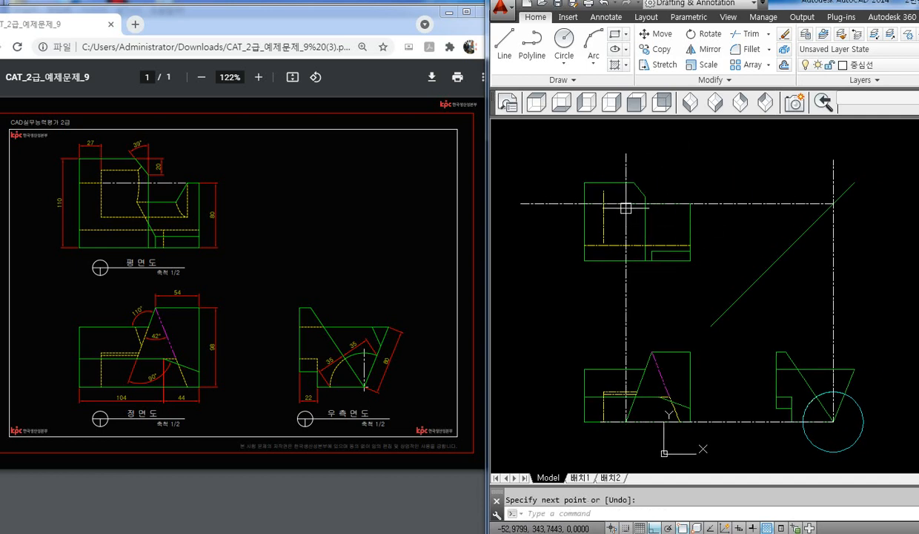
- Make 뷰포트 the current layer and draw a vertical line from the circle's left quadrant up past the 45° line
click(898, 67)
click(865, 140)
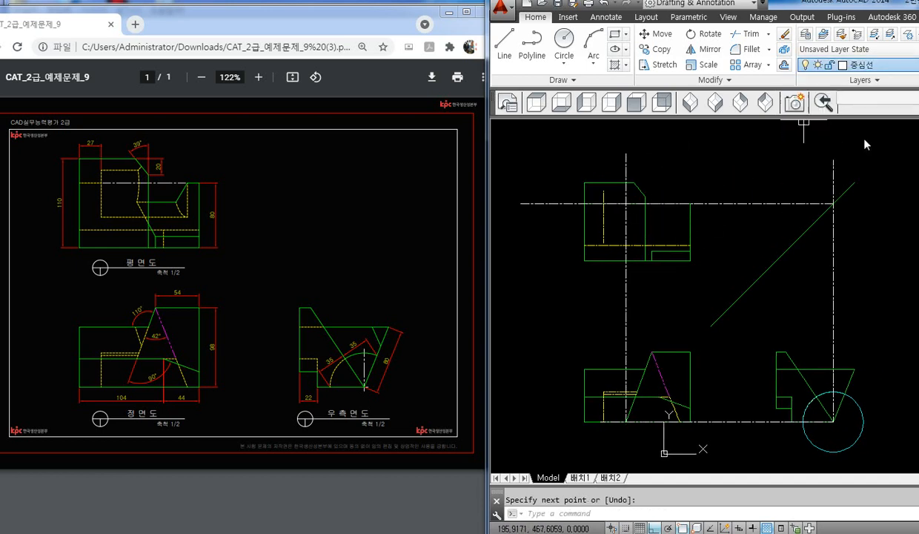
text(l)
key(Return)
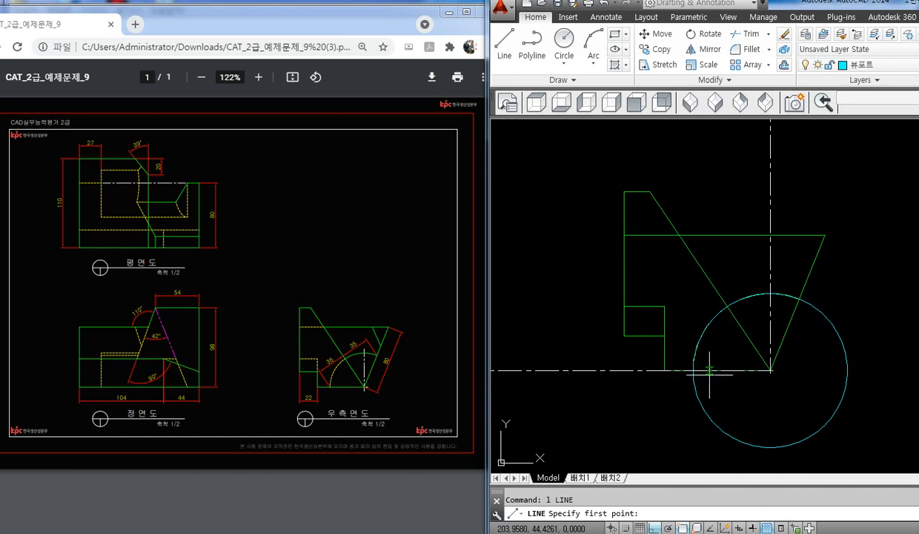
click(693, 370)
scroll(691, 368, down, 2)
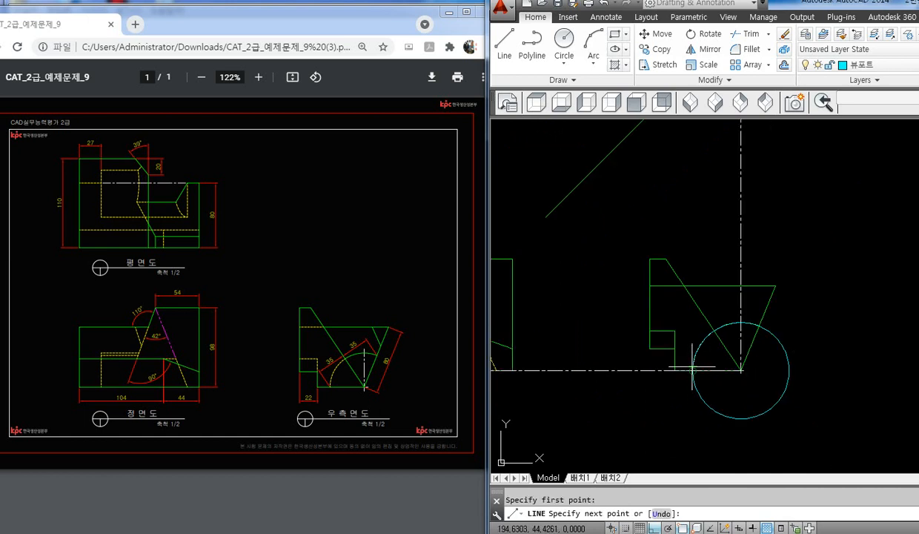
middle_drag(697, 231, 714, 356)
click(694, 170)
key(space)
- Draw a horizontal projection line from the quadrant line's intersection with the 45° line across the top view
key(space)
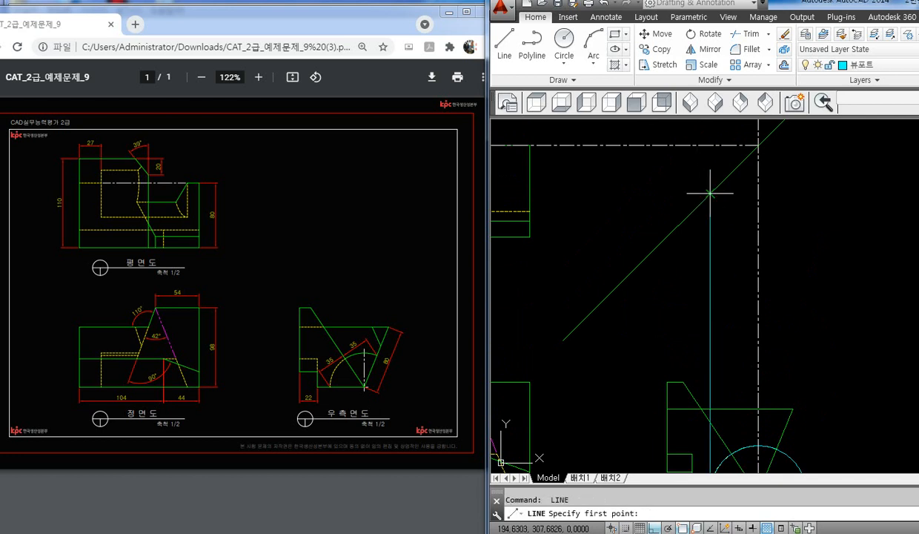
click(711, 193)
scroll(710, 193, down, 2)
middle_drag(687, 197, 743, 202)
click(554, 273)
key(space)
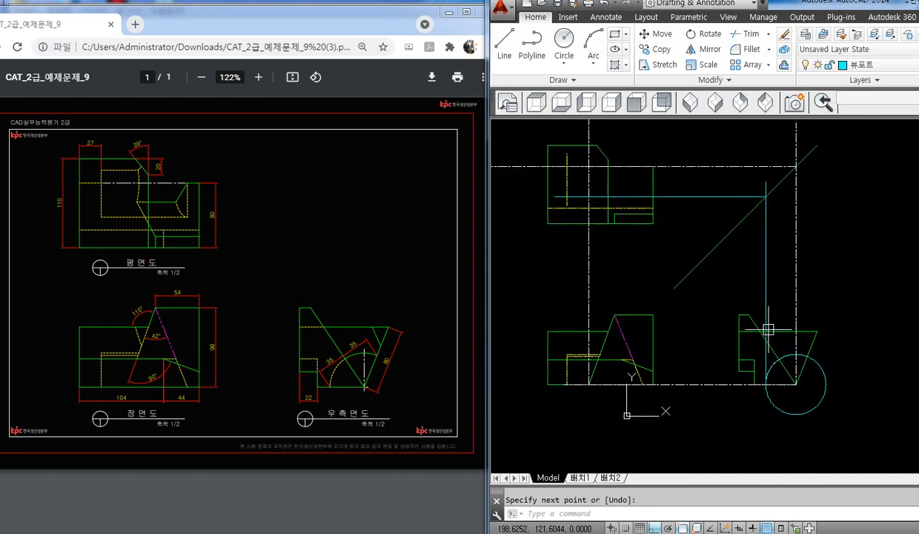
- Draw a horizontal projection line from the circle's top quadrant to the slanted edge in the front view
scroll(842, 389, up, 2)
key(space)
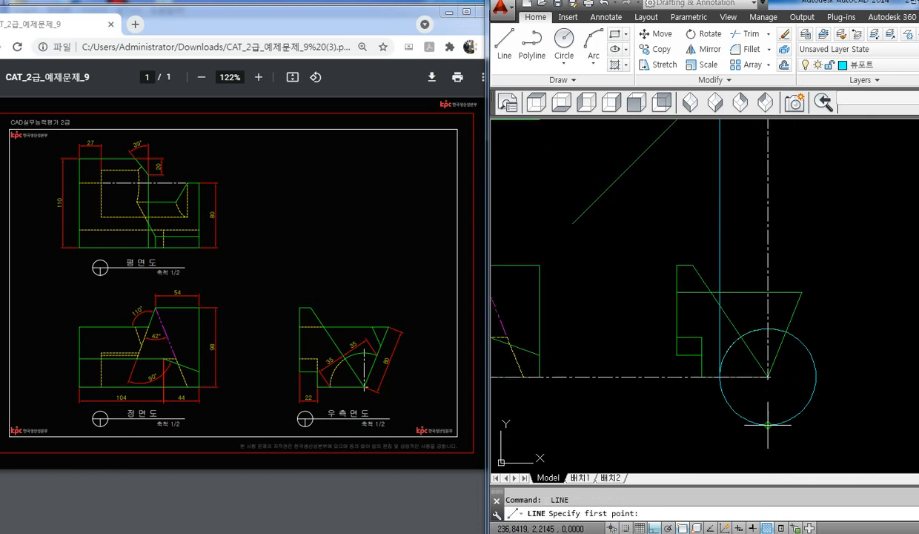
click(768, 328)
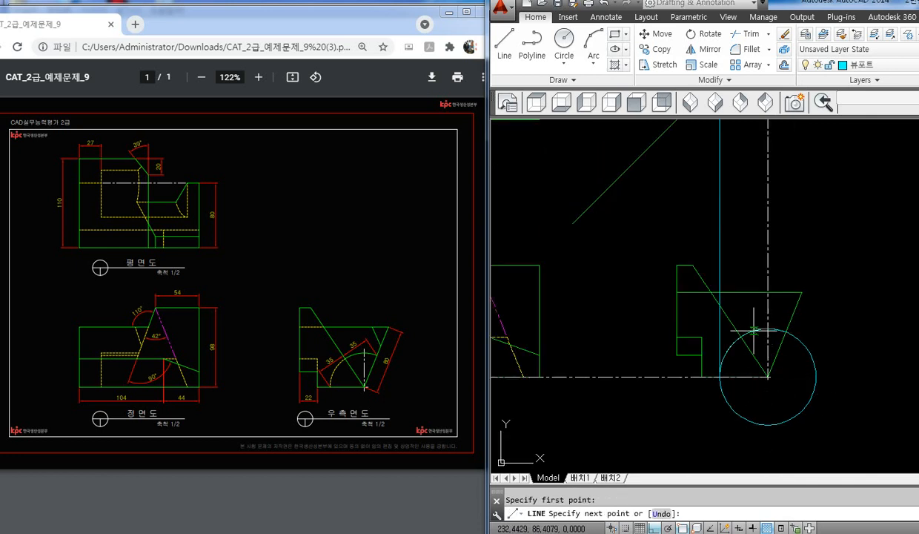
middle_drag(602, 334, 806, 322)
scroll(697, 318, up, 5)
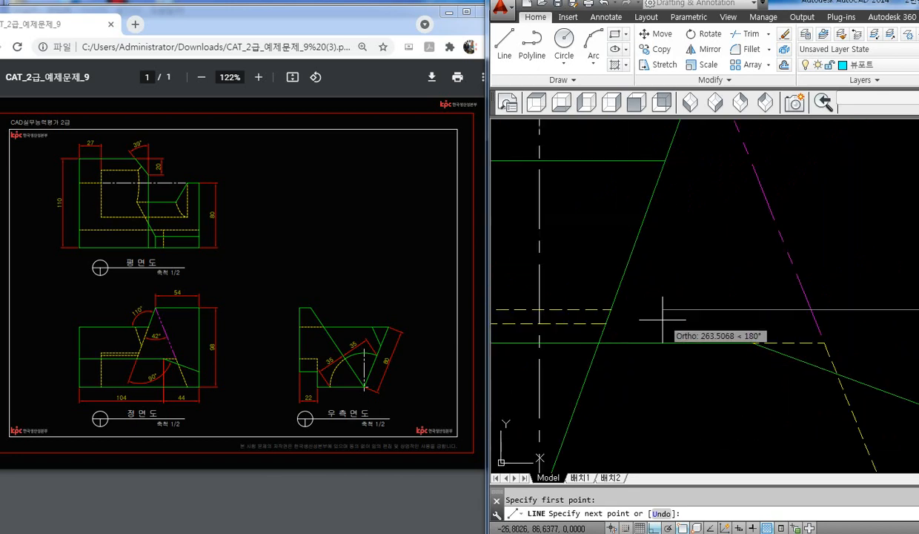
click(612, 310)
key(space)
- Draw a vertical projection line from that point on the front view's slanted edge up through the top view
key(space)
click(612, 309)
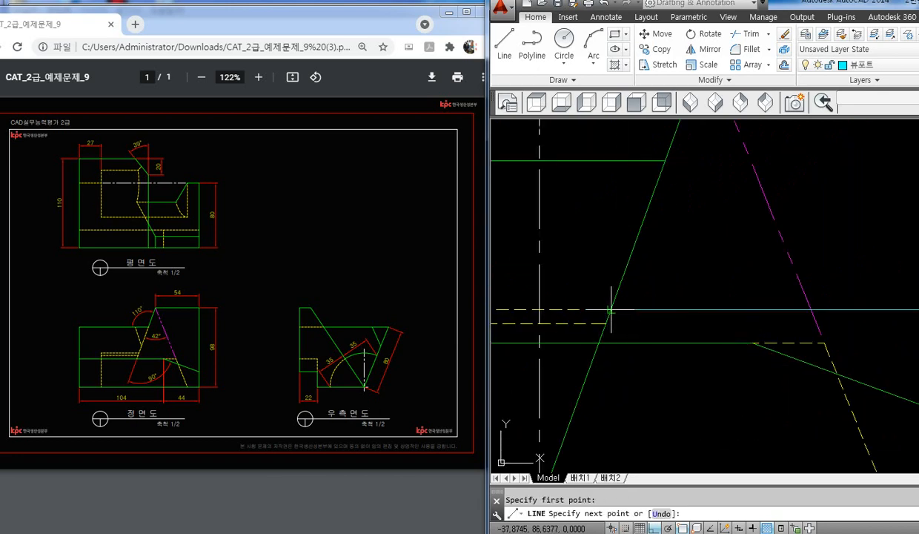
scroll(665, 199, down, 6)
click(670, 161)
key(space)
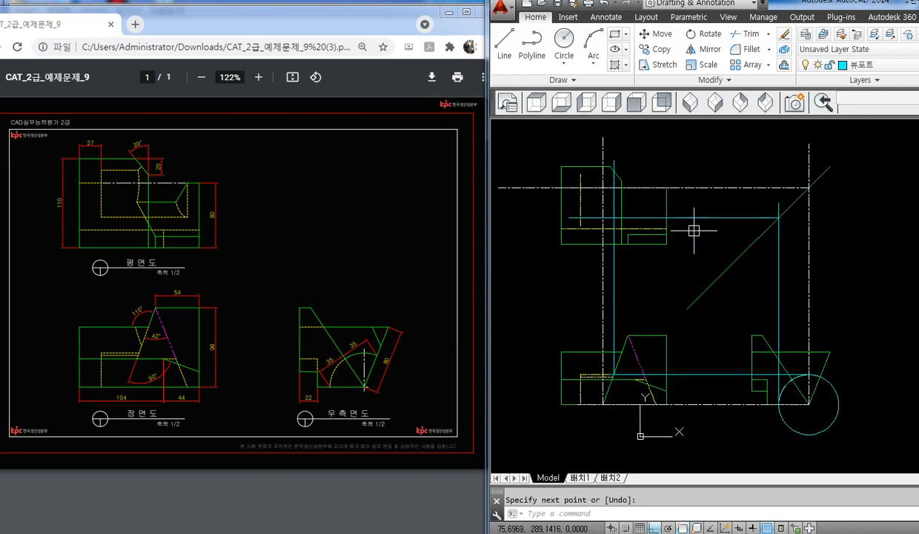
- Draw an ellipse centred on the top view's crossing centre lines, its axes reaching the vertical and horizontal projection lines
middle_drag(859, 295, 843, 300)
text(z)
key(space)
click(525, 149)
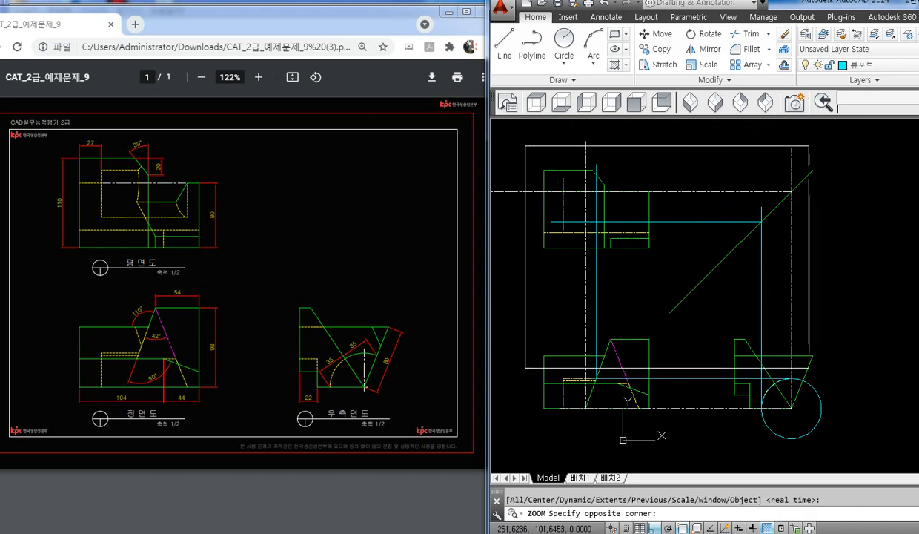
click(847, 398)
middle_drag(730, 290, 663, 289)
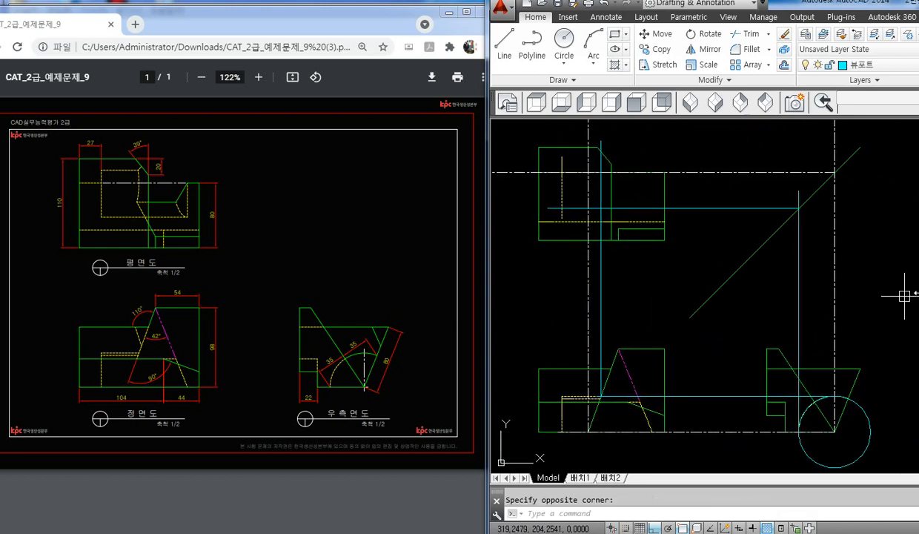
text(el)
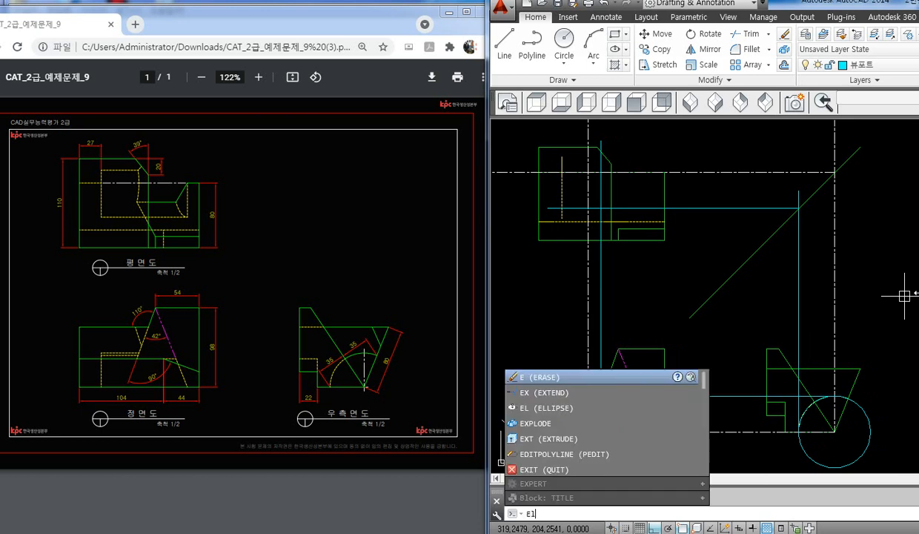
key(space)
text(c)
key(space)
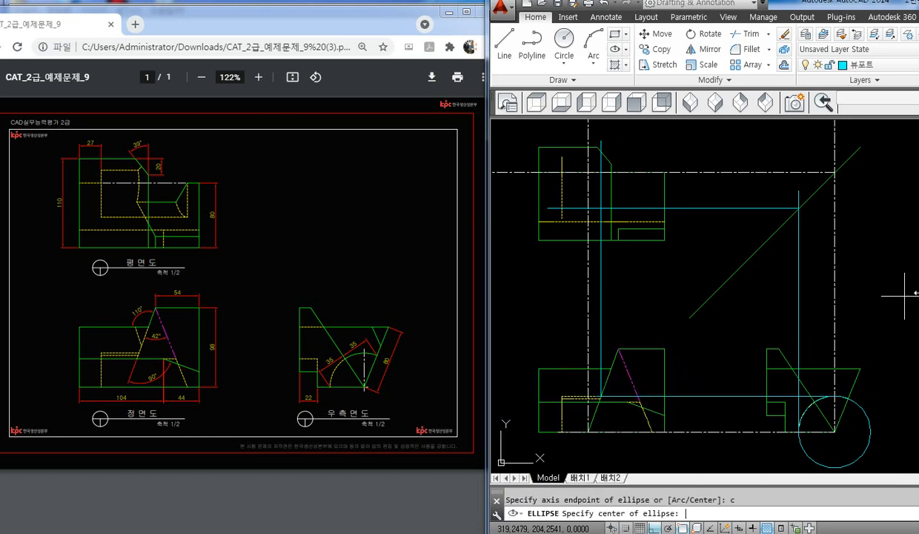
click(588, 172)
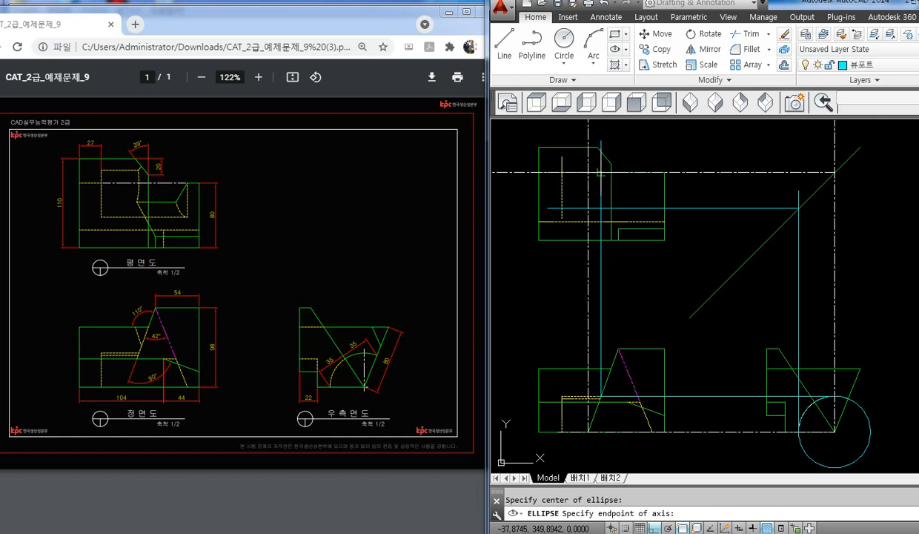
click(600, 172)
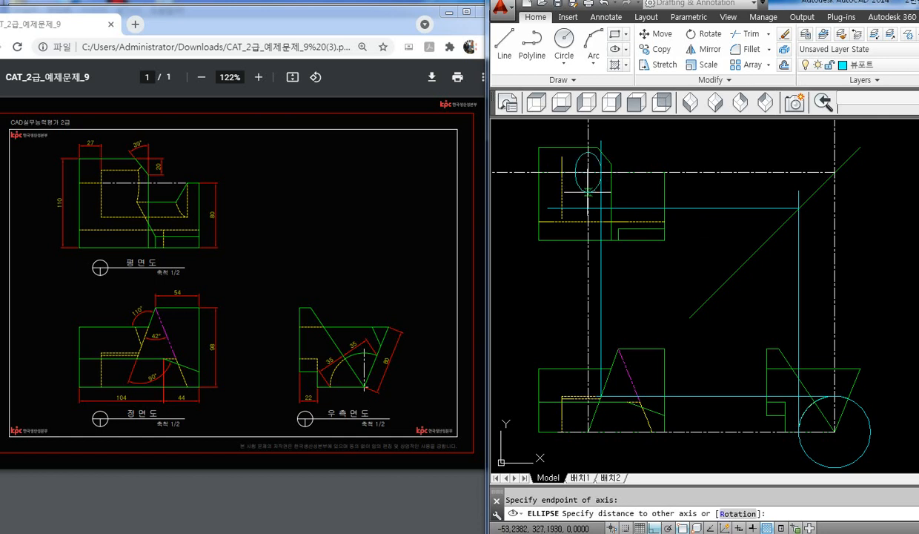
click(589, 209)
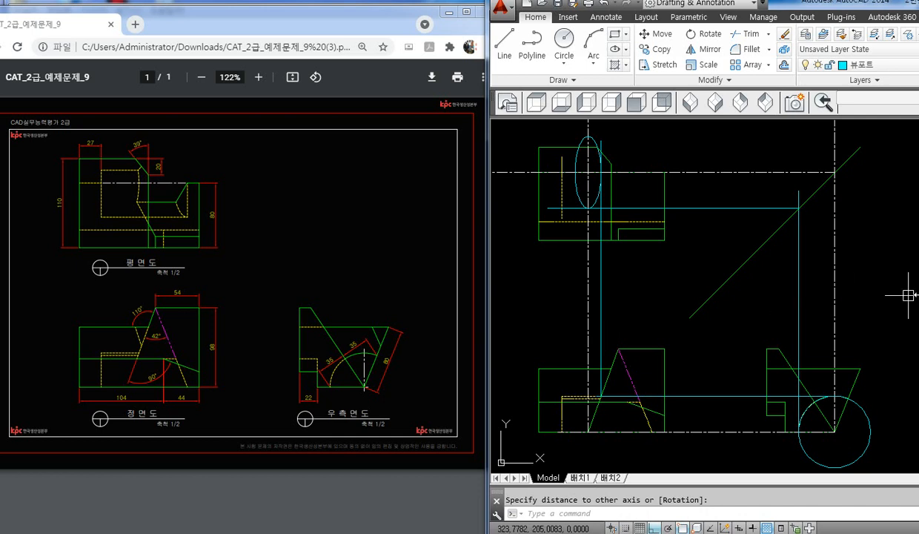
click(578, 191)
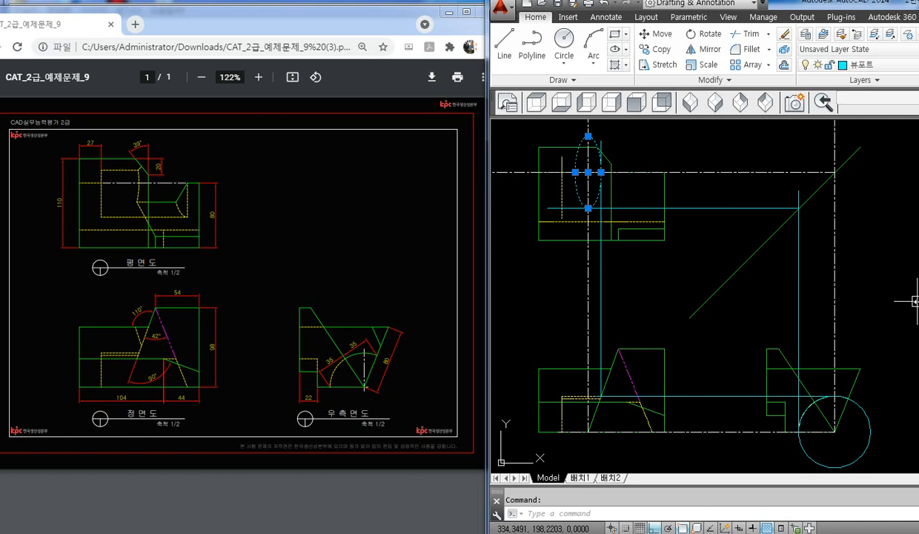
key(Escape)
- Erase the projection lines and centre lines around the three views, keeping the ellipse, circle and 45° line
click(704, 152)
click(685, 212)
key(Delete)
click(917, 307)
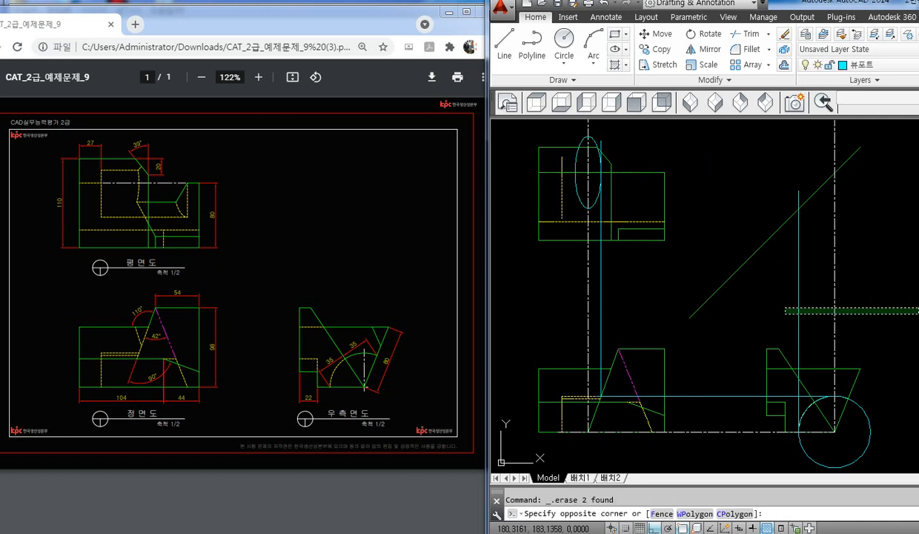
click(718, 310)
key(Delete)
click(713, 427)
click(687, 348)
key(Delete)
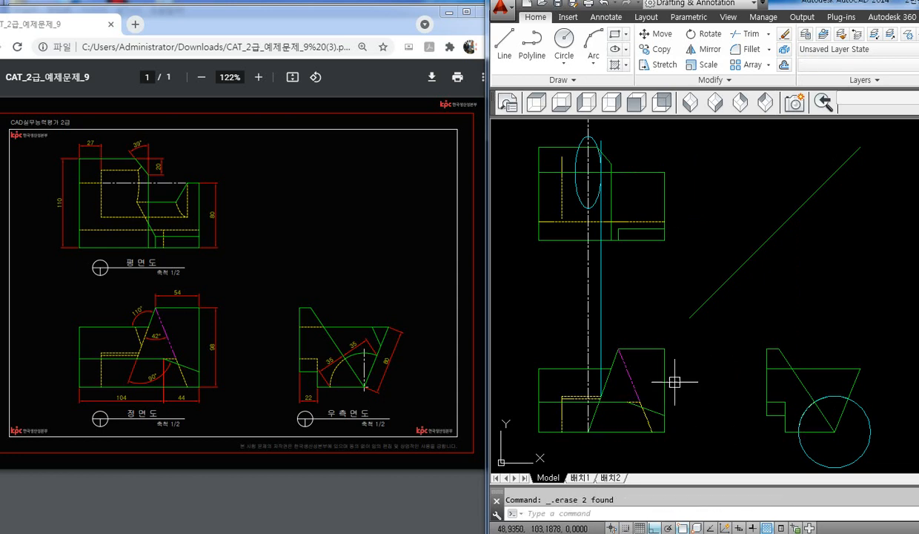
click(636, 281)
click(559, 265)
key(Delete)
- Trim the ellipse beyond the top view's upper edge and remove the construction circle from the side view
text(t)
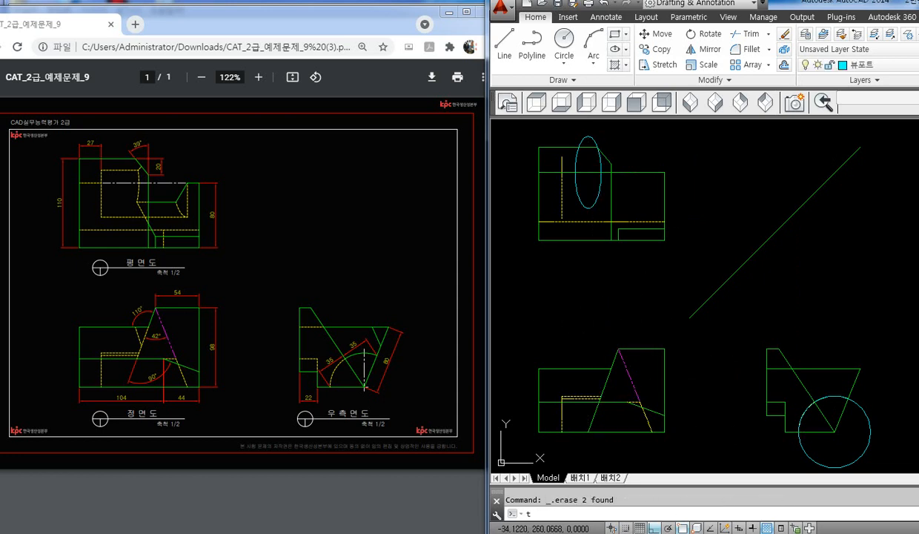
text(r)
key(Return)
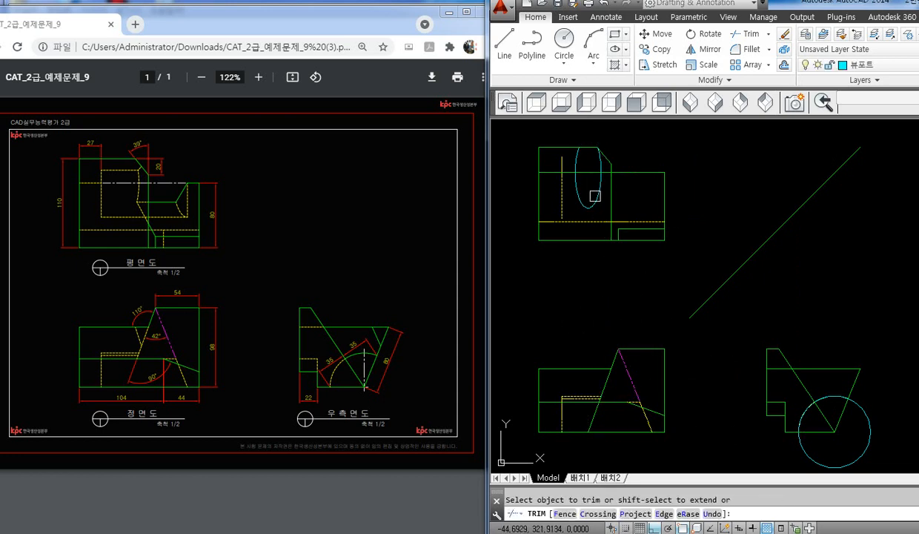
click(864, 412)
key(Escape)
click(869, 439)
key(Delete)
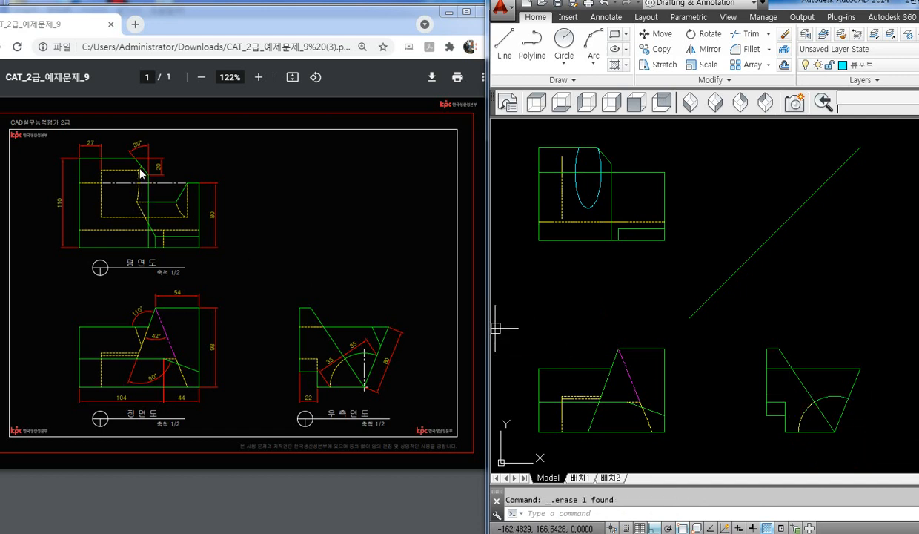
- Project the arc's end on the side view's slanted edge up to the 45° line and horizontally across to the ellipse
text(l)
key(Return)
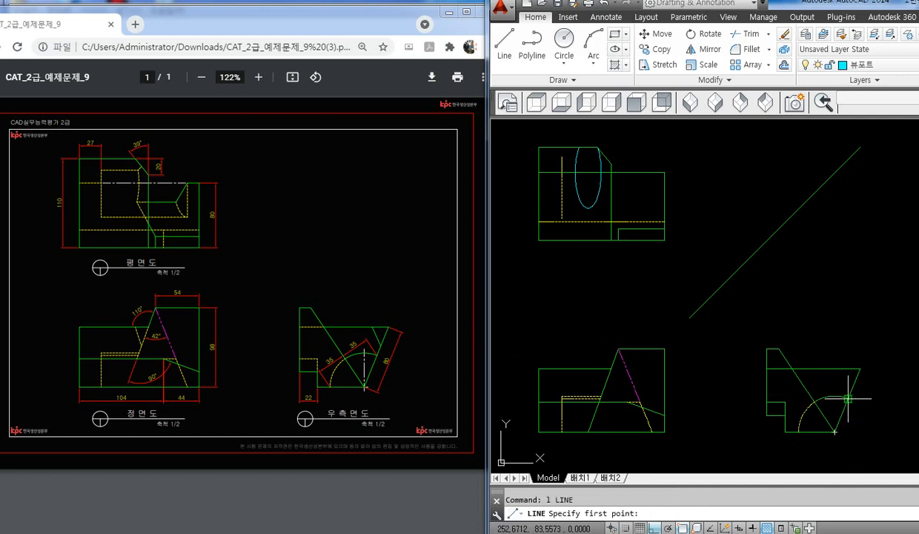
click(849, 399)
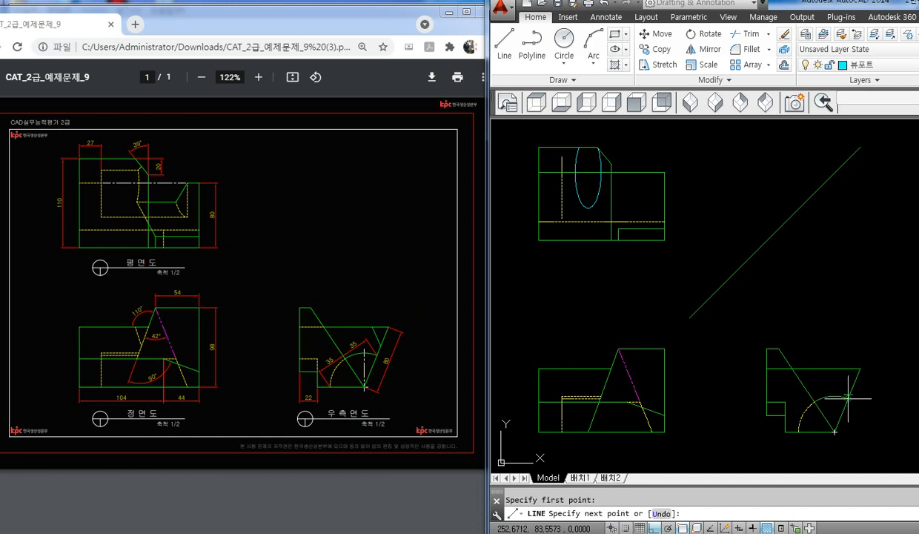
click(848, 158)
key(Return)
key(Return)
click(849, 158)
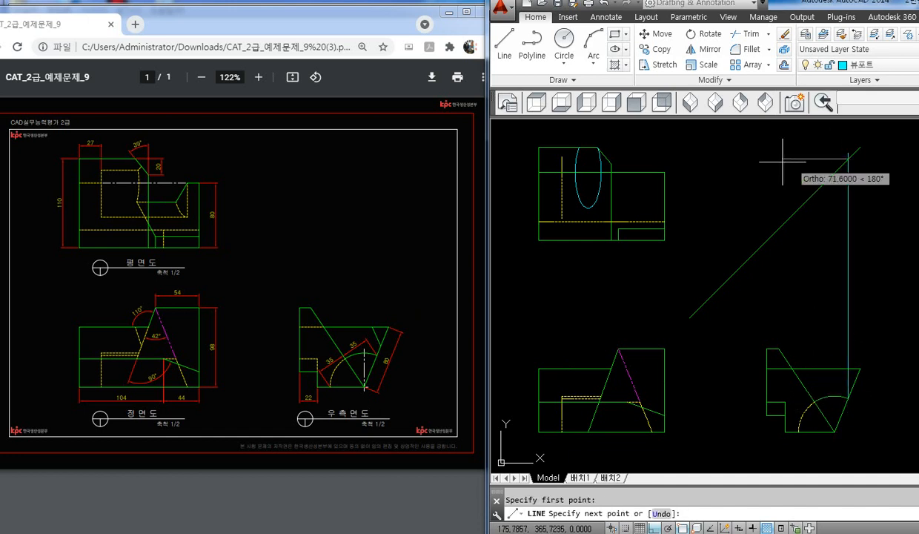
scroll(609, 165, up, 5)
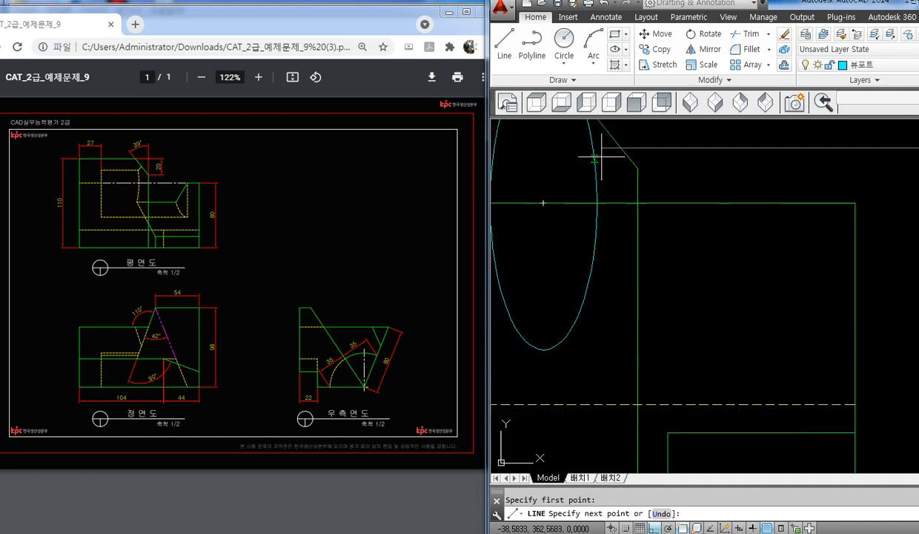
- Trim the ellipse's segment above the horizontal projection line near the chamfered corner, and erase that projection line
text(tr)
key(Return)
key(Return)
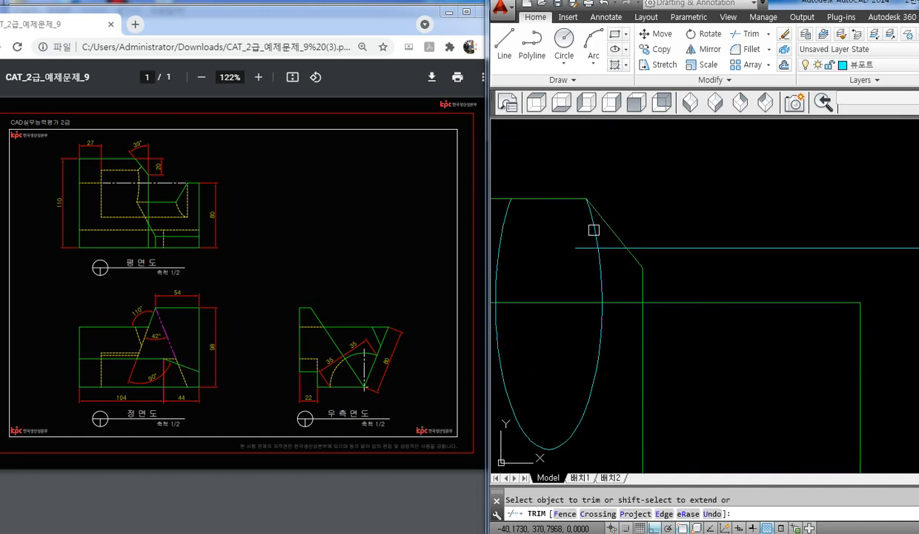
click(602, 249)
key(Return)
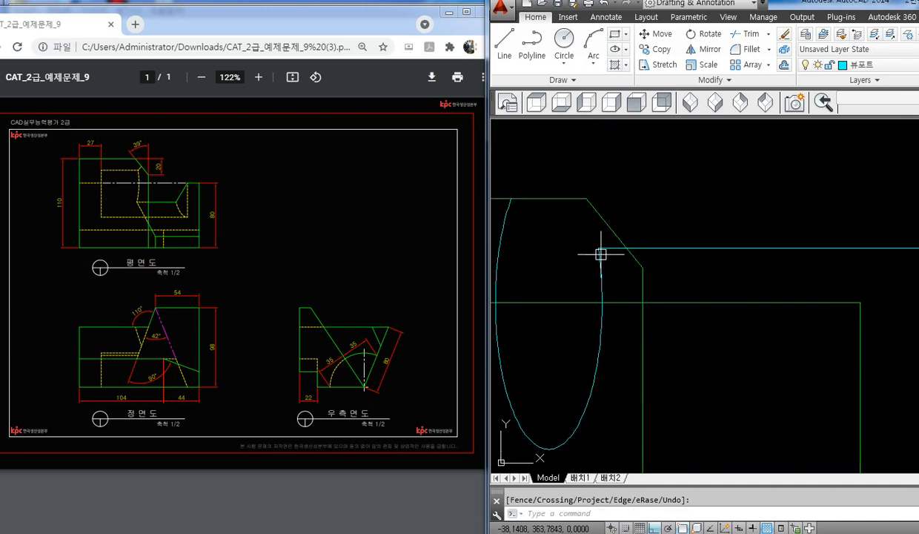
click(675, 250)
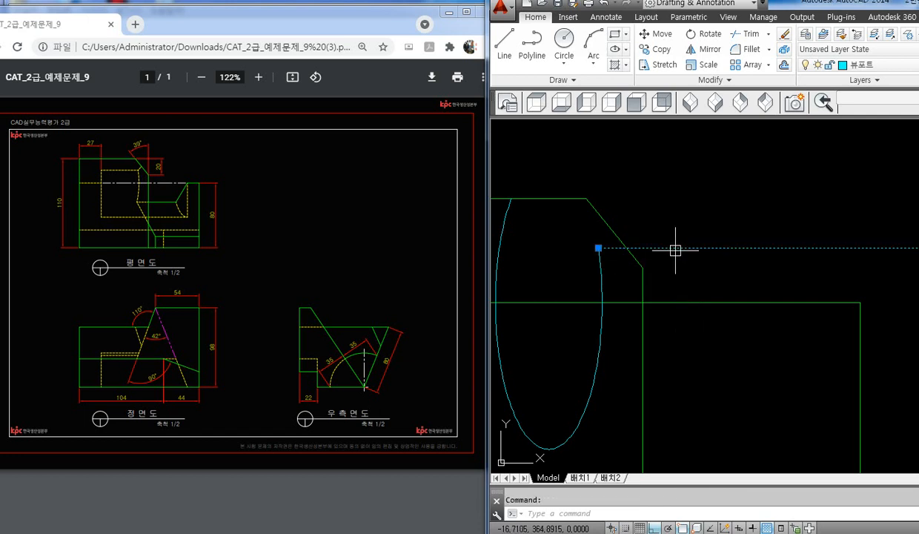
key(Delete)
- Draw a horizontal line from the ellipse's trimmed upper end to the vertical hidden line in the top view
middle_drag(652, 267, 704, 269)
text(l)
key(Return)
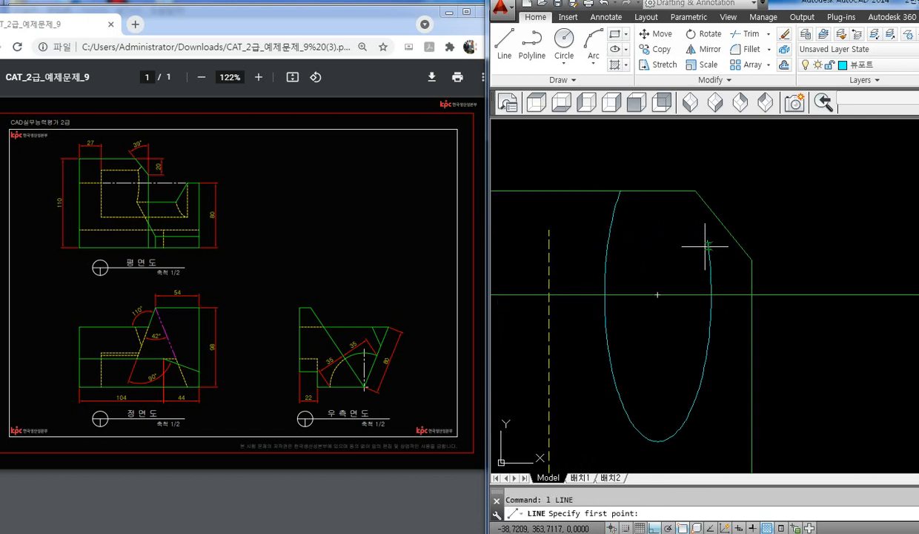
click(706, 239)
click(549, 240)
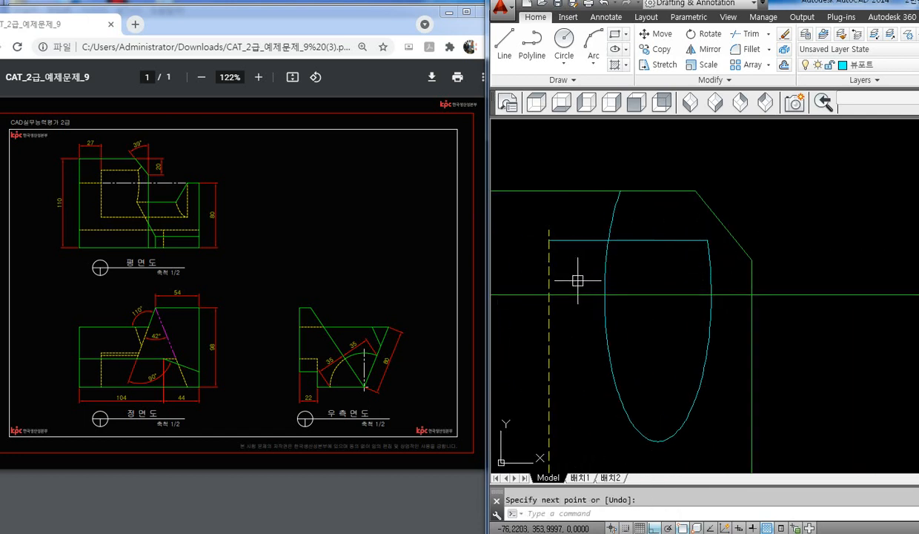
key(Return)
- Trim the ellipse and the vertical hidden line where they extend above the new horizontal line
text(tr)
key(Return)
key(Return)
click(609, 219)
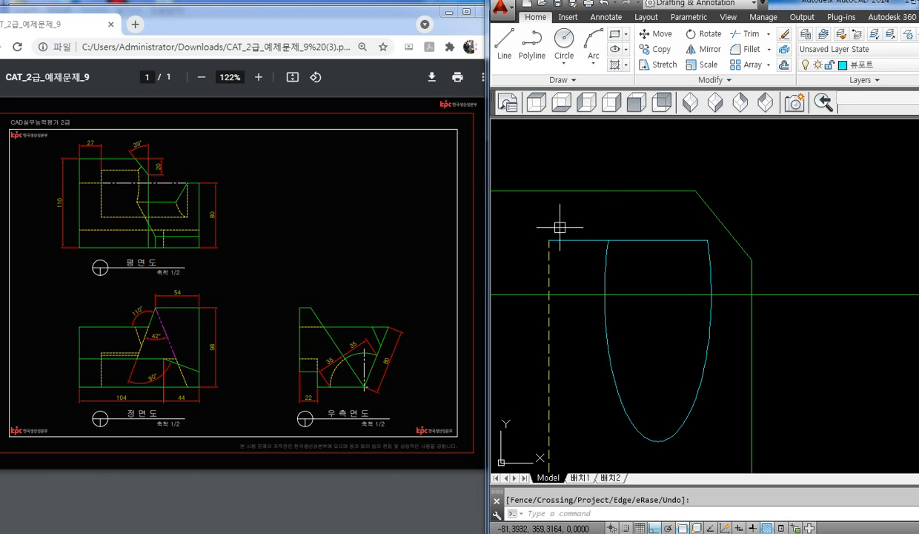
- Match the new horizontal line's properties to the vertical hidden line in the top view
text(ma)
key(Return)
click(549, 252)
click(570, 240)
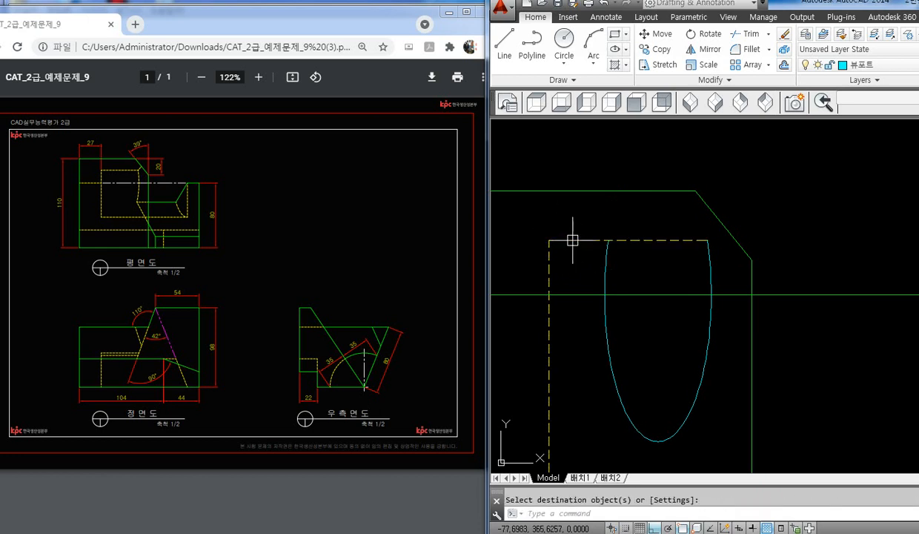
- Erase the vertical projection line running from the side view to the 45° line
scroll(577, 238, down, 4)
middle_drag(673, 304, 590, 234)
scroll(585, 278, down, 2)
key(Escape)
click(799, 317)
key(Delete)
middle_drag(661, 293, 676, 312)
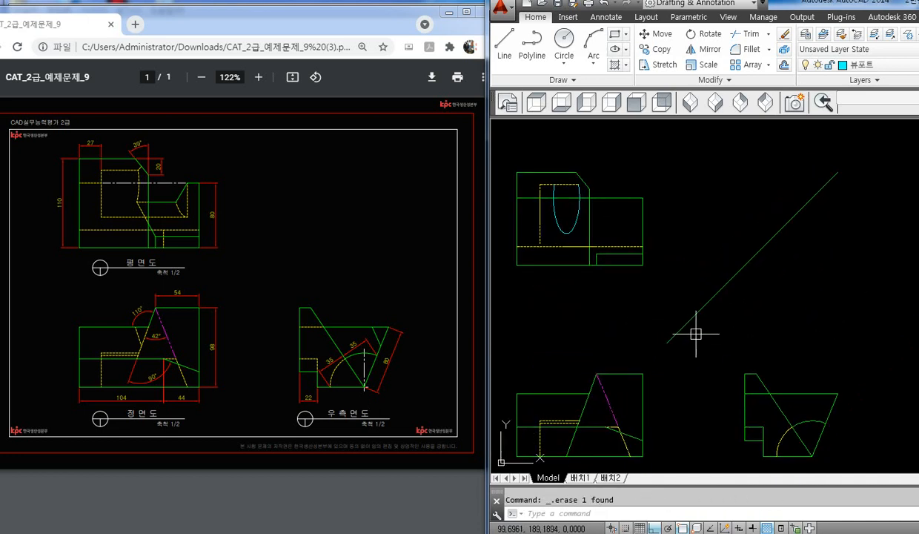
- Draw a vertical projection line from the arc's lower end in the side view up past the 45° line
middle_drag(768, 355, 723, 337)
text(l)
key(Return)
scroll(772, 448, up, 4)
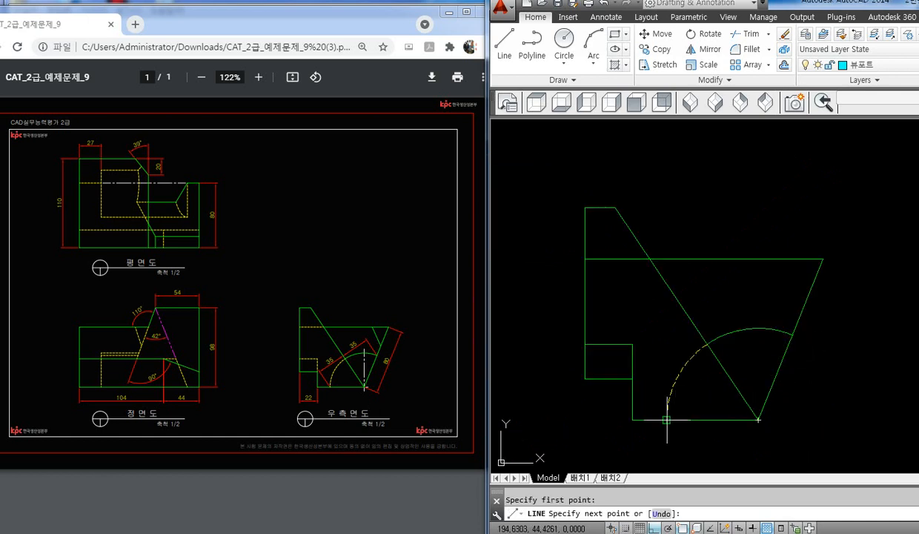
scroll(667, 420, down, 6)
click(665, 264)
key(Return)
- Draw a horizontal projection line from the 45° line past the ellipse's bottom to the vertical hidden line in the top view
key(Return)
click(668, 285)
scroll(536, 293, up, 4)
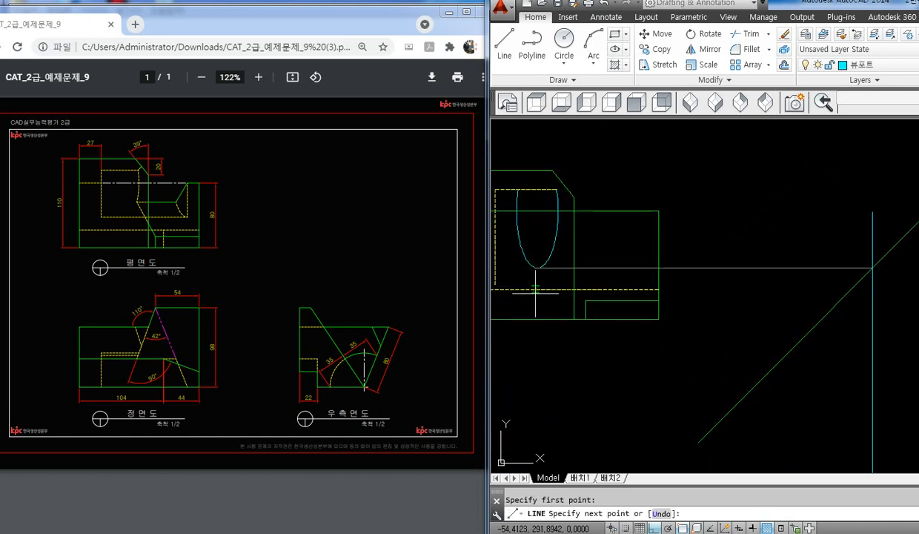
middle_drag(514, 277, 556, 282)
click(536, 273)
key(Return)
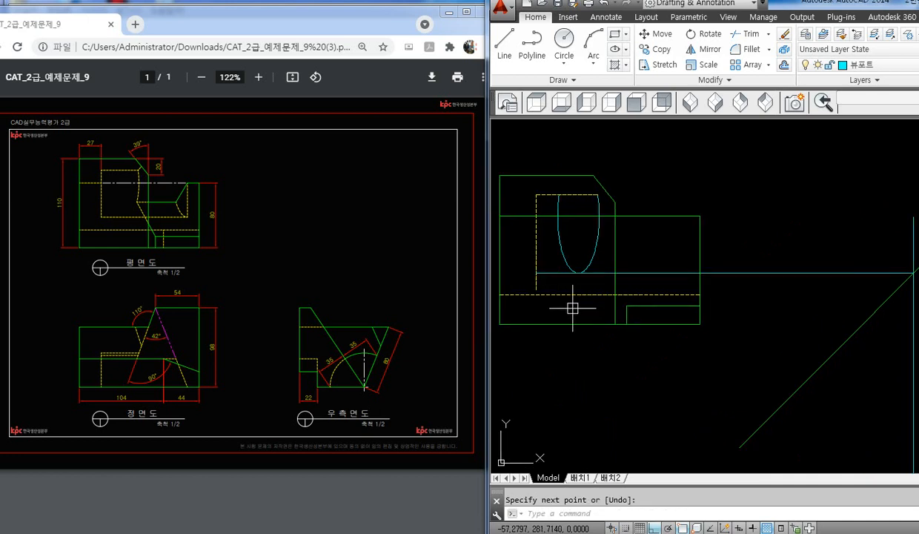
- Trim the projection line outside the top view's right edge and the vertical hidden line's excess below it
text(tr)
key(Return)
key(Return)
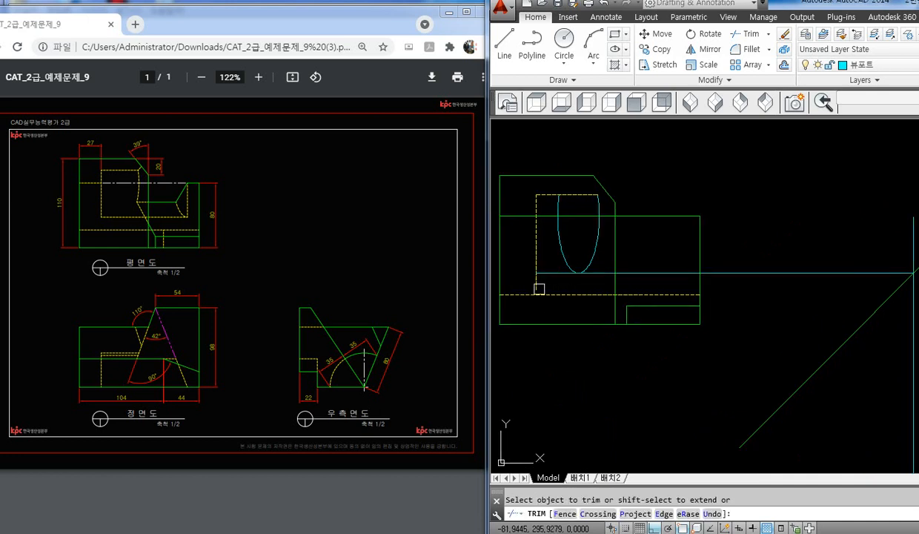
click(737, 273)
key(Return)
- Match the horizontal line touching the ellipse's bottom to the top view's hidden line style
text(ma)
key(Return)
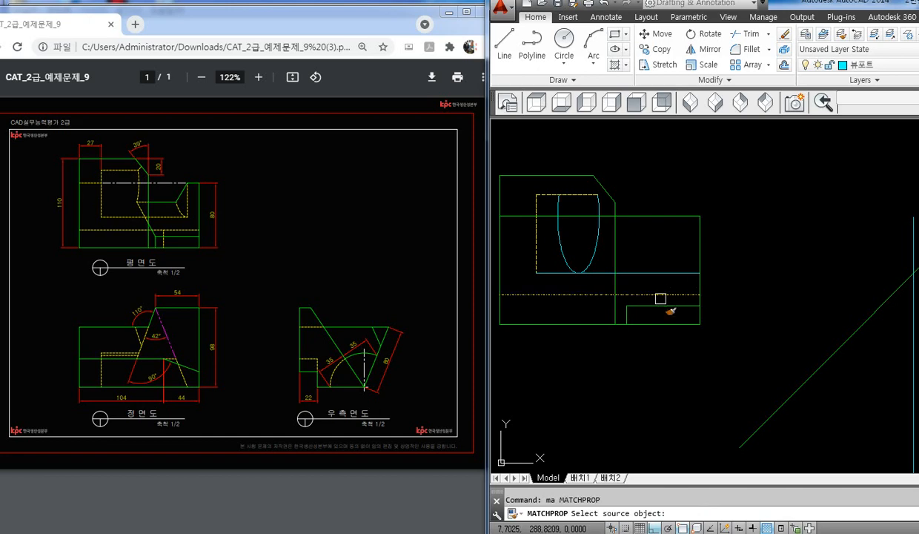
click(661, 295)
click(636, 272)
key(Return)
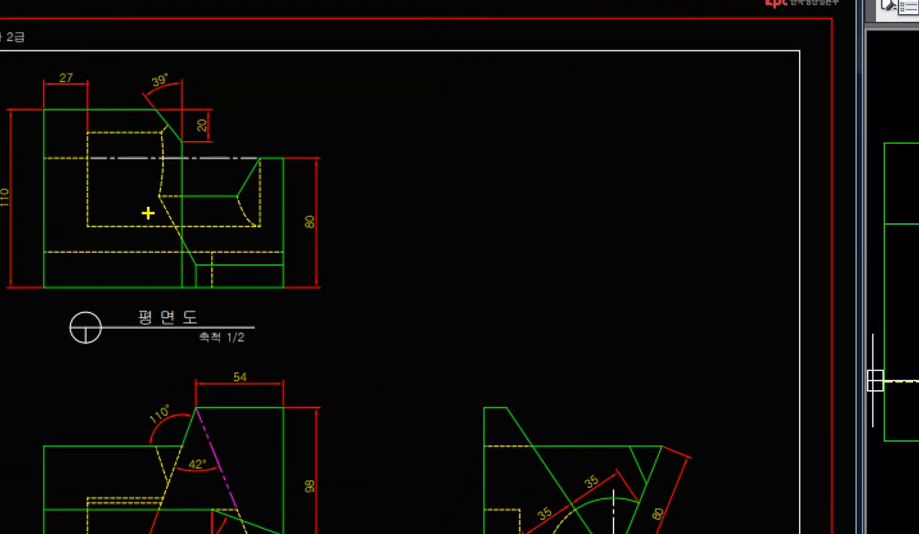
- Erase the vertical projection line above the side view
drag(155, 196, 238, 194)
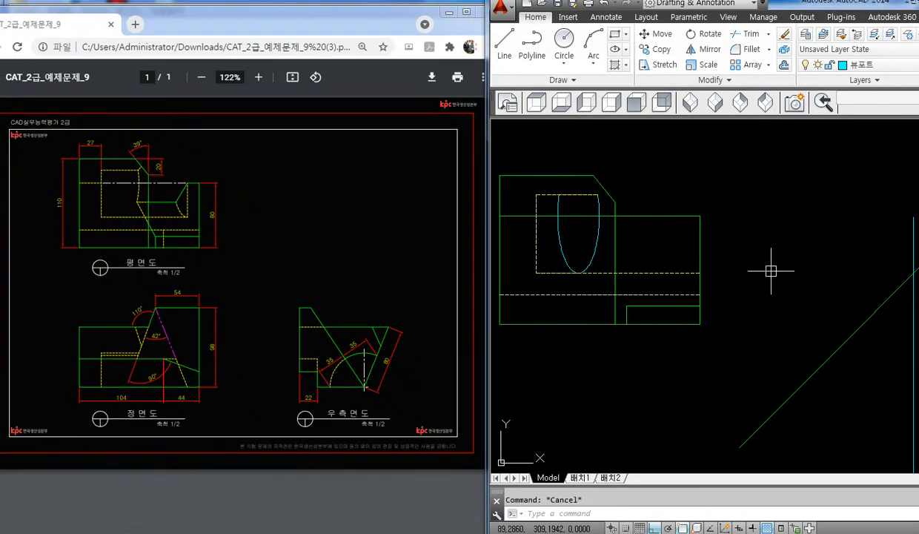
middle_drag(804, 304, 675, 217)
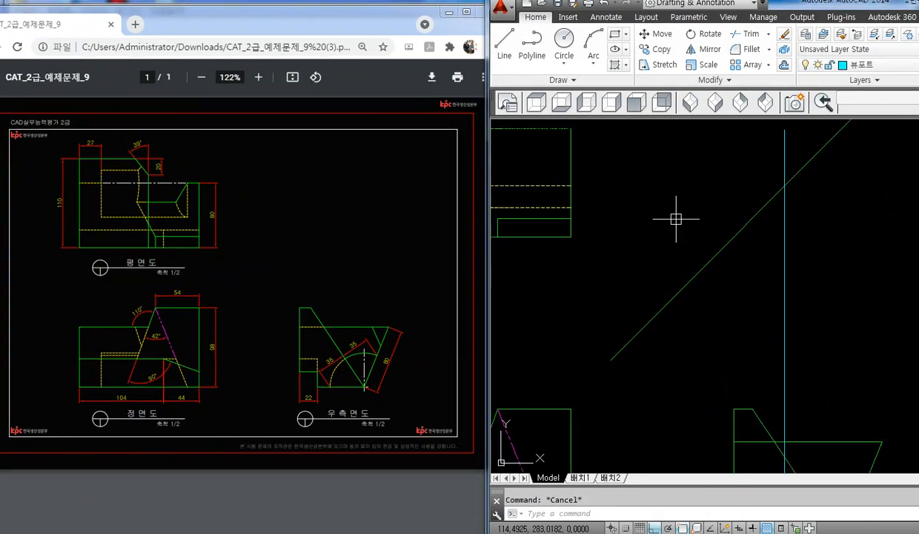
middle_drag(833, 338, 753, 274)
click(726, 256)
click(681, 270)
key(Delete)
- Draw a short vertical line upward from the arc's lower end in the side view
middle_drag(715, 310, 692, 274)
text(l)
key(space)
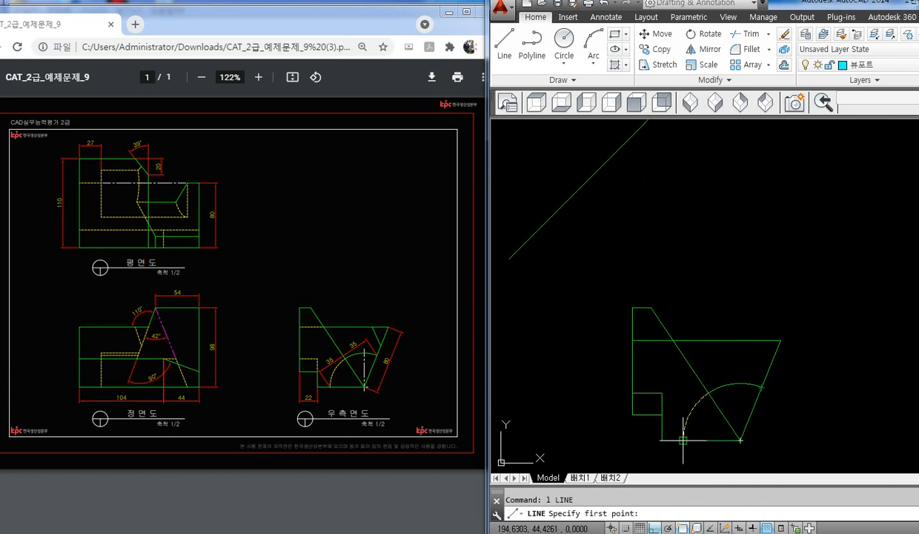
click(682, 387)
key(space)
key(space)
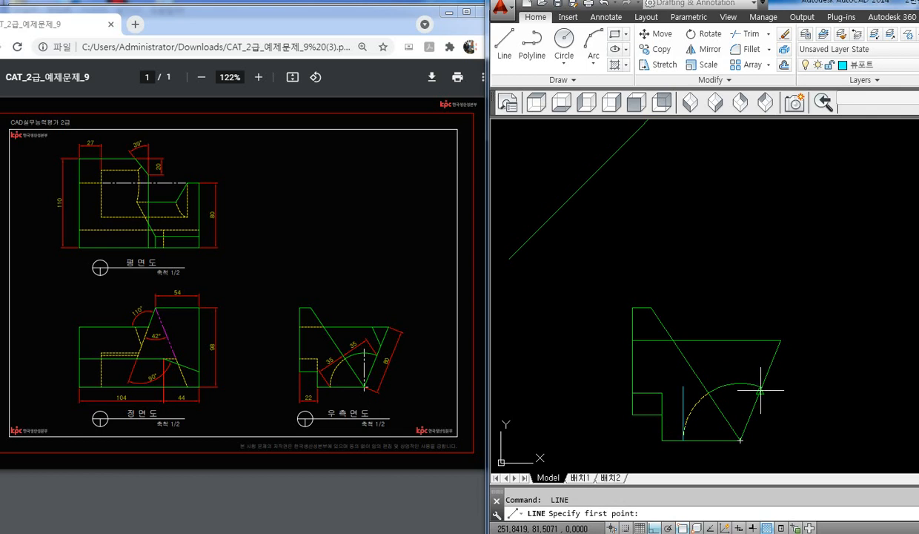
key(Escape)
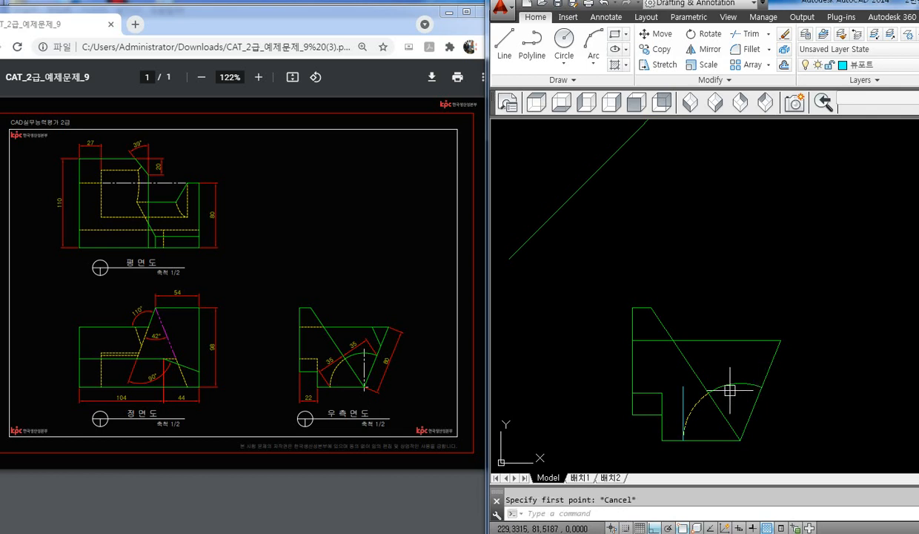
- Project the arc's intersection with the side view's descending slanted edge up to the 45° line and across the ellipse
text(l)
key(space)
click(709, 392)
scroll(708, 392, down, 2)
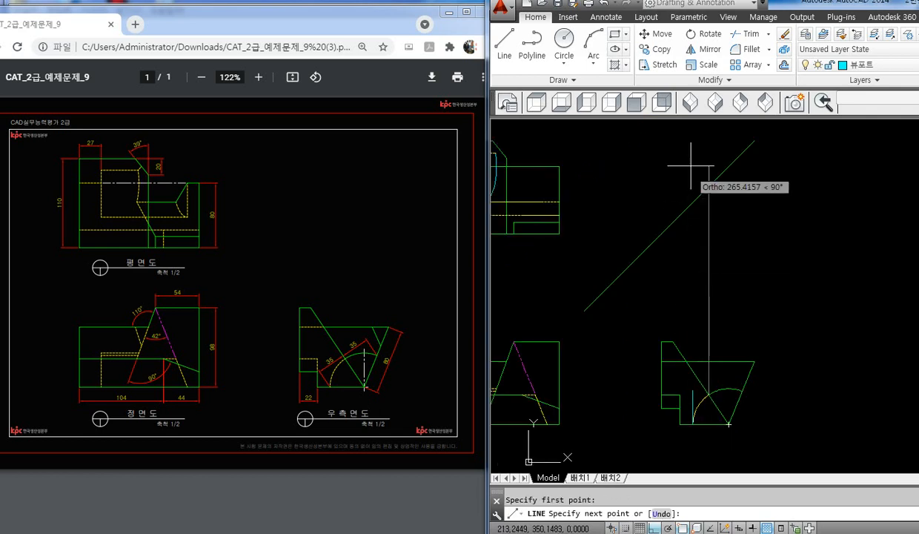
middle_drag(655, 208, 751, 242)
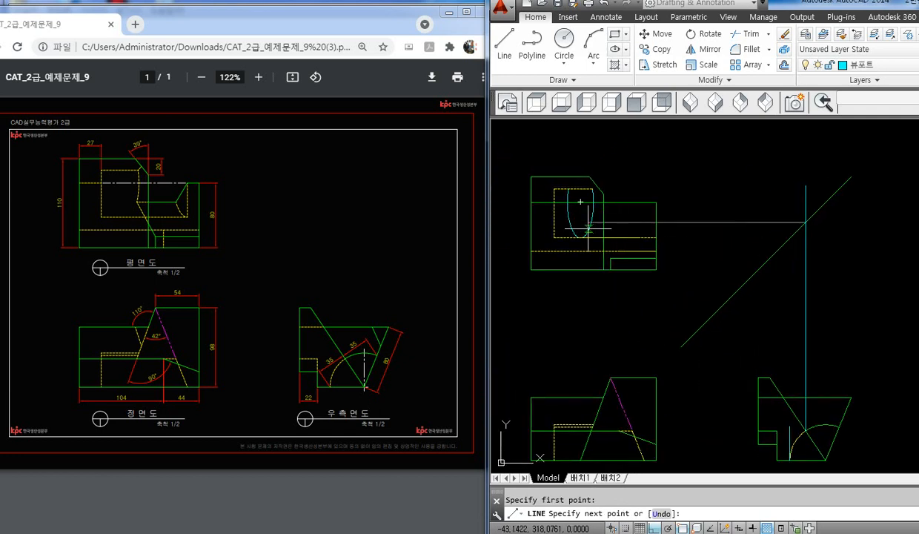
scroll(589, 227, up, 4)
click(562, 210)
key(space)
- Trim the ellipse below the projection line and erase its remaining left portion, keeping only the right-hand curve
text(tr)
key(space)
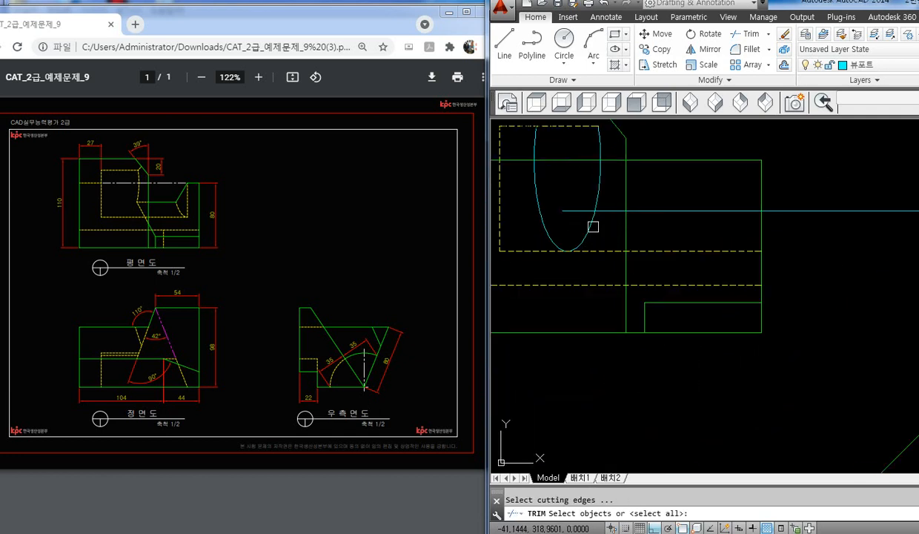
key(space)
click(593, 224)
key(space)
click(546, 221)
key(Delete)
scroll(560, 237, down, 2)
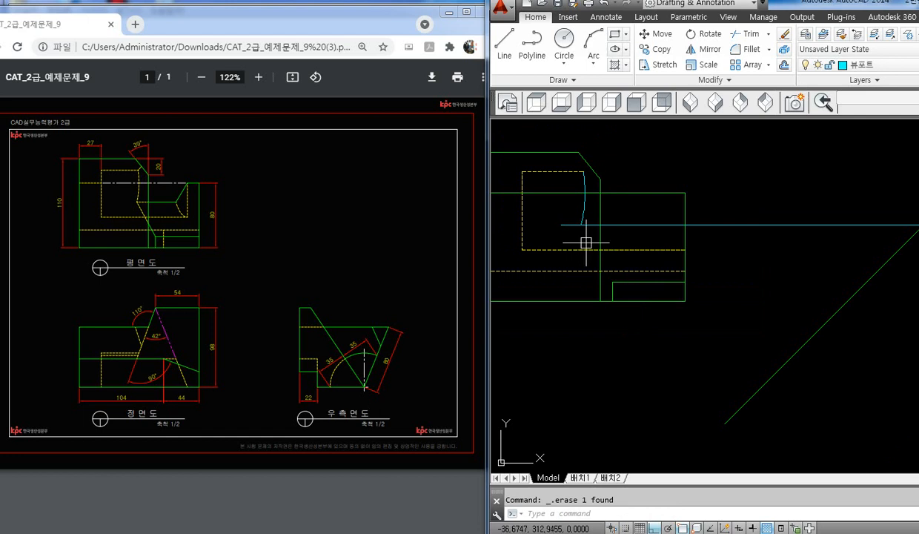
- Draw a slanted line from the curve's lower end to the upper-left corner of the small rectangle in the top view
text(l)
key(space)
scroll(585, 242, up, 2)
click(573, 215)
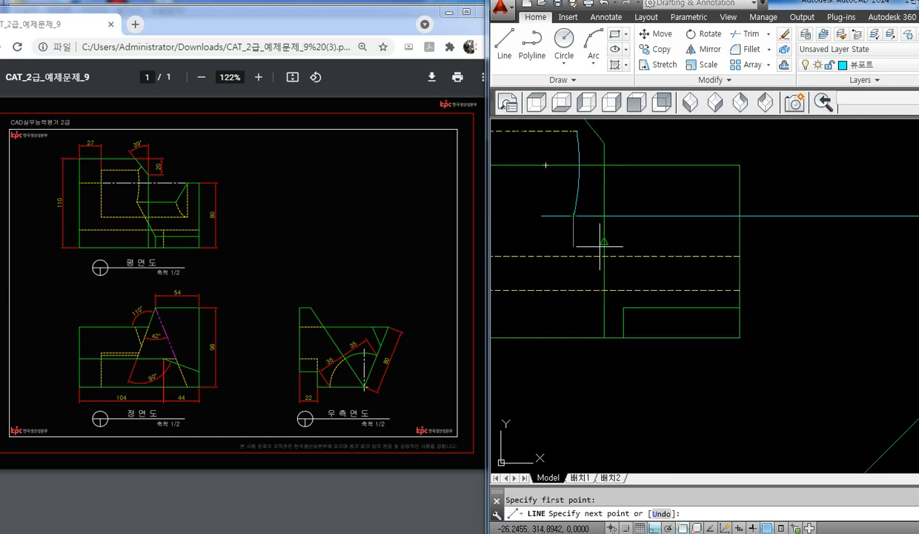
click(622, 307)
key(space)
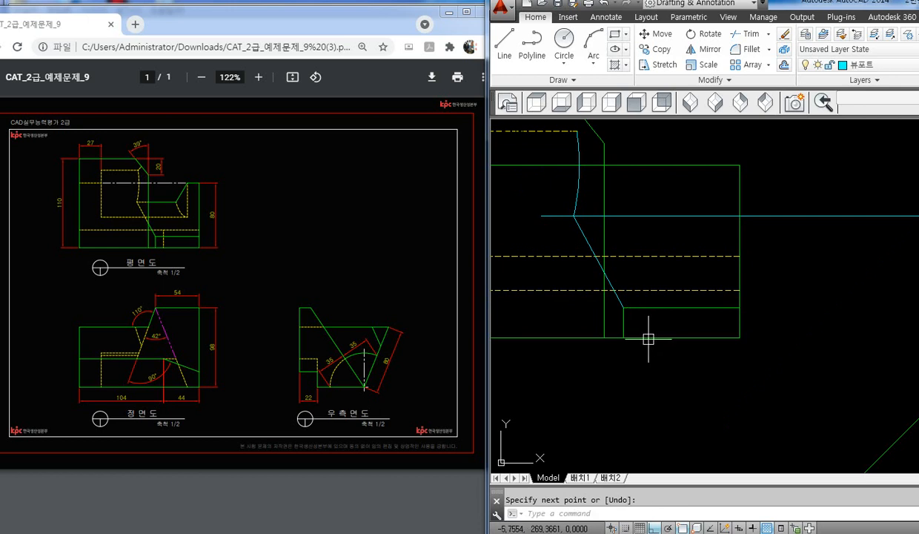
- Trim the overhanging ends of the horizontal projection line in the top view, keeping it between the curve's lower end and the right edge
text(tr)
key(space)
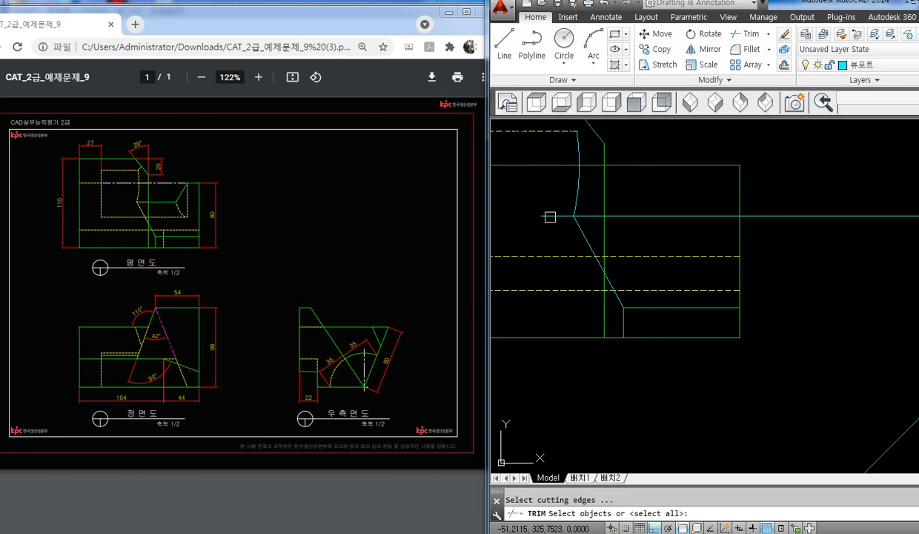
click(558, 217)
key(Escape)
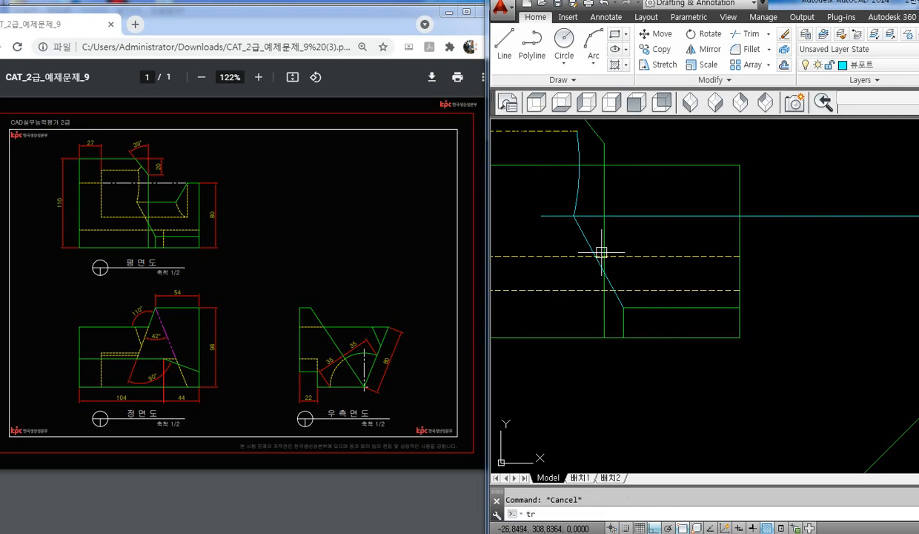
key(space)
key(space)
key(space)
scroll(634, 257, down, 1)
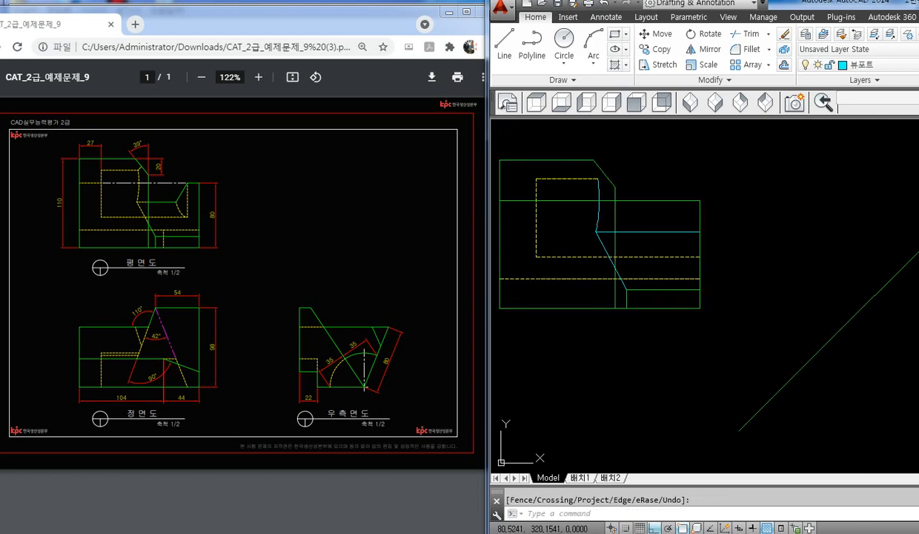
- Match the top view's horizontal line, slanted line and curve to the properties of the existing dashed hidden line
text(ma)
key(space)
click(636, 258)
click(600, 217)
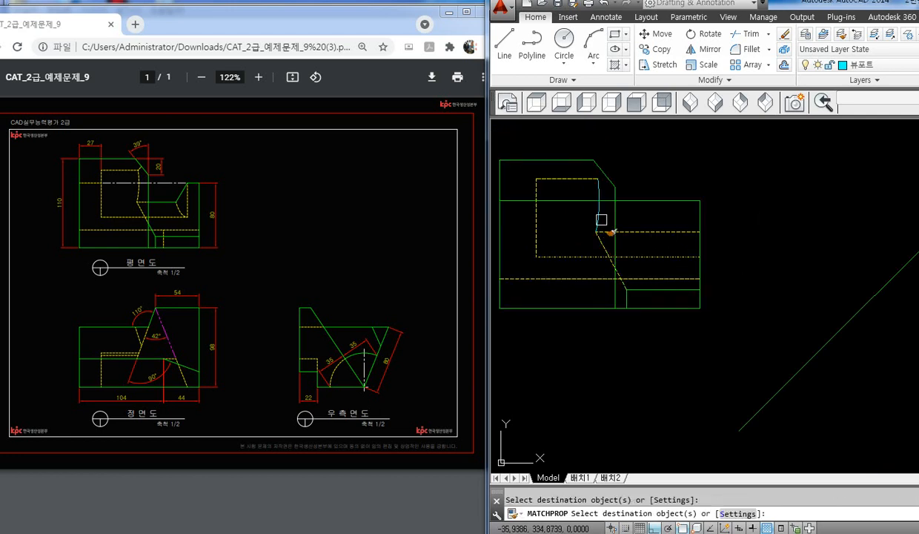
key(space)
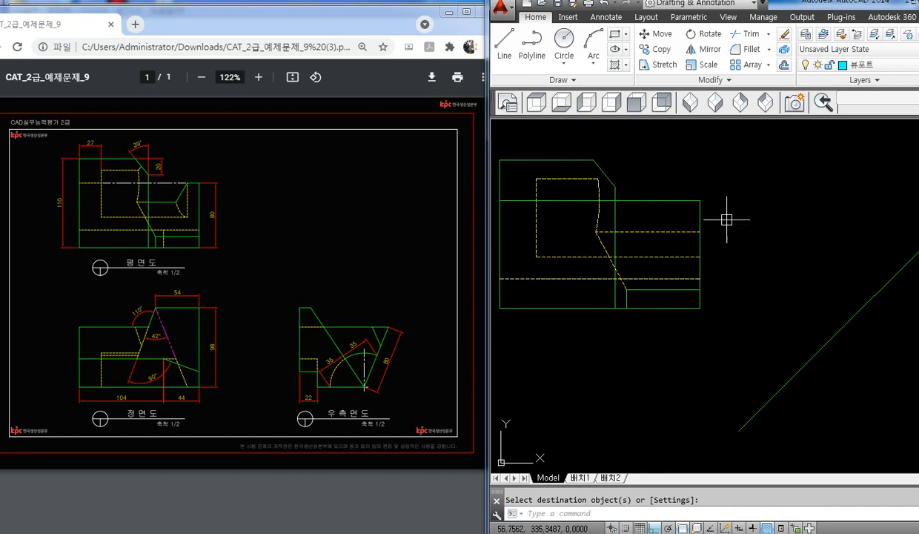
- Examine in the reference drawing how the top view's small curved detail relates to the front view's crossing slanted lines
middle_drag(747, 233, 733, 230)
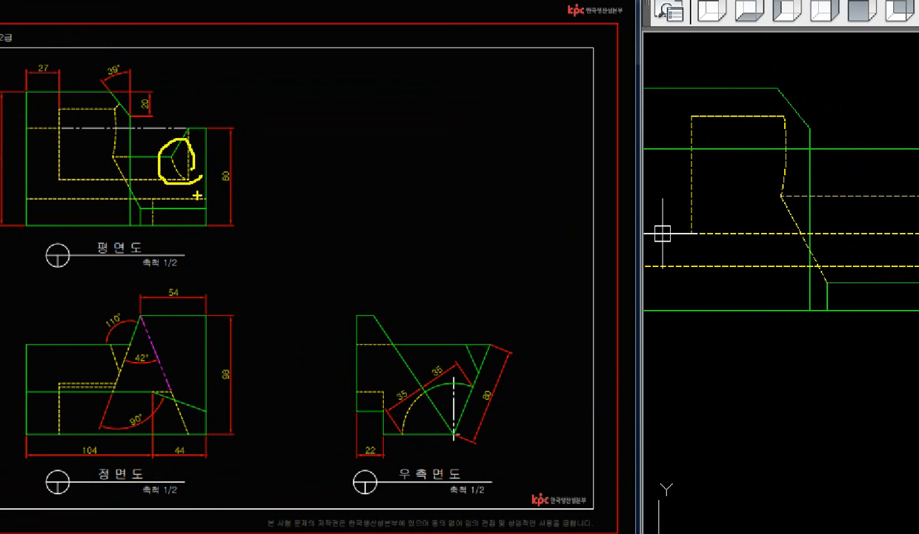
drag(188, 270, 182, 338)
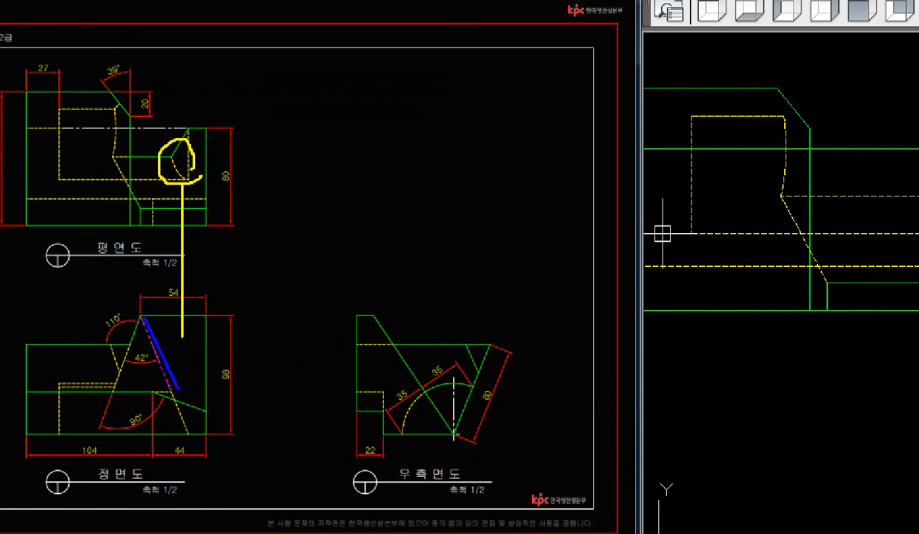
drag(178, 387, 192, 442)
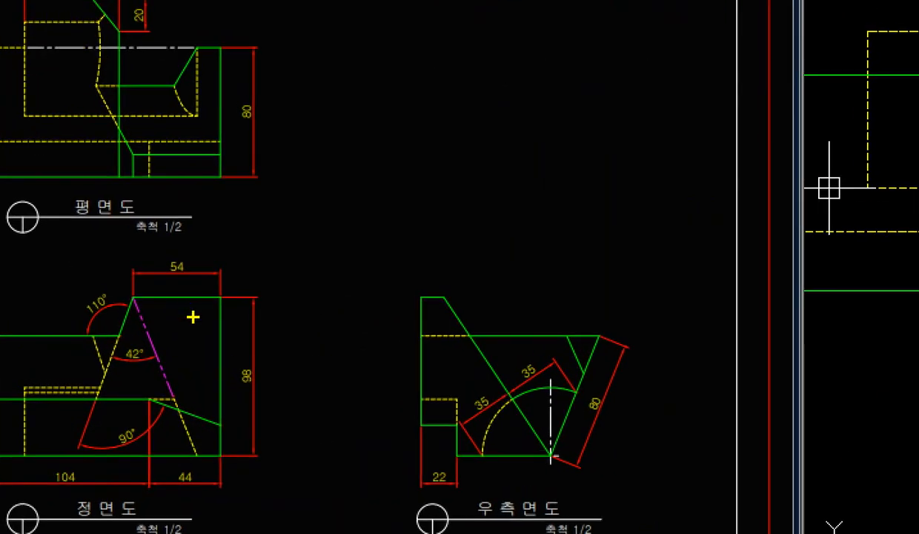
mouse_move(218, 110)
mouse_down()
mouse_move(198, 50)
mouse_move(219, 105)
mouse_up()
drag(201, 93, 203, 407)
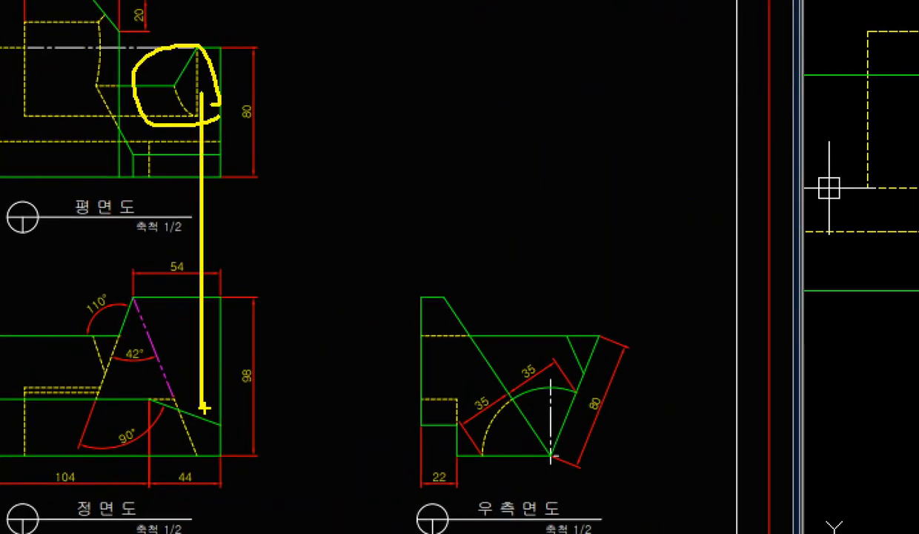
drag(133, 298, 206, 482)
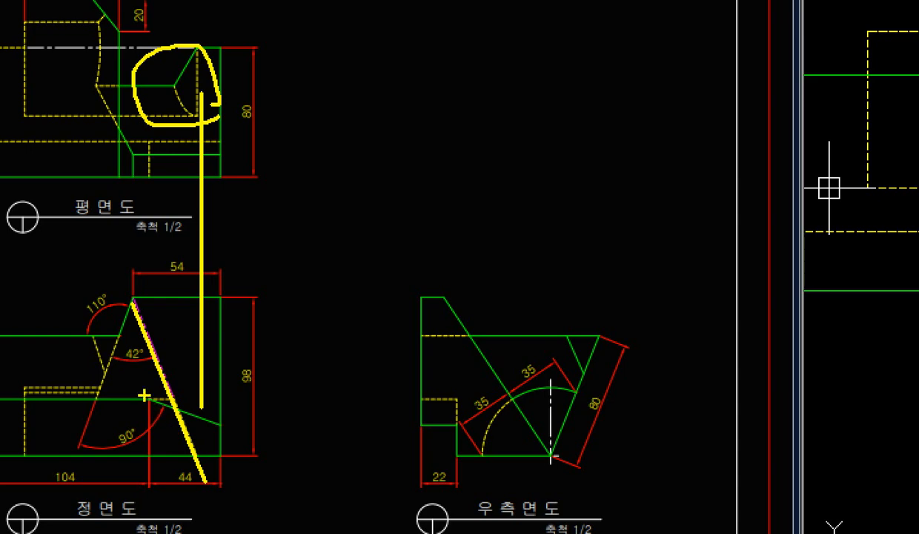
drag(204, 409, 224, 426)
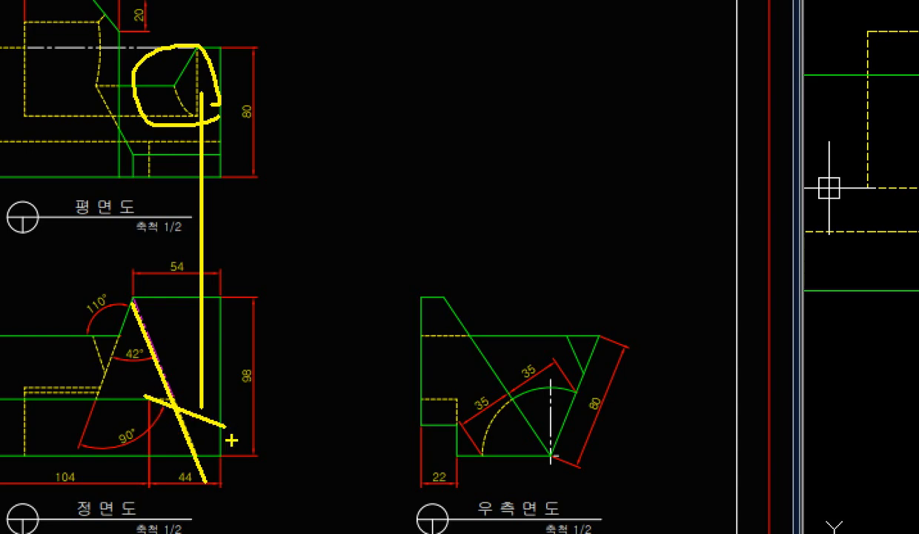
key(Escape)
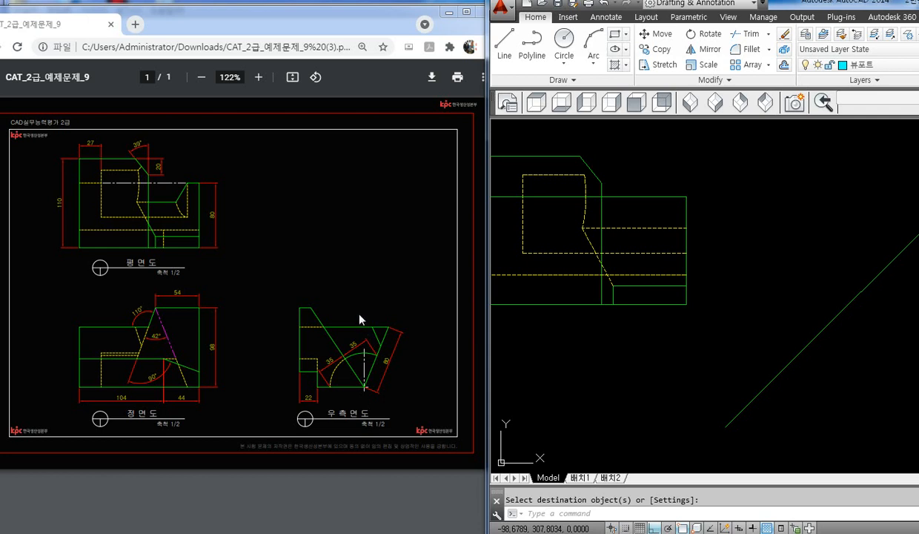
- Erase the long vertical projection line above the side view
key(Escape)
scroll(652, 345, down, 5)
click(732, 308)
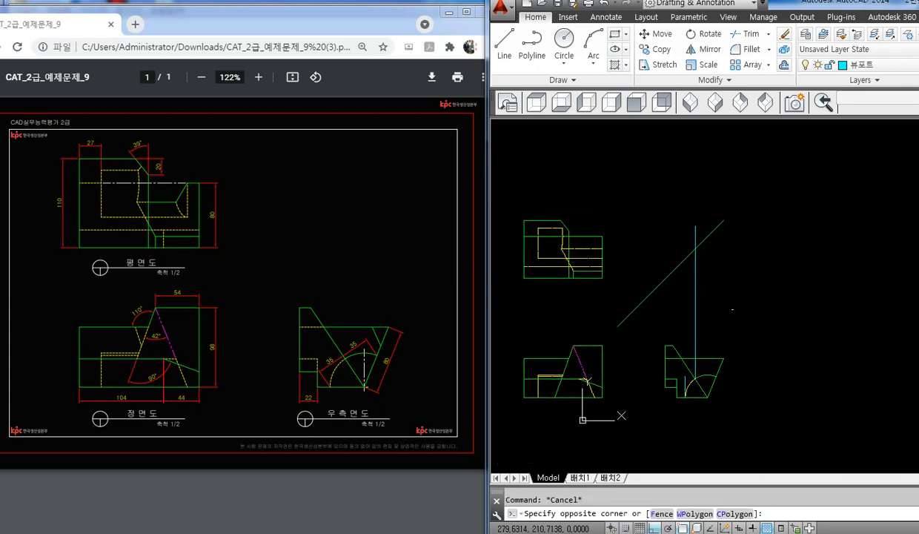
click(668, 302)
key(Delete)
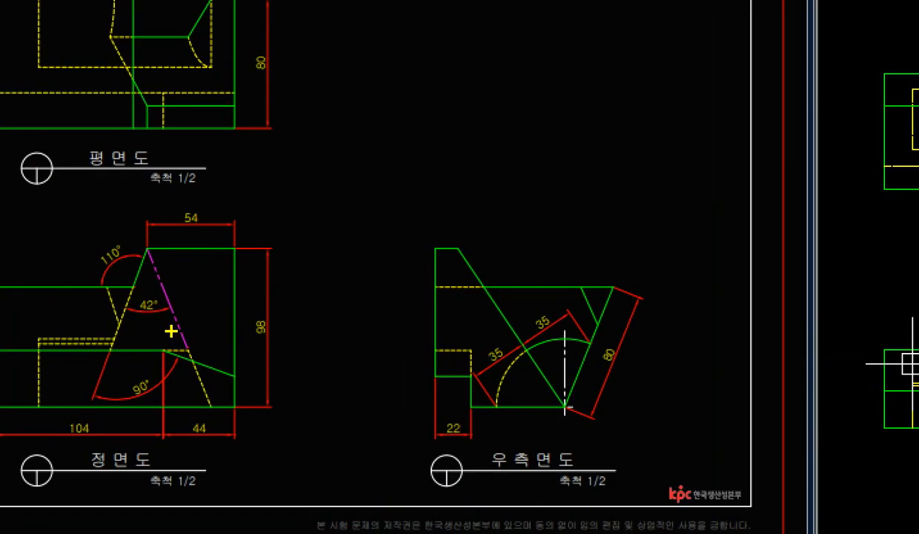
- Inspect the front view's slanted phantom and hidden lines and the descending edge crossing them, in the reference and in the model
drag(146, 250, 213, 404)
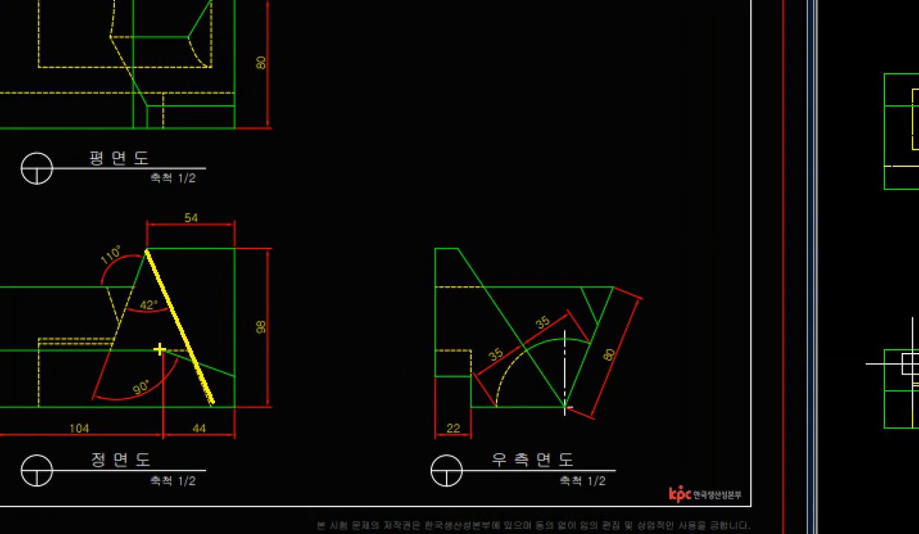
drag(252, 380, 262, 382)
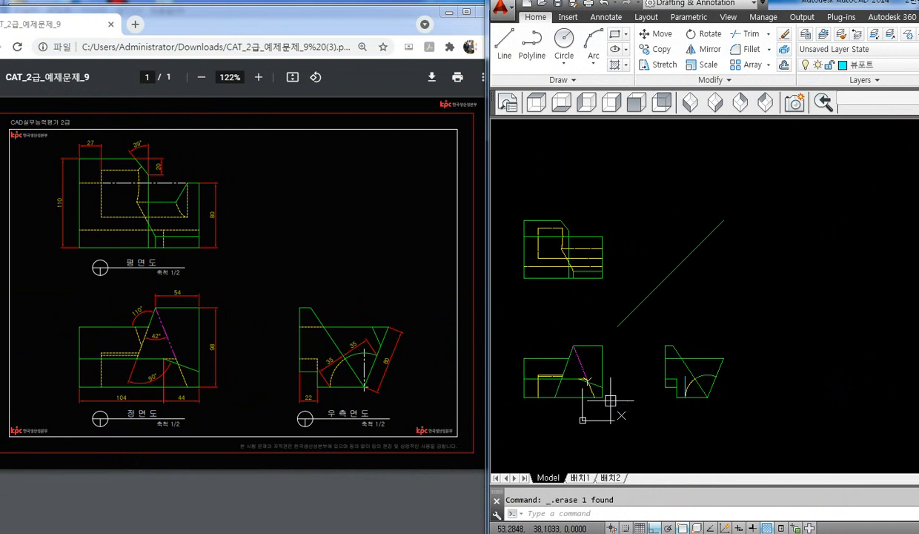
scroll(603, 397, up, 4)
click(596, 370)
key(Escape)
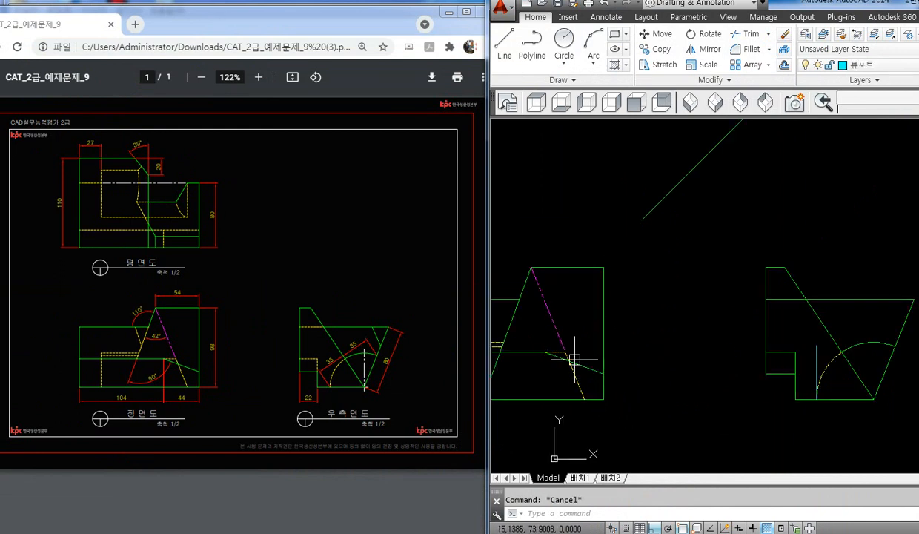
click(555, 328)
click(581, 390)
key(Escape)
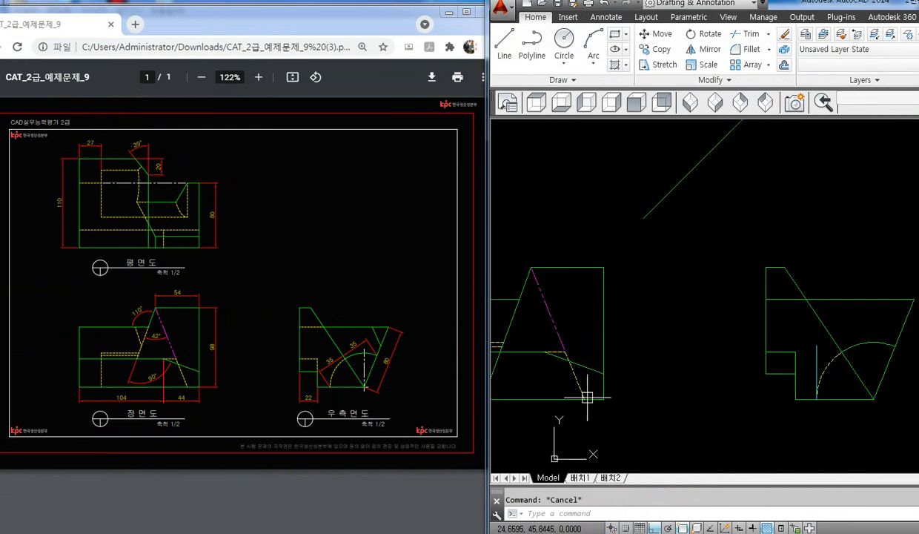
click(585, 367)
key(Escape)
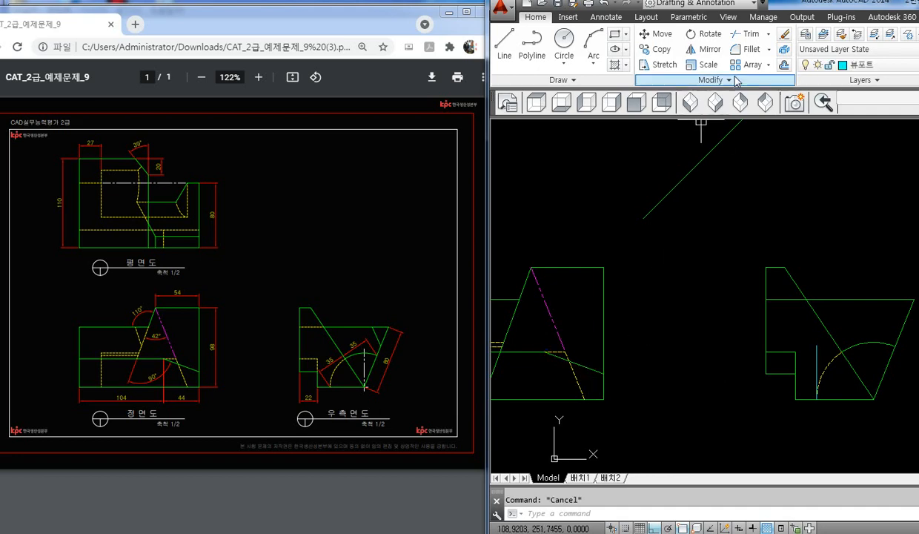
- Maximize the drawing window and erase the short vertical line at the arc's lower end in the side view
double_click(774, 4)
middle_drag(377, 347, 524, 341)
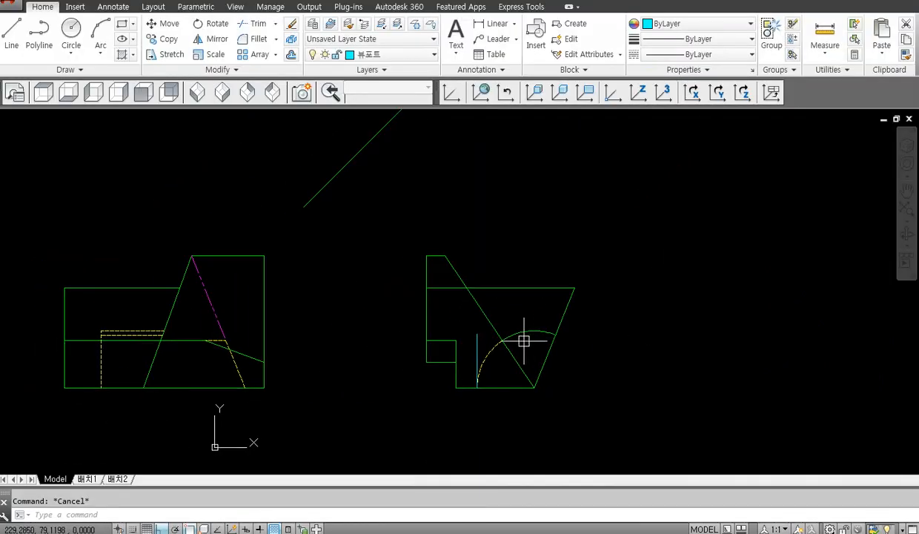
click(476, 343)
key(Delete)
- Draw a full circle centred on the side view's lower vertex, passing through the arc's end on the right slanted edge
text(c)
key(Return)
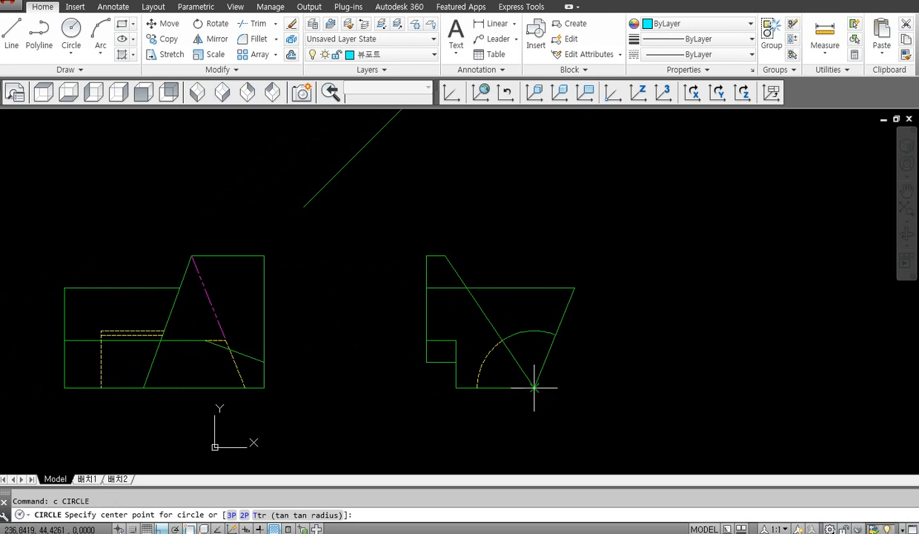
click(534, 387)
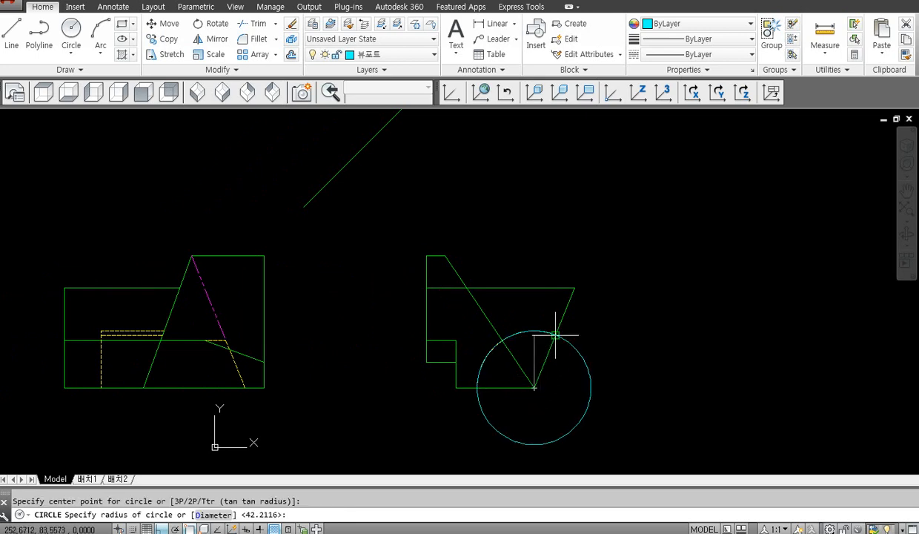
click(556, 331)
middle_drag(548, 361, 614, 334)
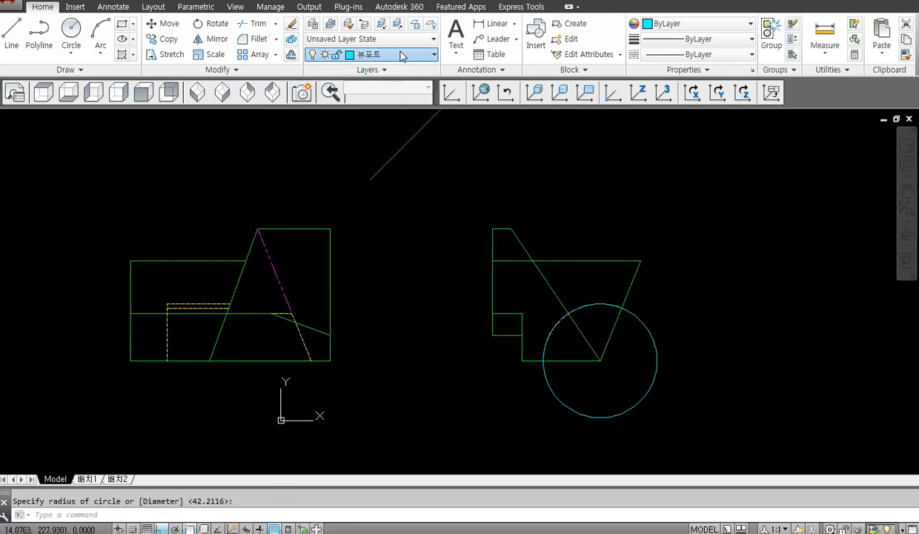
- Make 중심선 the current layer and draw a vertical centreline from the circle's centre up past the 45° line
click(370, 54)
click(375, 178)
text(l)
key(Return)
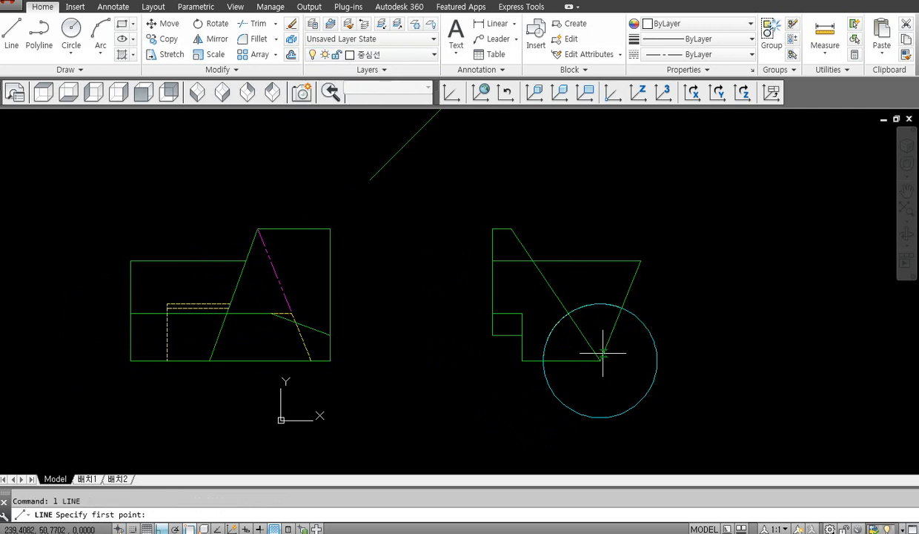
click(600, 361)
scroll(631, 145, down, 2)
middle_drag(631, 145, 613, 289)
click(592, 140)
key(space)
- Draw a horizontal centreline from the vertical centreline's intersection with the 45° line across the top view
key(space)
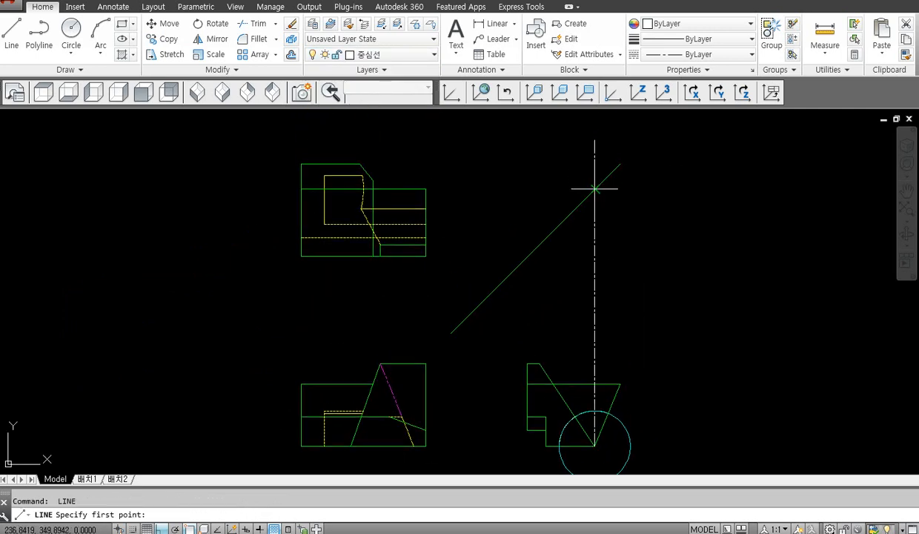
click(595, 189)
click(221, 249)
key(space)
- Draw a horizontal centreline from the circle's centre along the base of the side and front views
mouse_move(484, 312)
middle_down()
mouse_move(437, 256)
mouse_move(427, 223)
middle_up()
key(space)
click(537, 358)
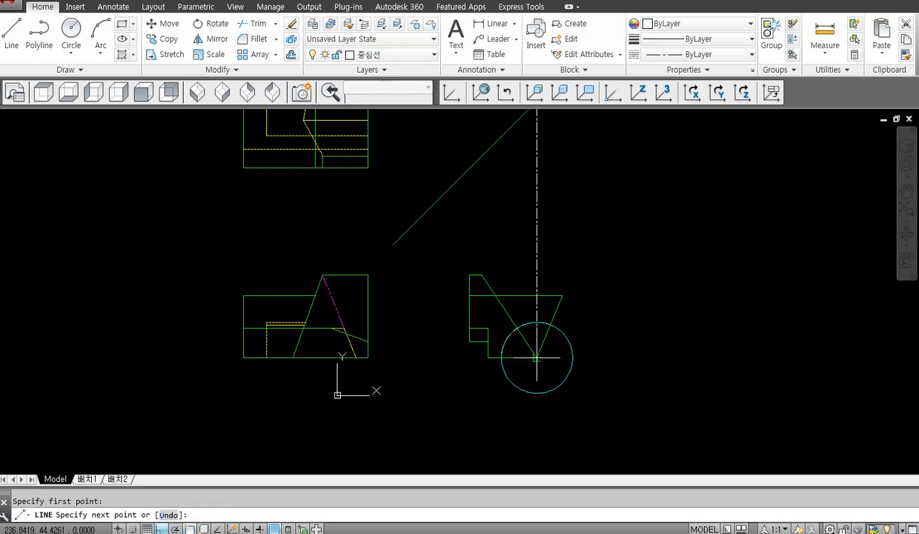
click(220, 358)
key(space)
- Extend the front view's descending slanted edge to the base centreline
click(360, 338)
scroll(366, 358, up, 2)
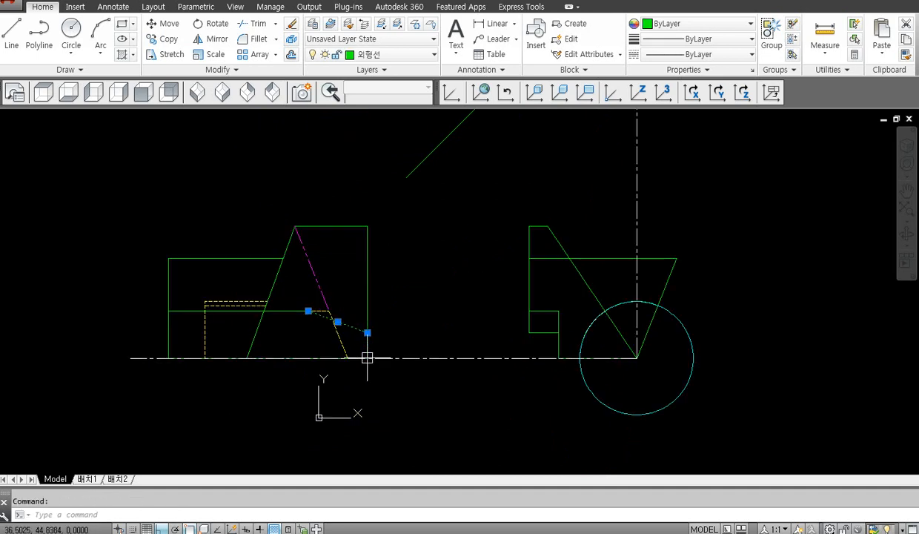
key(Escape)
text(ex)
key(space)
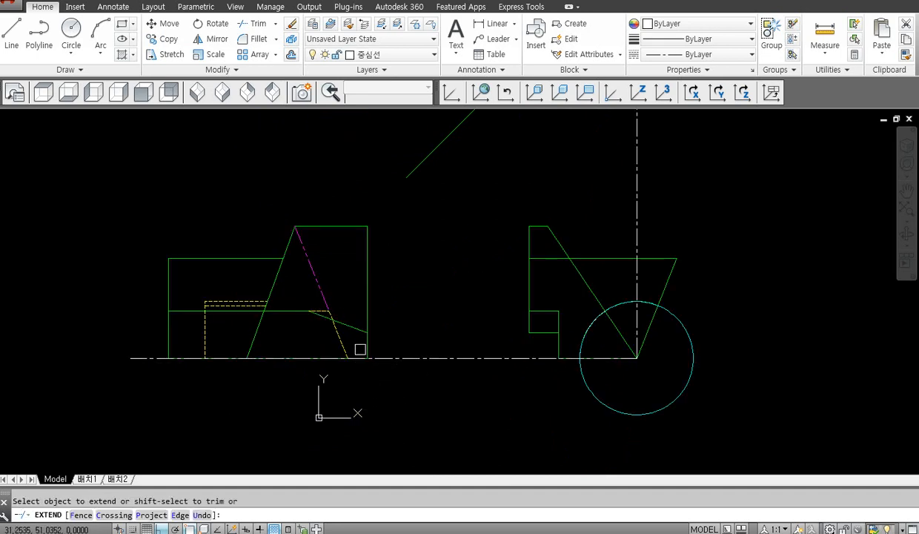
key(space)
- Draw a vertical centreline from the extended edge's end on the base centreline up past the top view's horizontal centreline
text(l)
key(space)
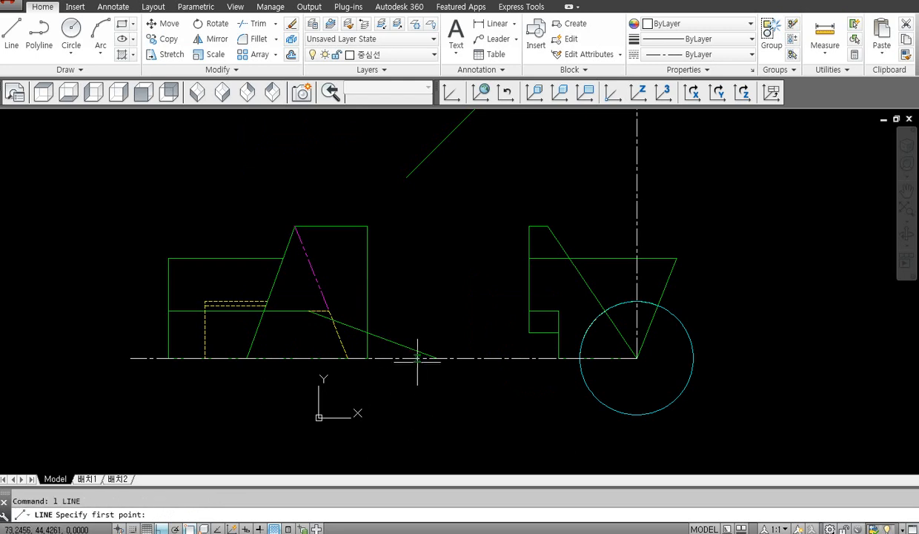
click(438, 358)
scroll(438, 358, down, 2)
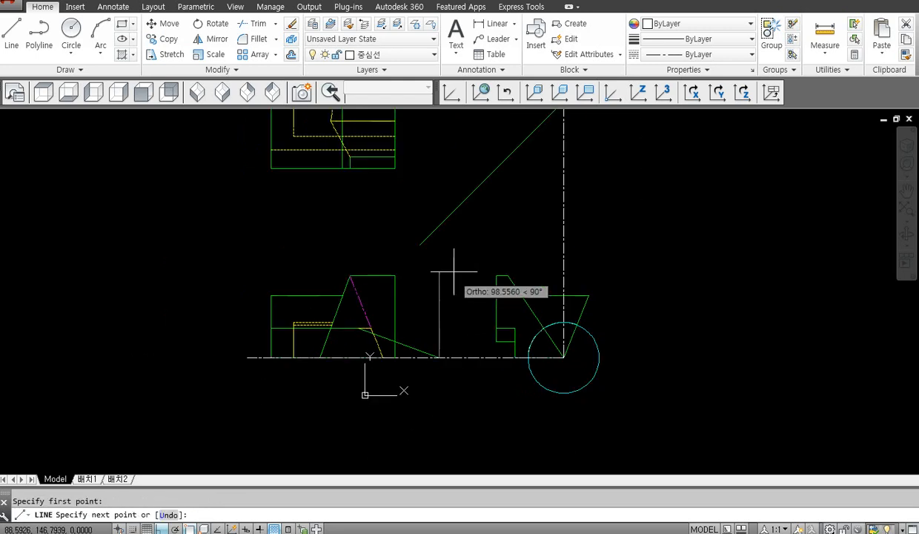
middle_drag(453, 272, 429, 400)
click(410, 157)
key(space)
middle_drag(451, 295, 416, 237)
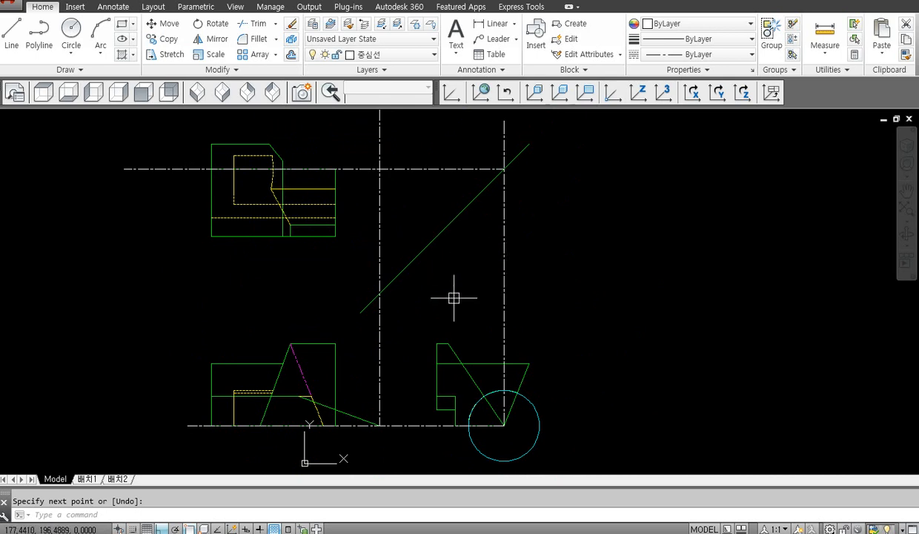
- Make 가상선 the current layer and draw a vertical projection line from the circle's left quadrant up past the 45° line
click(424, 59)
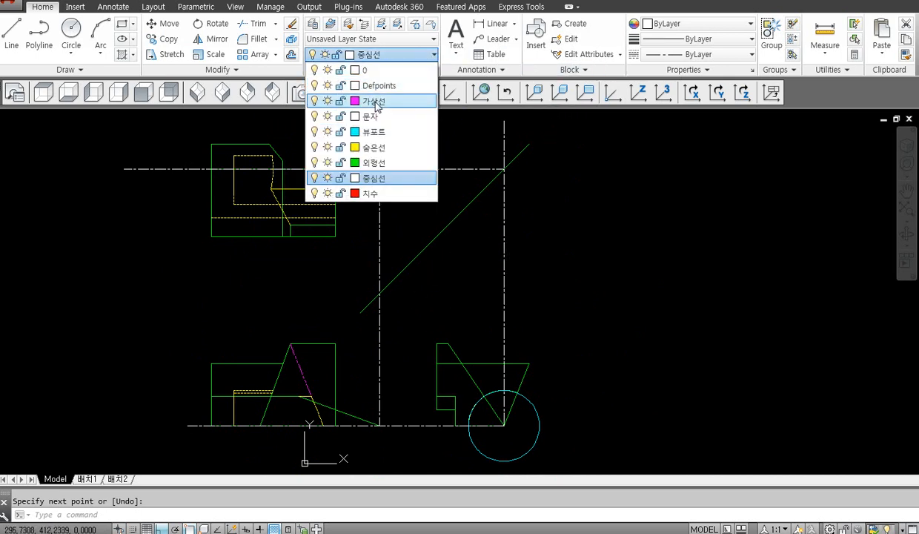
click(376, 98)
text(l)
key(space)
click(470, 428)
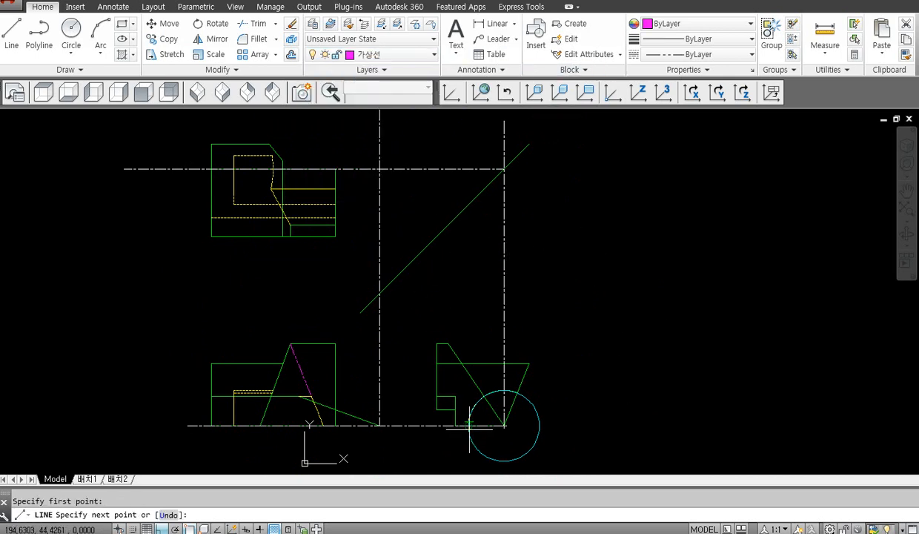
click(437, 205)
key(space)
- Draw a horizontal projection line from that vertical line's intersection with the 45° line toward the top view, past the vertical centreline
key(space)
click(470, 203)
click(358, 255)
key(space)
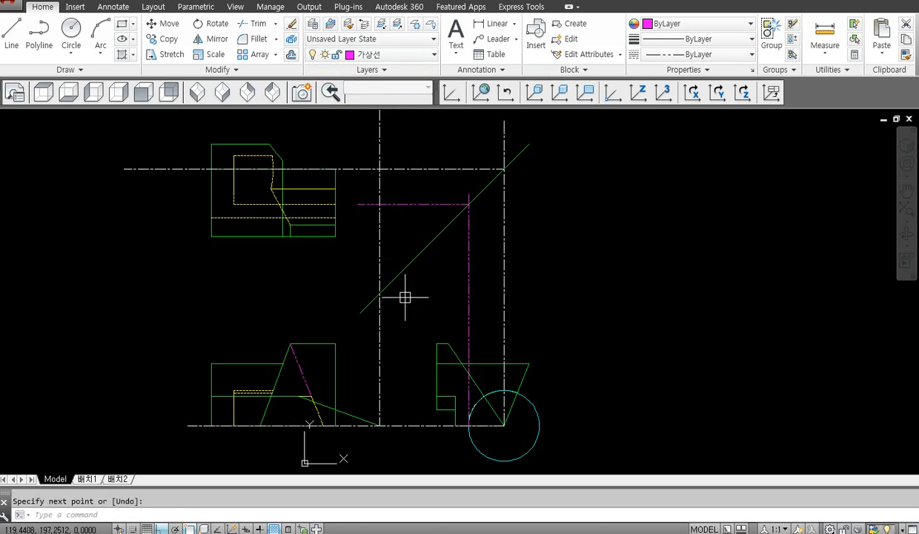
- Draw a horizontal projection line from the side view circle's top quadrant across into the front view
key(space)
click(505, 392)
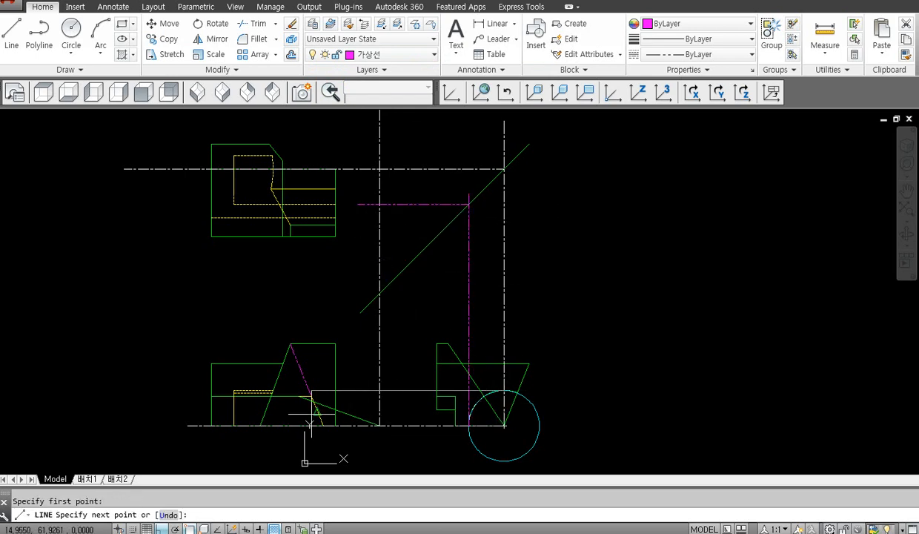
click(284, 411)
key(space)
- Extend the front view's descending slanted edge up to the front view's steep slanted line
scroll(285, 416, up, 2)
key(Escape)
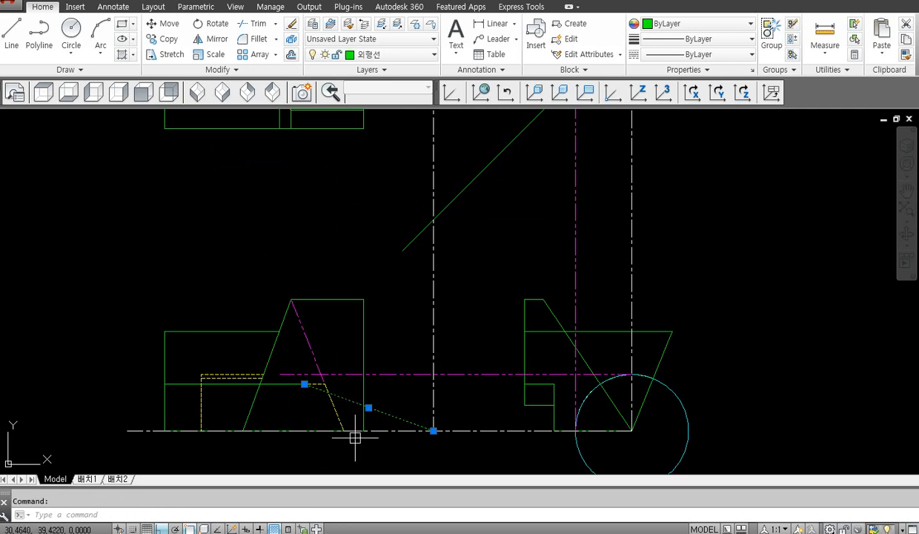
key(space)
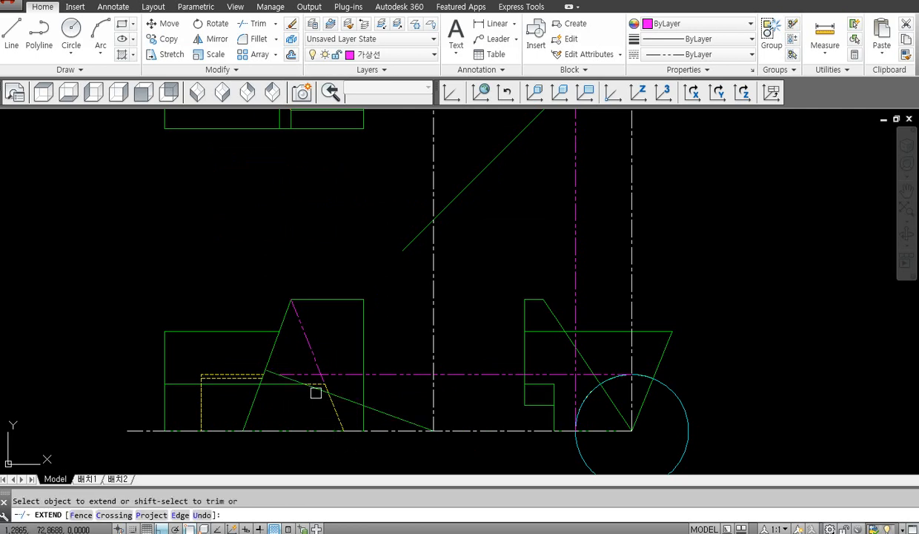
click(316, 389)
key(space)
text(ex)
key(space)
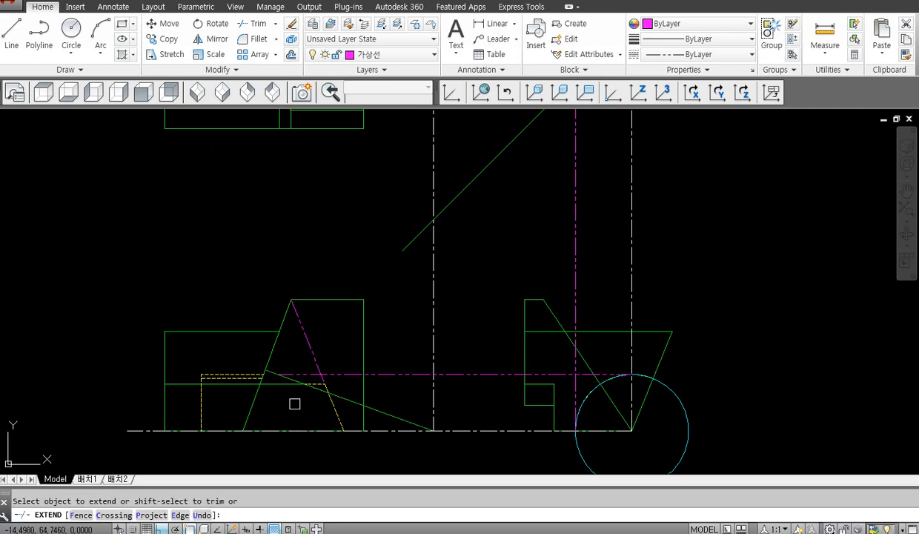
key(space)
- Draw a vertical projection line from the extended edge's intersection with the horizontal projection line up past the top view
text(l)
key(space)
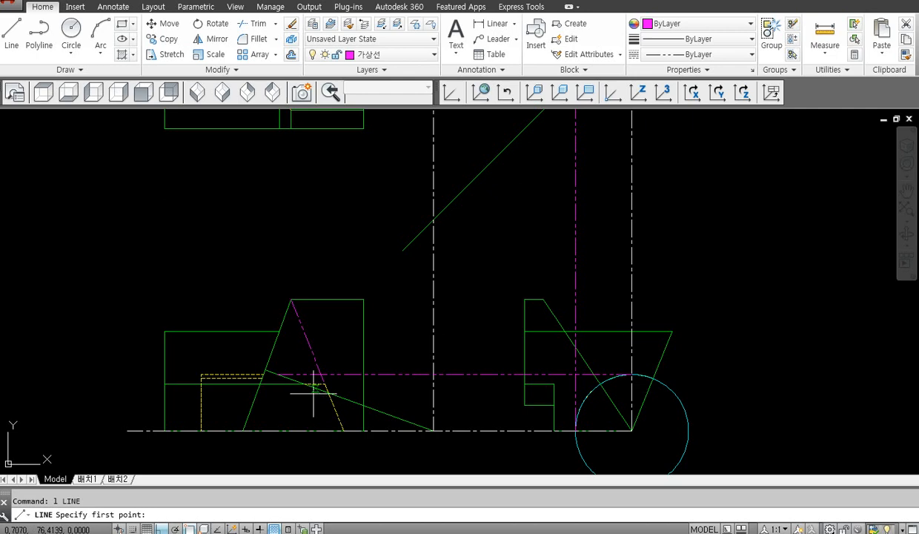
click(277, 374)
middle_drag(270, 304, 293, 396)
key(space)
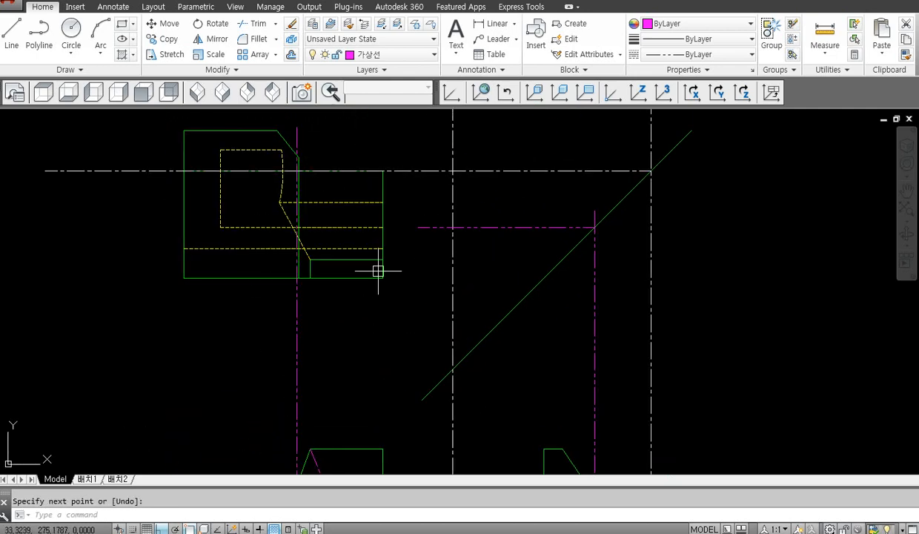
scroll(345, 334, up, 2)
scroll(357, 304, down, 4)
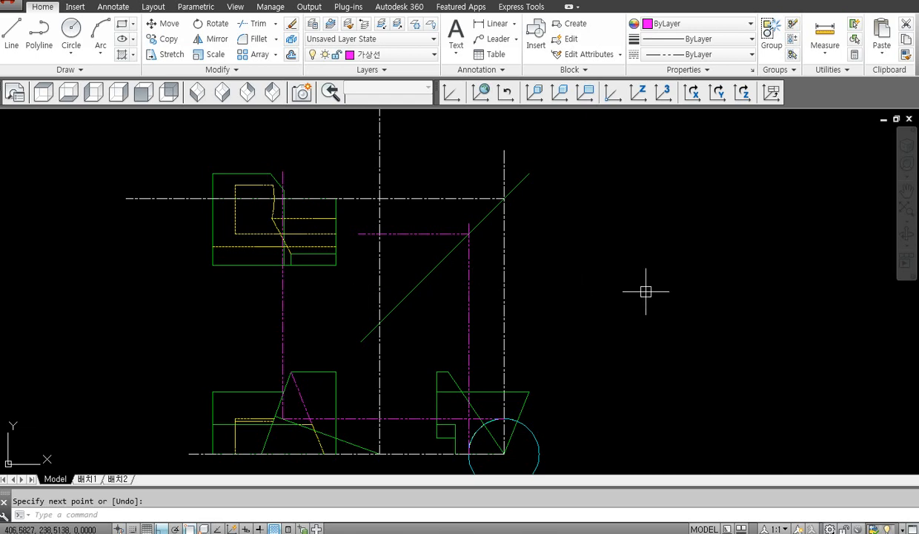
text(el)
key(space)
text(c)
key(space)
key(Escape)
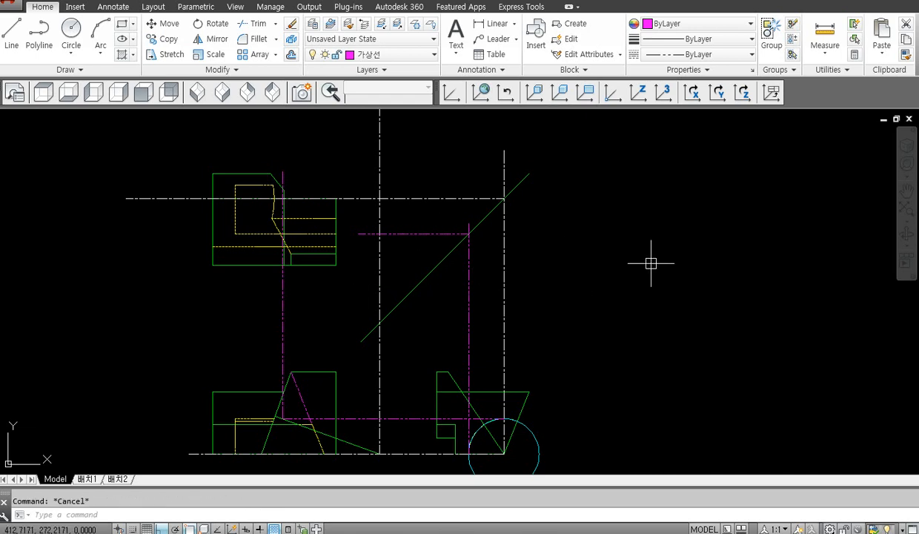
- Draw an ellipse centred on the top view's centreline intersection, with its axes ending at the vertical and horizontal projection lines
text(el)
key(space)
text(c)
key(space)
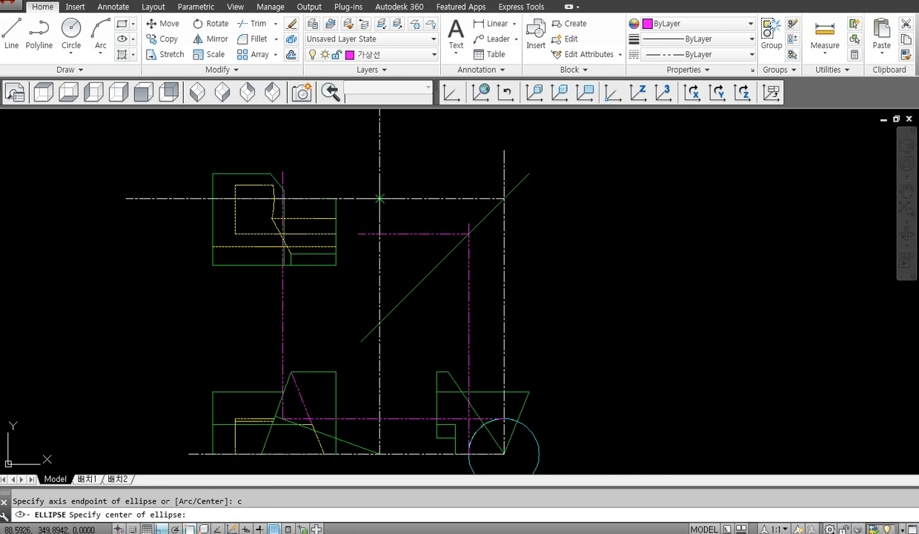
click(380, 199)
scroll(324, 199, up, 6)
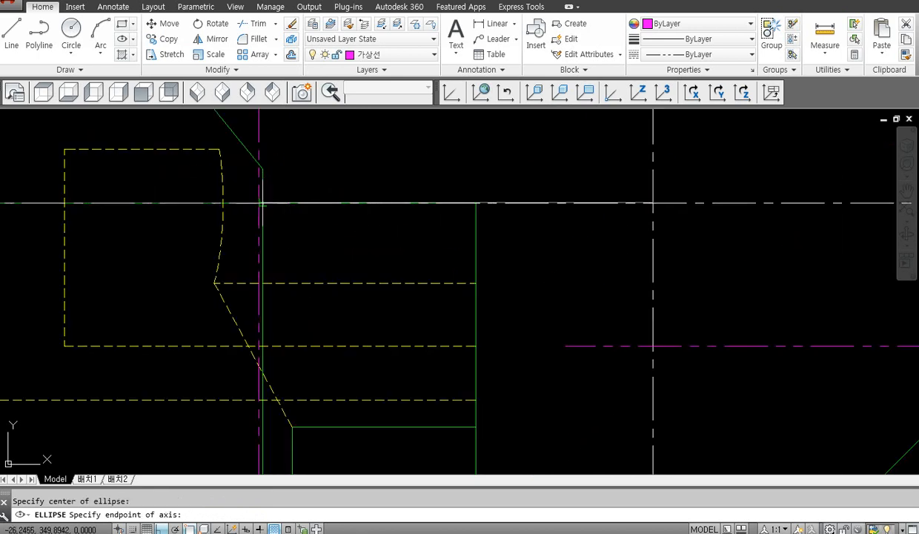
click(283, 198)
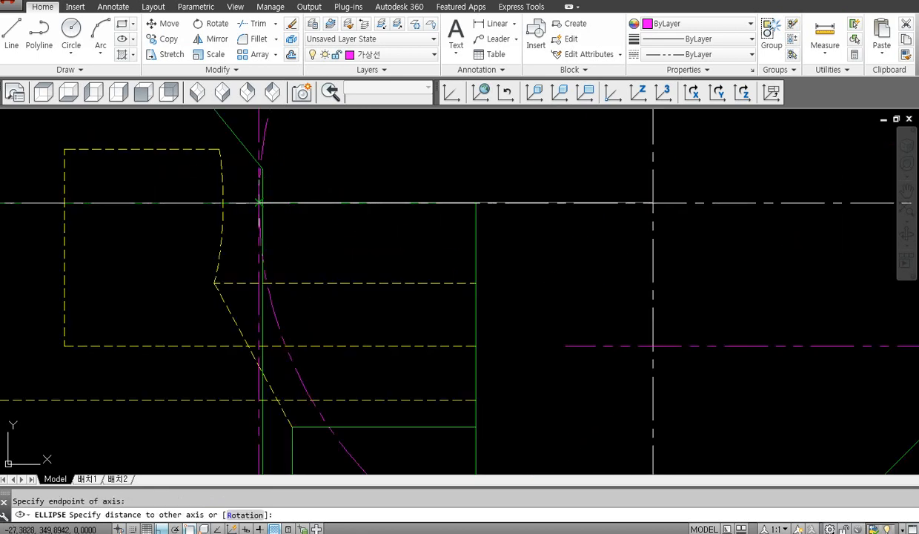
click(652, 344)
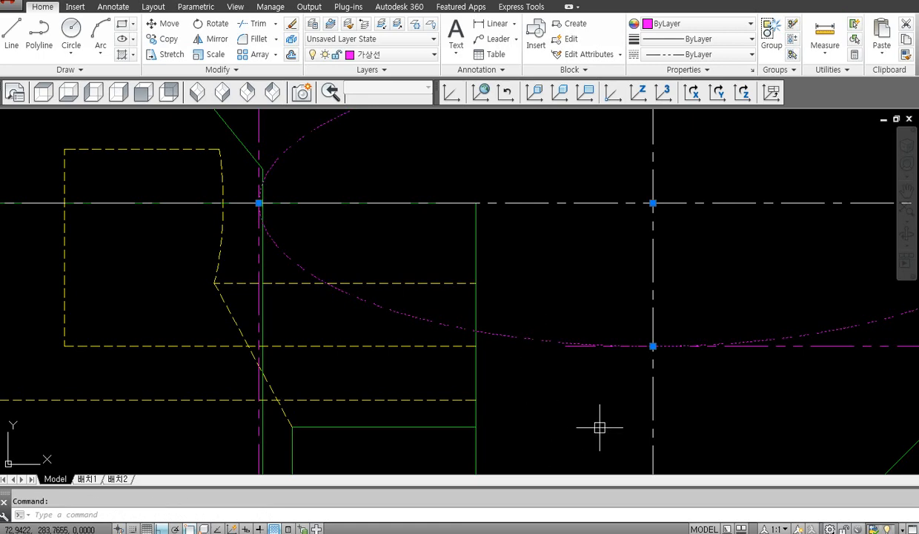
key(Escape)
- Place the drawing window beside the problem sheet and compare the ellipse with the sheet's top view
scroll(386, 358, down, 5)
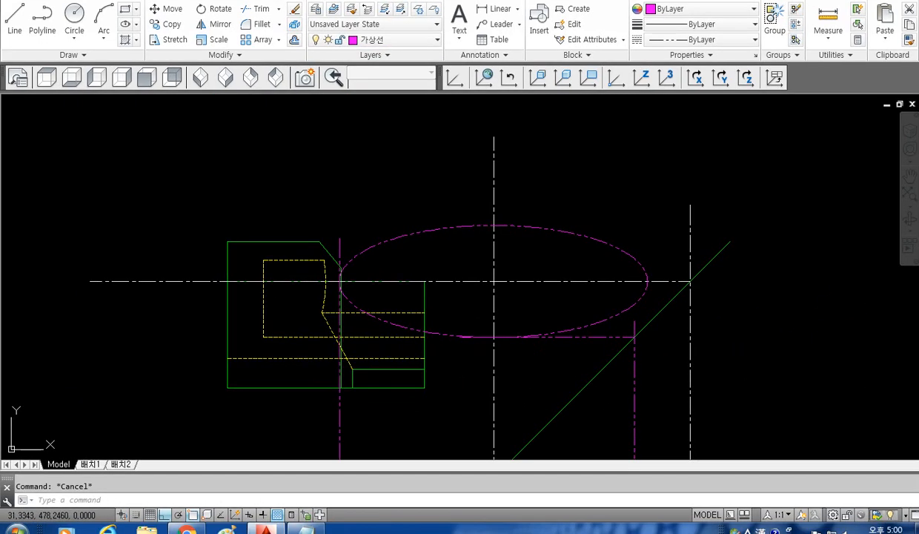
key(super+Right)
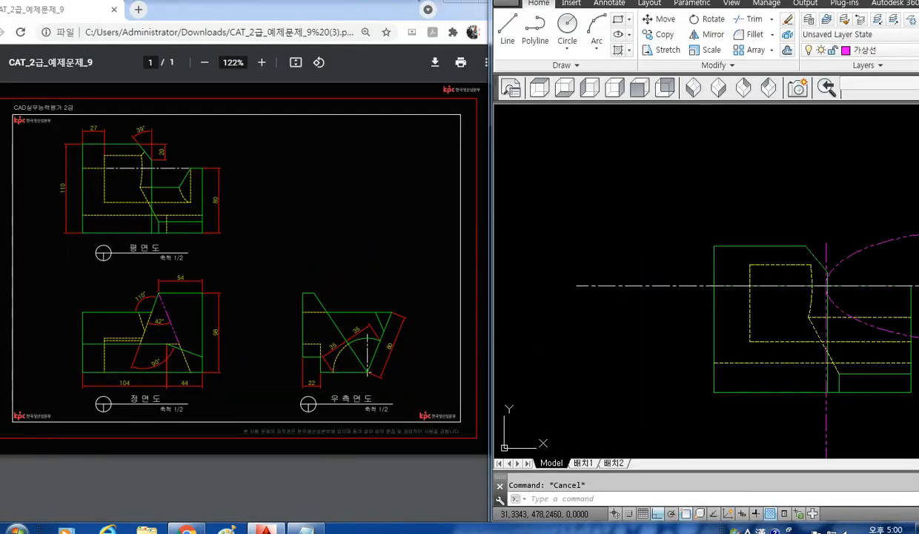
middle_drag(773, 264, 588, 243)
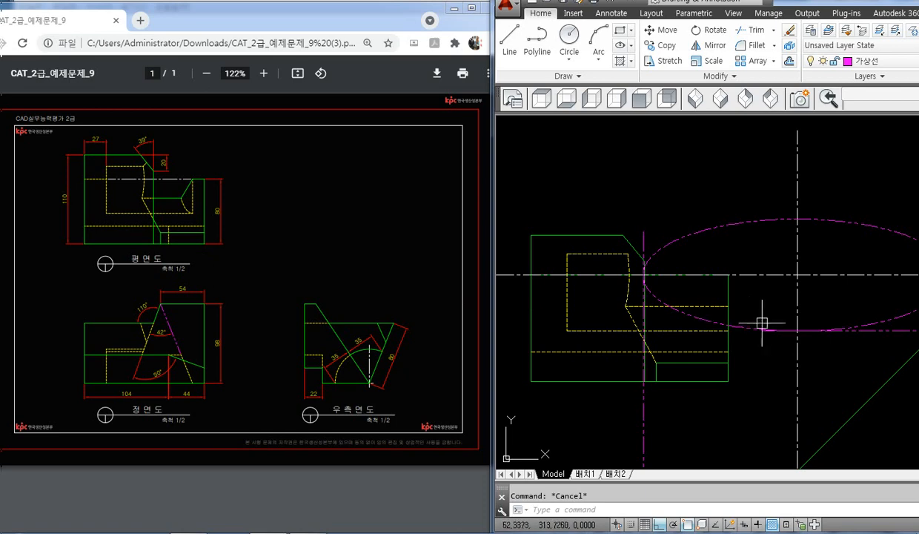
- Erase the ellipse, the projection lines and the centrelines, keeping the 45° line and the side view's circle
scroll(739, 289, down, 4)
click(686, 307)
click(619, 211)
key(Delete)
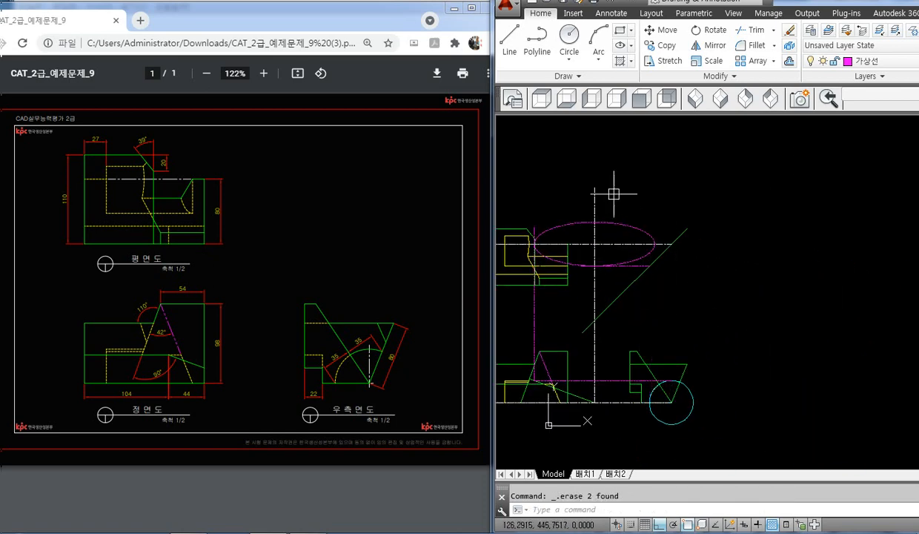
click(612, 188)
click(591, 265)
key(Delete)
click(560, 329)
key(Delete)
click(610, 421)
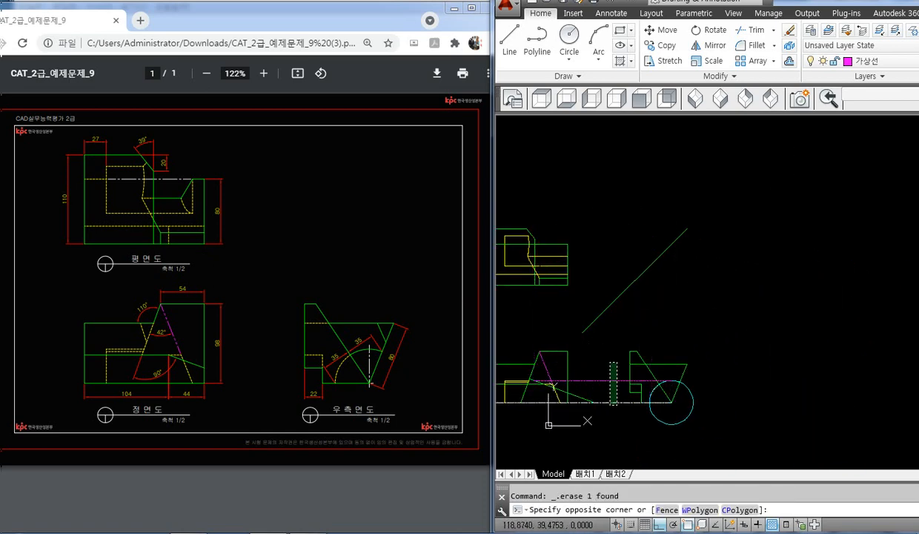
click(527, 385)
key(Delete)
- Trim the front view's descending slanted edge beyond the view's vertical edge and before the start of the short hidden line
scroll(535, 404, up, 6)
text(tr)
key(Return)
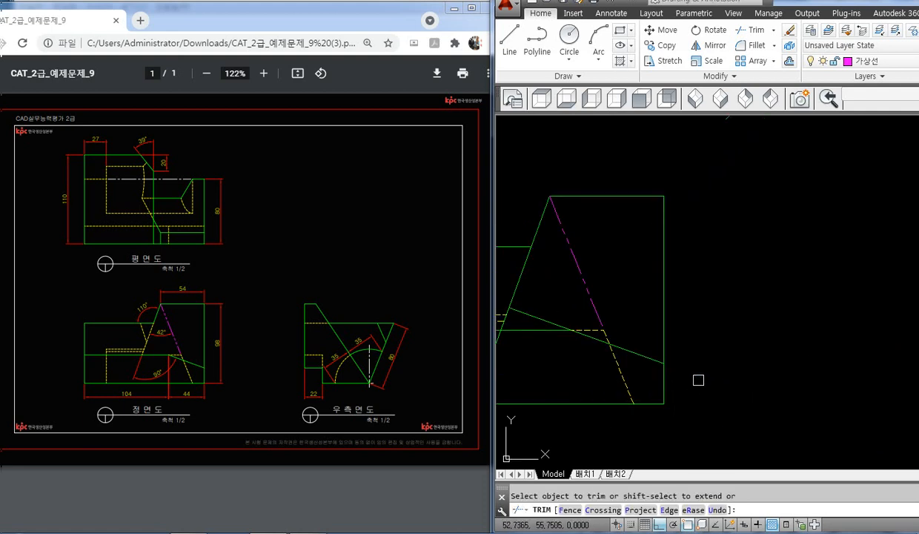
key(Escape)
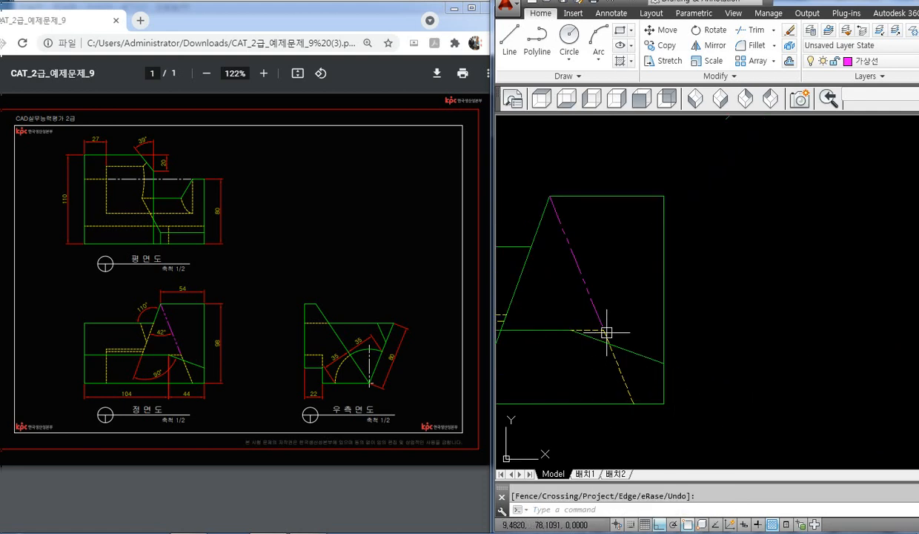
click(593, 330)
key(Escape)
click(591, 304)
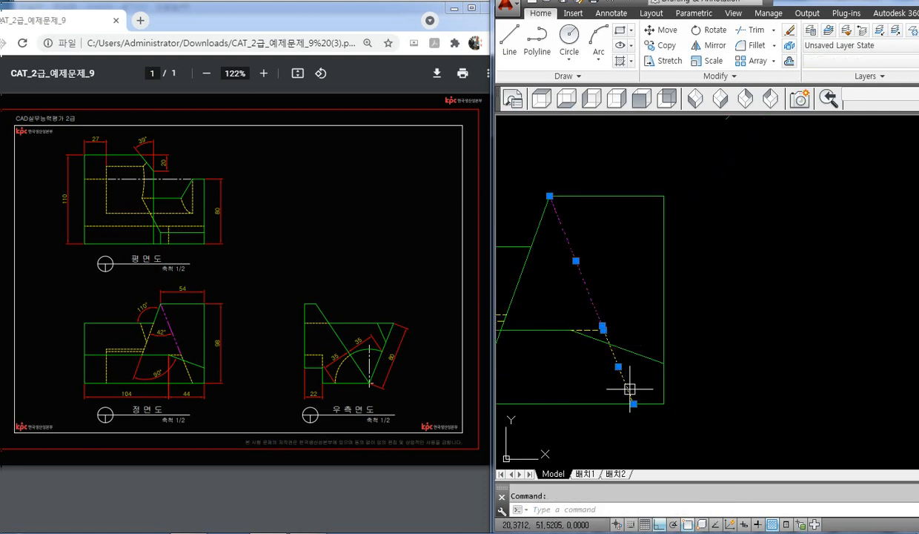
key(Escape)
- Make 중심선 the current layer and draw a vertical centreline from the circle's centre up past the 45° line
scroll(598, 375, down, 4)
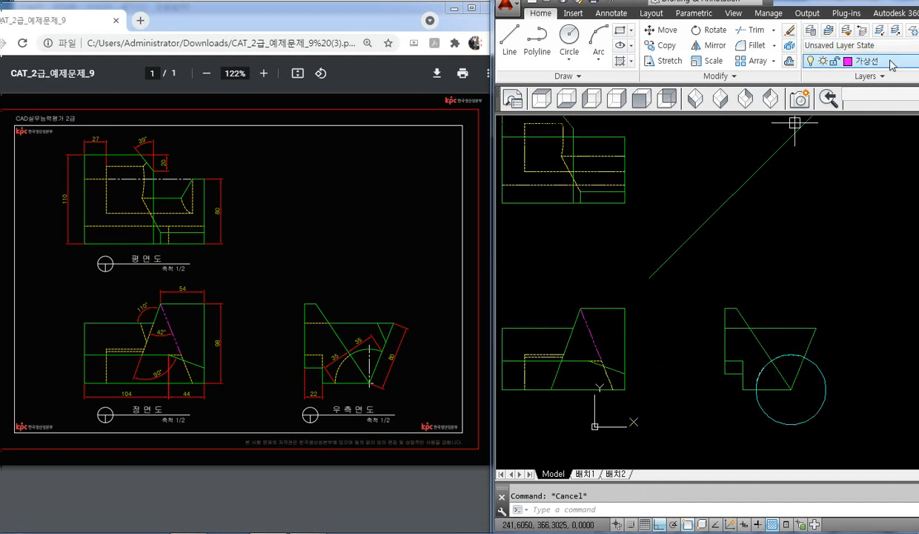
click(864, 60)
click(864, 185)
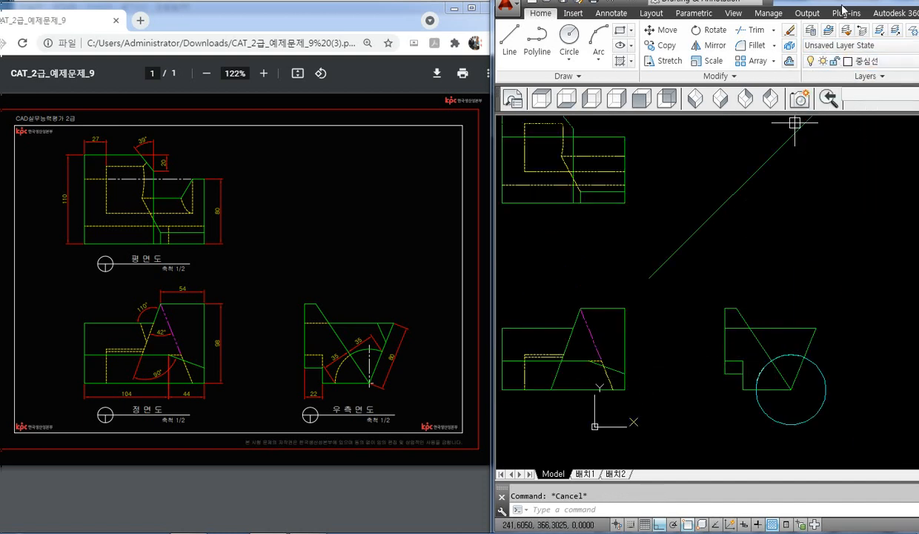
double_click(822, 6)
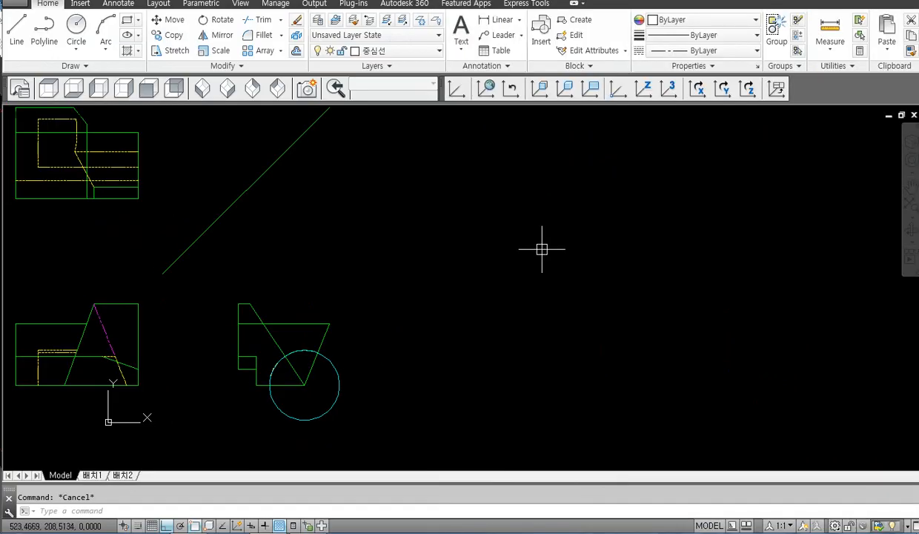
text(l)
key(Return)
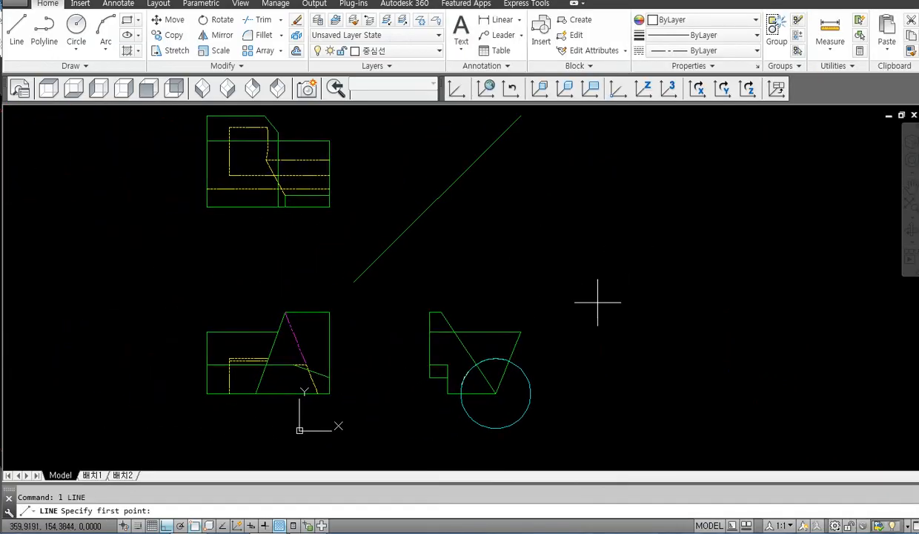
click(495, 393)
click(505, 152)
key(Return)
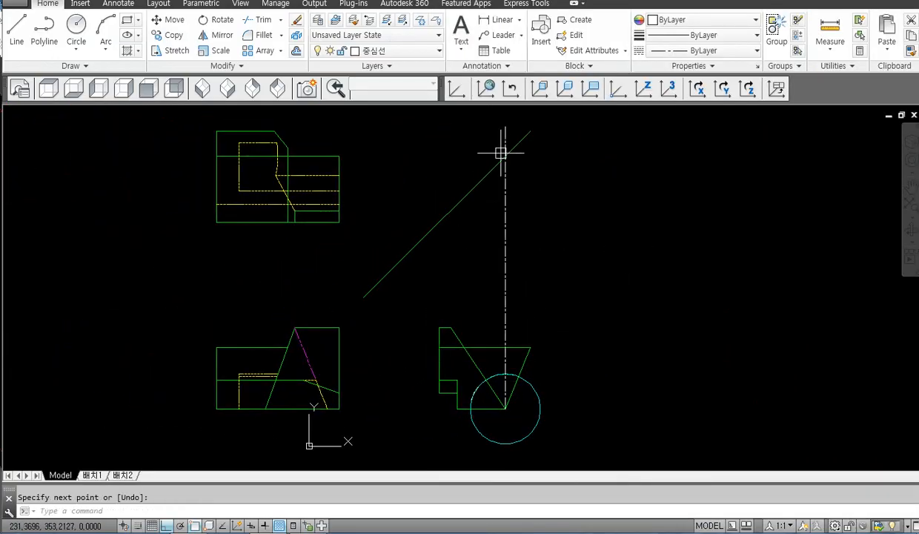
- Draw a horizontal centreline from the vertical centreline's intersection with the 45° line across and past the top view
key(Return)
click(504, 155)
click(109, 156)
key(Return)
- Draw a horizontal base centreline from the circle's centre along the front view's bottom edge
key(Return)
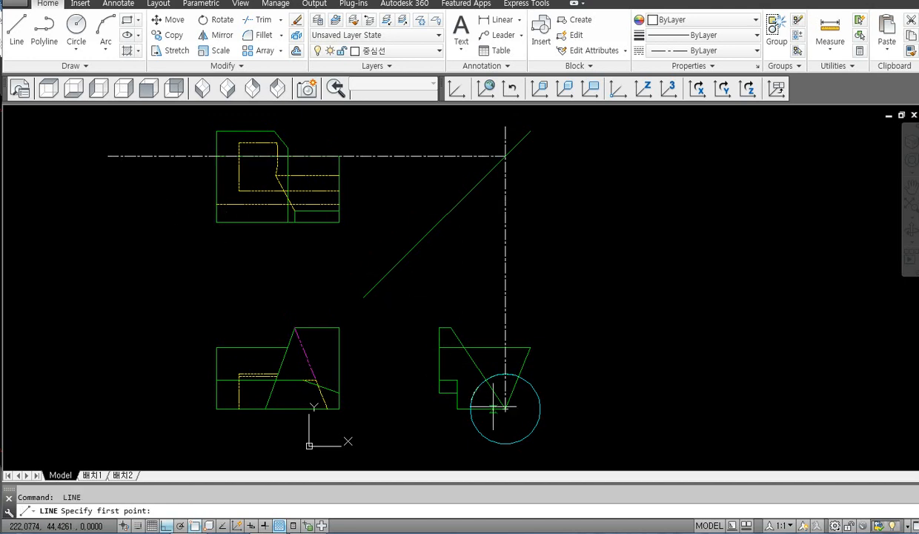
click(504, 408)
click(304, 431)
key(Return)
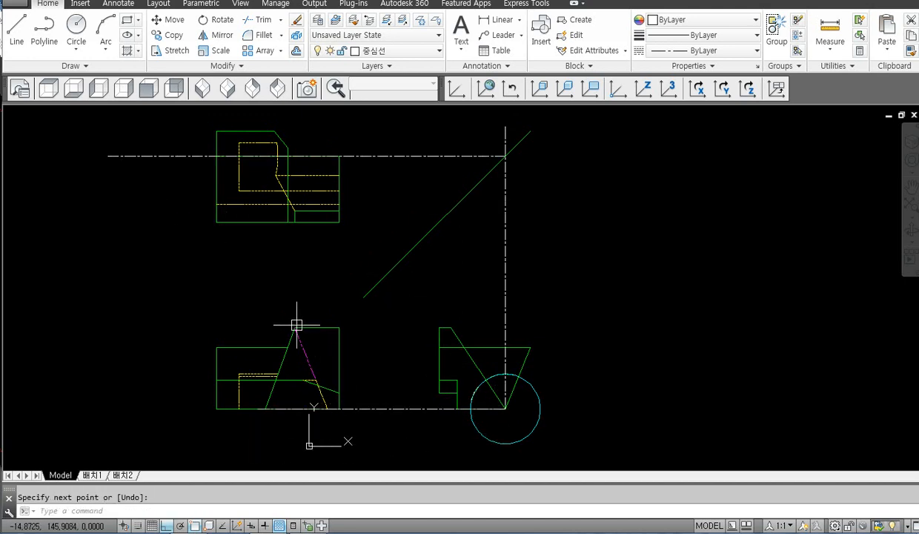
- Draw a vertical centreline from the lower end of the front view's slanted hidden line up past the top view
key(Return)
click(328, 408)
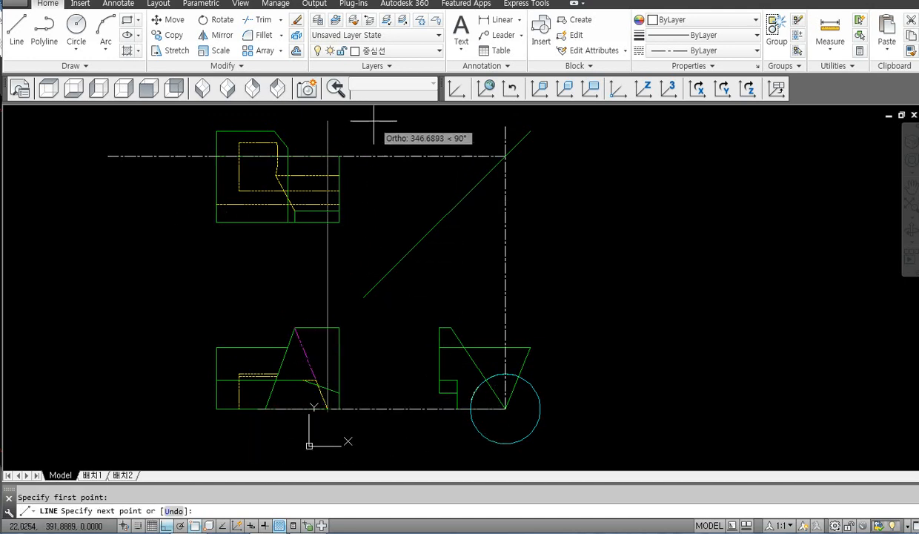
click(348, 122)
key(Return)
- Make 가상선 the current layer and draw a vertical line from the circle's left quadrant up past the 45° line
click(415, 50)
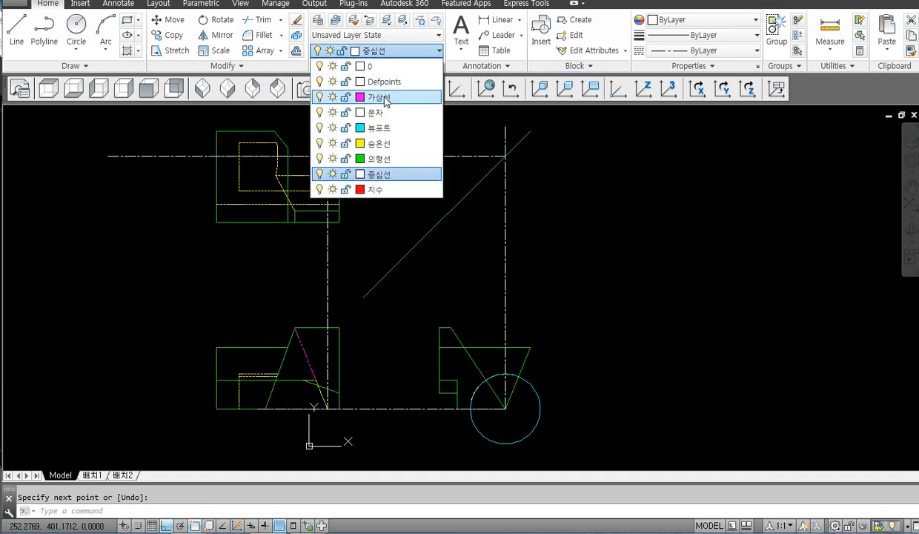
click(371, 95)
key(Return)
click(471, 407)
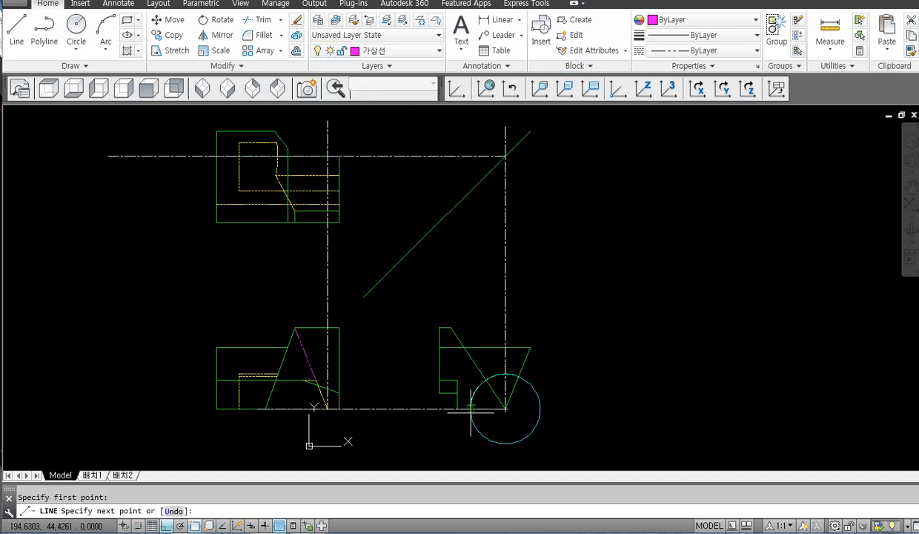
click(471, 190)
key(Return)
- Draw a horizontal projection line from that vertical line's intersection with the 45° line into the top view
key(Return)
click(471, 190)
click(280, 190)
key(Return)
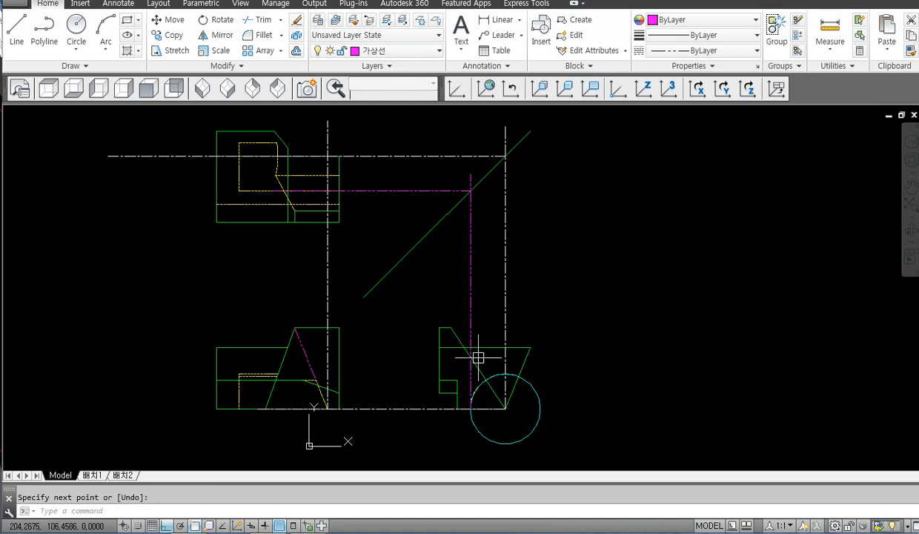
- Draw a horizontal projection line from the circle's top quadrant past the front view's slanted phantom line
key(Return)
click(506, 375)
scroll(320, 380, up, 6)
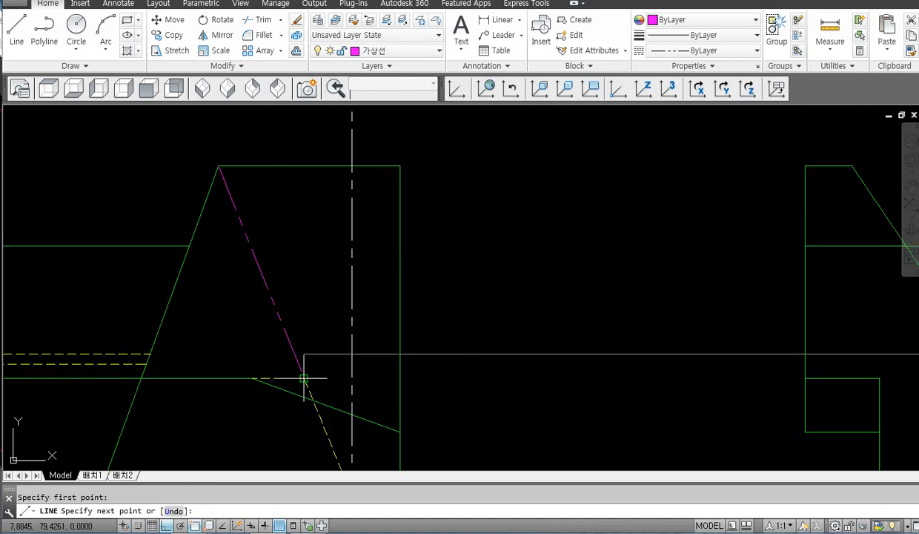
click(246, 354)
key(Return)
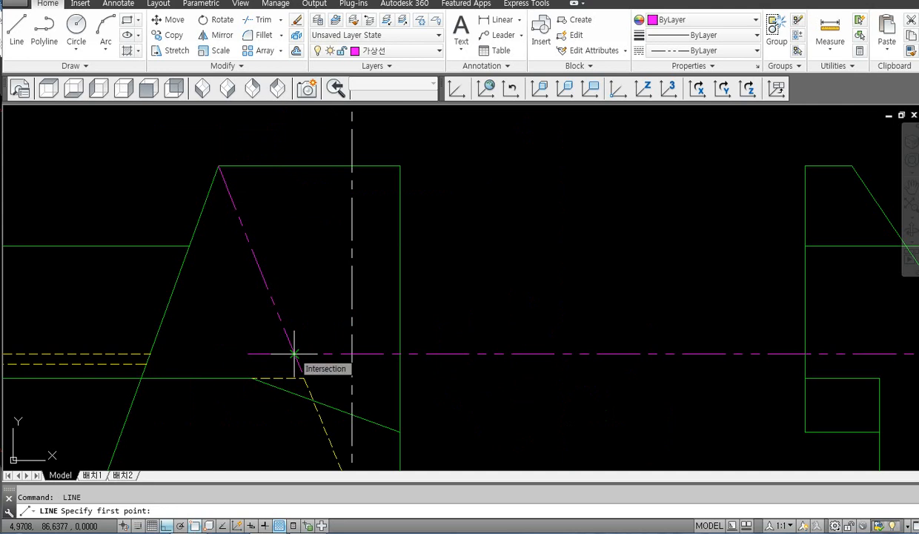
click(294, 354)
scroll(297, 339, down, 2)
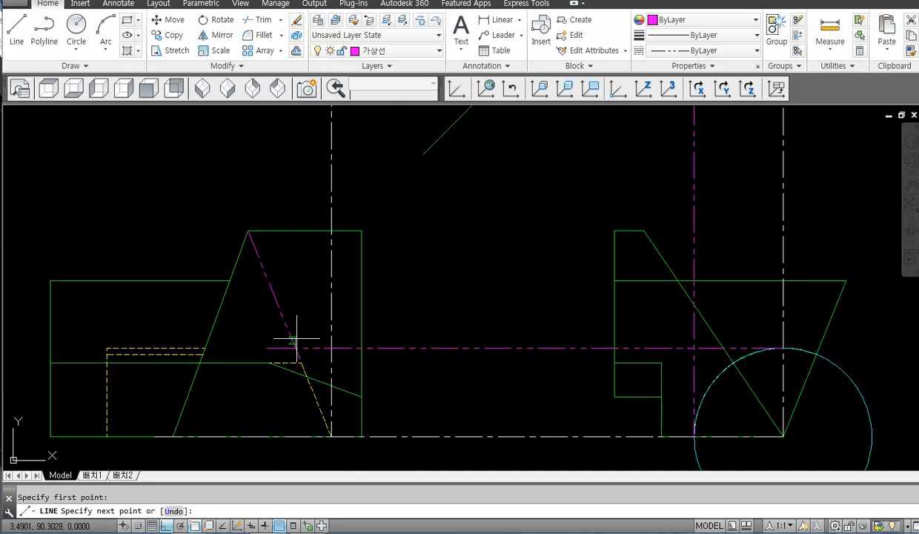
key(Escape)
- Erase the front view's slanted phantom line and the horizontal projection line from the circle's top quadrant
click(283, 321)
key(Delete)
click(308, 348)
key(Delete)
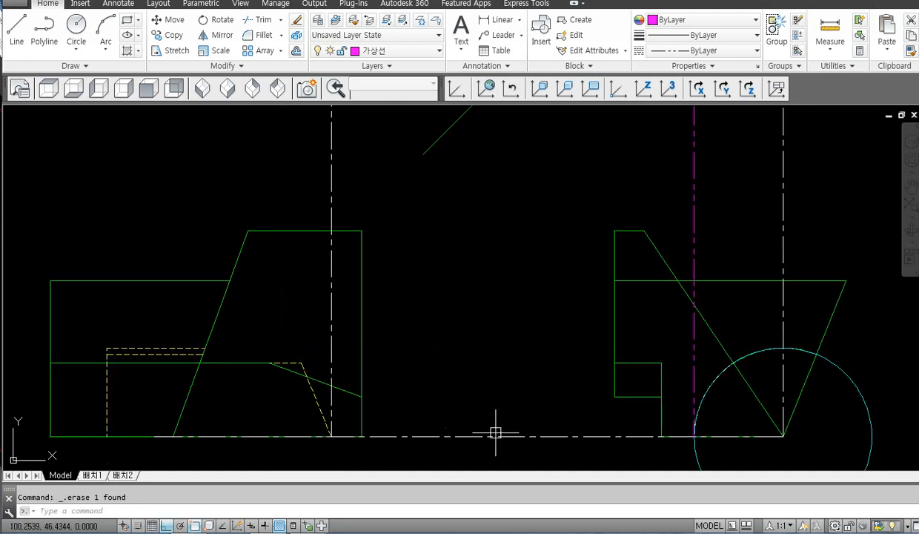
- Draw a horizontal projection line from the right side view circle's top quadrant across into the front view
text(l)
key(Return)
click(783, 348)
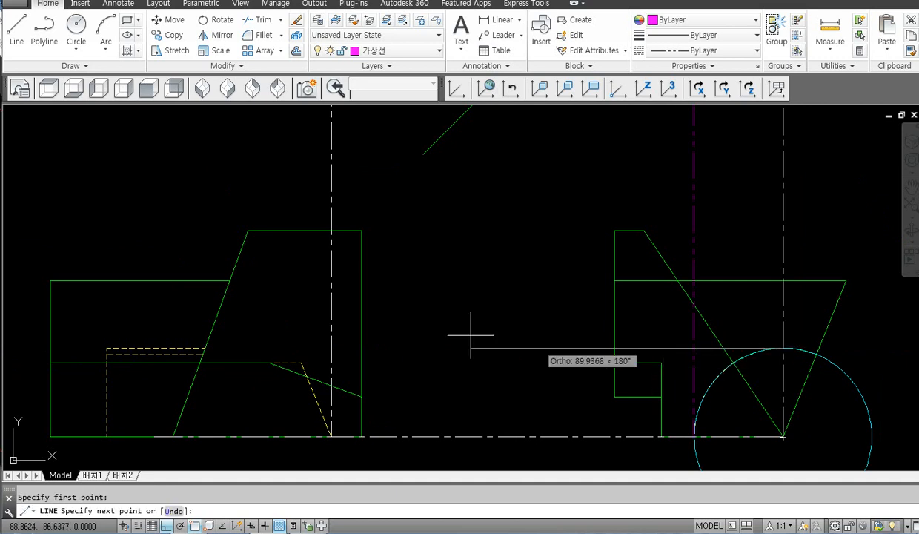
click(251, 329)
key(Return)
- Extend the front view's slanted hidden line up to the new horizontal projection line
text(ex)
key(Return)
scroll(318, 386, up, 4)
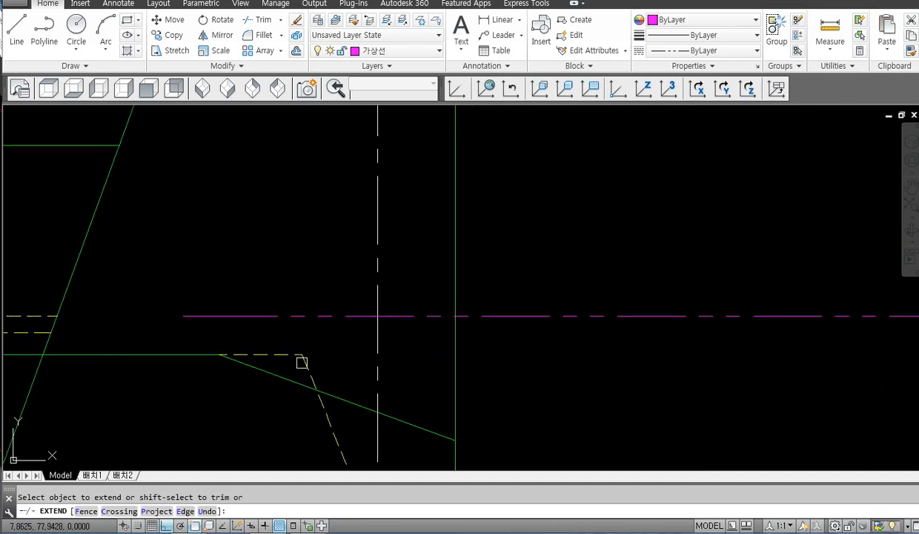
key(Return)
- Draw a vertical projection line from the extended hidden line's upper end up past the top view
text(l)
key(Return)
click(286, 316)
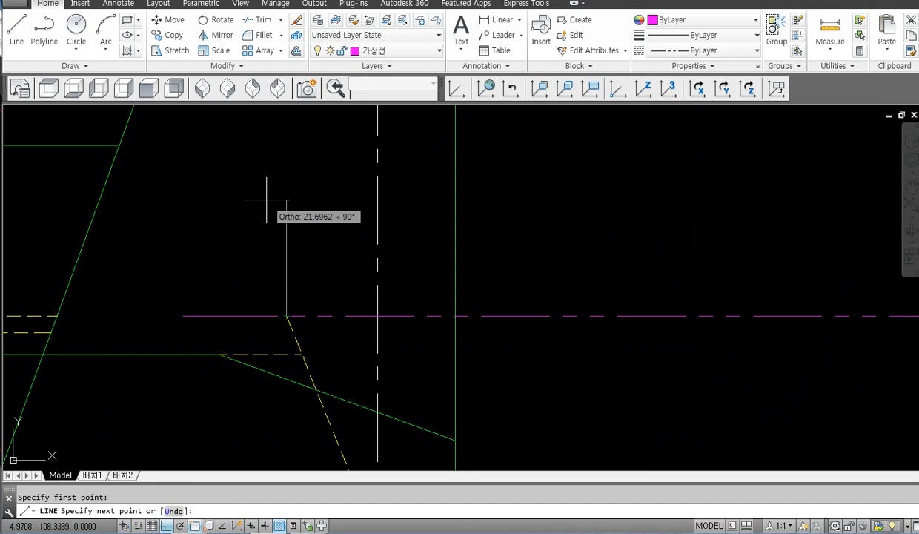
scroll(266, 200, down, 5)
key(Return)
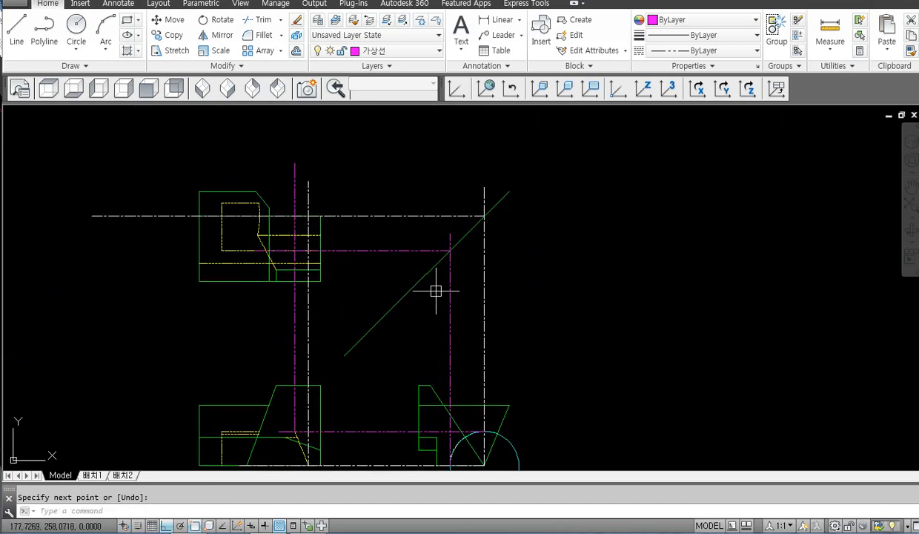
- Draw a centre-based ellipse at the top view's centre-line intersection, with its axes reaching the vertical and horizontal projection lines
middle_drag(436, 291, 417, 272)
text(el)
key(Return)
text(c)
key(Return)
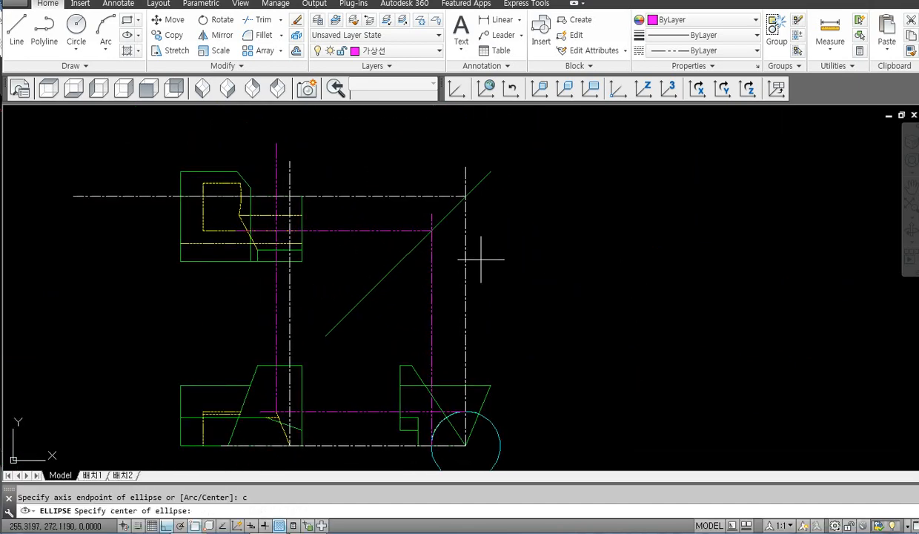
scroll(303, 180, up, 4)
click(267, 217)
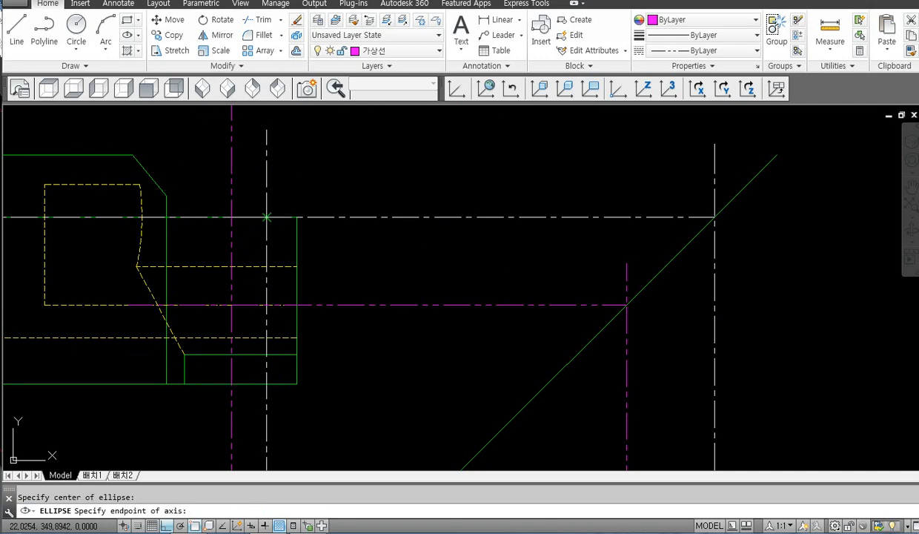
click(232, 218)
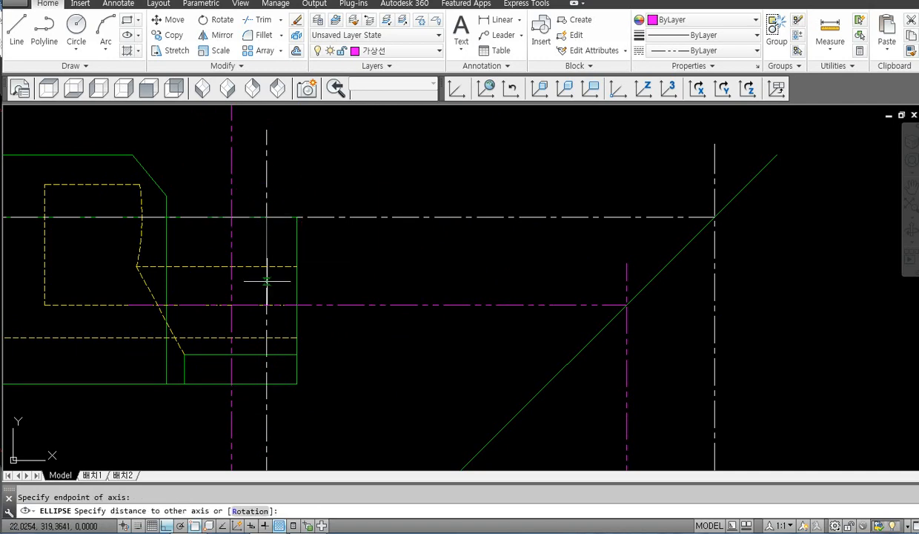
scroll(319, 318, down, 5)
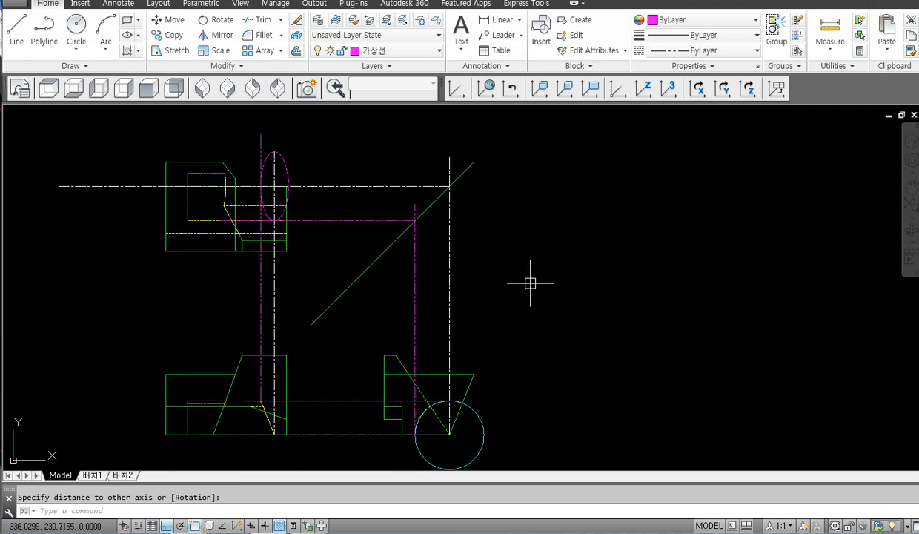
click(281, 166)
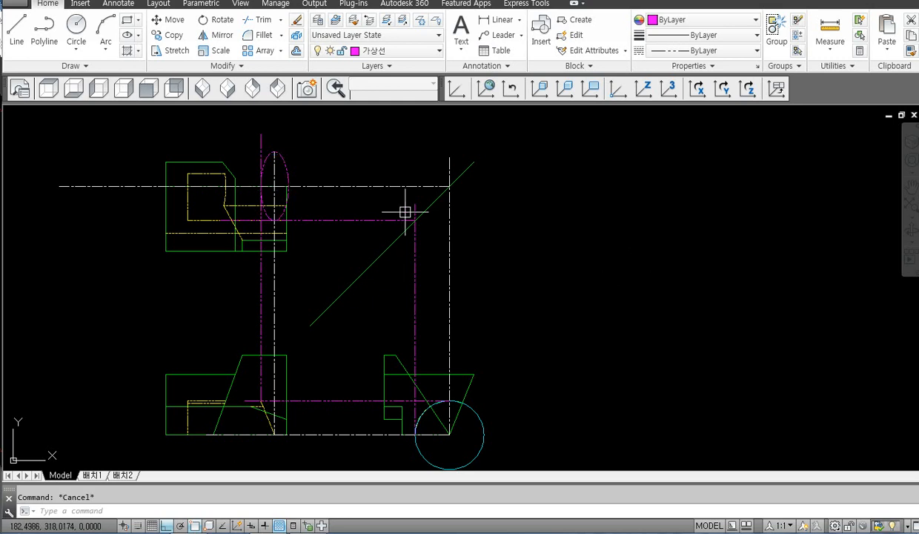
- Erase the projection lines and centre lines linking the three views, along with the side view's construction circle
click(357, 172)
click(336, 227)
key(Delete)
click(499, 302)
click(409, 317)
key(Delete)
click(361, 368)
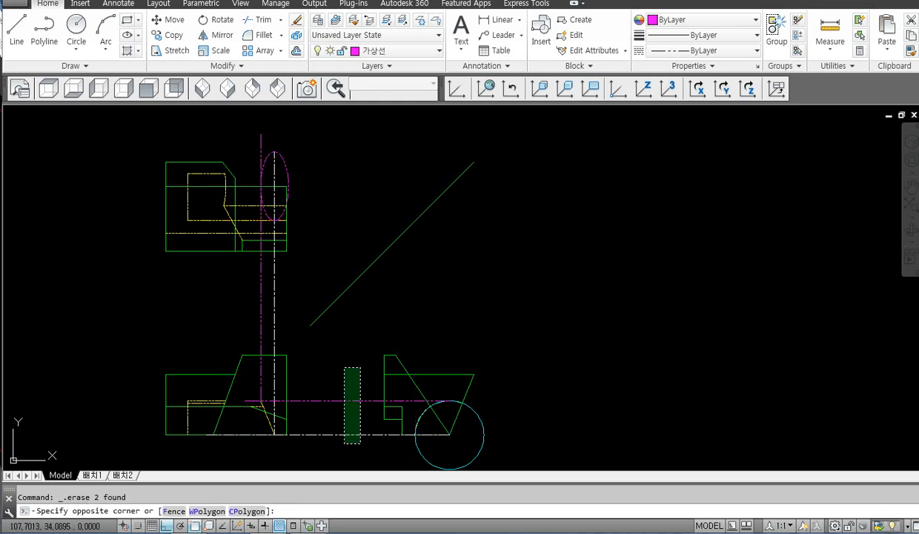
click(345, 442)
key(Delete)
click(476, 421)
key(Delete)
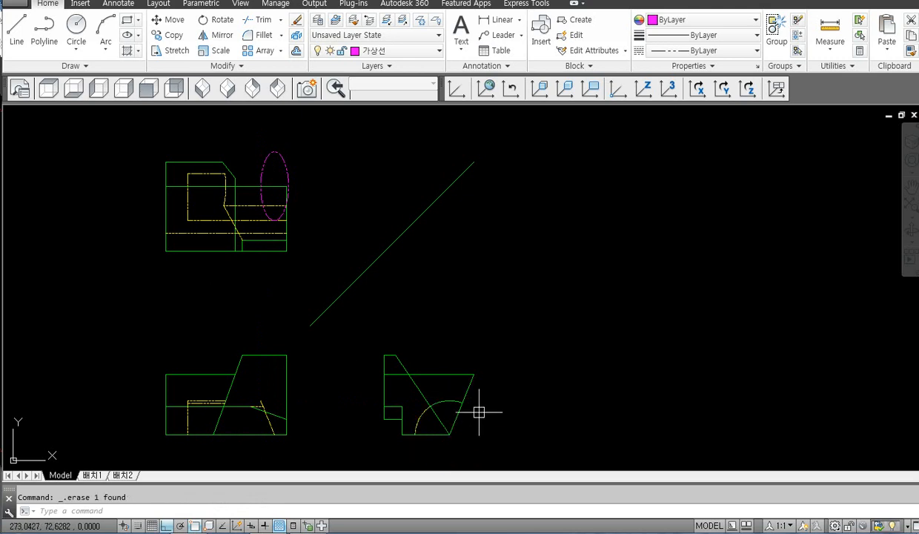
- Trim the front view's slanted hidden line back to its corner with the horizontal hidden line
text(tr)
key(space)
key(space)
key(Escape)
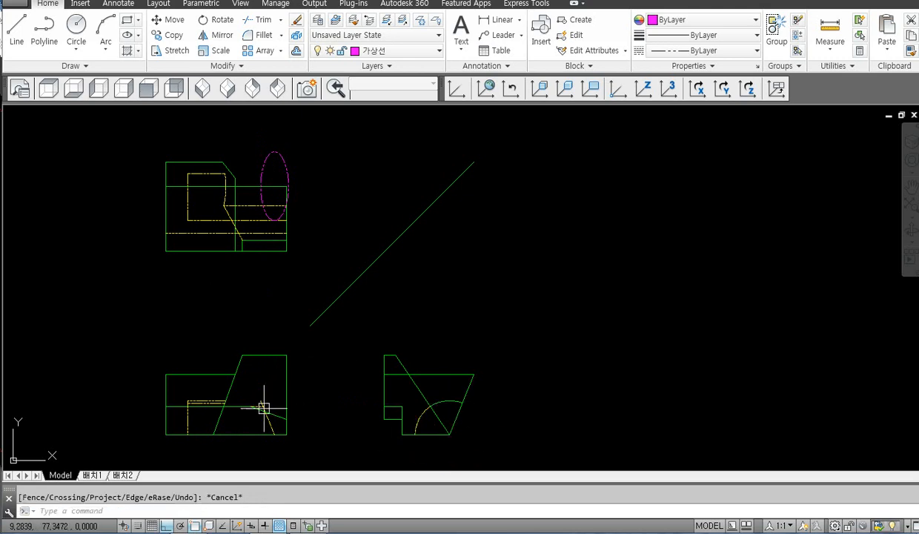
key(Escape)
text(tr)
key(space)
scroll(254, 404, up, 5)
key(space)
key(Escape)
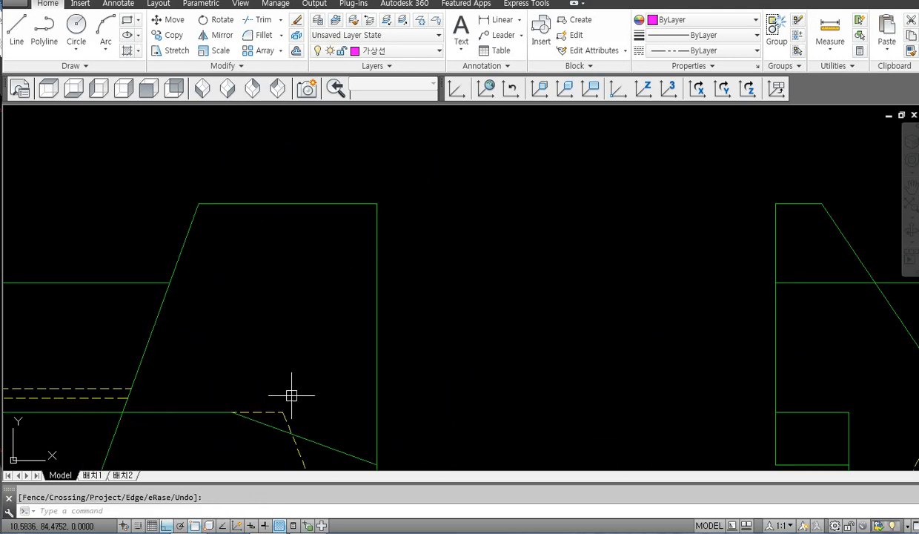
- Draw a phantom line from the slanted hidden line's upper end to the upper-left corner of the front view's raised part
text(l)
key(space)
click(275, 404)
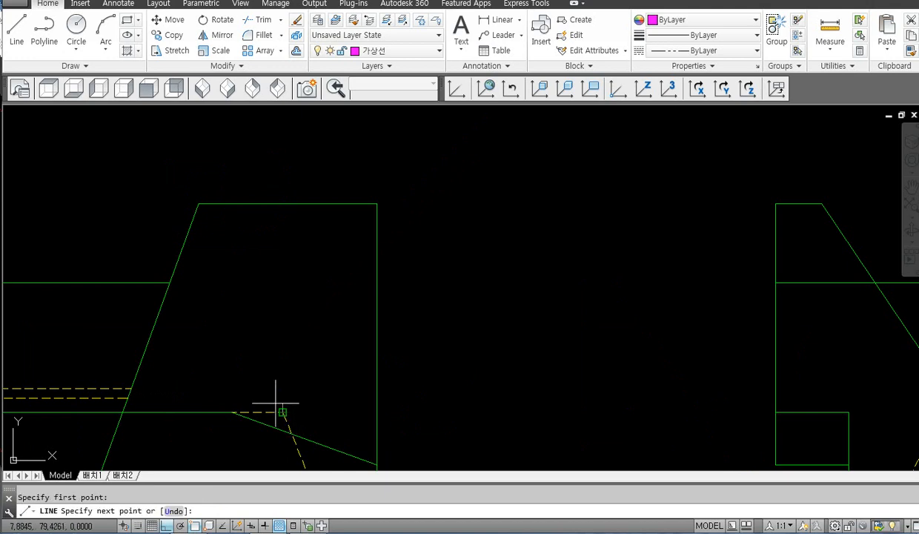
click(198, 205)
key(space)
- Shorten the phantom line at its lower end using Lengthen with a delta of -2
text(l)
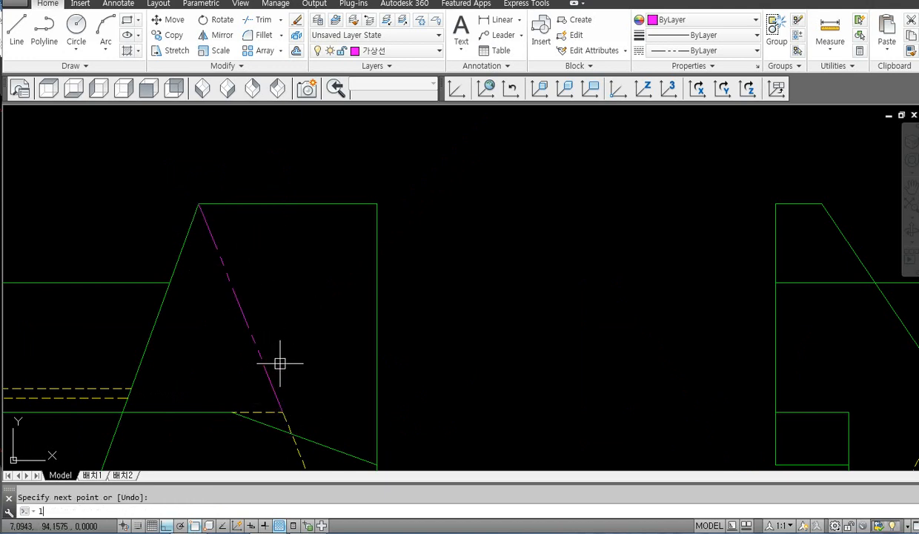
text(en)
key(space)
text(de)
key(space)
text(-2)
key(space)
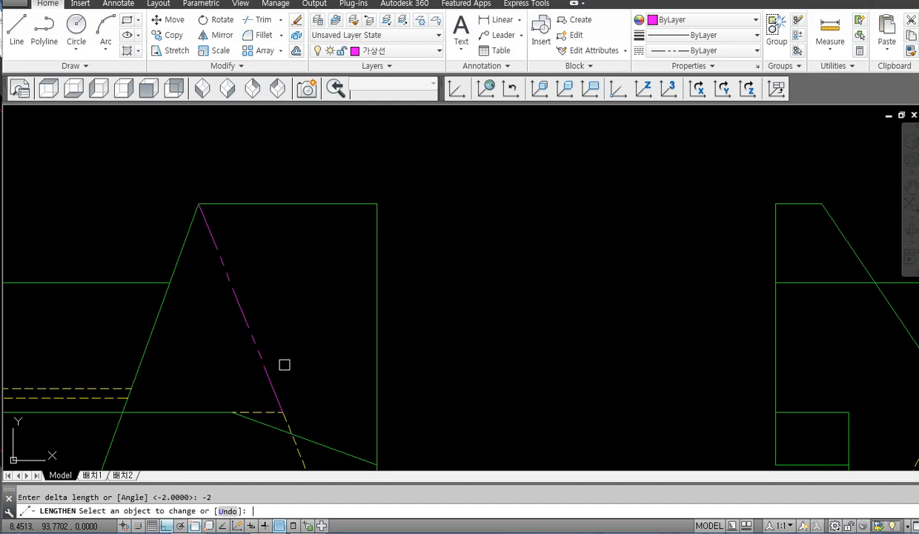
click(280, 400)
key(space)
key(Escape)
- Place the drawing window beside the reference PDF and compare the top view around the ellipse
scroll(302, 389, down, 4)
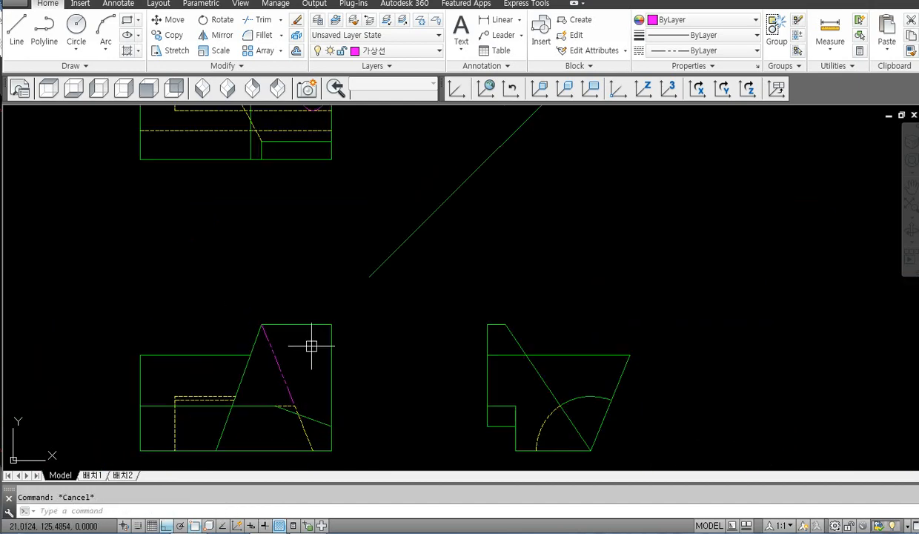
middle_drag(327, 230, 332, 336)
middle_drag(363, 209, 371, 233)
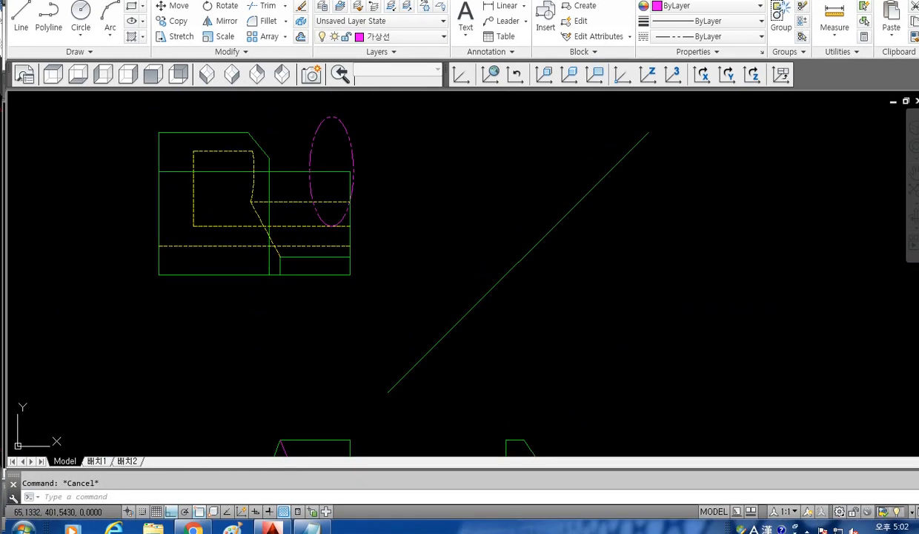
double_click(419, 1)
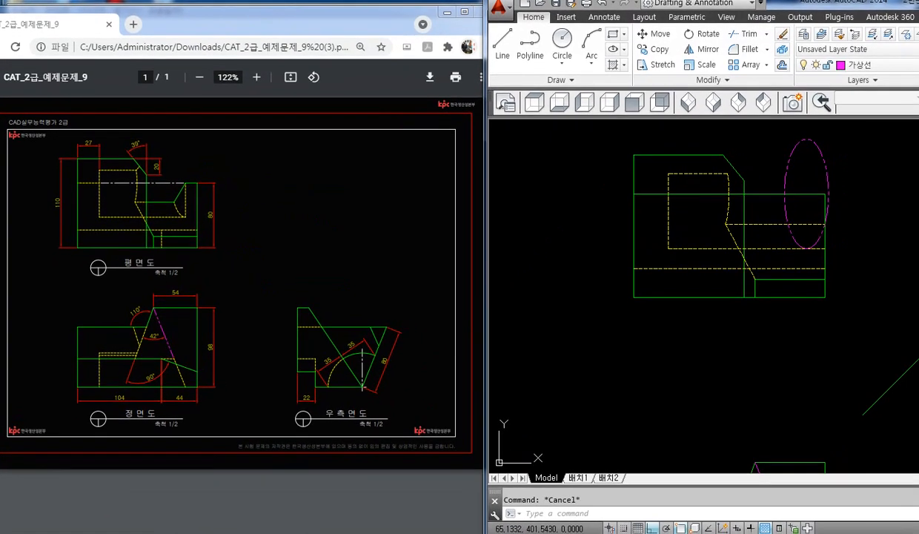
middle_drag(751, 226, 683, 243)
scroll(719, 279, up, 2)
middle_drag(732, 259, 702, 302)
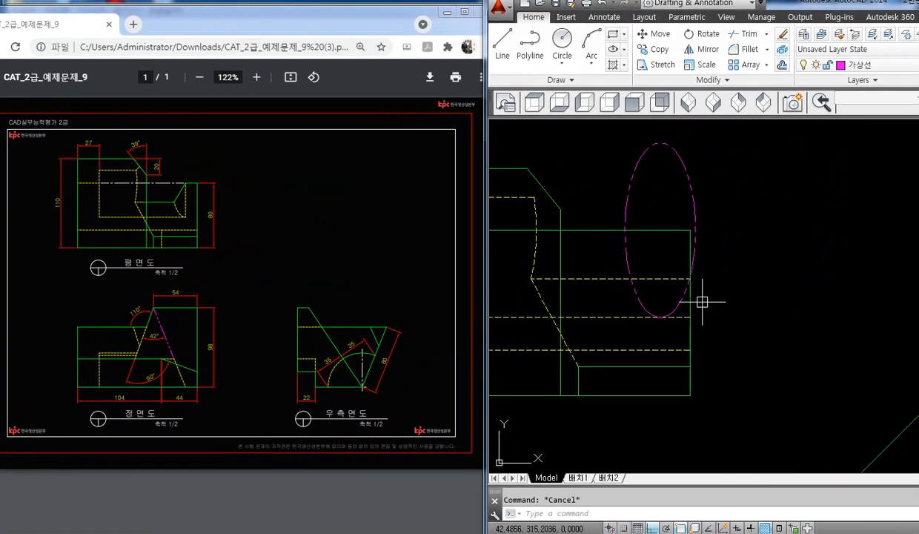
- Trim the ellipse to the lower-left arc between the two hidden lines and erase the leftover upper part
text(tr)
key(Return)
key(Return)
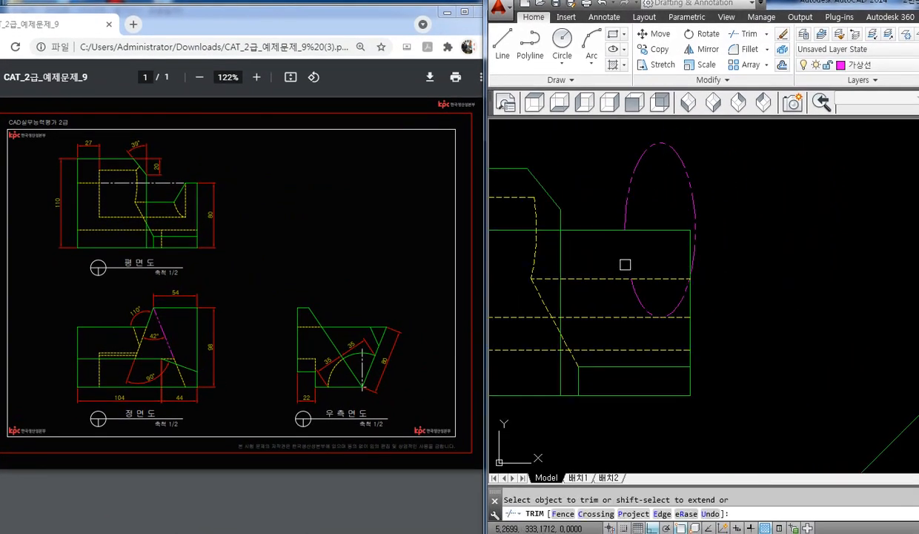
click(677, 302)
key(Escape)
click(730, 148)
click(653, 187)
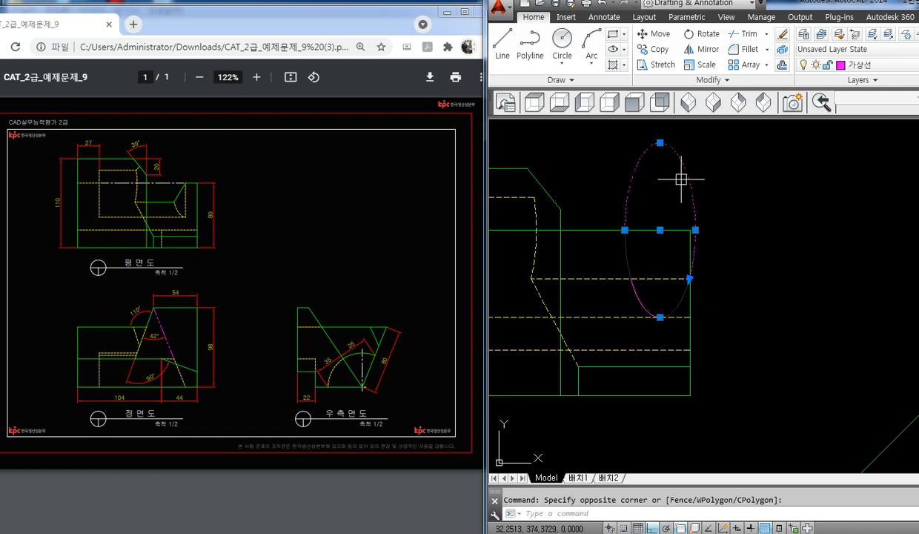
key(Delete)
- Draw a vertical line from the lower end of the front view's slanted hidden line up to the top view's upper-right horizontal edge
text(l)
key(space)
middle_drag(671, 294, 647, 269)
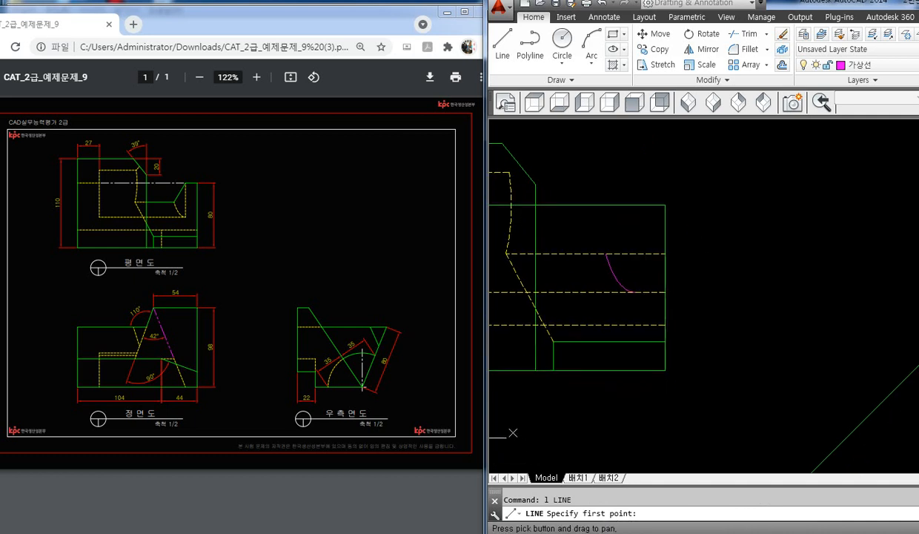
scroll(648, 269, down, 2)
middle_drag(658, 312, 620, 178)
middle_drag(650, 367, 639, 249)
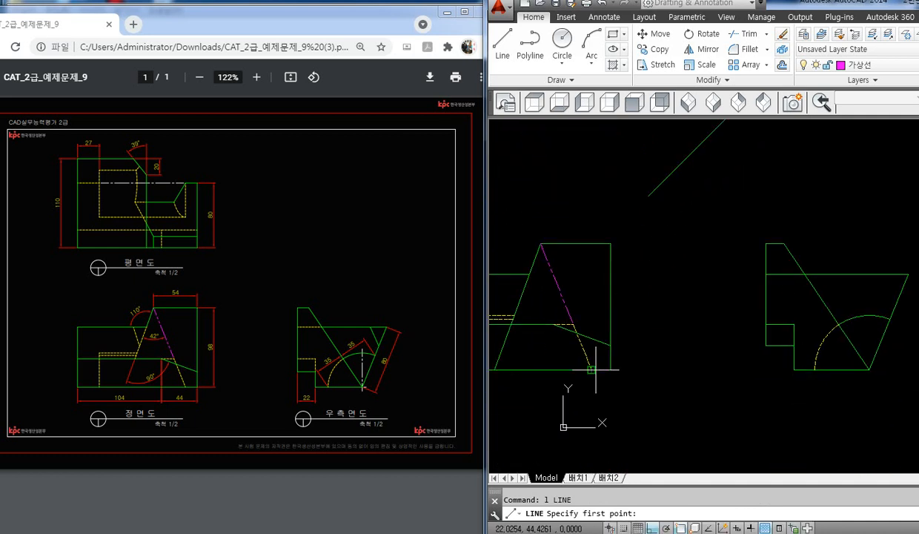
click(591, 368)
scroll(608, 222, up, 4)
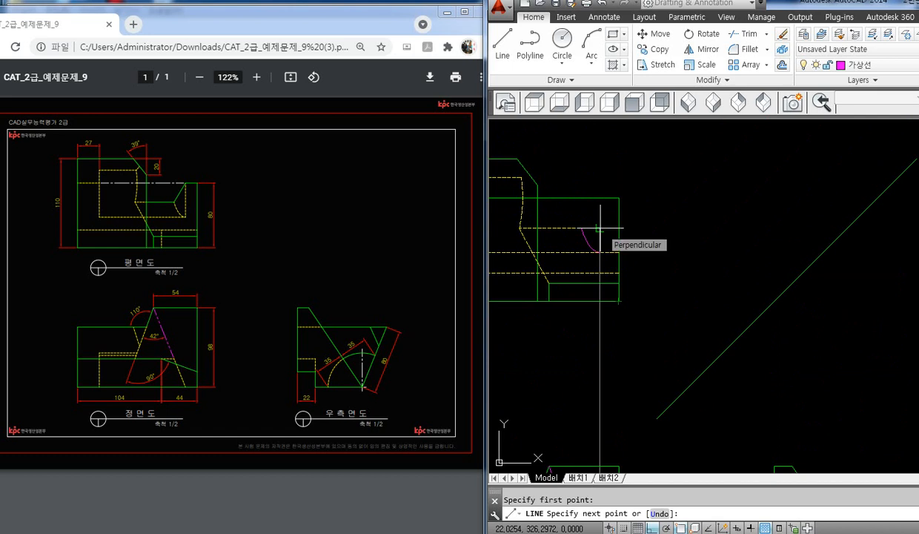
click(601, 197)
key(Return)
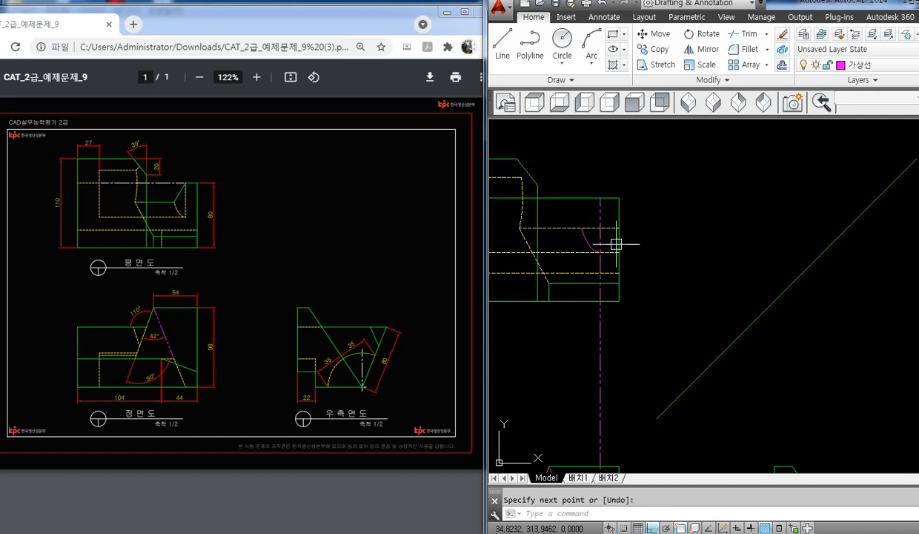
- Trim the vertical projection line between the top view's lower hidden lines and erase its remaining pieces
text(tr)
key(Return)
key(Return)
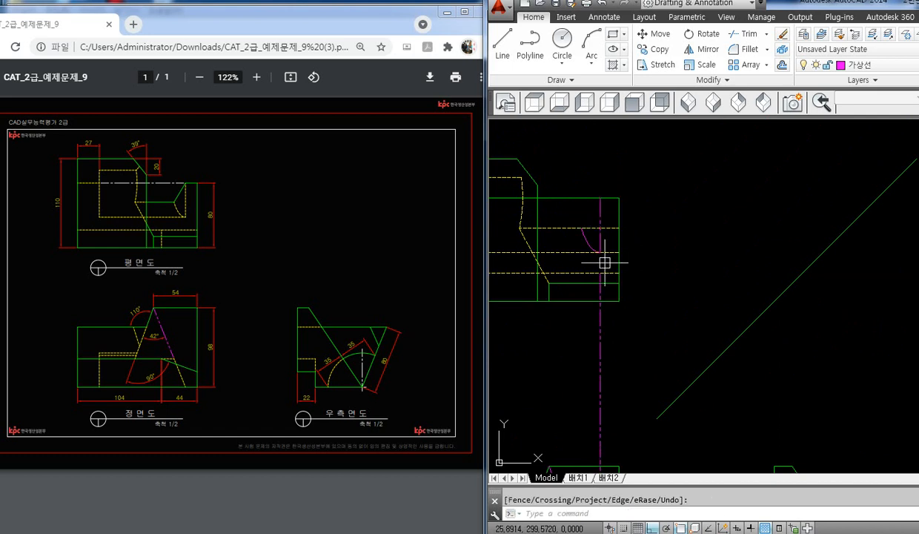
scroll(605, 231, up, 5)
key(Escape)
click(543, 292)
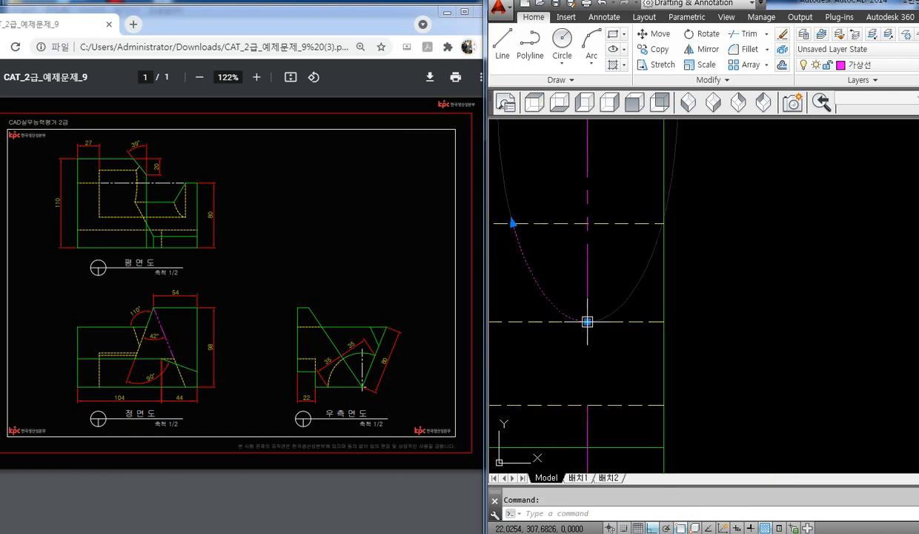
scroll(586, 310, down, 2)
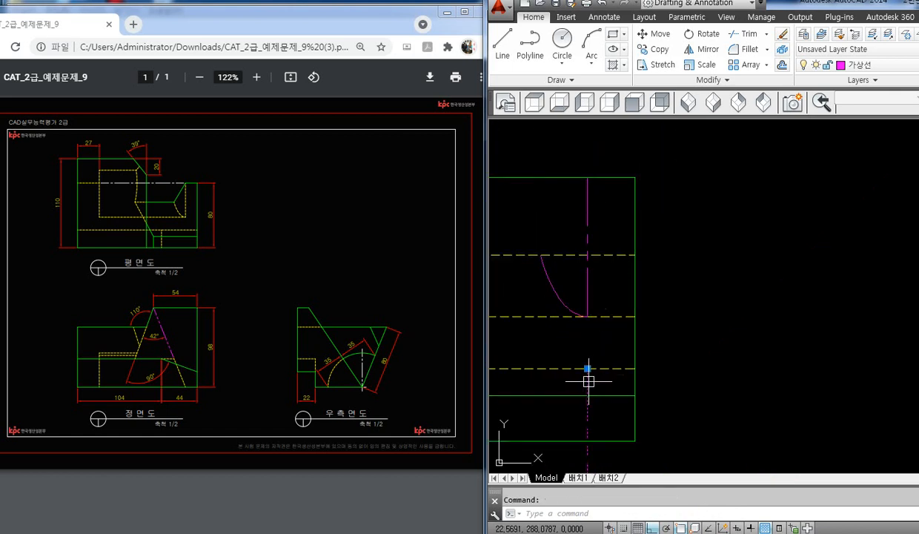
key(Delete)
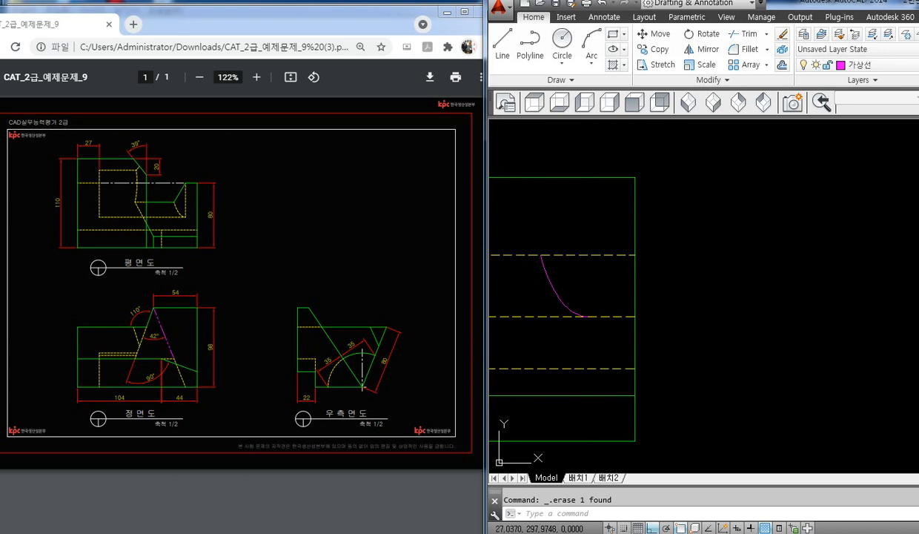
- Draw a vertical line from the elliptical arc's lower end up to the top view's upper-right horizontal edge
text(l)
key(Return)
click(586, 317)
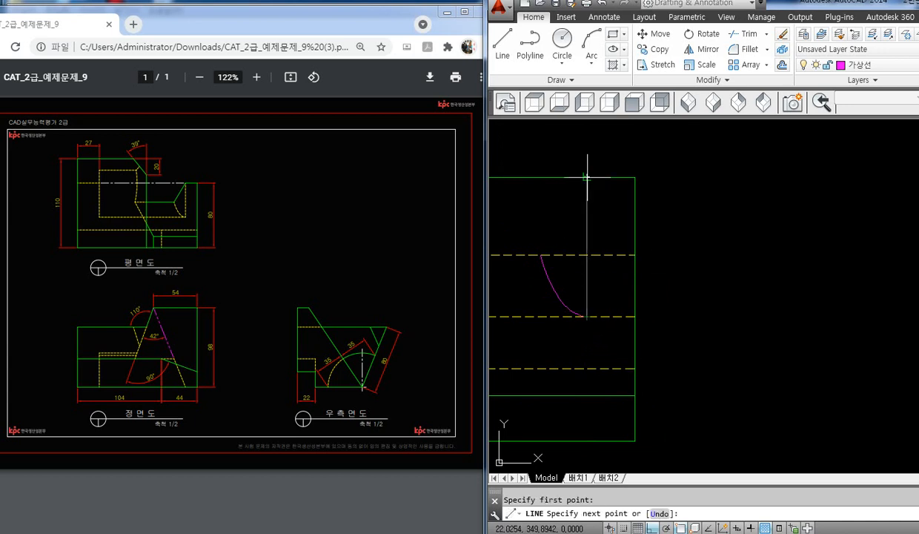
click(587, 177)
key(Return)
key(Return)
click(587, 177)
scroll(587, 222, down, 3)
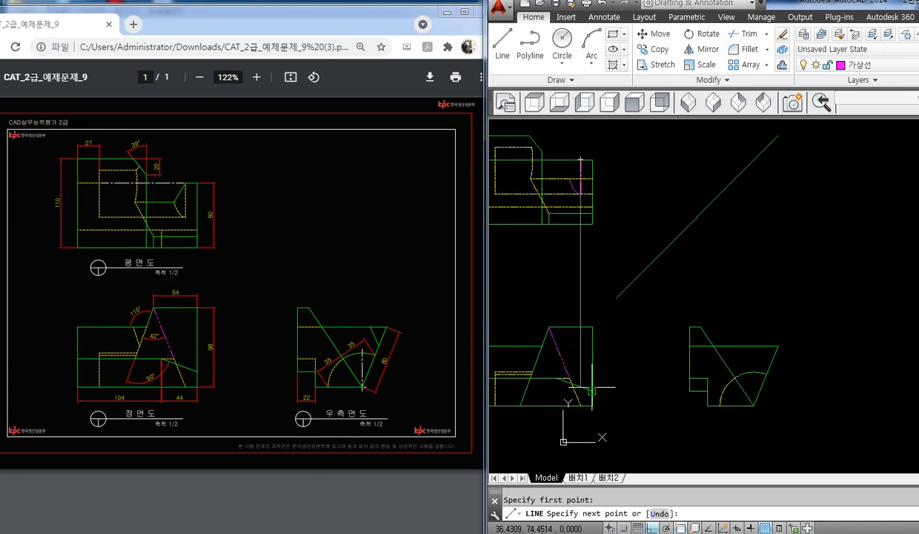
scroll(563, 334, up, 4)
scroll(581, 312, down, 3)
scroll(578, 255, up, 4)
key(Return)
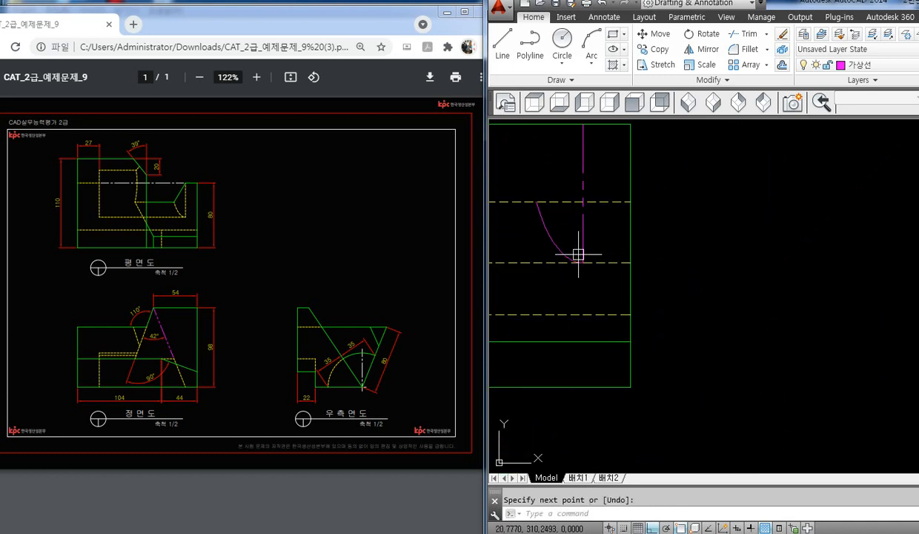
- Trim the hidden line through the arc's lower end where it runs past the new vertical line
middle_drag(586, 181, 597, 224)
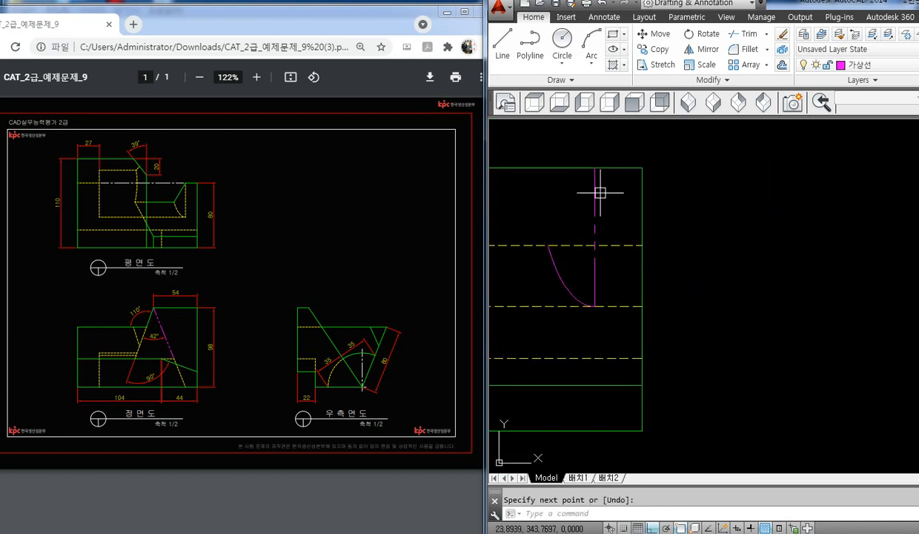
key(Return)
key(Return)
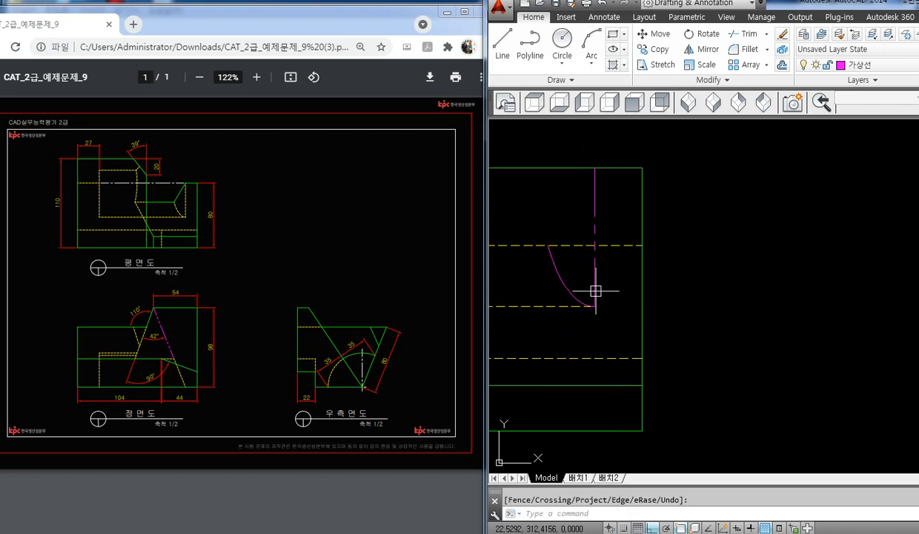
- Draw a line from the upper end of the top view's new vertical line to the elliptical arc's upper end
text(l)
key(Return)
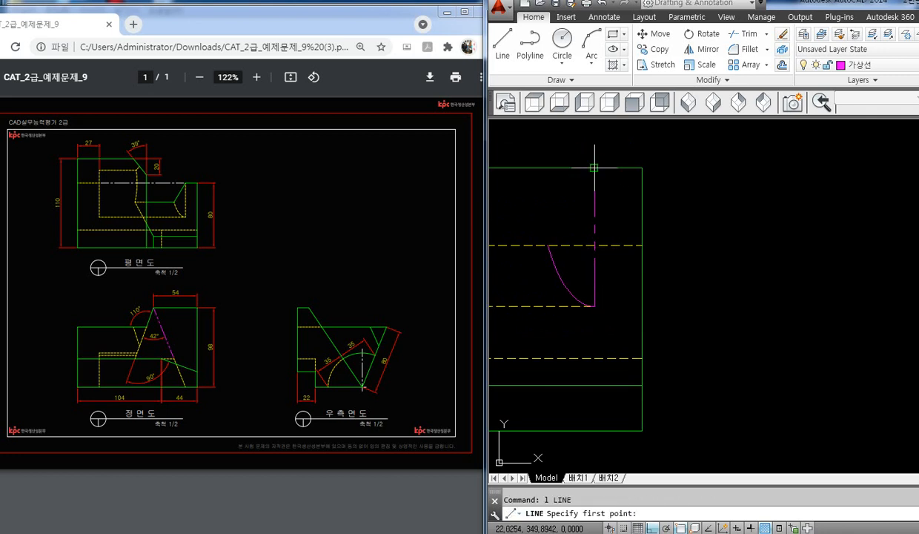
click(594, 168)
click(551, 245)
key(Return)
- Trim the top view's horizontal hidden line where it runs past the elliptical arc's upper end to the outline
mouse_move(593, 264)
middle_down()
mouse_move(625, 282)
mouse_move(610, 283)
mouse_move(651, 274)
middle_up()
text(t)
key(Return)
key(Return)
key(Return)
- Match the elliptical arc and the vertical line above its lower end to the hidden line's properties
text(ma)
key(Return)
click(654, 320)
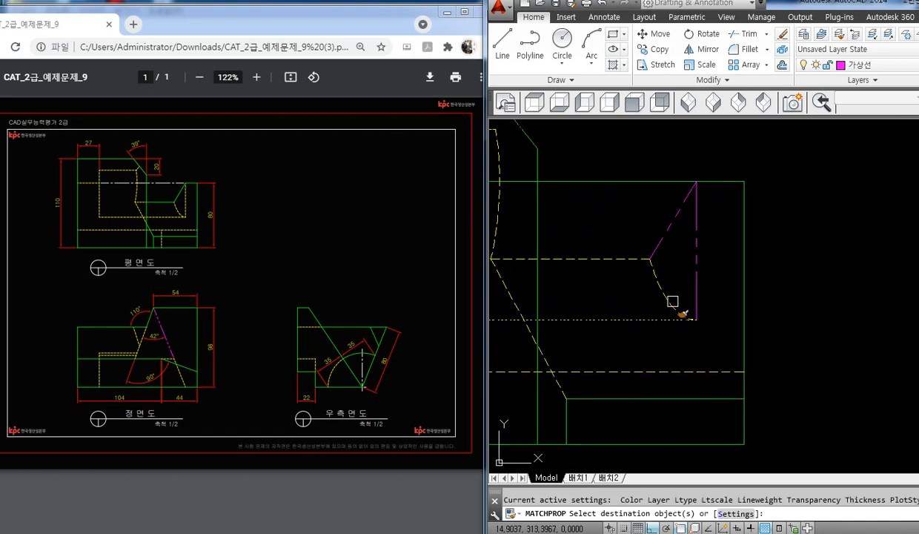
click(672, 302)
click(696, 294)
key(Return)
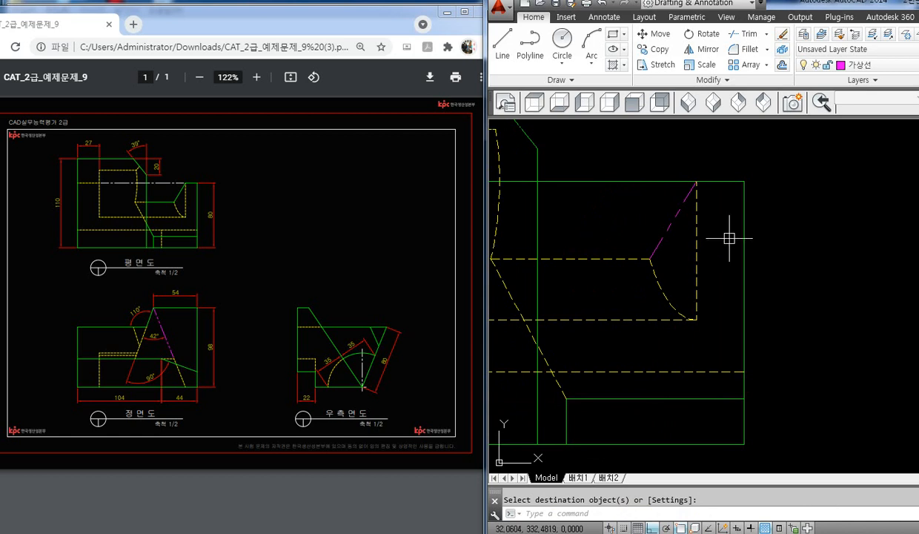
- Match the slanted line and the horizontal line meeting it in the top view to the visible outline's properties
key(Return)
click(743, 235)
click(664, 237)
key(Return)
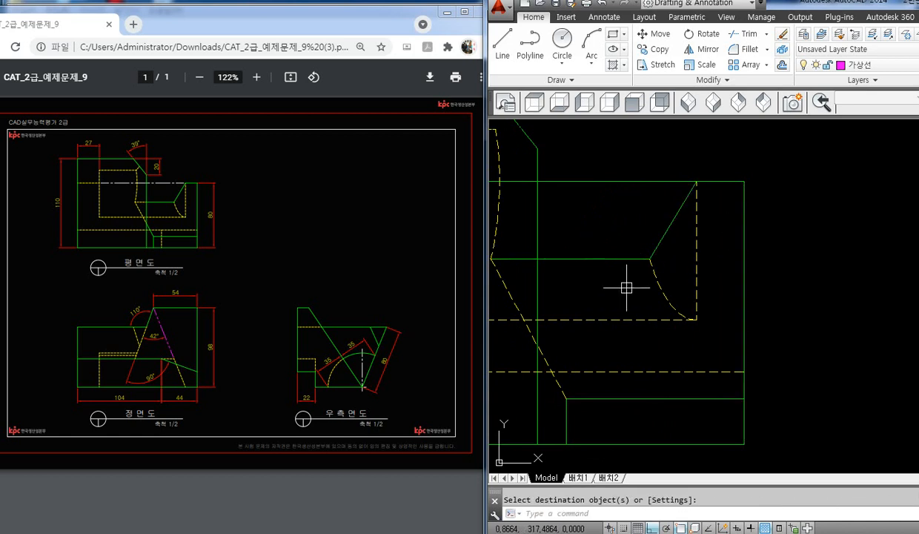
- Trim the top view's upper horizontal edge between the hidden rectangle's left side and the slanted line's upper end
middle_drag(603, 284, 652, 278)
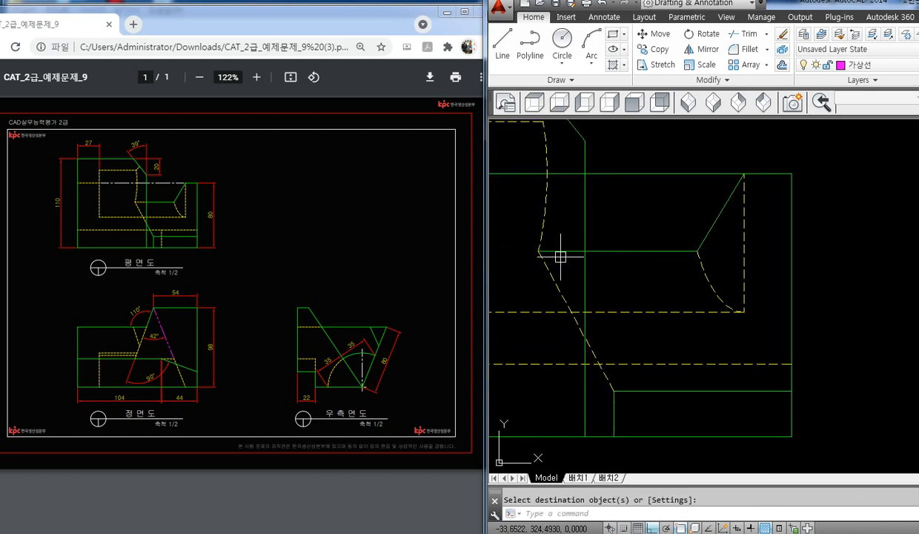
scroll(579, 280, down, 2)
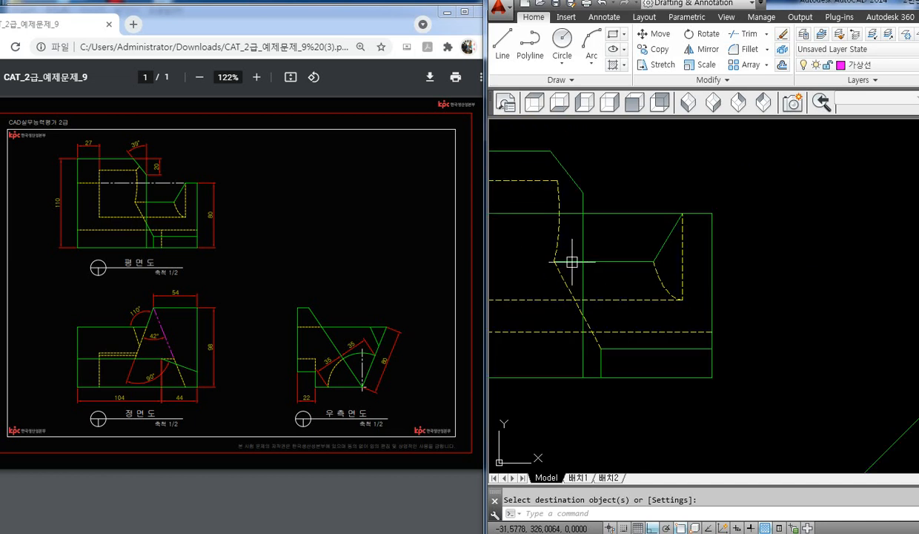
middle_drag(568, 262, 642, 279)
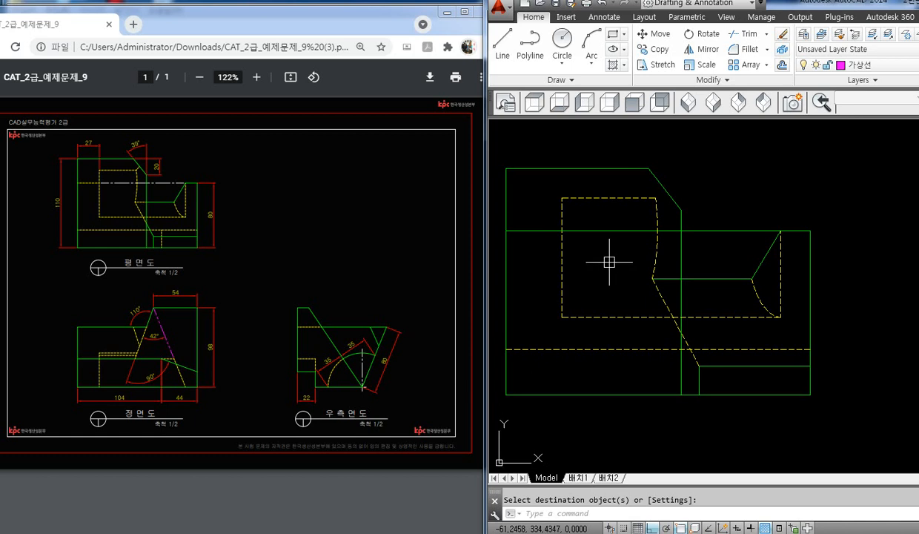
key(Escape)
text(tr)
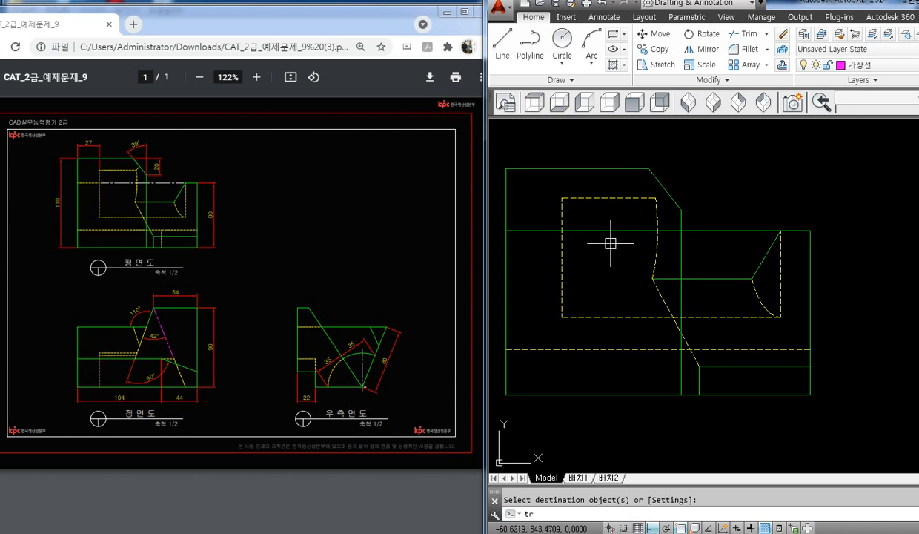
key(Return)
click(608, 232)
click(671, 230)
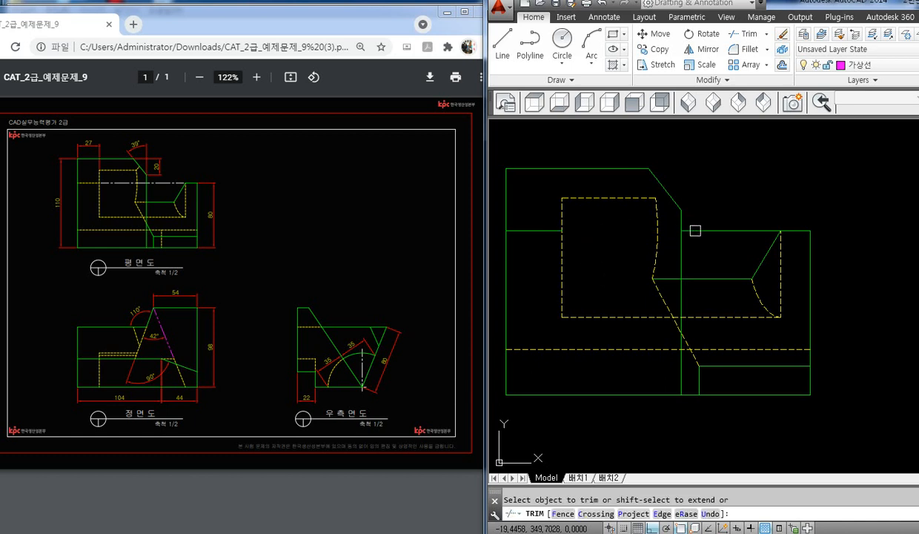
click(699, 231)
key(Return)
- Draw a line across the trimmed gap from the slanted line's upper end and put it on the centre-line layer
text(l)
key(Return)
click(780, 230)
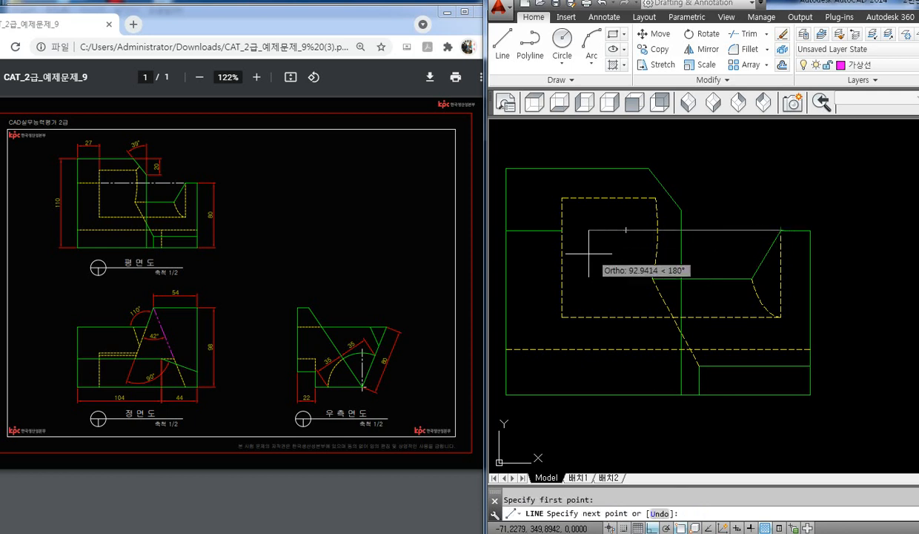
click(562, 230)
key(Return)
click(615, 231)
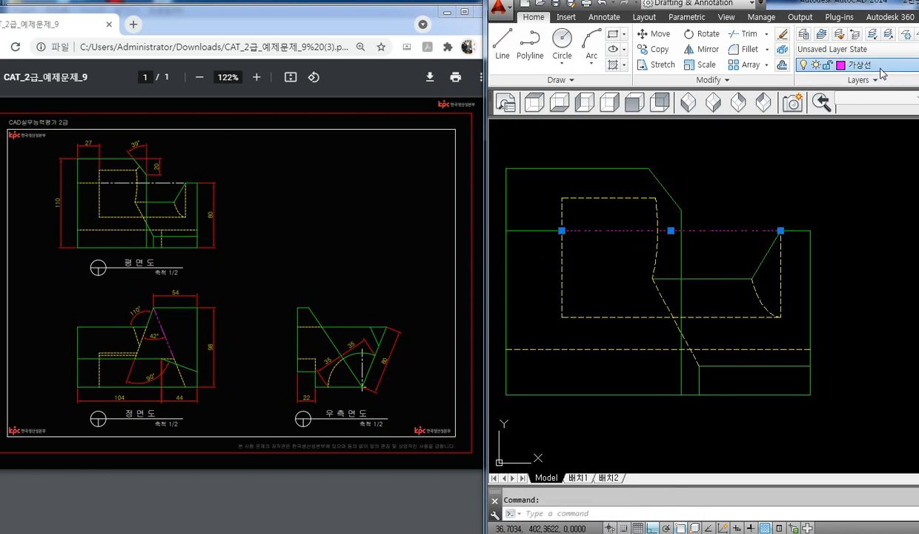
click(860, 65)
click(851, 188)
key(Escape)
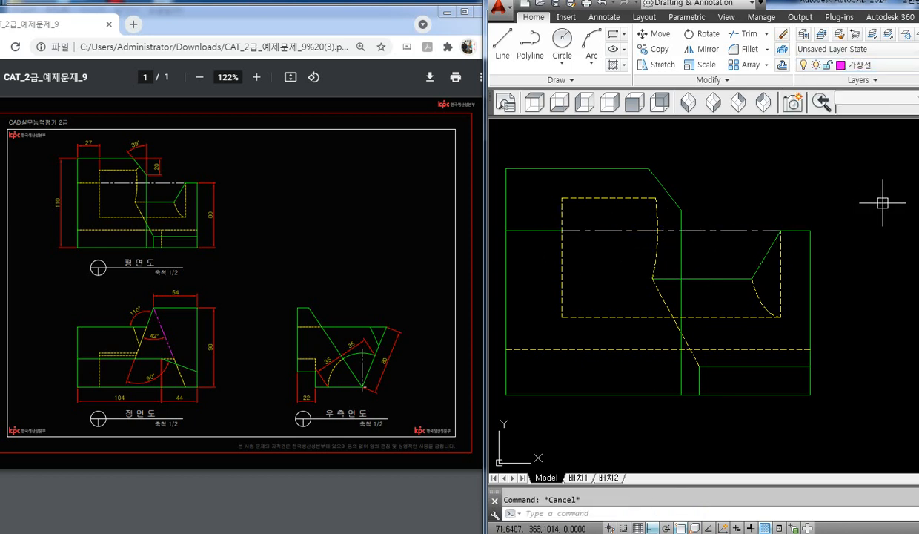
- Shorten the centre line's left end with the Lengthen command using a delta of -2
text(lect an)
key(Return)
text(de)
key(Return)
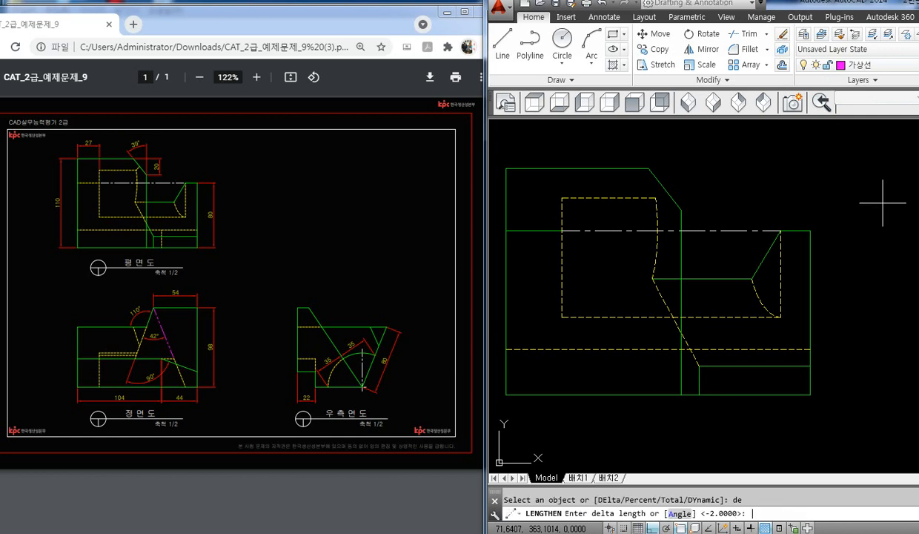
text(-2)
key(Return)
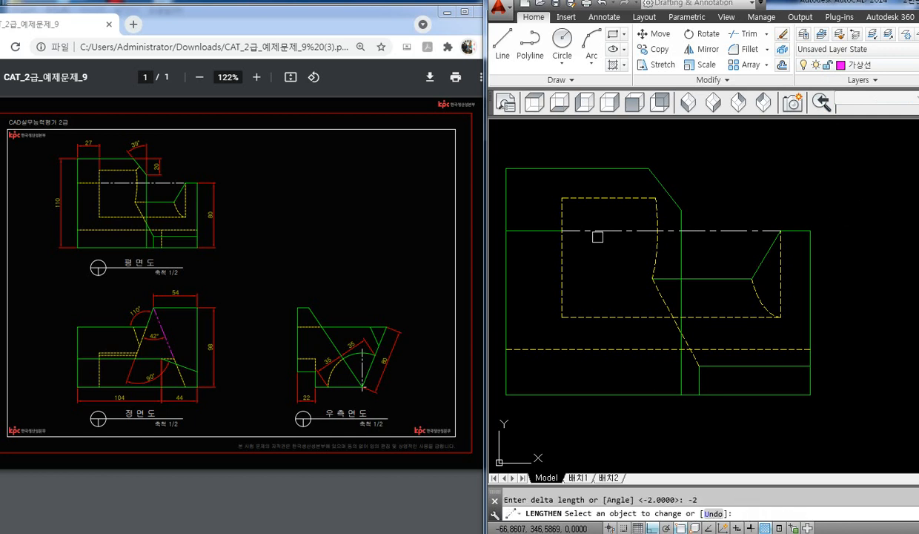
click(565, 230)
key(Escape)
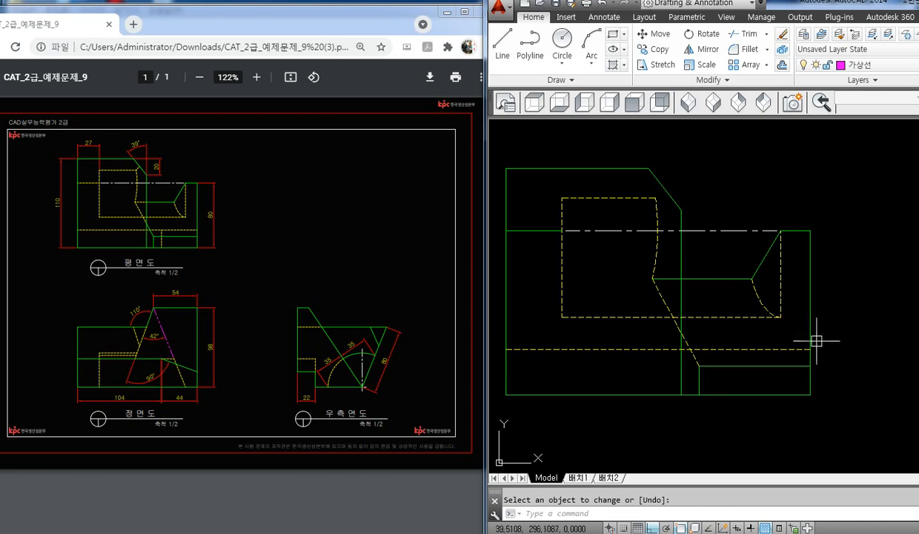
- Compare the short corner edge near the 39° chamfer across the reference's top, front and right views
scroll(719, 254, down, 2)
middle_drag(726, 250, 673, 192)
scroll(620, 249, down, 1)
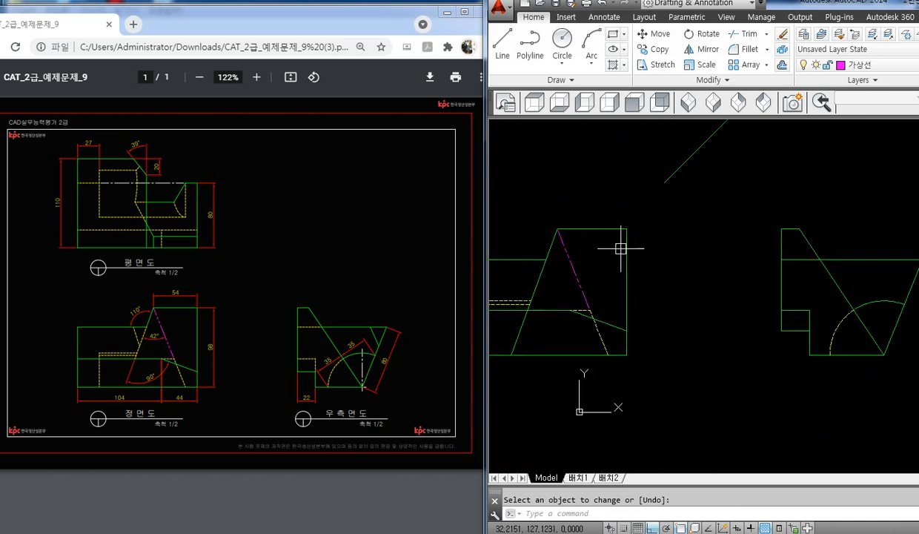
scroll(688, 299, down, 1)
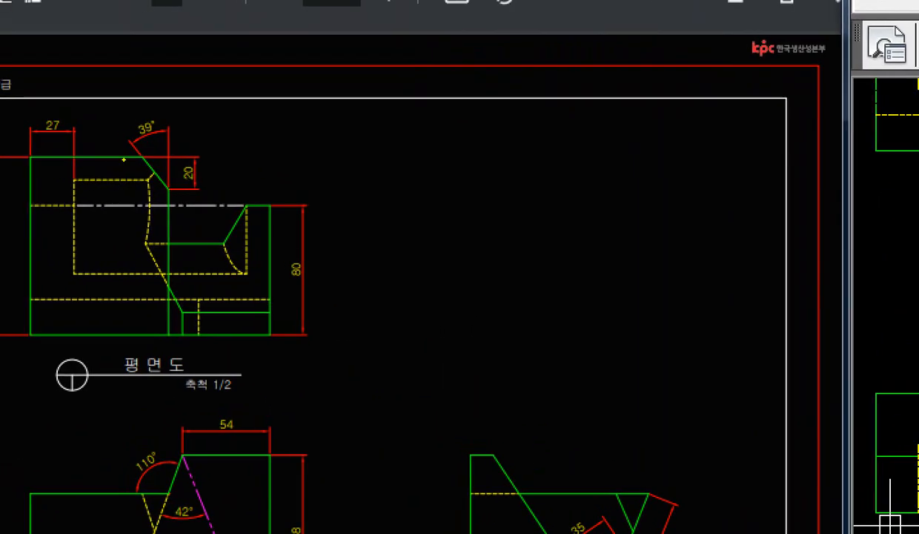
drag(148, 177, 166, 165)
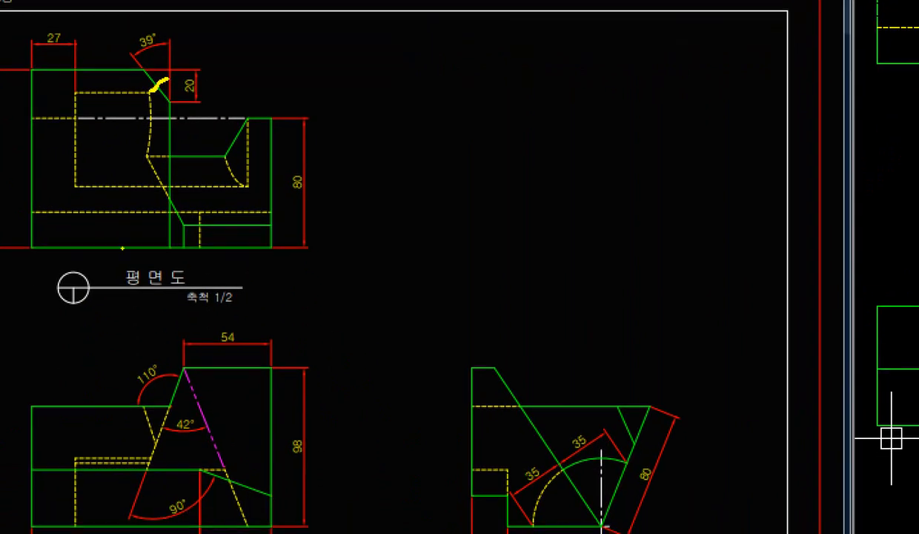
drag(142, 410, 148, 431)
drag(615, 421, 628, 436)
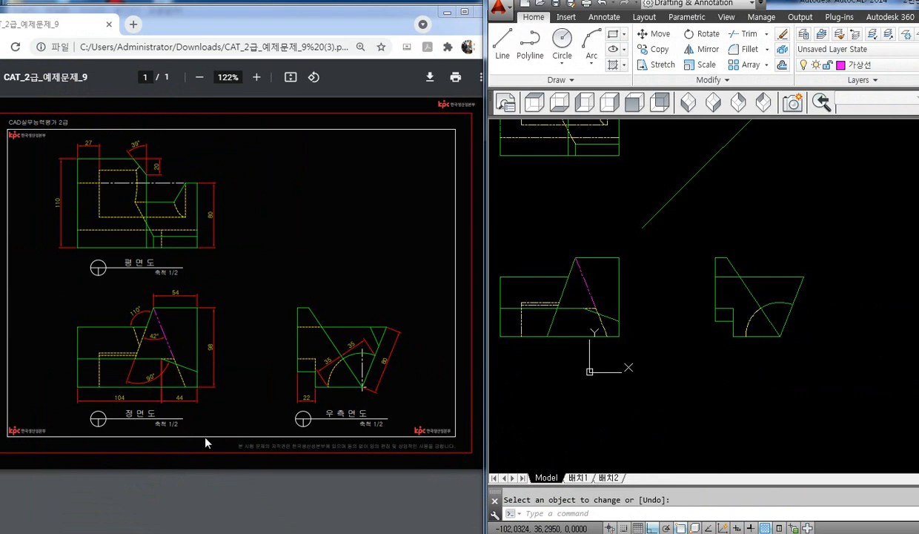
- Switch to the Naver cafe in the browser and open page 3 of the CAT2급동영상 board
click(272, 304)
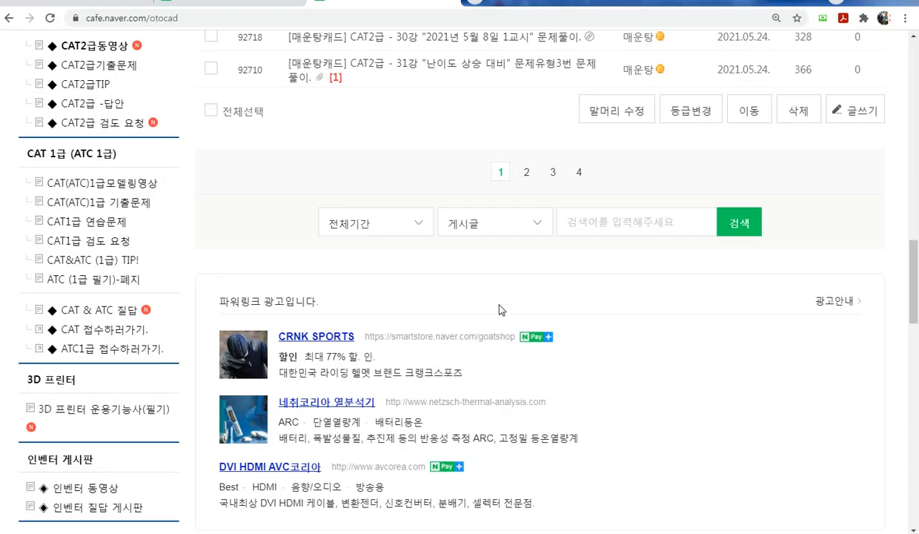
scroll(537, 279, up, 3)
click(554, 363)
- Look through the ATC2급 lecture list and open the 16강 post on the high-difficulty exam problem
scroll(489, 301, down, 4)
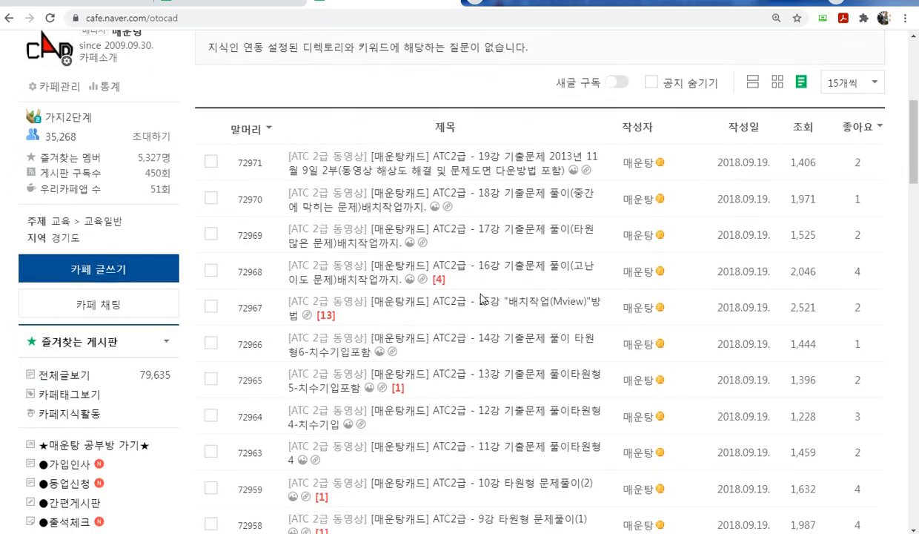
scroll(539, 325, up, 1)
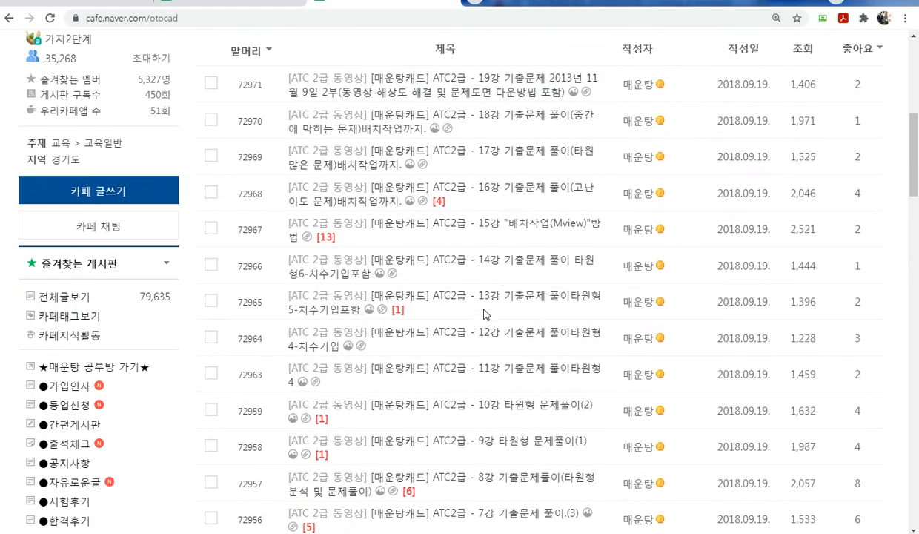
scroll(475, 309, down, 2)
scroll(506, 340, up, 3)
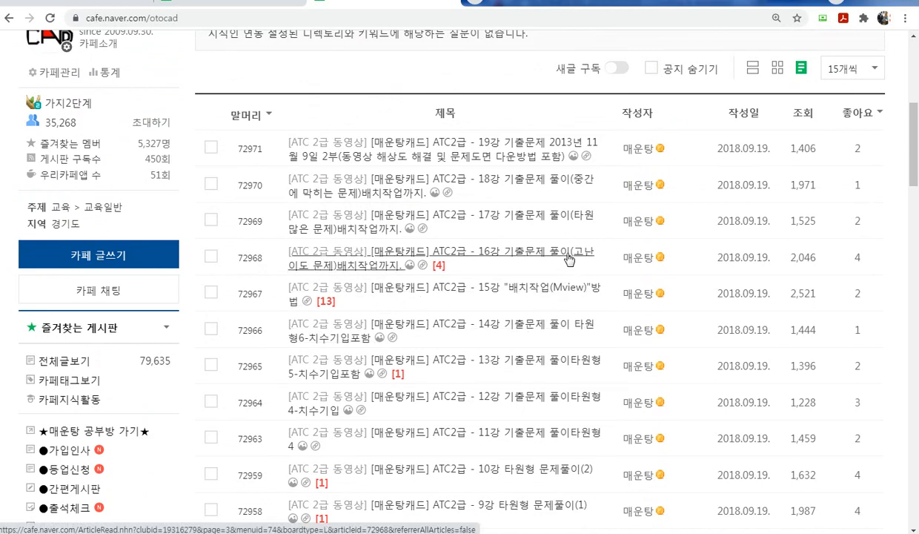
scroll(566, 258, down, 3)
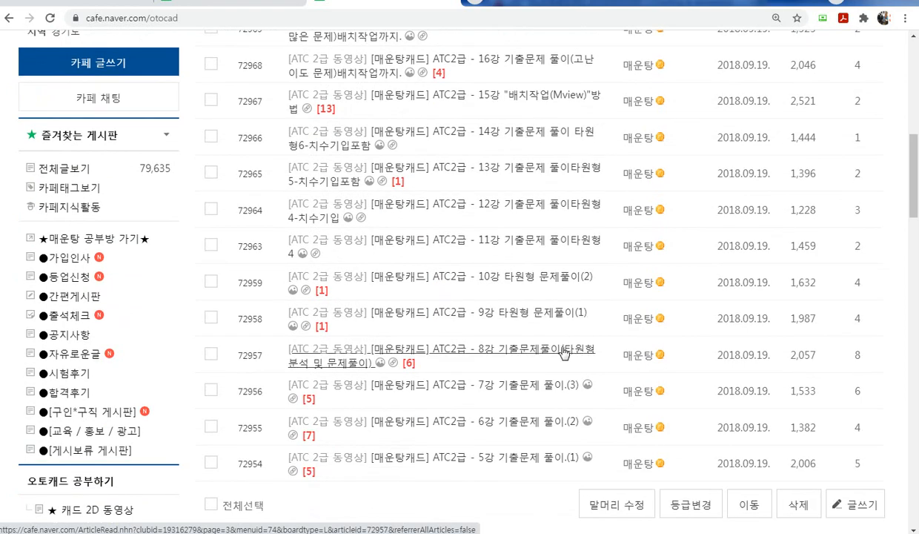
scroll(552, 357, up, 1)
scroll(551, 357, up, 1)
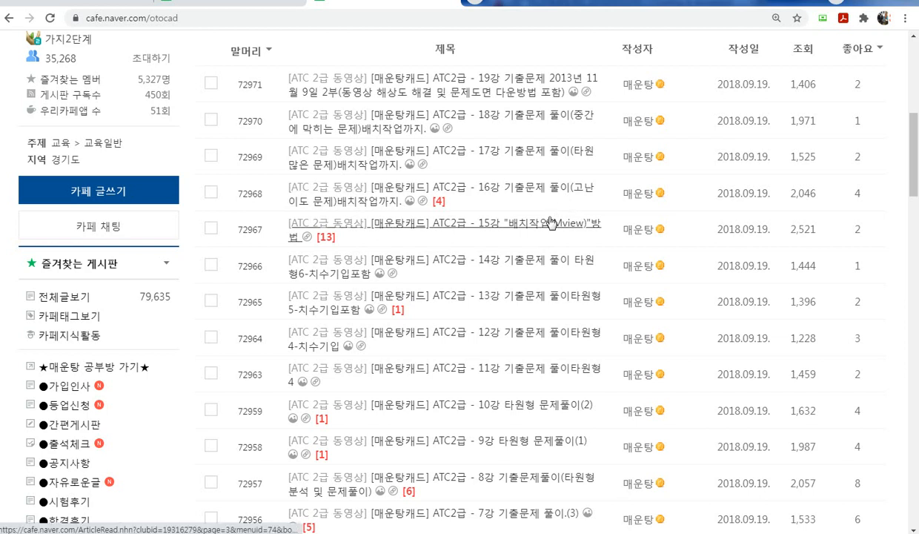
scroll(558, 206, down, 1)
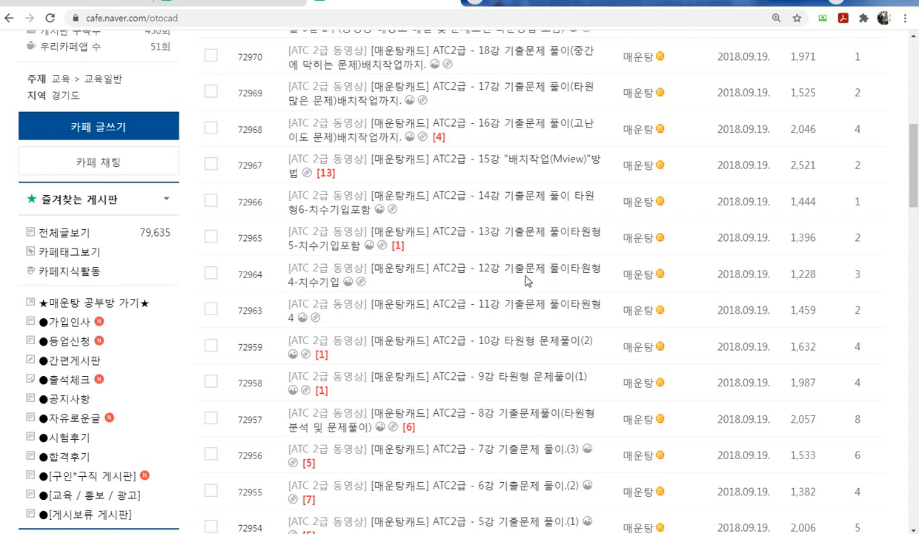
scroll(537, 263, up, 1)
click(545, 201)
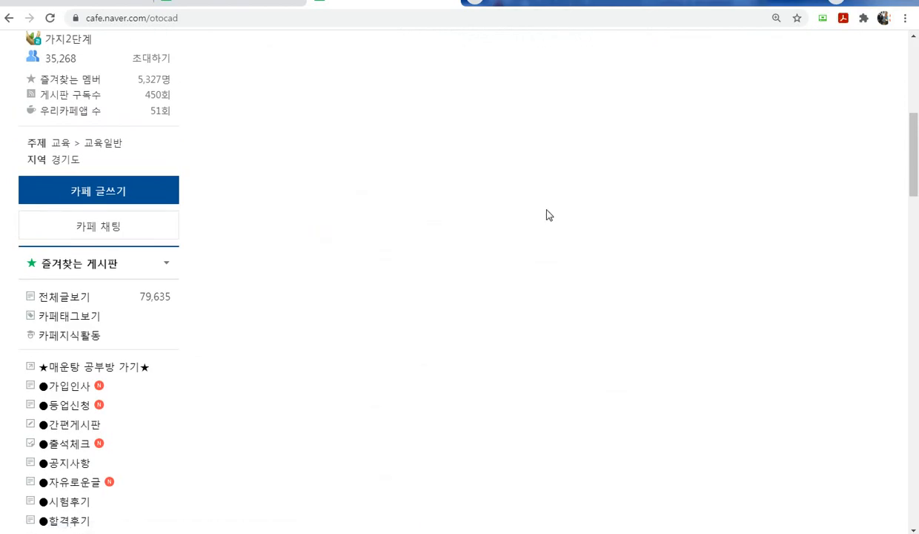
- Examine the 16강 post's problem drawing and its attached solution video
scroll(525, 241, down, 6)
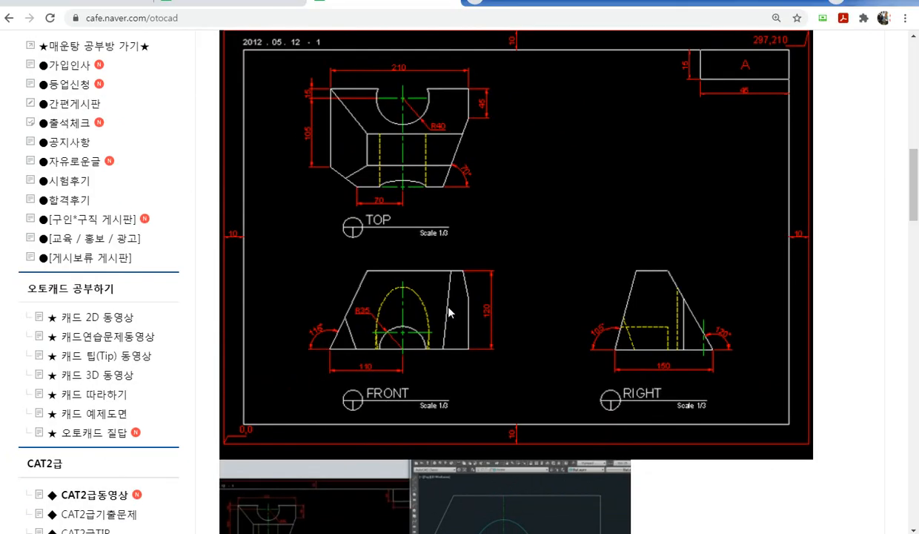
scroll(438, 254, down, 4)
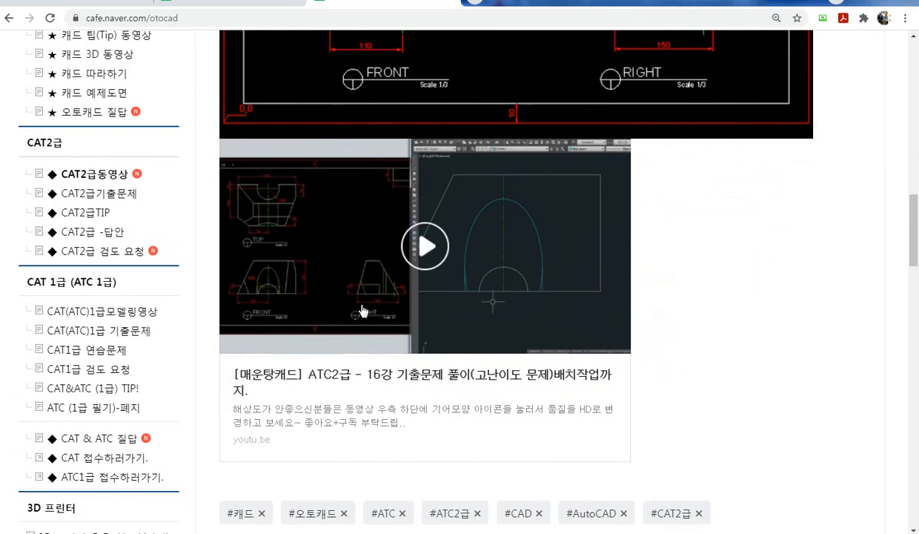
scroll(362, 308, up, 3)
scroll(153, 320, down, 2)
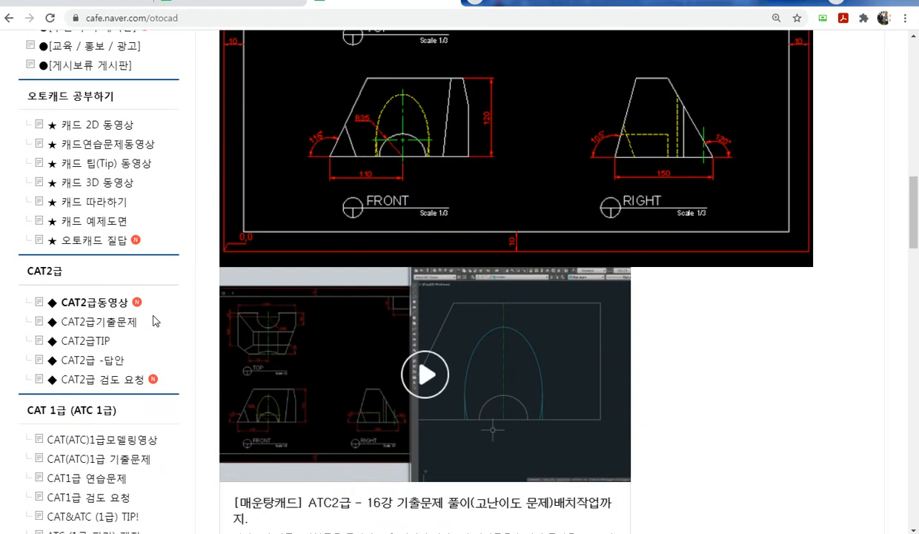
- Open the CAT2급동영상 board's 42강 post on 예제문제 6번, view its video preview, and return to the AutoCAD drawing
click(95, 302)
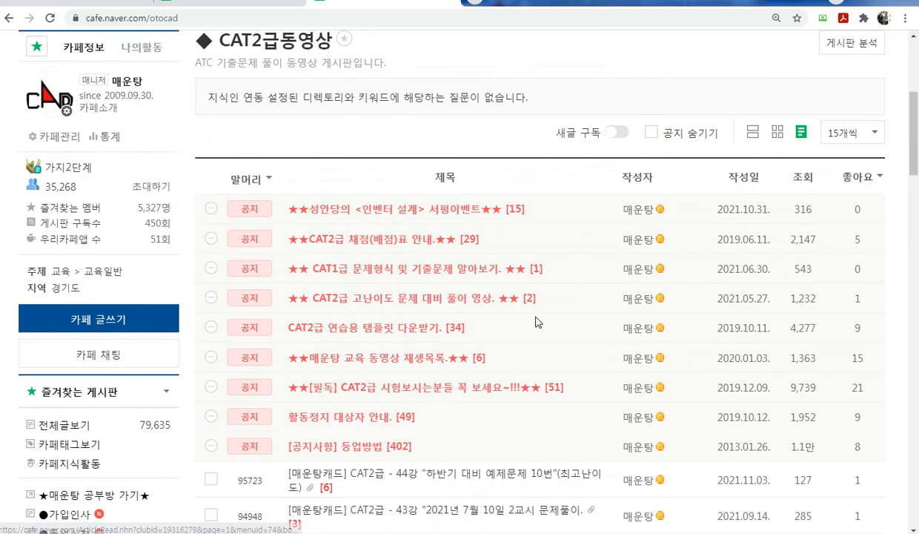
scroll(519, 311, down, 4)
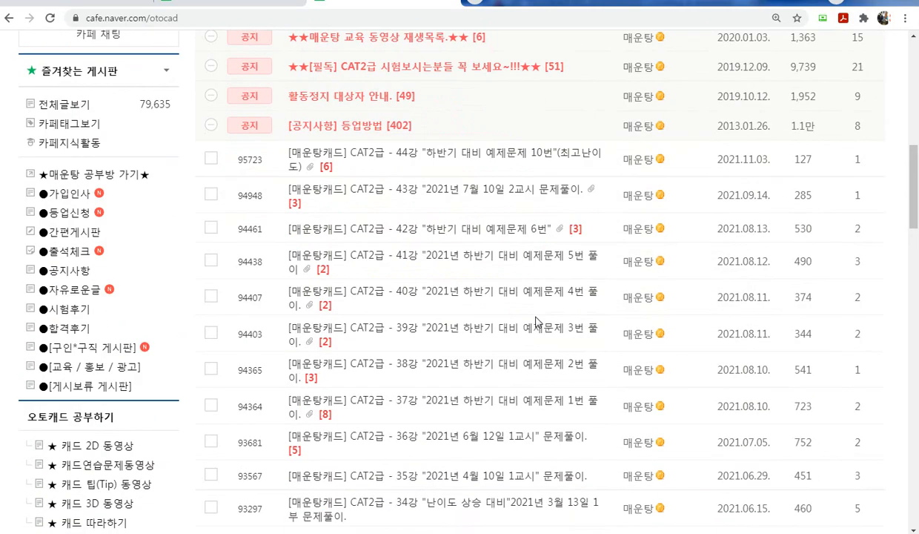
click(516, 236)
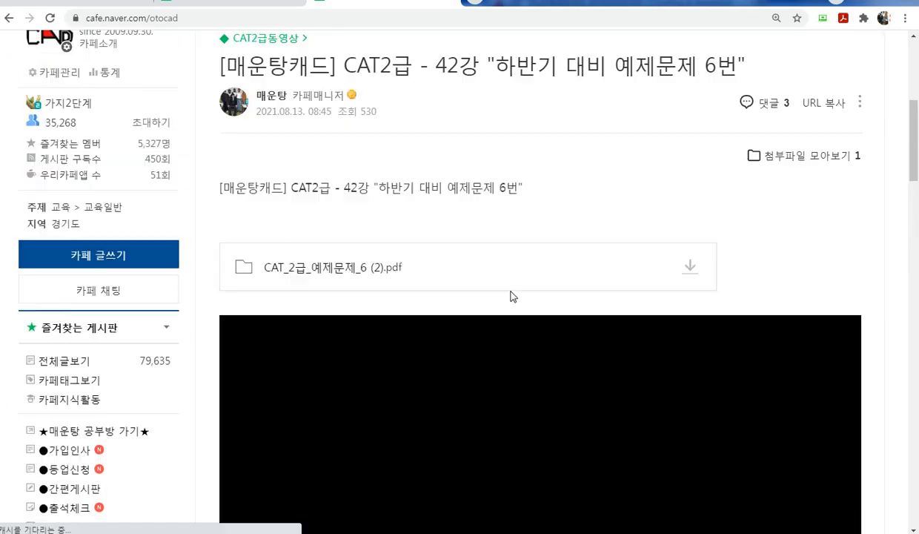
scroll(510, 296, down, 3)
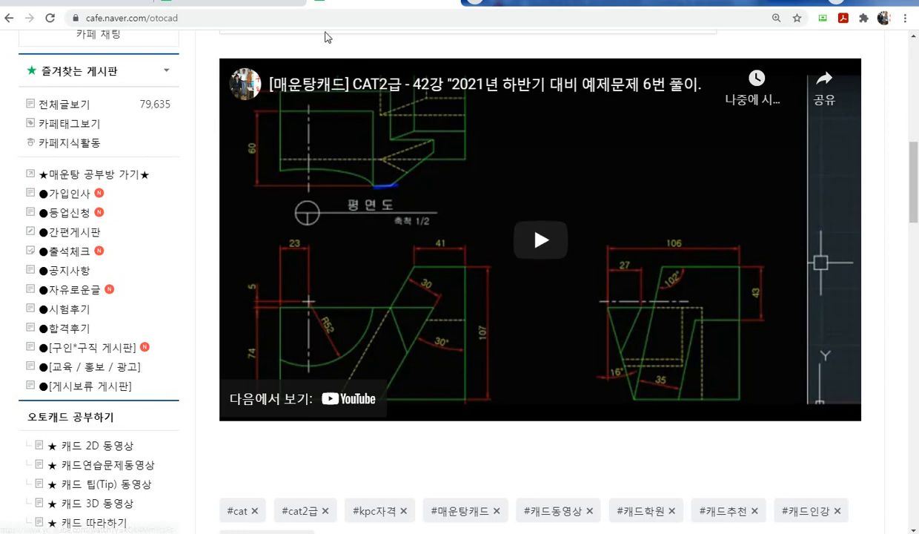
click(286, 532)
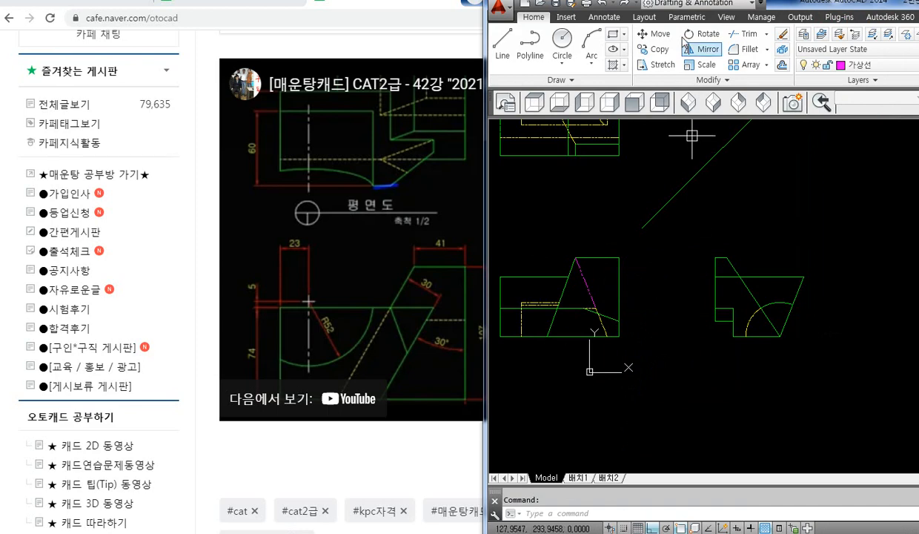
- Maximize the AutoCAD drawing window over the browser
double_click(814, 4)
mouse_move(416, 180)
middle_down()
mouse_move(550, 222)
mouse_move(586, 252)
middle_up()
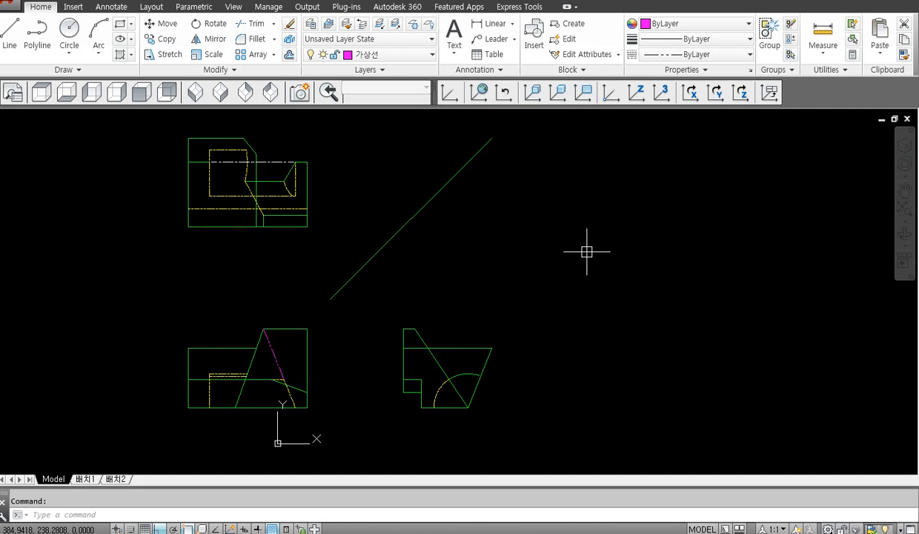
scroll(239, 124, up, 3)
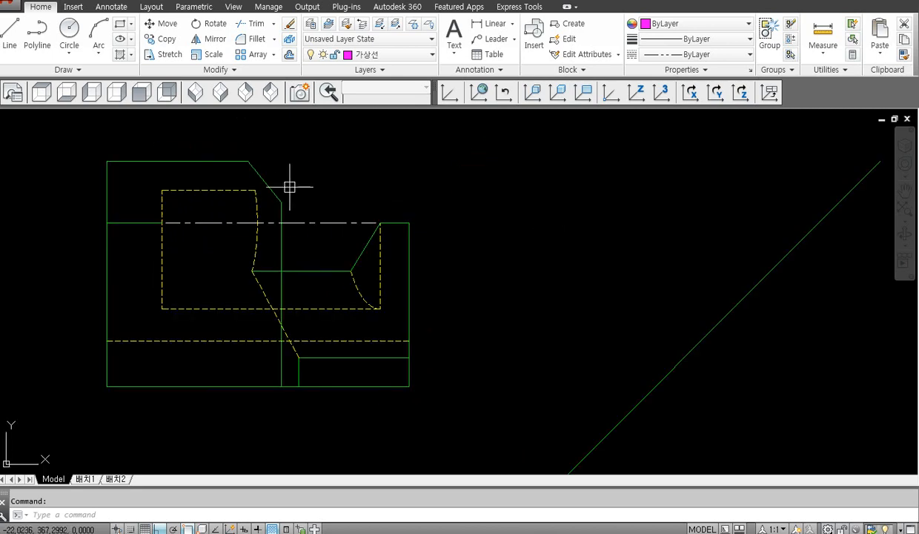
- Draw a horizontal and a vertical construction line from the ends of the top view's chamfered edge so that they cross at the virtual corner
text(l)
key(Return)
click(249, 161)
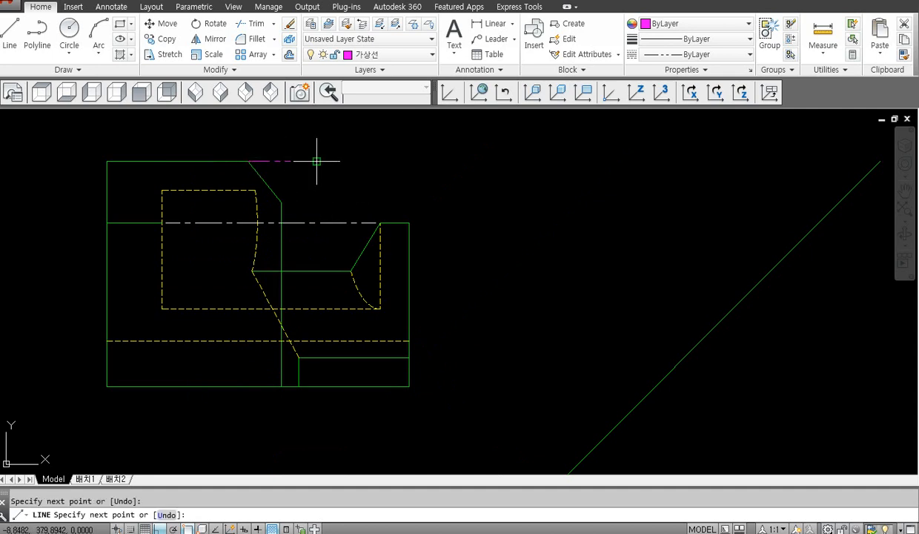
key(Return)
key(Return)
click(280, 202)
click(281, 134)
key(Return)
scroll(262, 146, up, 4)
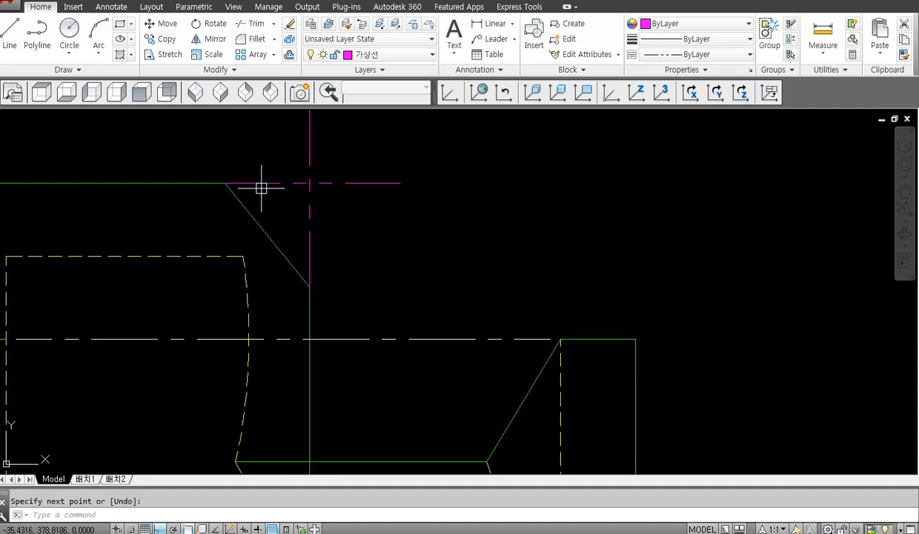
- Draw a line from the hidden outline's corner to the construction lines' intersection and trim the part beyond the chamfered edge
key(Return)
click(245, 257)
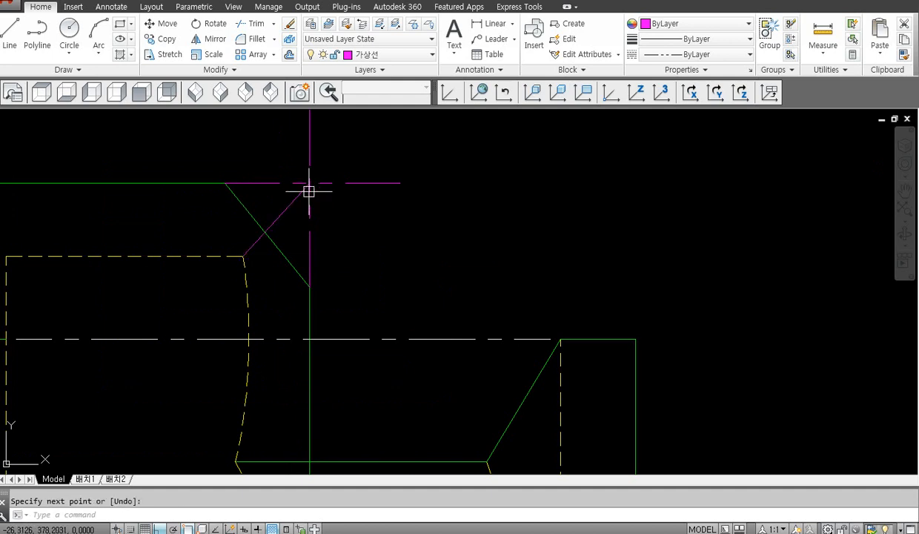
text(t)
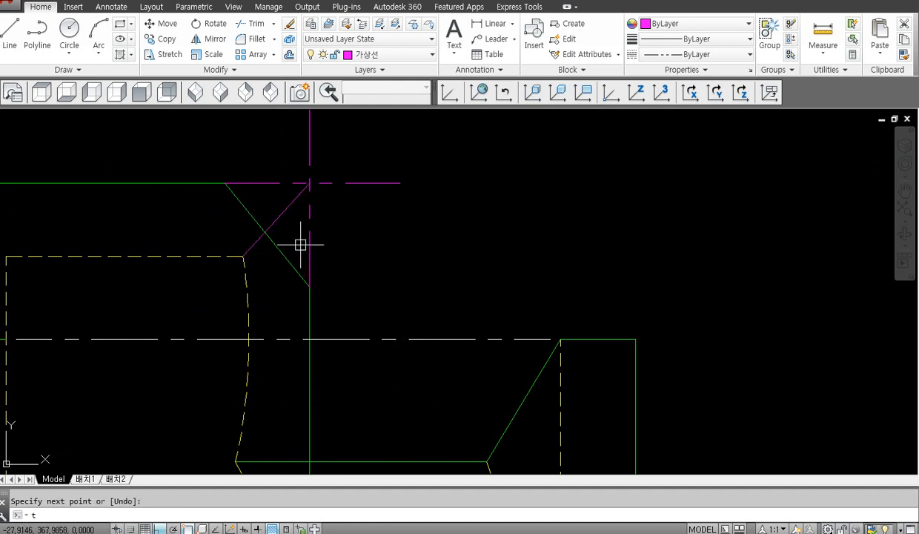
text(r)
key(Return)
click(289, 207)
key(Escape)
- Erase the two corner construction lines and match the short diagonal's properties to the yellow hidden lines
drag(327, 174, 299, 203)
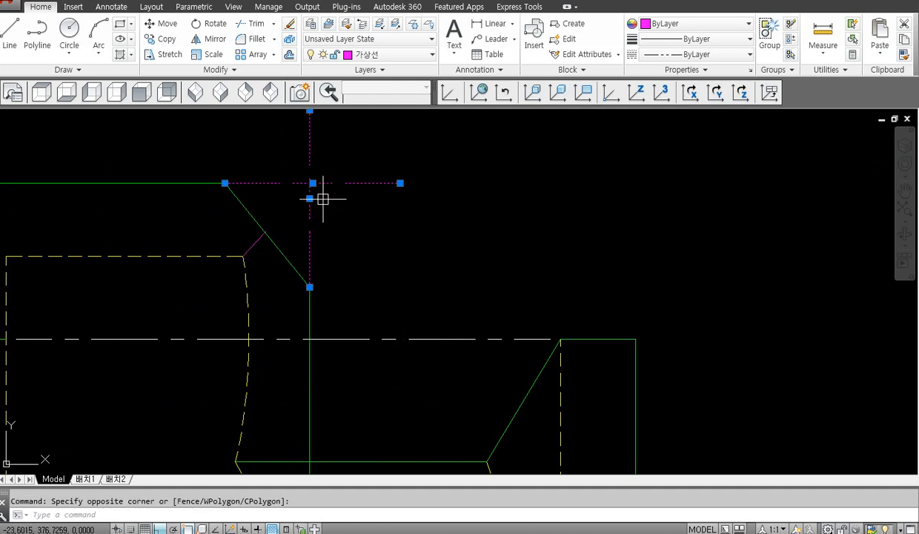
key(Delete)
text(ma)
key(Return)
click(282, 255)
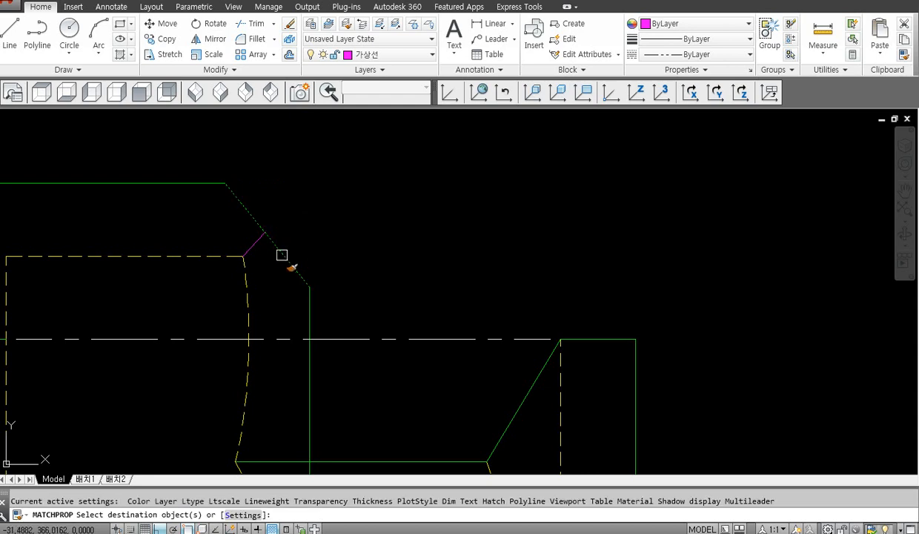
click(256, 242)
key(Return)
key(Return)
click(250, 242)
key(Return)
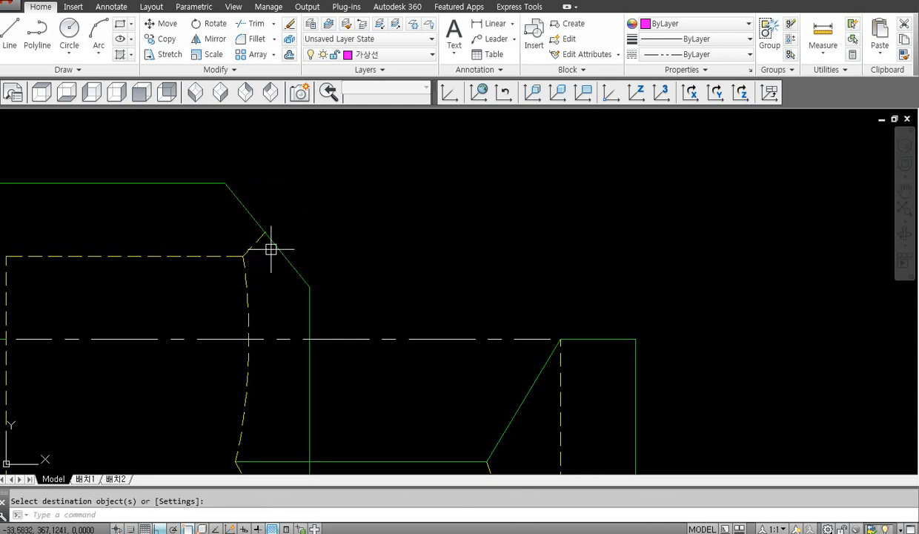
scroll(279, 244, down, 5)
key(Escape)
text(l)
key(Return)
scroll(273, 243, up, 5)
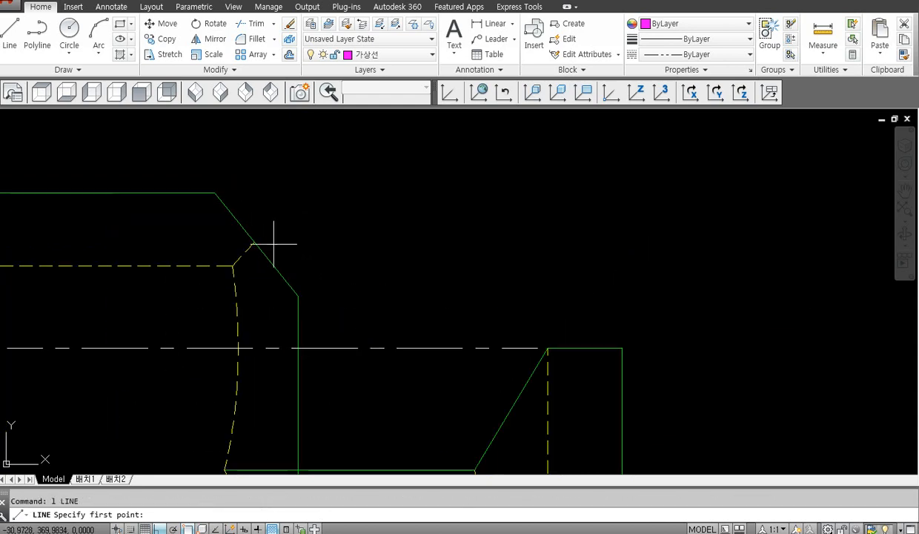
click(252, 242)
scroll(252, 242, down, 3)
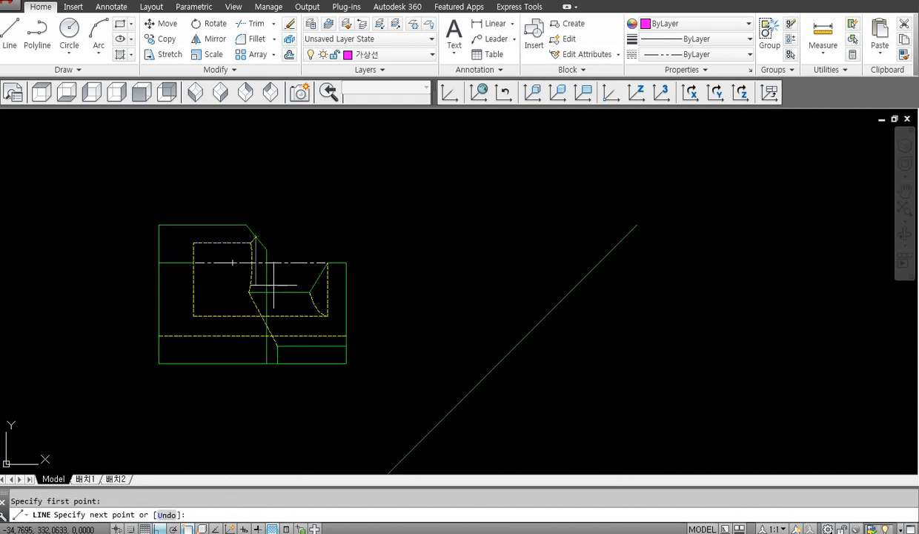
middle_drag(275, 284, 318, 189)
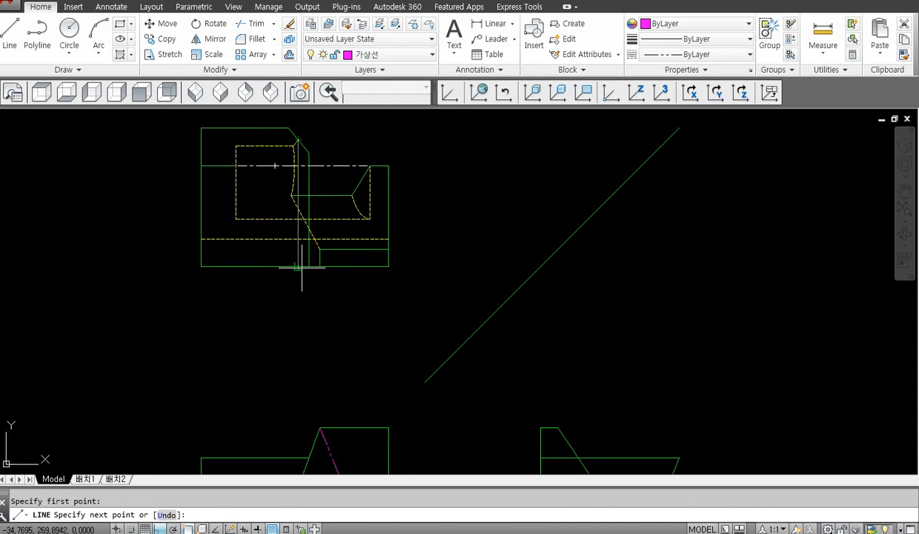
middle_drag(314, 304, 307, 261)
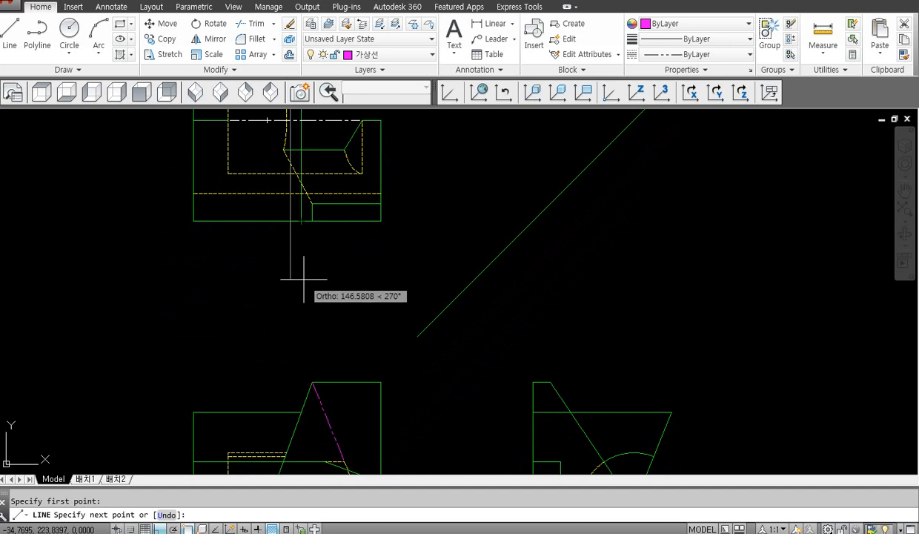
key(Escape)
middle_drag(304, 156, 304, 260)
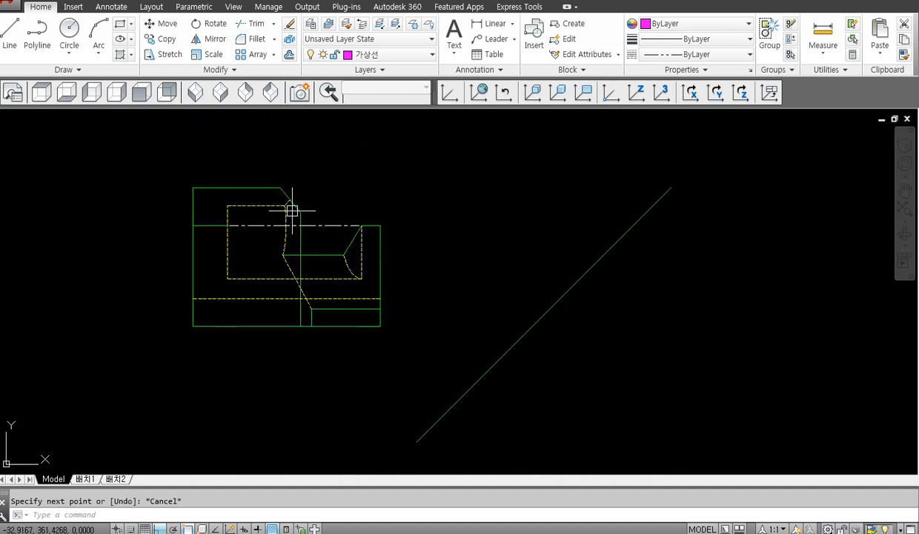
scroll(291, 210, up, 4)
key(Escape)
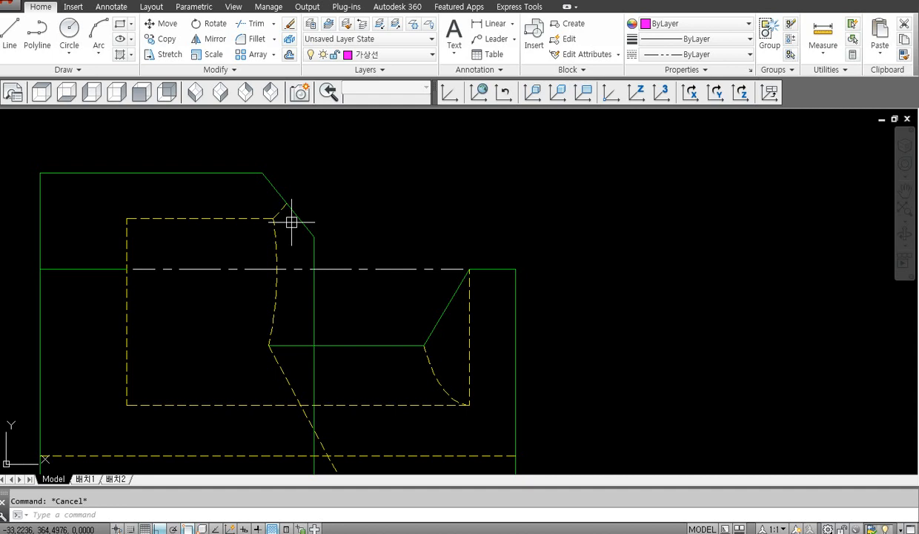
text(l)
key(Return)
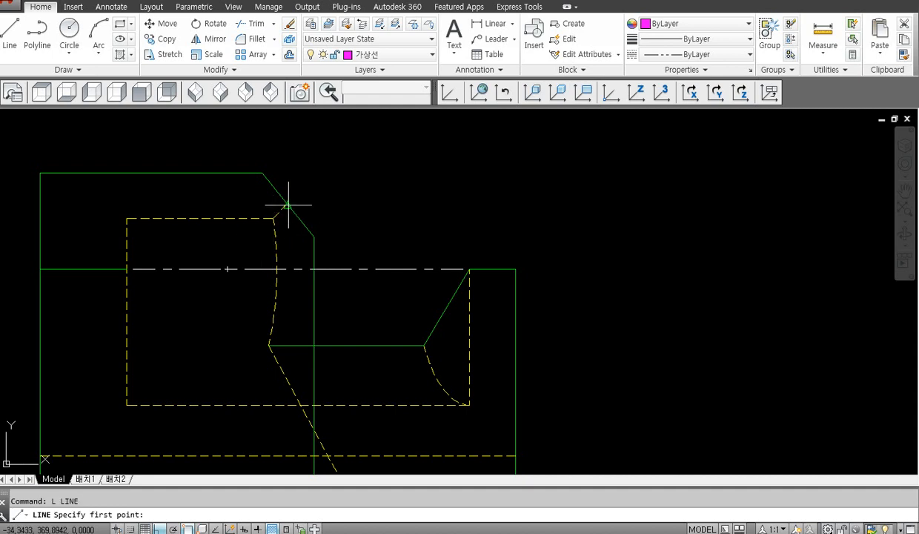
key(Escape)
- Redraw the horizontal and vertical construction lines that extend the top view's edges beyond its chamfered corner
text(l)
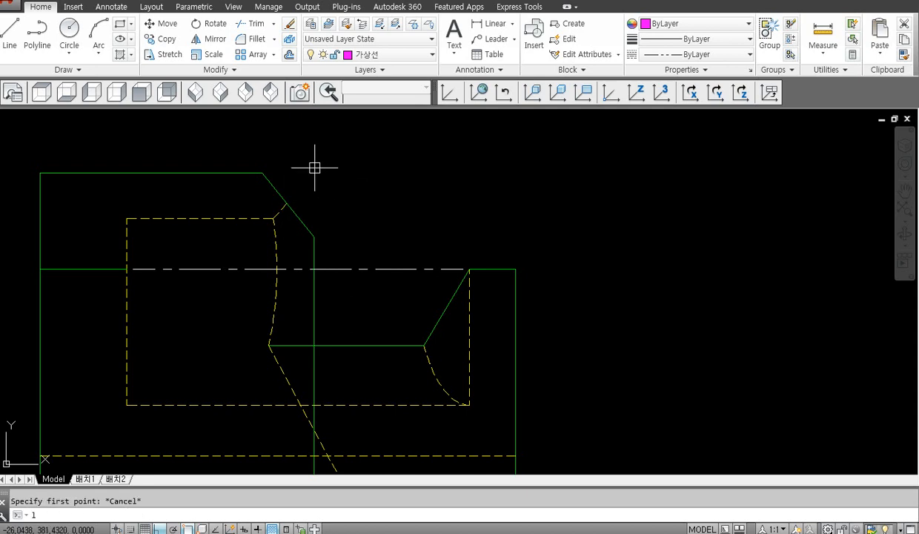
key(Return)
click(263, 173)
click(343, 173)
key(Return)
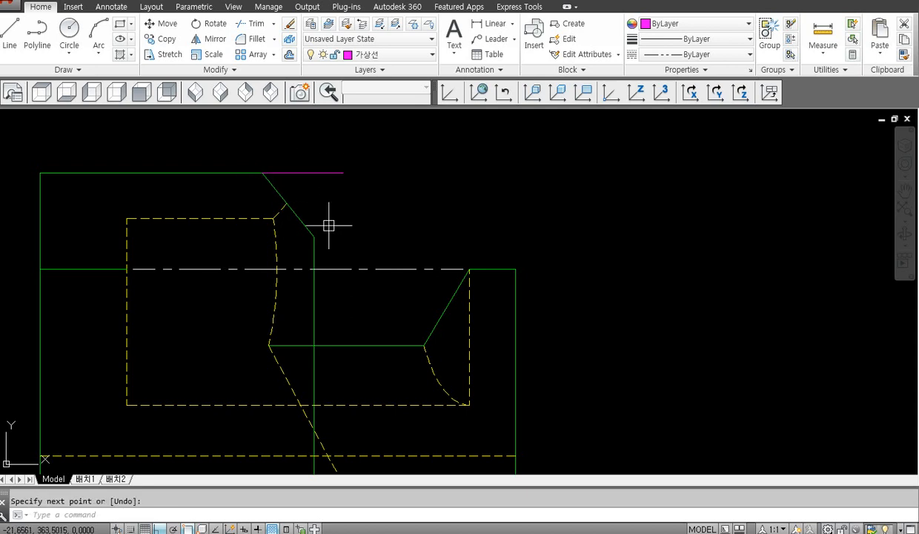
key(Return)
click(314, 235)
click(315, 149)
key(Return)
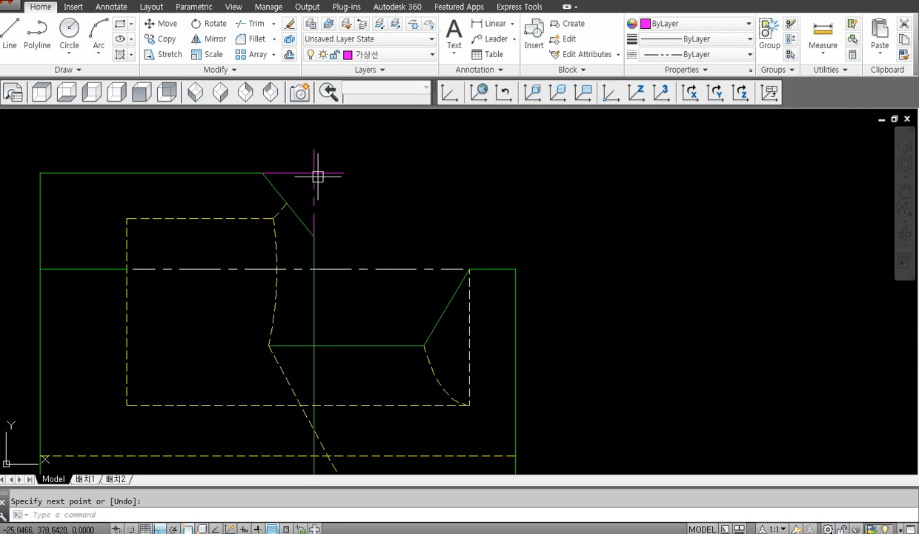
- Redraw the diagonal from the hidden outline's corner to the virtual corner, and erase all three construction lines
key(Return)
click(273, 218)
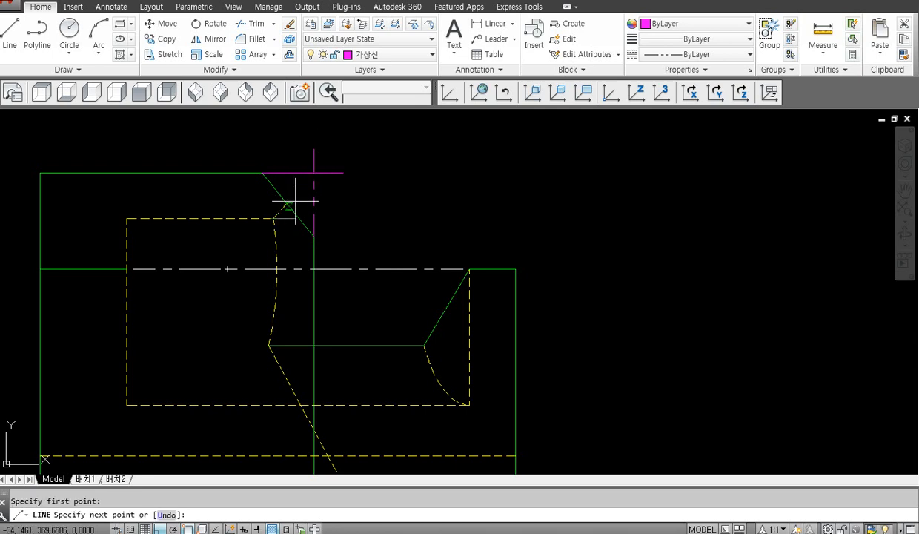
click(314, 177)
key(Return)
click(332, 191)
click(292, 158)
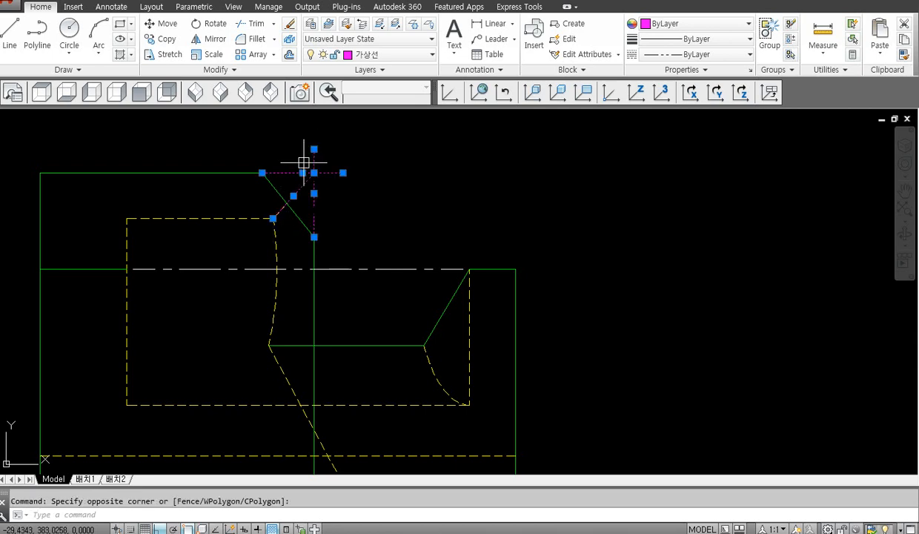
key(Delete)
- Project a vertical construction line from the short hidden diagonal's end on the chamfer down past the front view's slanted edge
text(l)
key(Return)
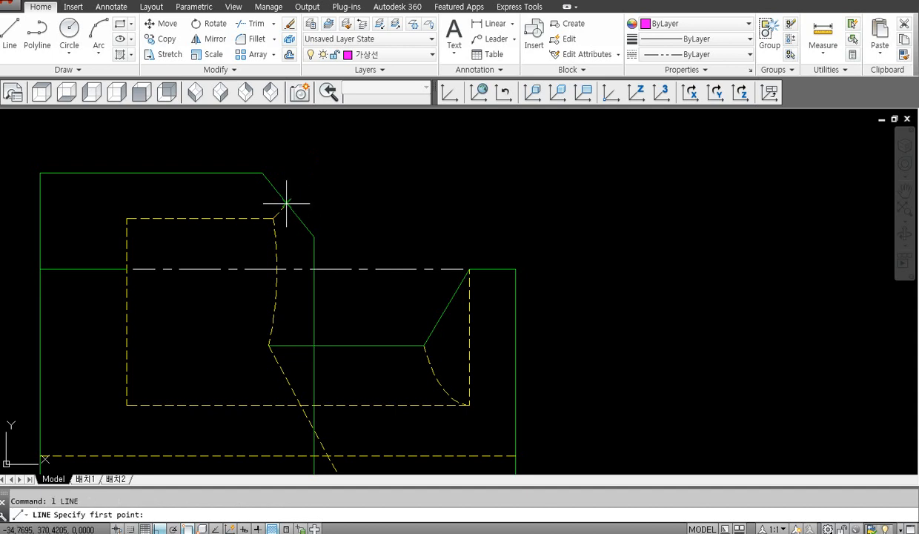
click(287, 203)
scroll(287, 203, down, 6)
scroll(297, 352, up, 3)
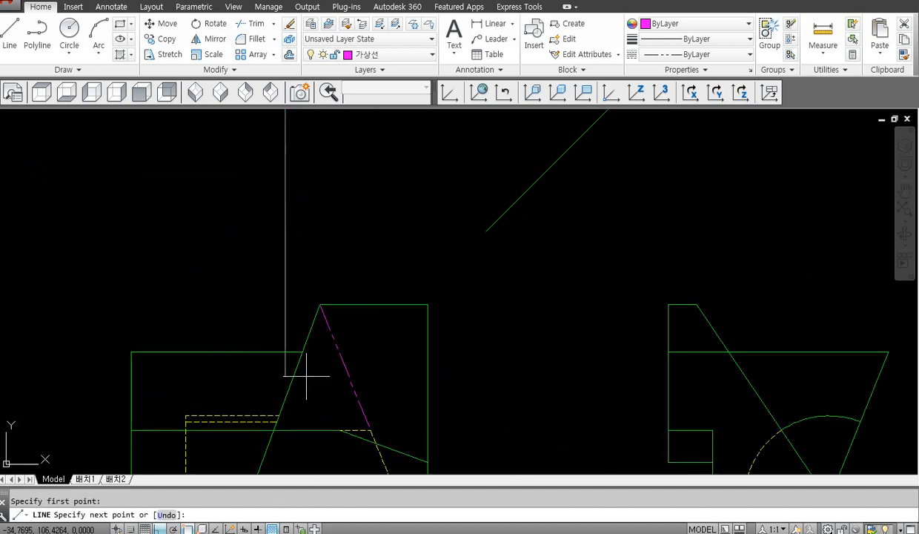
click(309, 405)
key(Return)
- Project a vertical construction line from the chamfer's upper end in the top view down past the front view's horizontal edge
mouse_move(322, 149)
middle_down()
mouse_move(336, 366)
mouse_move(295, 293)
middle_up()
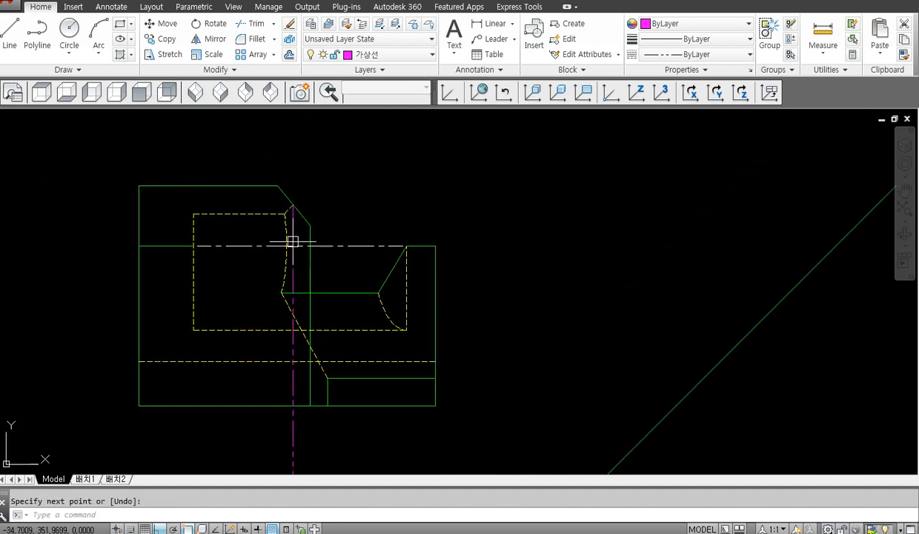
scroll(290, 190, up, 5)
key(Return)
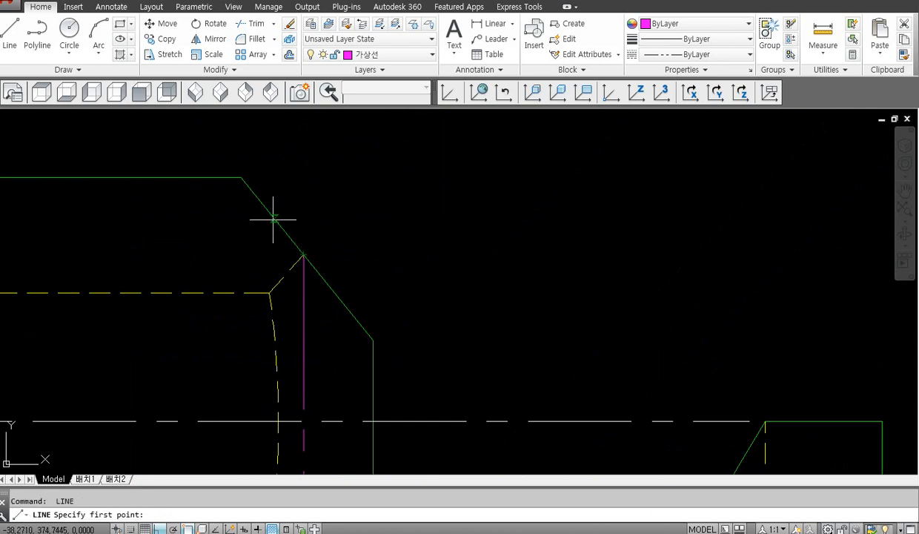
click(241, 177)
scroll(241, 178, down, 5)
middle_drag(255, 306, 282, 121)
middle_drag(282, 400, 291, 155)
click(284, 287)
key(Return)
- Connect the two projected points in the front view with a slanted line and match its properties to the hidden lines
scroll(313, 312, up, 2)
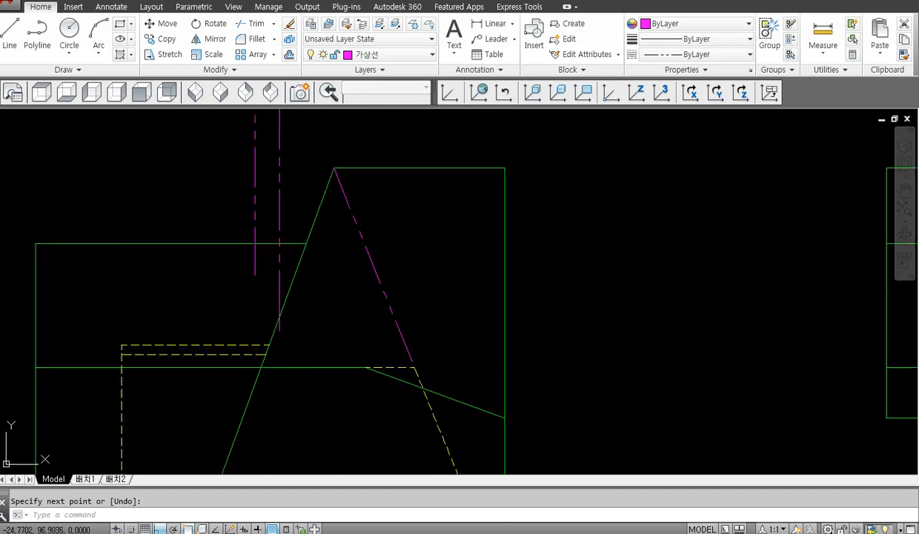
key(Return)
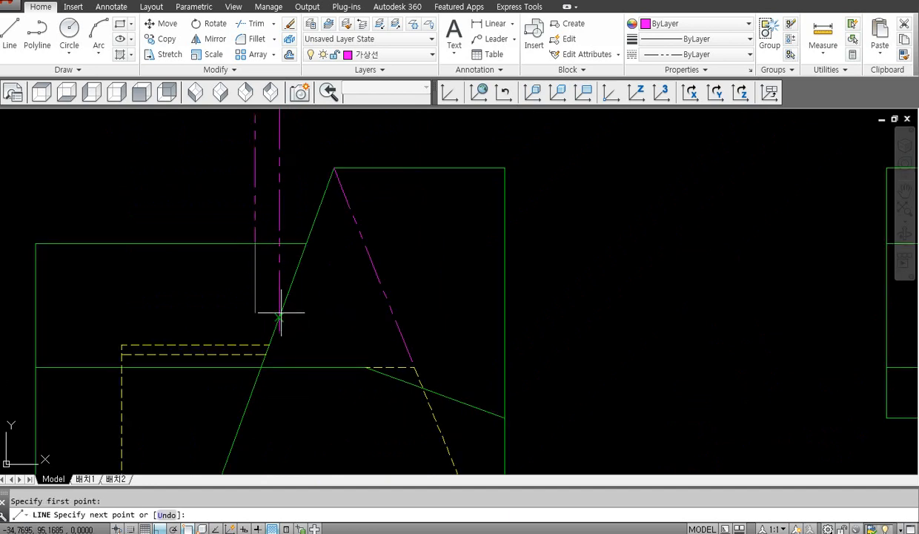
click(280, 316)
key(Return)
text(ma)
key(Return)
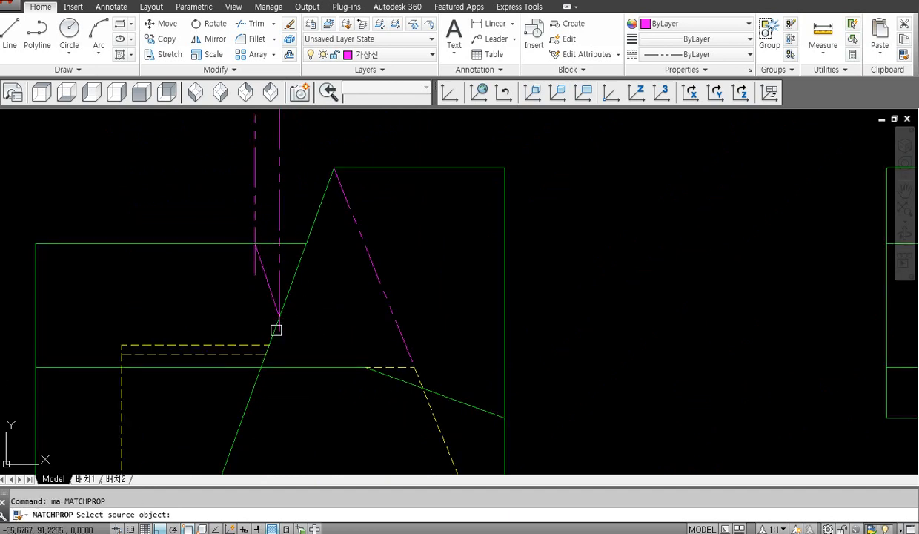
click(258, 342)
click(272, 300)
- Erase the two vertical projection lines between the top and front views
click(303, 173)
click(235, 224)
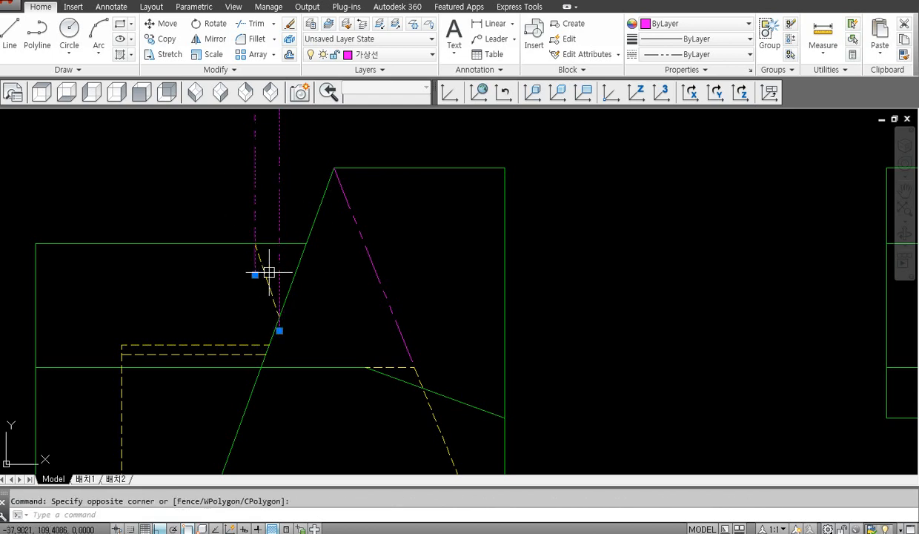
key(Delete)
- Project a horizontal construction line from the new hidden line's lower end in the front view across the side view
scroll(292, 332, down, 8)
middle_drag(323, 261, 304, 297)
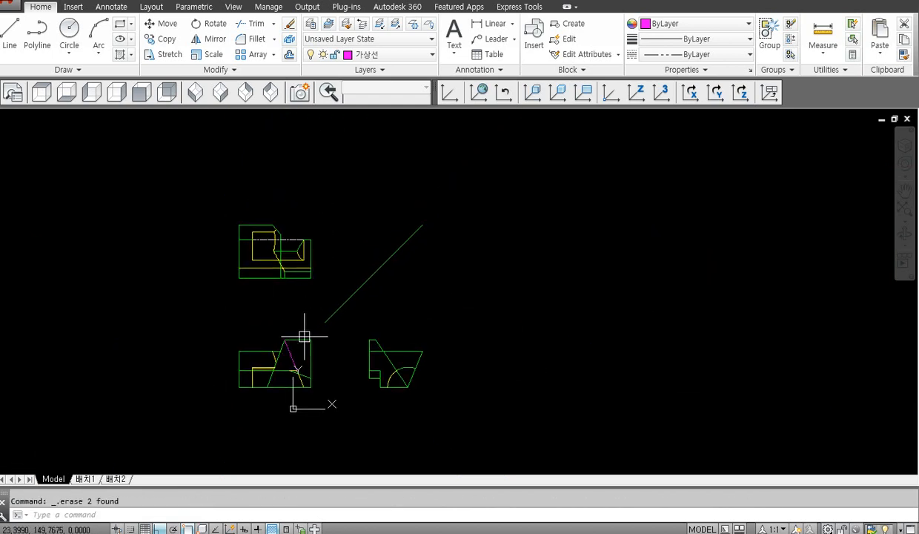
text(l)
key(Return)
scroll(270, 370, up, 8)
click(285, 321)
middle_drag(657, 333, 257, 336)
click(858, 332)
key(Return)
- Project a horizontal construction line from the hidden diagonal's end on the top view's chamfer past the 45° line
scroll(548, 328, down, 3)
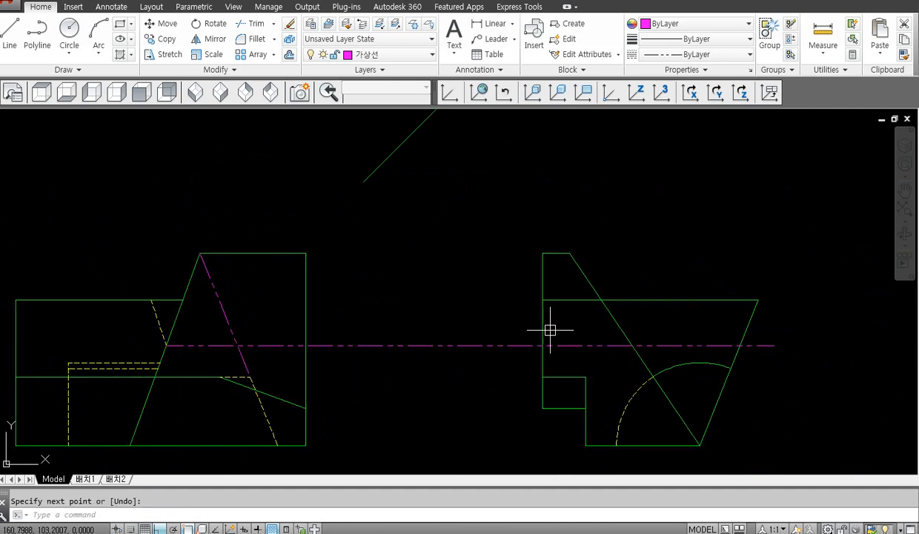
scroll(314, 232, up, 2)
scroll(315, 301, up, 3)
middle_drag(314, 302, 318, 354)
key(Return)
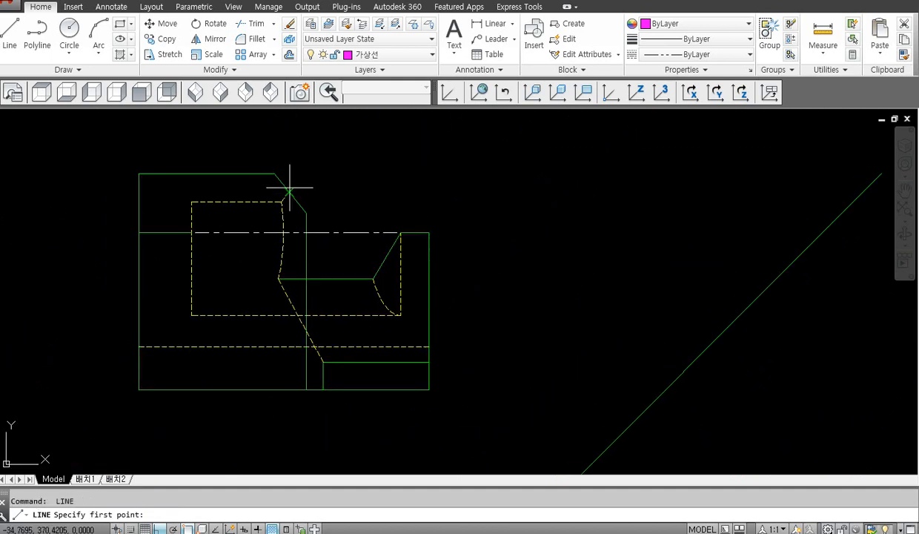
click(289, 192)
middle_drag(853, 242, 513, 242)
click(577, 192)
key(Return)
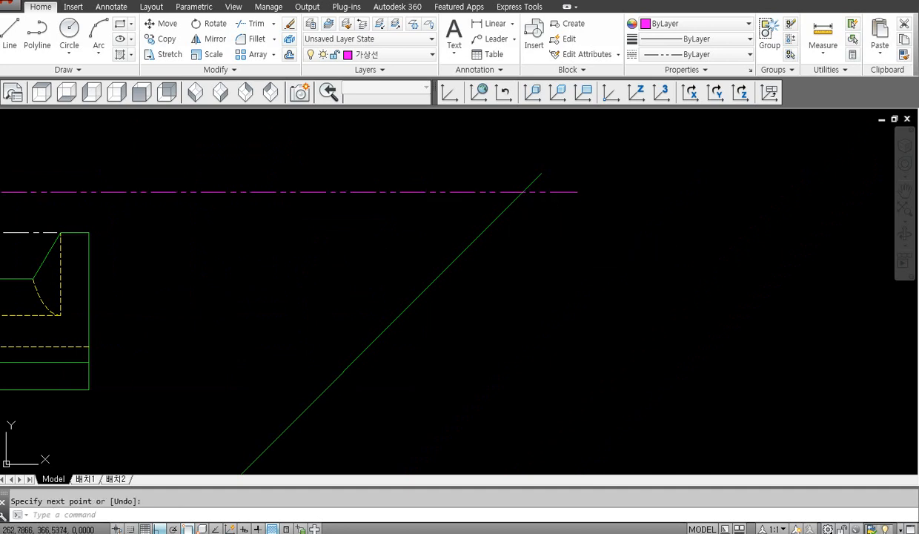
- Drop a vertical construction line from the 45° line intersection down to the side view's slanted edge
click(526, 192)
scroll(486, 189, up, 2)
click(488, 326)
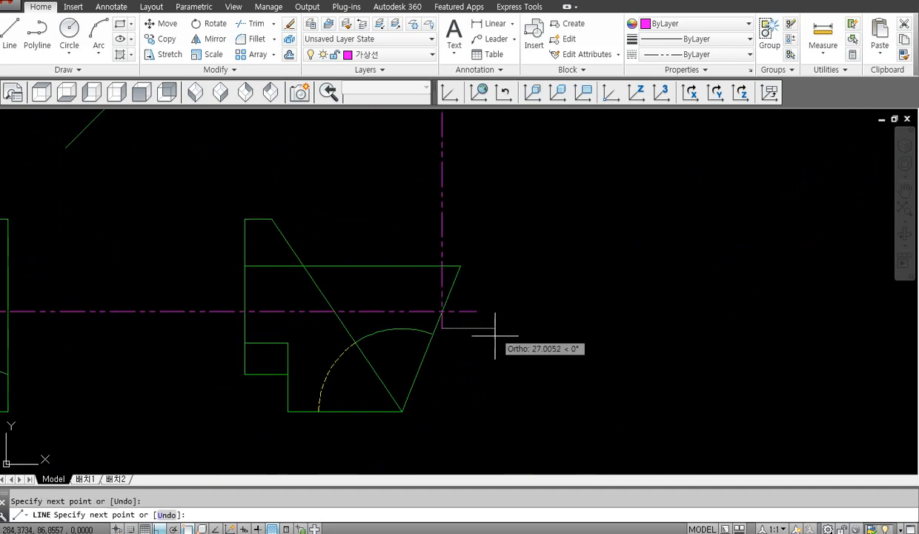
key(Return)
- Project a horizontal construction line from the lower end of the top view's chamfer past the 45° line
scroll(437, 305, down, 2)
scroll(241, 139, up, 1)
scroll(234, 170, up, 3)
key(Return)
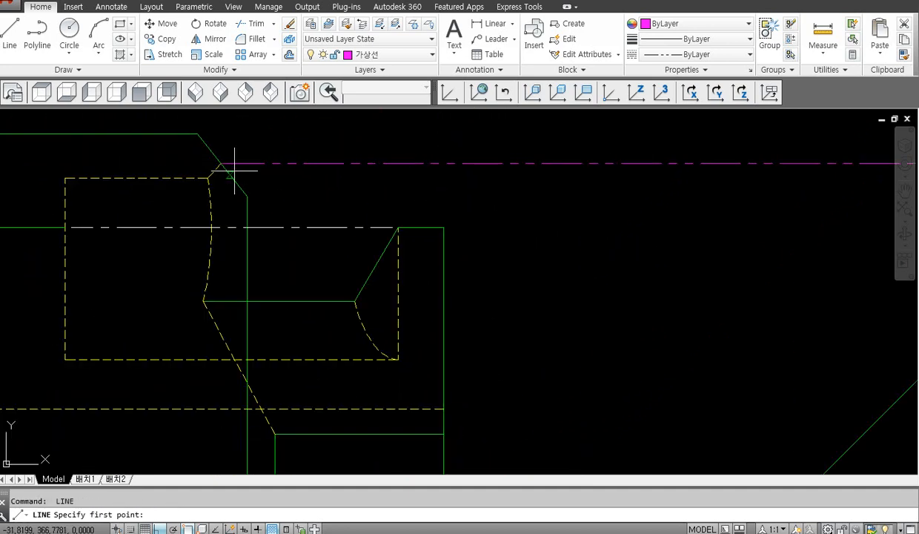
click(247, 197)
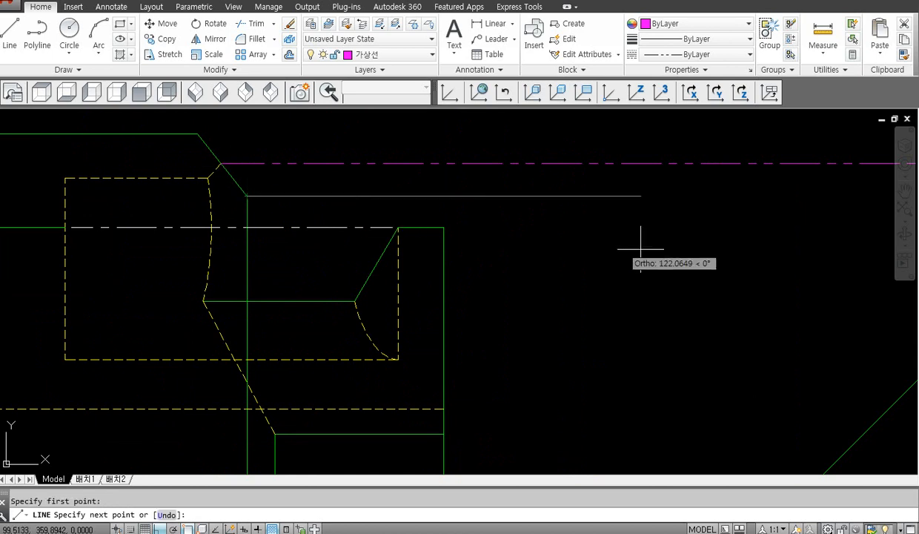
middle_drag(641, 247, 222, 250)
click(664, 195)
key(Return)
- Drop a vertical construction line from that projection's 45° line intersection to the side view's long horizontal edge
key(Return)
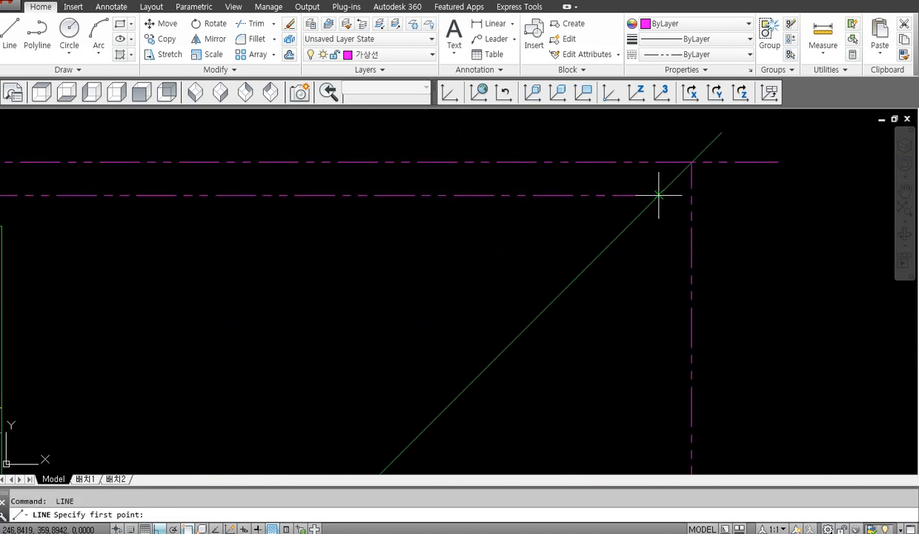
click(658, 195)
middle_drag(658, 195, 402, 99)
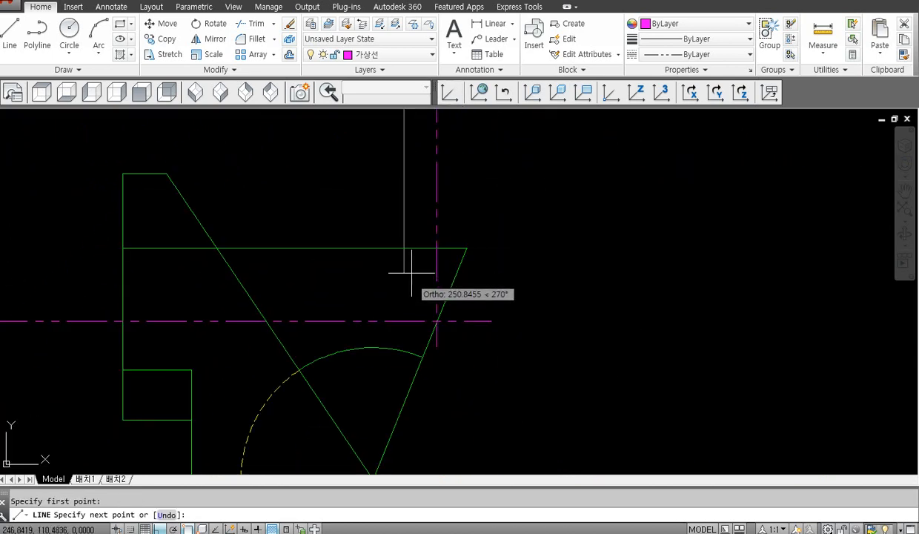
click(404, 248)
key(Return)
- Draw a diagonal in the side view from the projected point on the horizontal edge to the construction-line intersection on the slanted edge
key(Return)
click(404, 248)
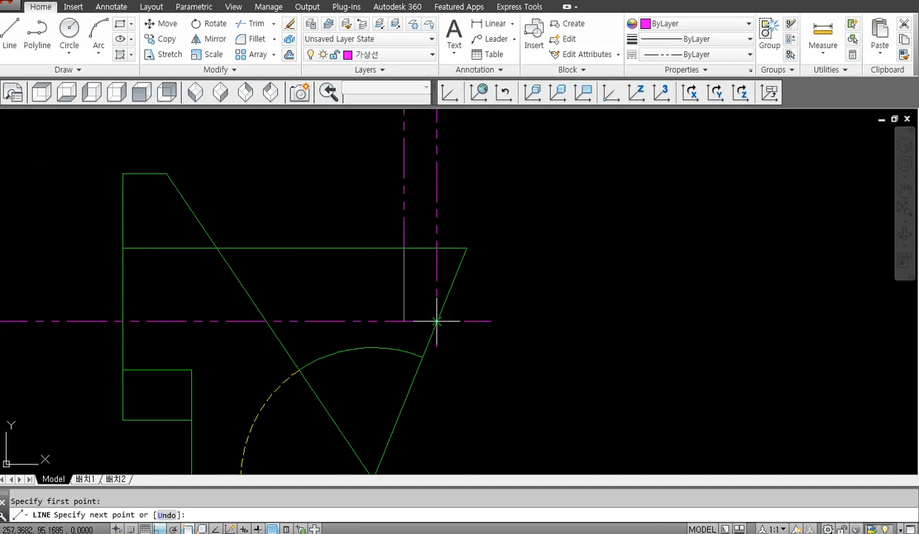
click(437, 321)
key(Return)
- Erase the two vertical construction lines and the horizontal one crossing the side view
click(357, 187)
click(478, 268)
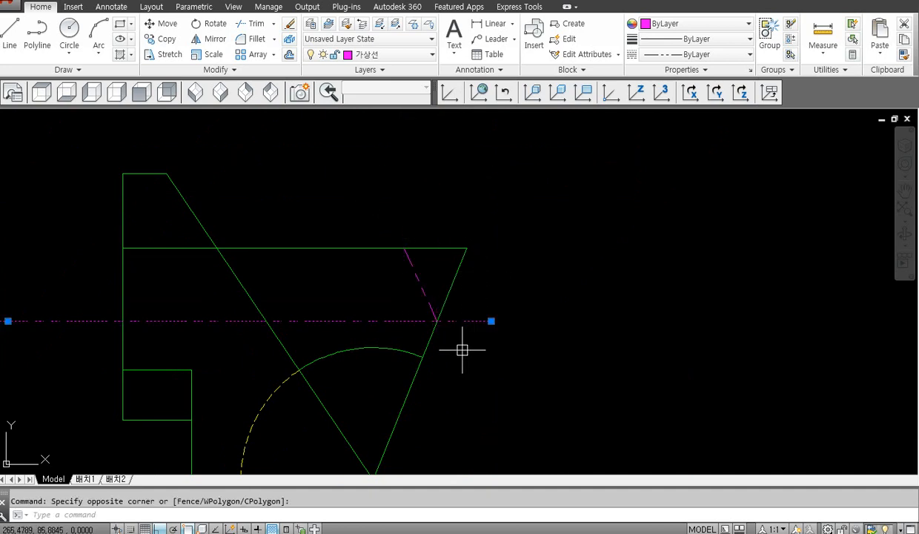
key(Delete)
- Match the side view's new short diagonal to the hidden-line properties of a dashed line in the front view
text(m)
scroll(490, 356, down, 5)
text(a)
key(Return)
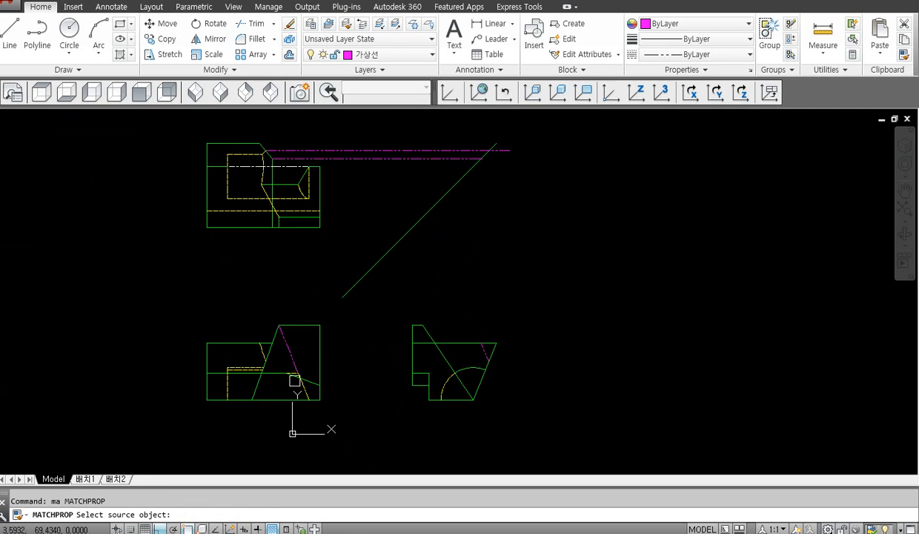
click(254, 366)
scroll(484, 353, up, 2)
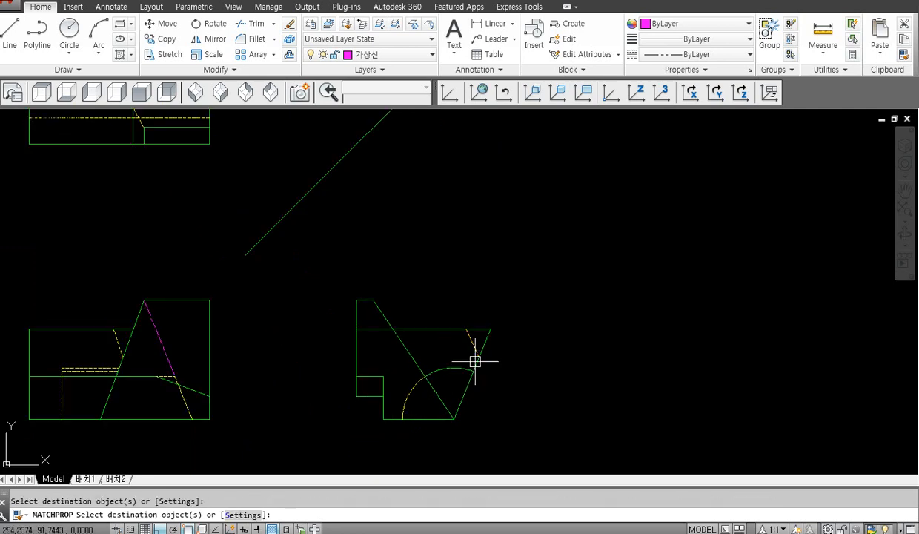
middle_drag(384, 250, 453, 369)
key(Escape)
- Erase the two horizontal construction lines between the top view's chamfer and the 45° line
drag(371, 186, 352, 132)
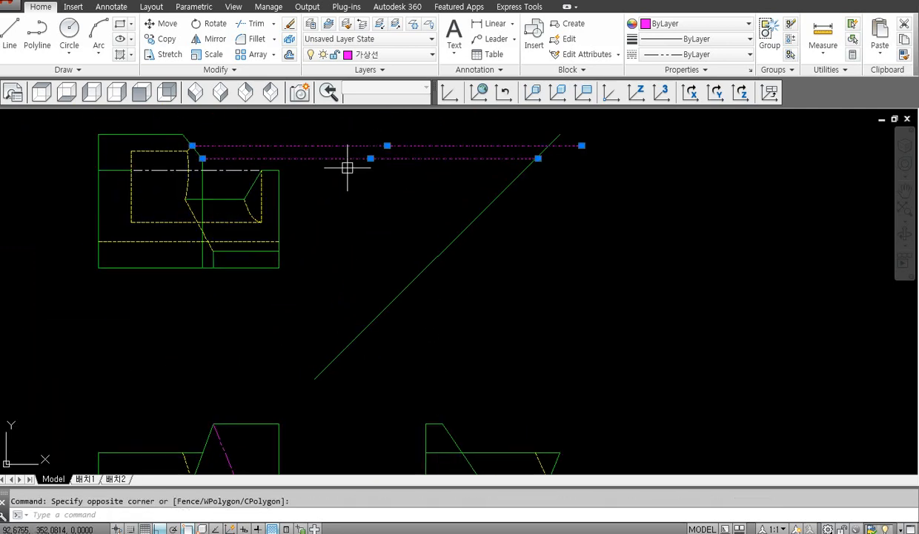
key(Delete)
scroll(278, 144, down, 2)
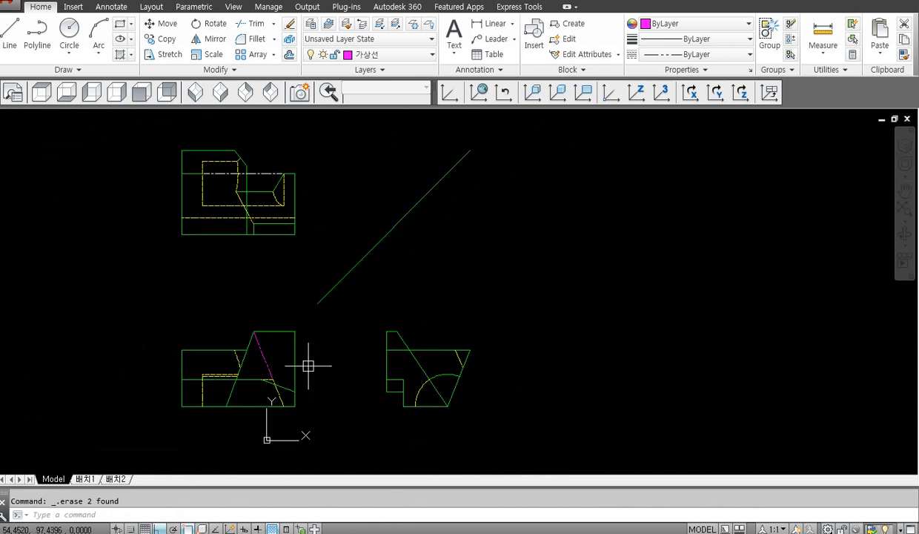
scroll(470, 364, up, 2)
middle_drag(450, 367, 481, 357)
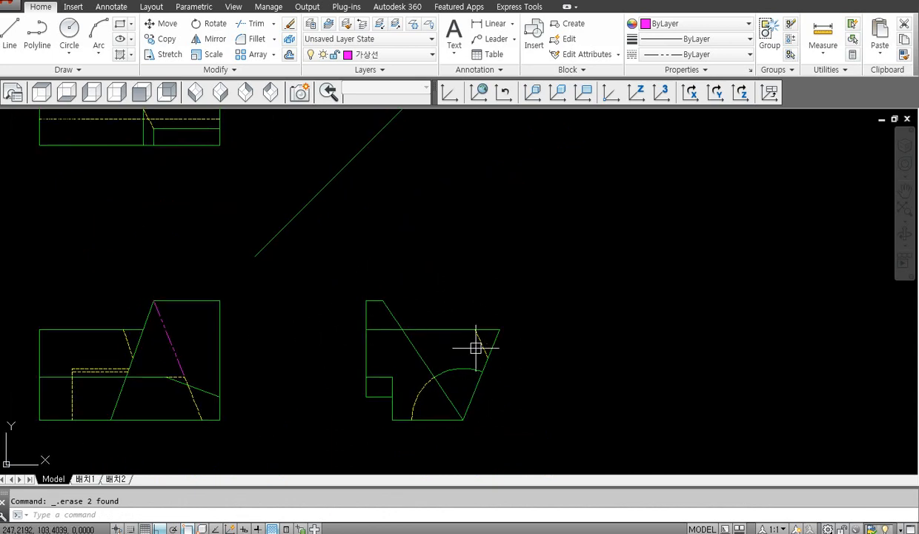
key(Escape)
scroll(373, 256, down, 2)
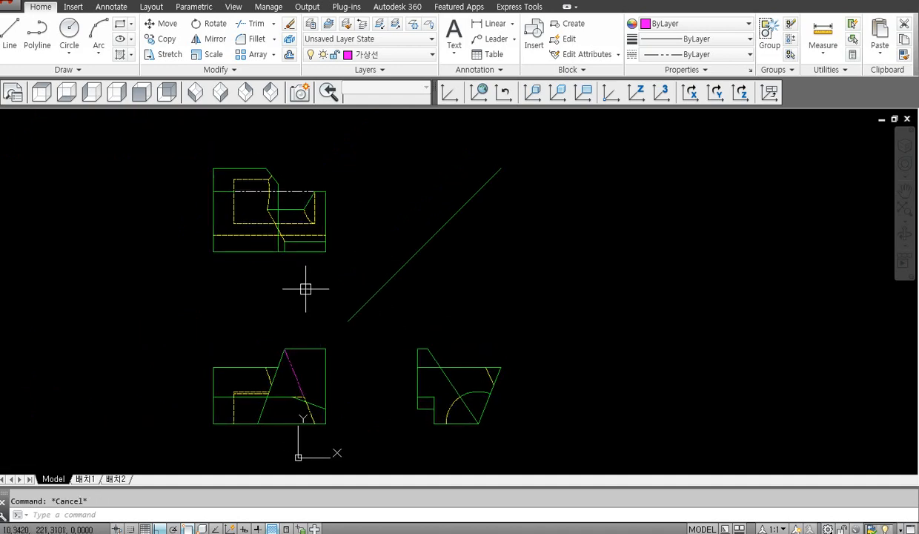
- Turn Ortho on and reposition the drawing window so it partly overlaps the web page
key(super+Right)
key(F8)
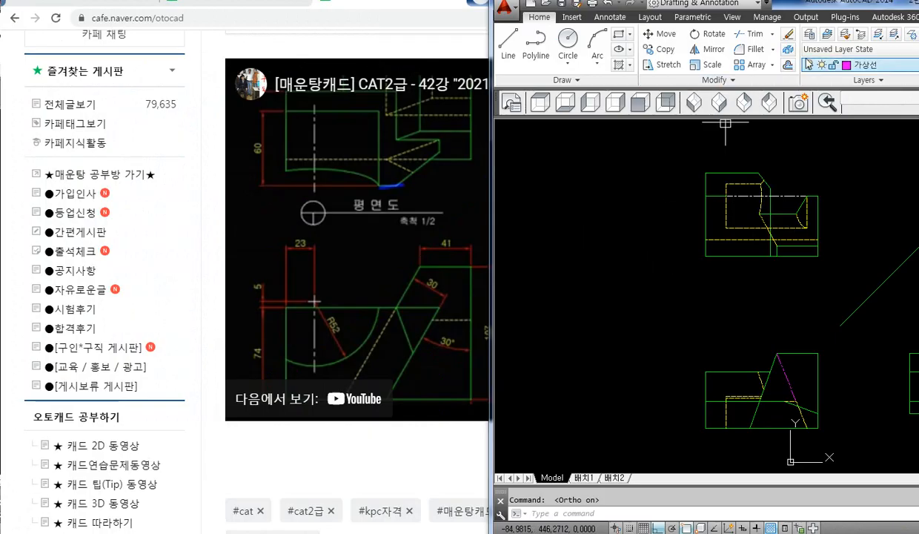
drag(853, 3, 570, 24)
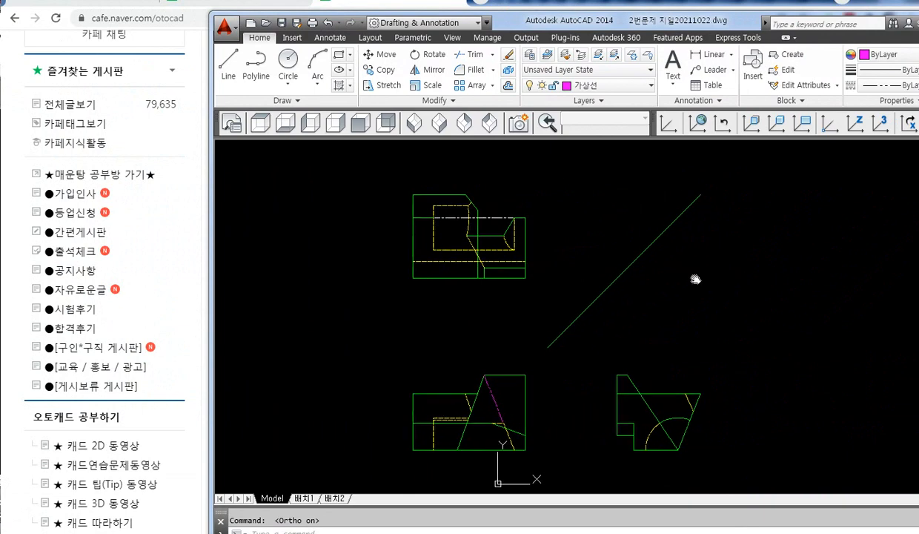
middle_drag(695, 280, 524, 273)
text(l)
key(Return)
middle_drag(589, 304, 495, 294)
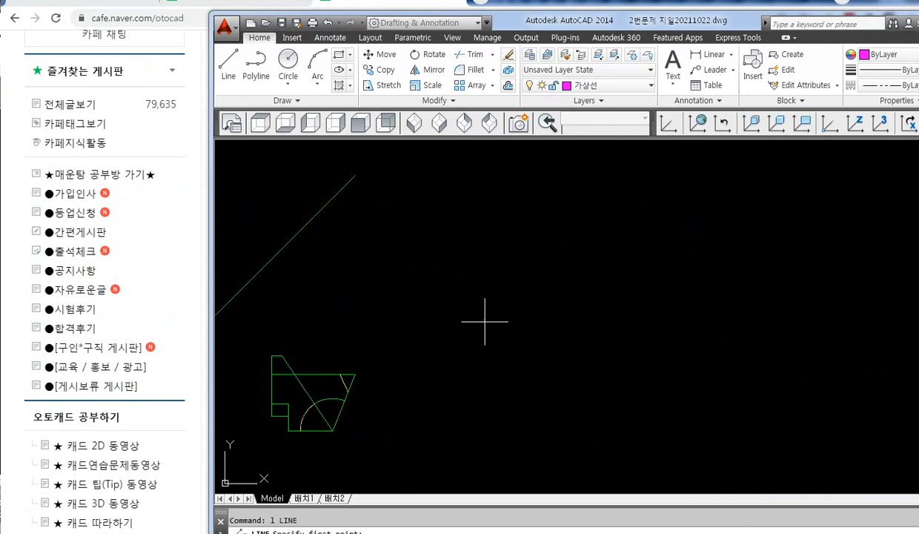
click(496, 431)
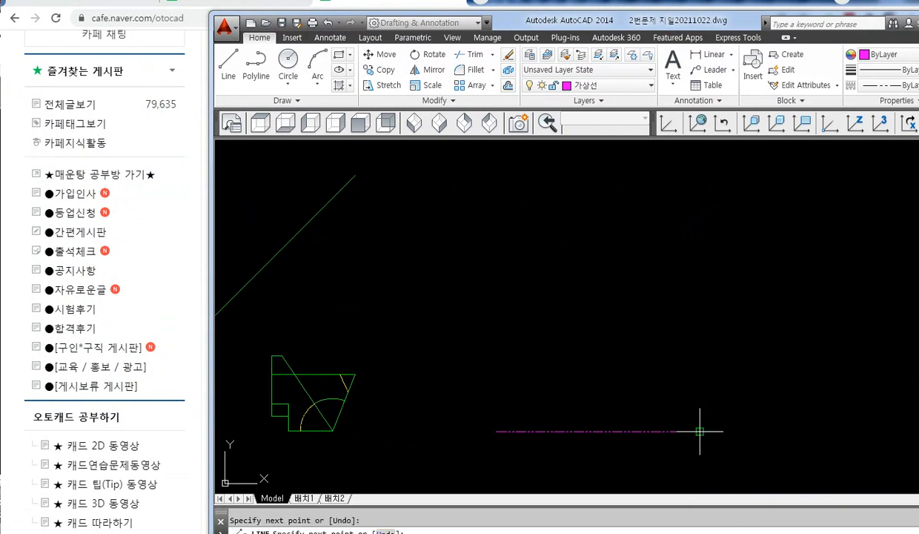
key(Escape)
click(693, 384)
click(660, 445)
key(Delete)
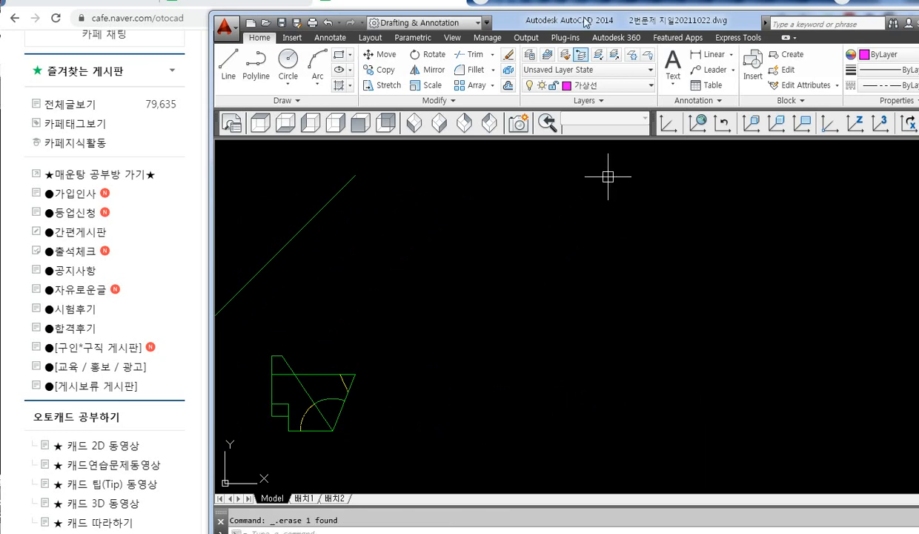
- On the 외형선 layer, draw a new front view's horizontal base, slanted right side and horizontal top edge in the empty area
click(609, 86)
click(595, 180)
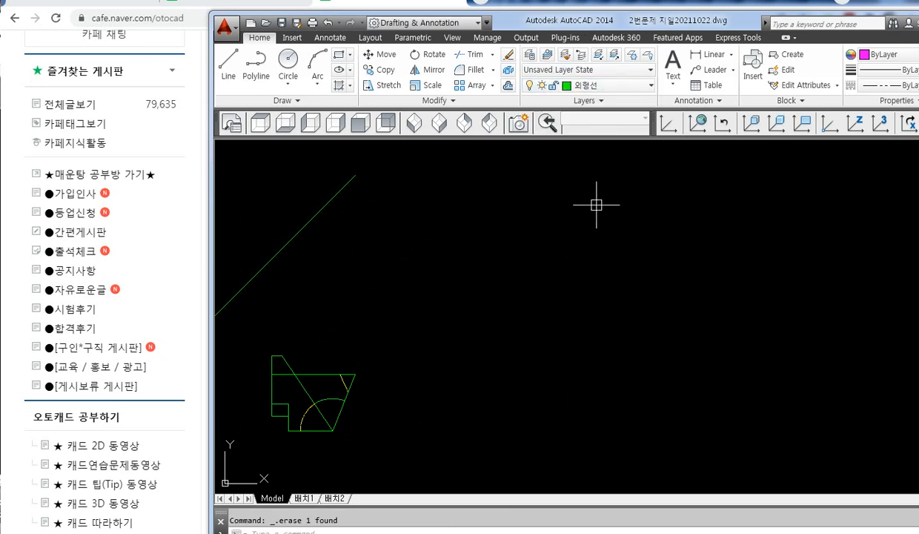
text(l)
key(Return)
click(496, 390)
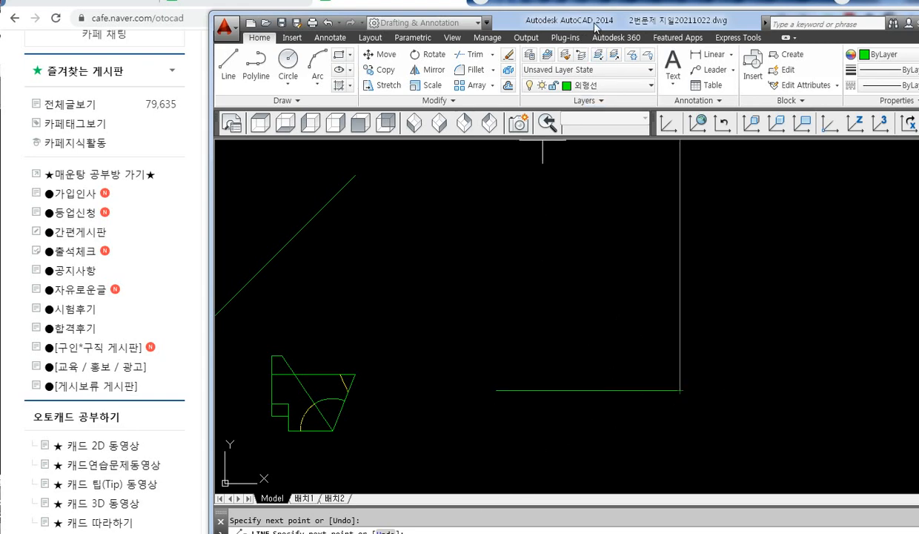
drag(592, 27, 571, 12)
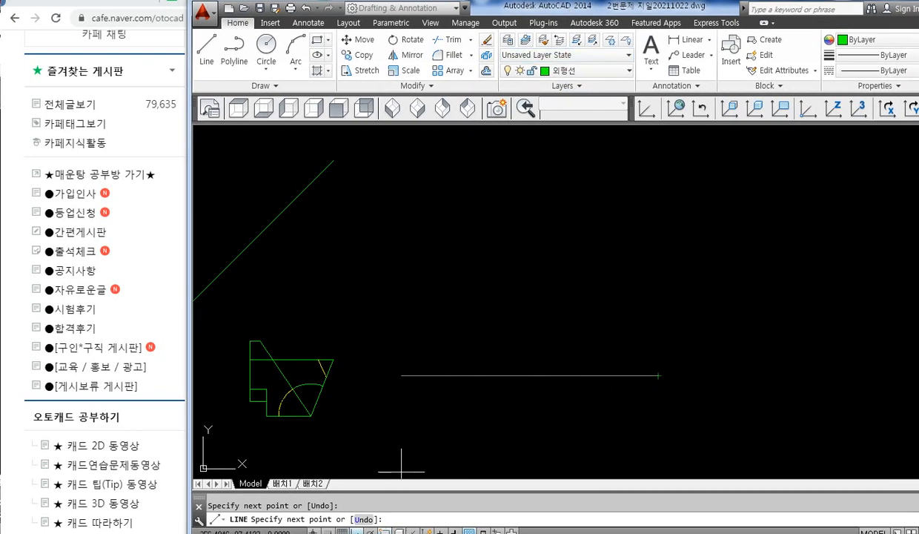
click(657, 375)
key(F8)
click(572, 260)
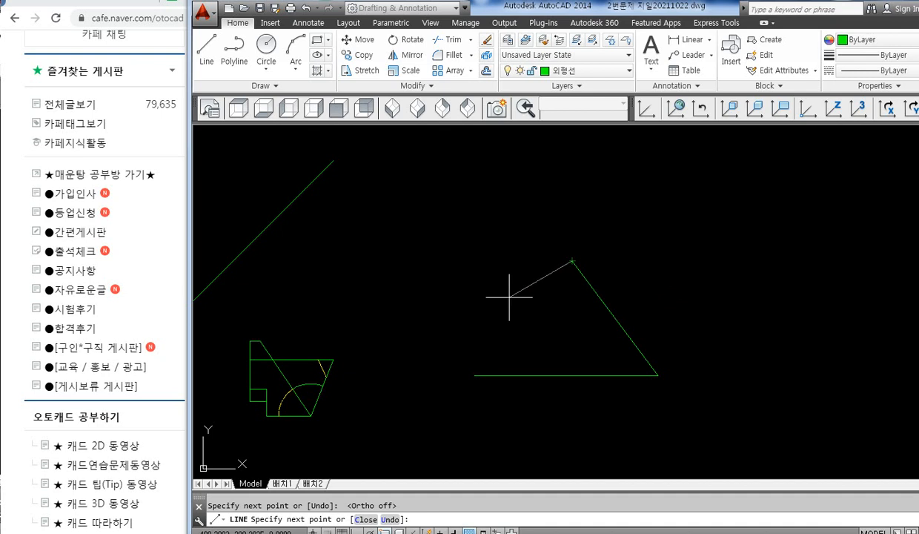
click(435, 330)
key(Return)
- Add a vertical left edge up from the base and trim the overhanging ends to close the trapezoid
key(Return)
click(474, 375)
click(494, 238)
key(Return)
text(tr)
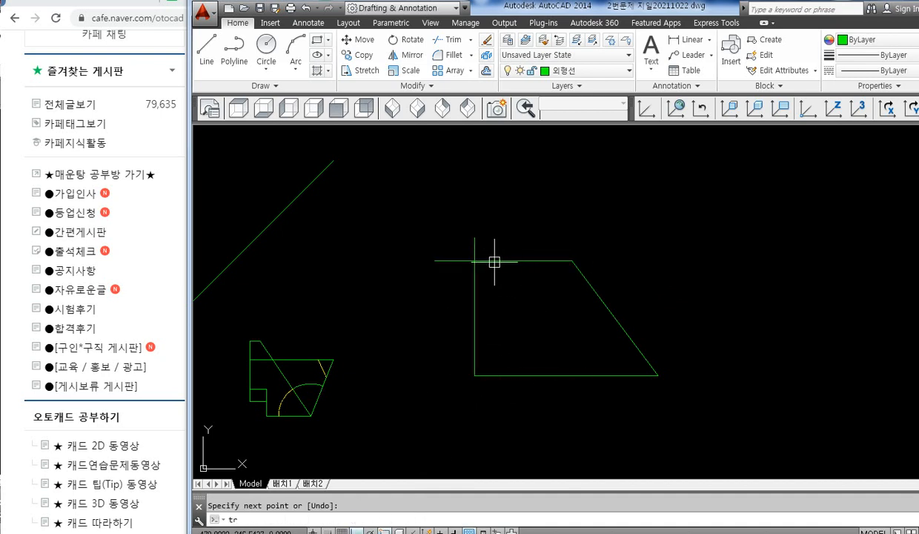
key(Return)
key(Return)
click(473, 246)
click(461, 261)
key(Return)
- Draw a large frame from the trapezoid's upper-left corner: vertical up, horizontal across, and vertical down past the base level
middle_drag(533, 300, 467, 344)
text(l)
key(Return)
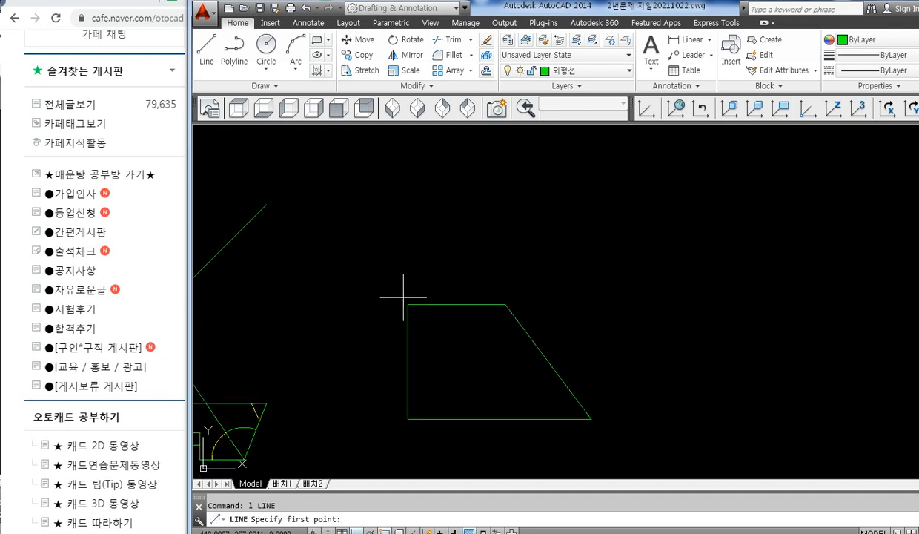
click(407, 304)
middle_drag(421, 148, 422, 185)
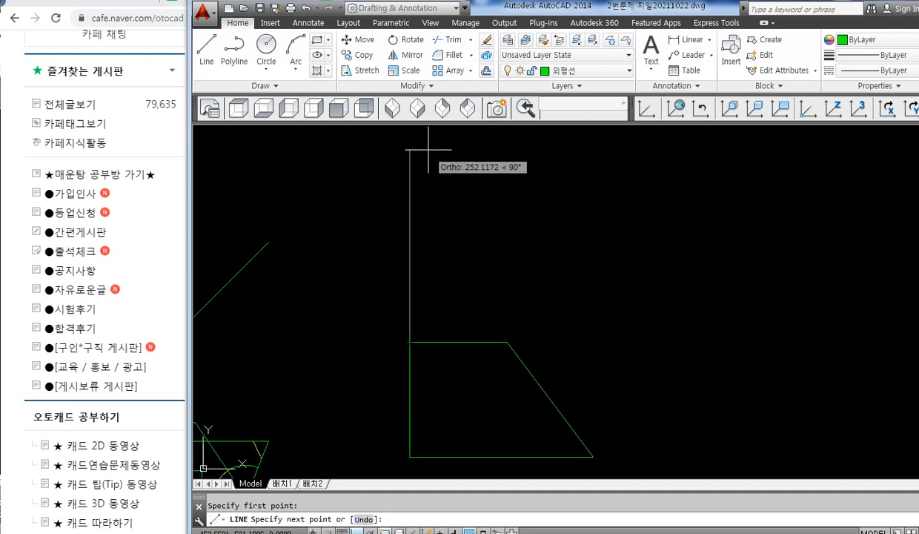
click(419, 140)
click(824, 230)
middle_drag(828, 444, 804, 421)
click(796, 461)
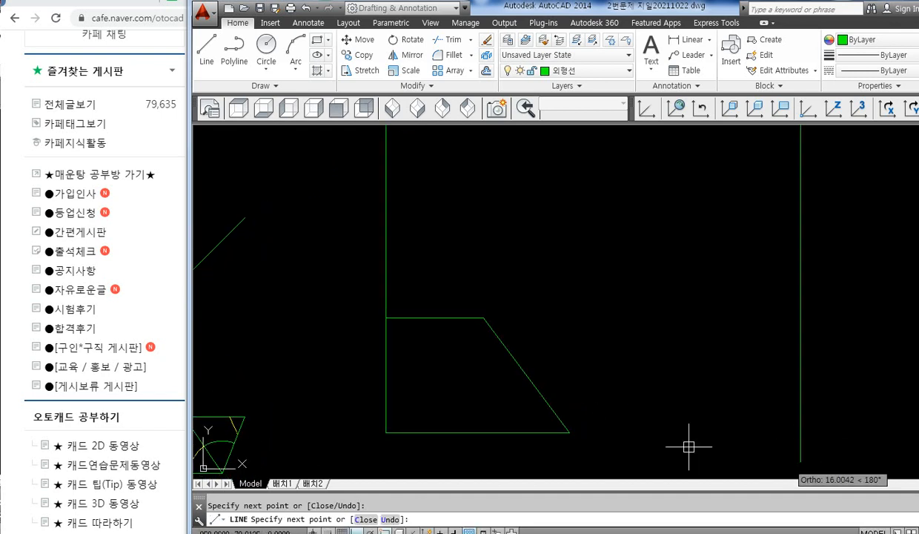
key(Return)
- Extend the base level with a horizontal line from the trapezoid's lower-right corner past the frame's right side
key(Return)
click(569, 432)
click(860, 433)
scroll(765, 256, down, 2)
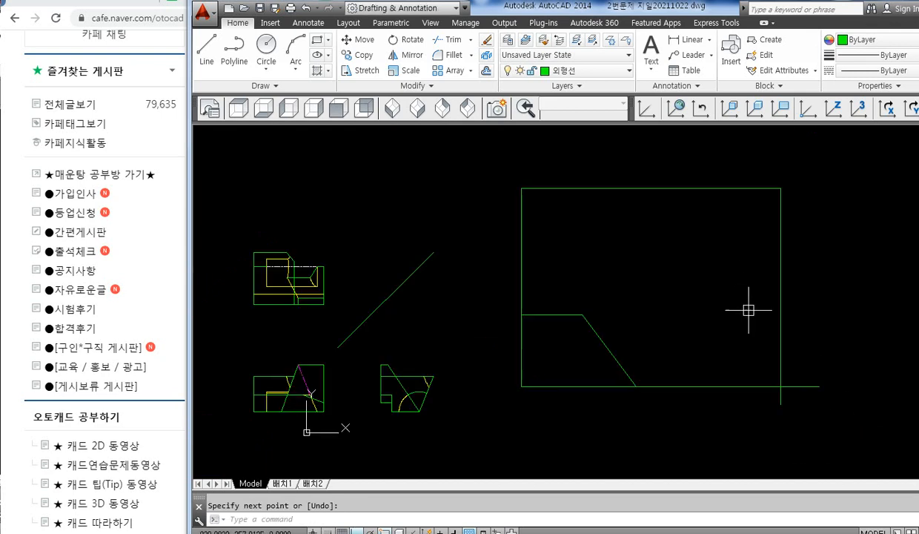
- Draw a 45° line from the frame's upper-right corner diagonally down into the frame
key(Return)
key(Return)
click(780, 188)
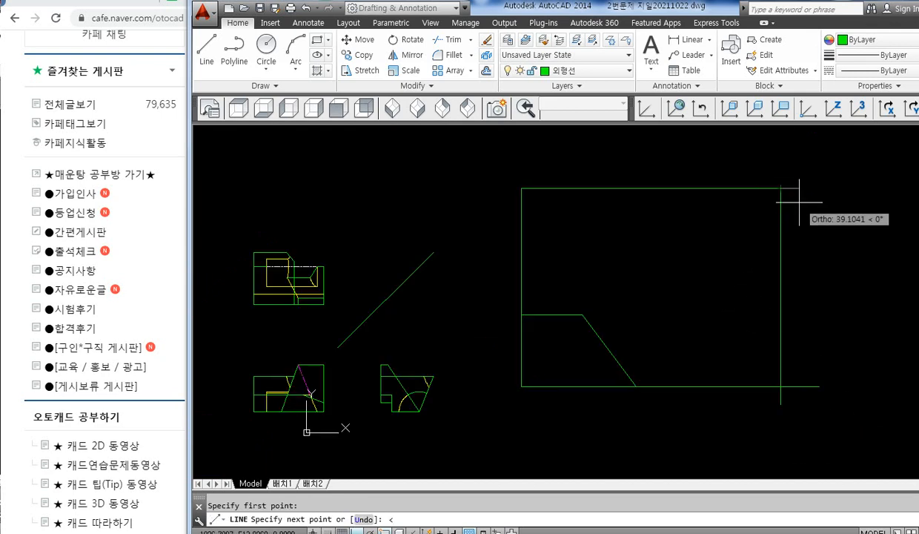
click(678, 300)
key(Return)
- Project the trapezoid's top edge horizontally to the frame's right side and its lower-right corner vertically to the frame's upper edge
key(Return)
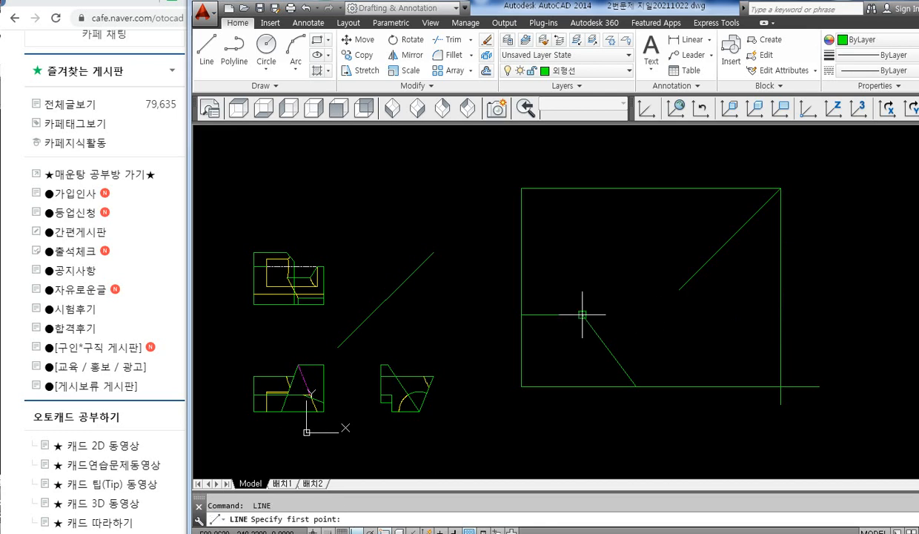
click(583, 314)
click(781, 315)
key(Return)
key(Return)
click(636, 386)
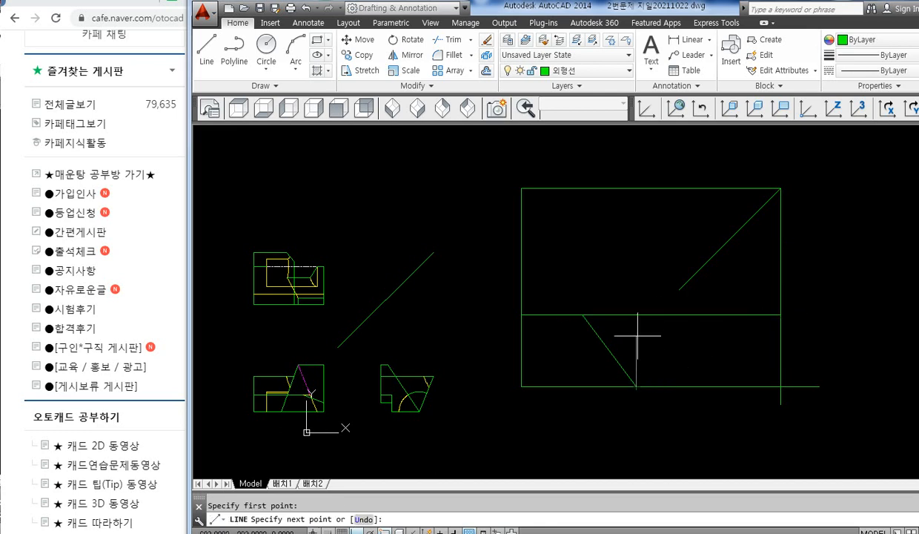
click(636, 188)
key(Return)
- Draw a horizontal line from the upper left side's midpoint past the 45° line, and a vertical from their intersection to the base level
key(Return)
click(522, 252)
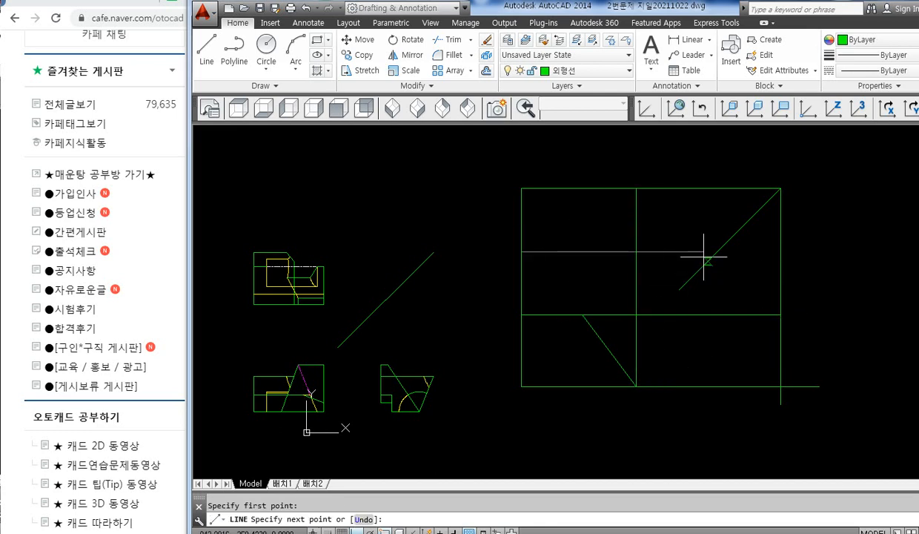
click(741, 260)
key(Return)
key(Return)
click(716, 252)
click(718, 386)
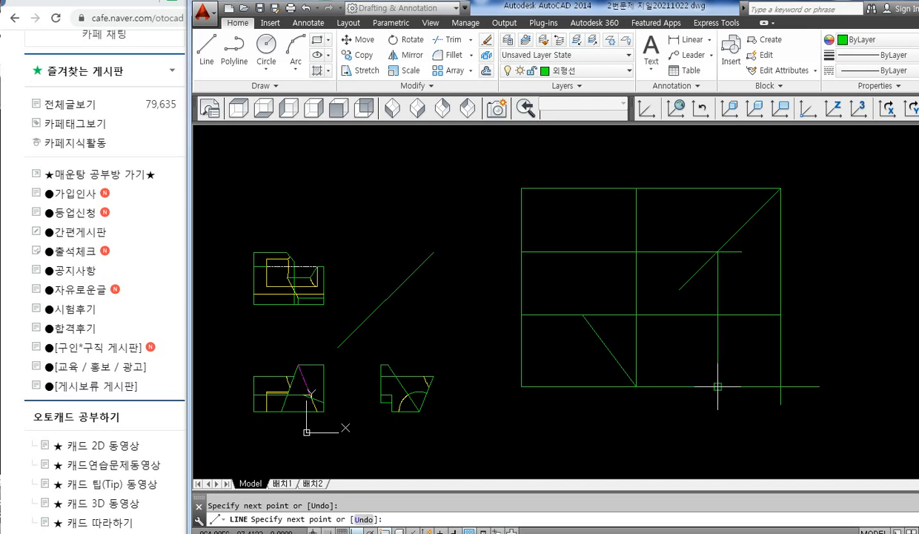
key(Return)
- Trim the projection lines around the lower-right area to leave a rectangular side view
text(tr)
key(Return)
key(Return)
click(713, 414)
click(677, 304)
click(710, 283)
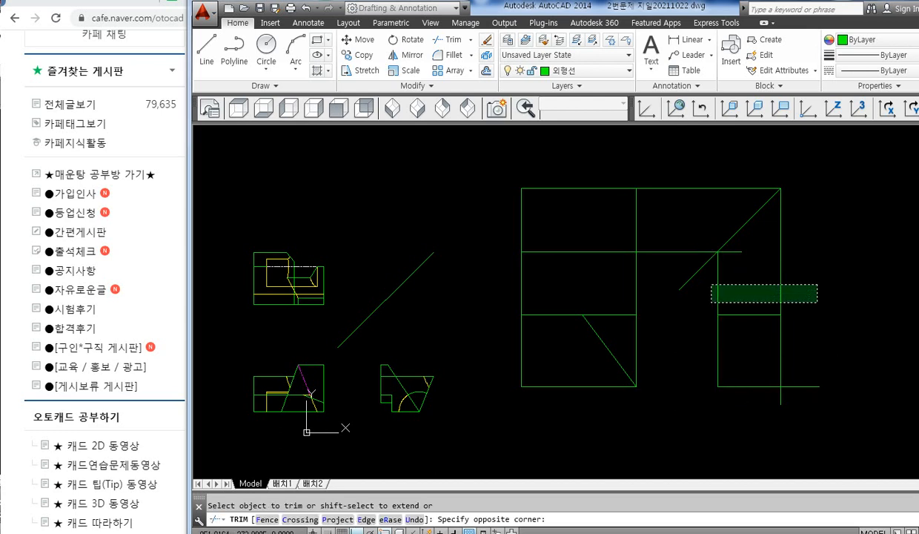
click(819, 304)
click(815, 343)
click(767, 404)
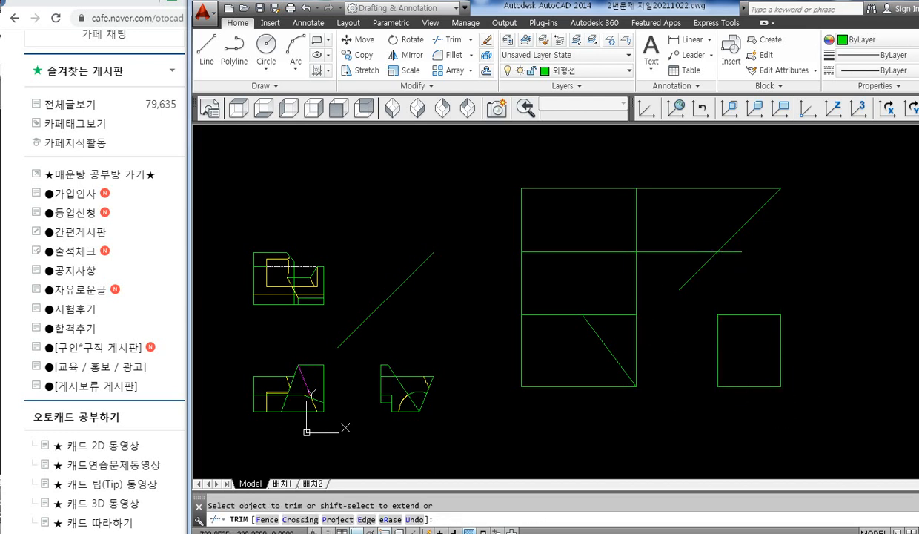
- Trim the projection lines around the upper-left rectangle to leave a separate top view
click(497, 294)
click(656, 276)
click(687, 148)
click(664, 261)
key(Return)
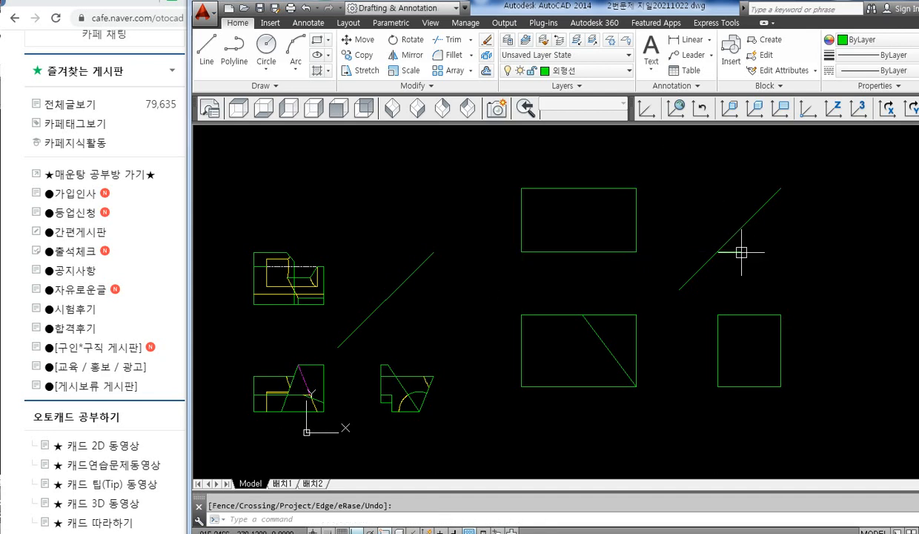
- Erase the leftover line piece at the 45° line and the extra top and right lines outside the front view's slanted edge
click(740, 252)
key(Delete)
click(650, 308)
click(624, 331)
key(Delete)
- Draw a slanted line in the side view from its lower-left corner to a point on the top edge
text(l)
key(Return)
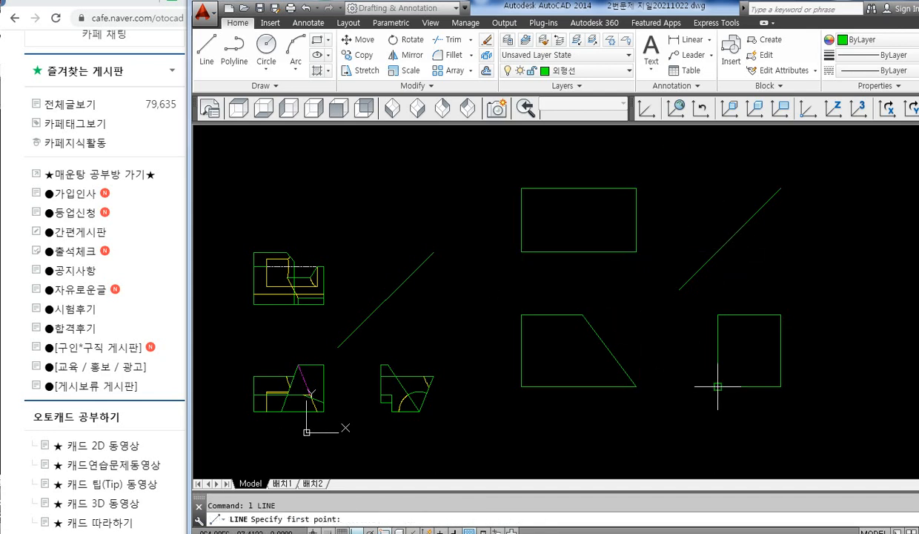
click(718, 386)
click(735, 316)
key(Return)
key(Return)
- Trim the side view's top edge outside the slanted line and erase the vertical left edge
text(tr)
key(Return)
key(Return)
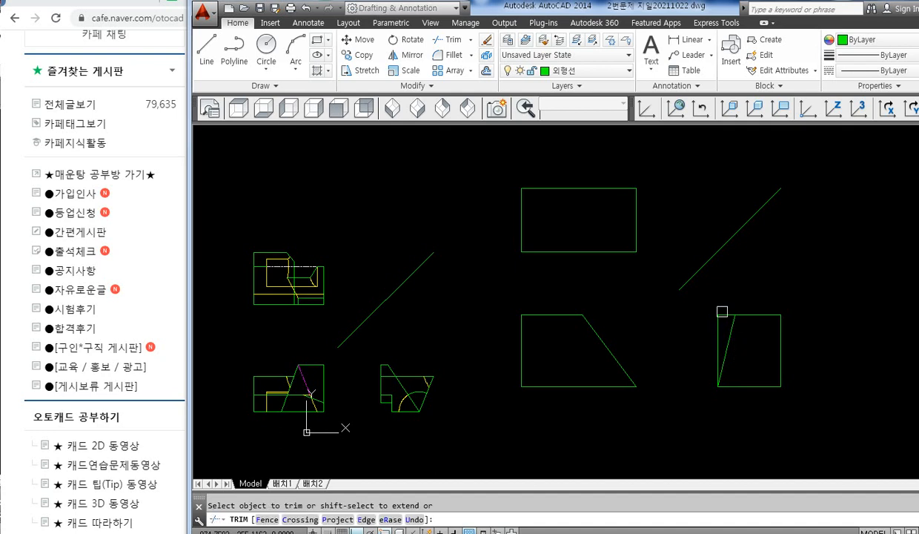
click(726, 315)
scroll(727, 314, up, 4)
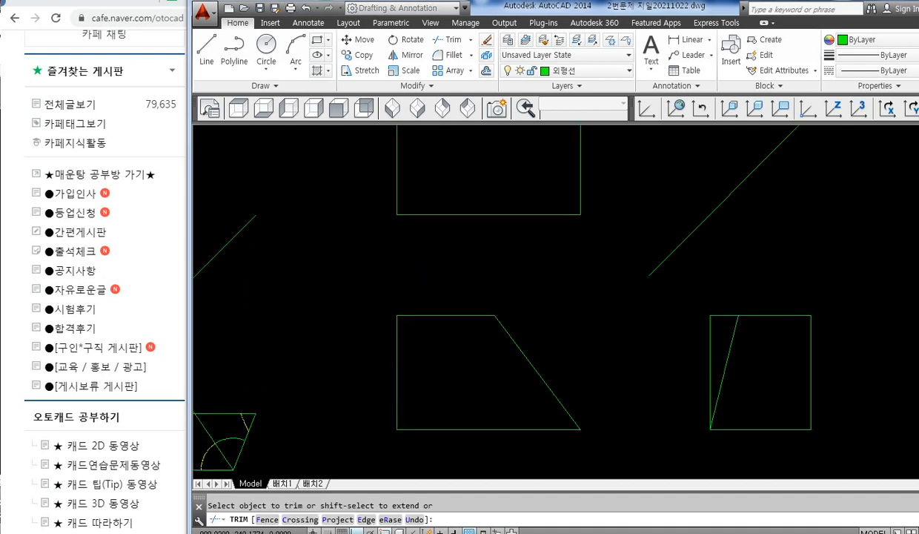
key(Escape)
click(699, 345)
key(Delete)
scroll(701, 344, down, 4)
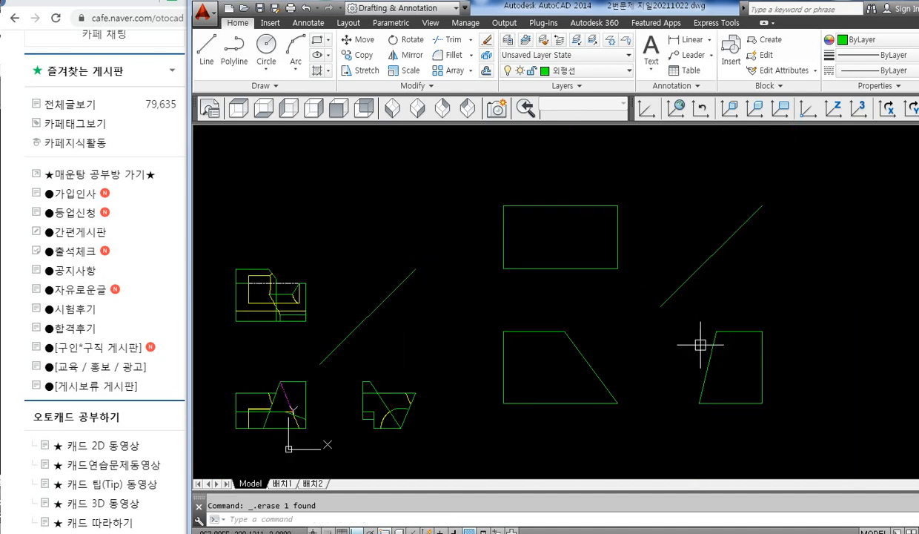
- Draw a diagonal line across the top view's lower-right corner, from the right edge to the bottom edge
text(l)
key(Return)
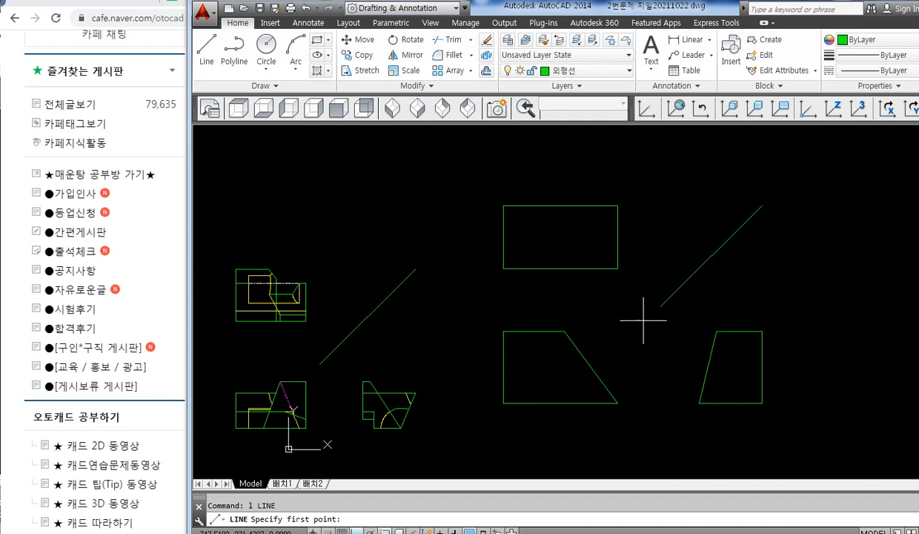
click(615, 253)
click(595, 267)
key(Return)
scroll(613, 260, up, 2)
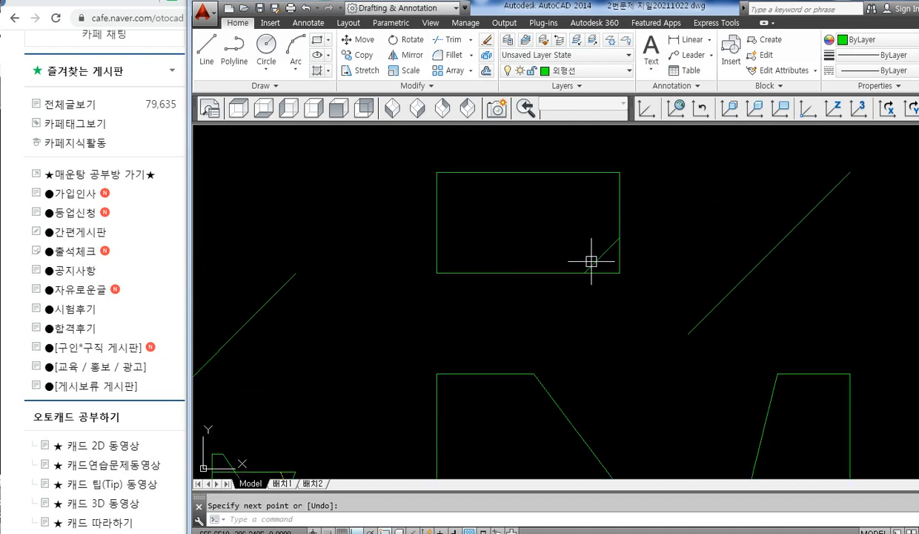
- Draw a vertical line down from the top view's upper edge and continue it horizontally to the left edge
key(Return)
click(571, 176)
click(571, 247)
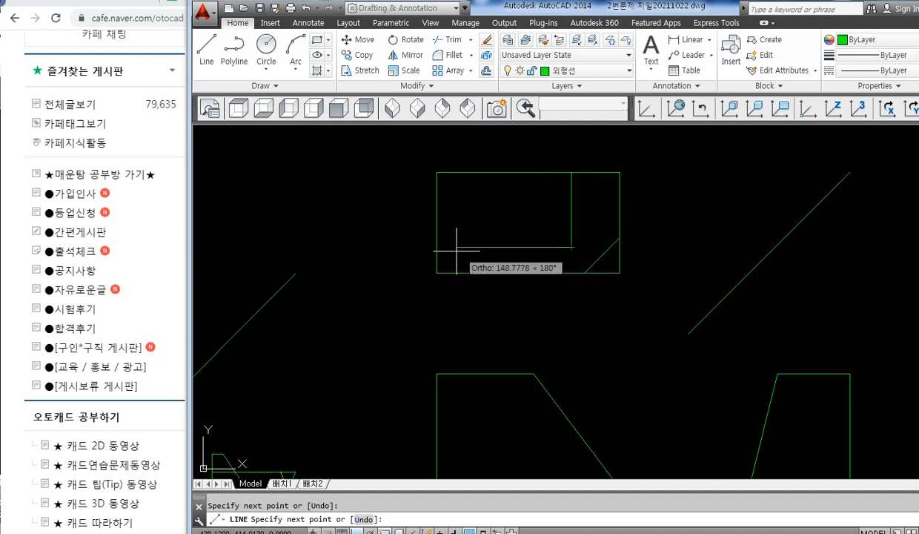
click(437, 247)
key(Return)
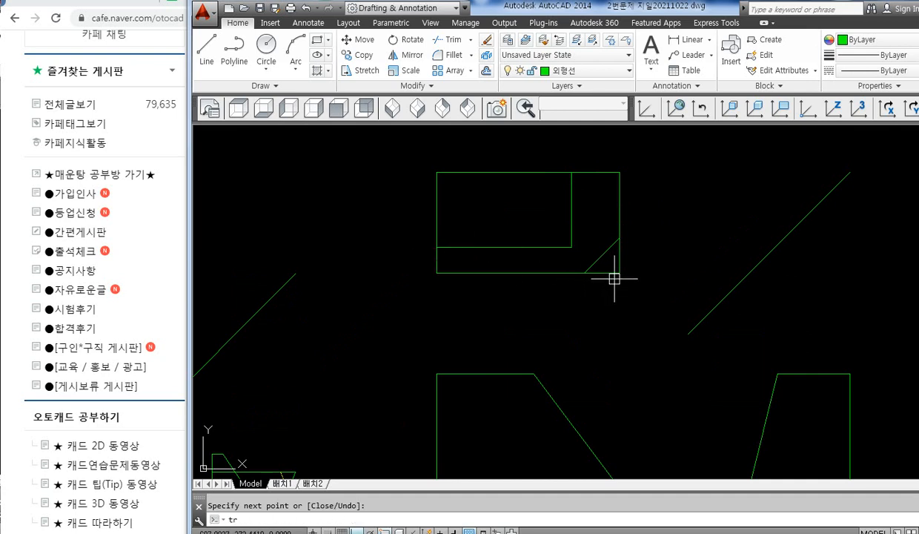
- Draw a line from the corner of the top view's inner lines to its outer lower-right corner
key(Escape)
key(Return)
click(575, 248)
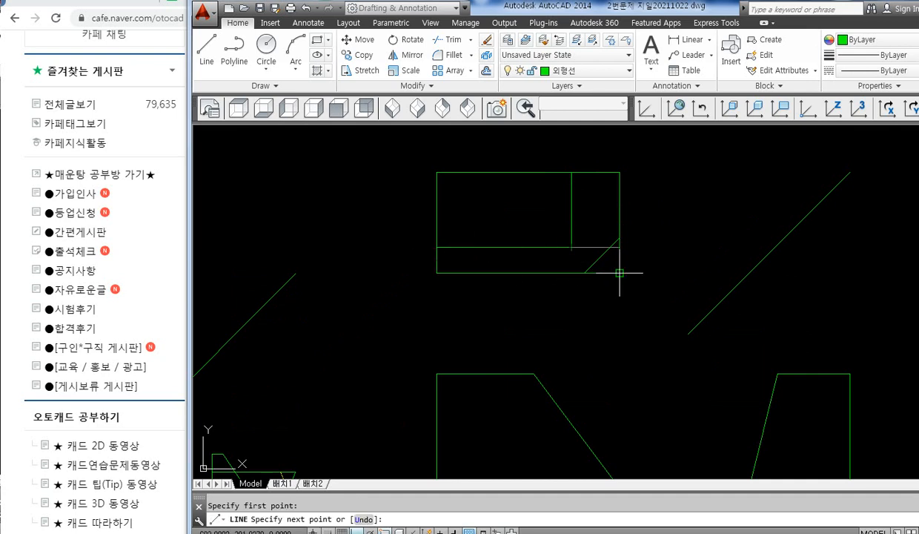
click(619, 273)
key(Return)
- Trim the top view's corner lines outside the diagonal cut
text(tr)
key(Return)
key(Return)
click(628, 267)
click(609, 291)
key(Return)
- Project the diagonal cut's inner intersection and lower end down to the front view, and join the projected points with a short slanted line
middle_drag(611, 293, 532, 262)
text(l)
key(Return)
click(517, 230)
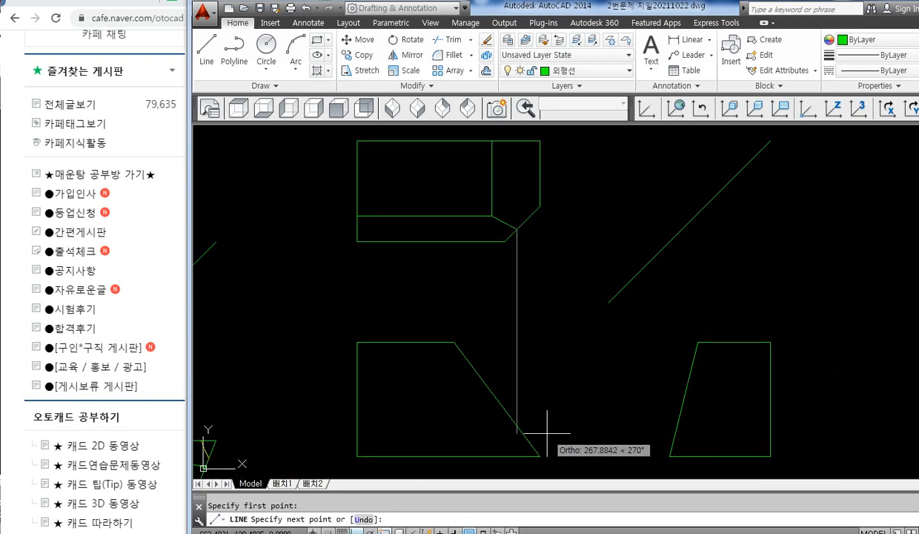
click(547, 433)
key(Return)
key(Return)
click(505, 241)
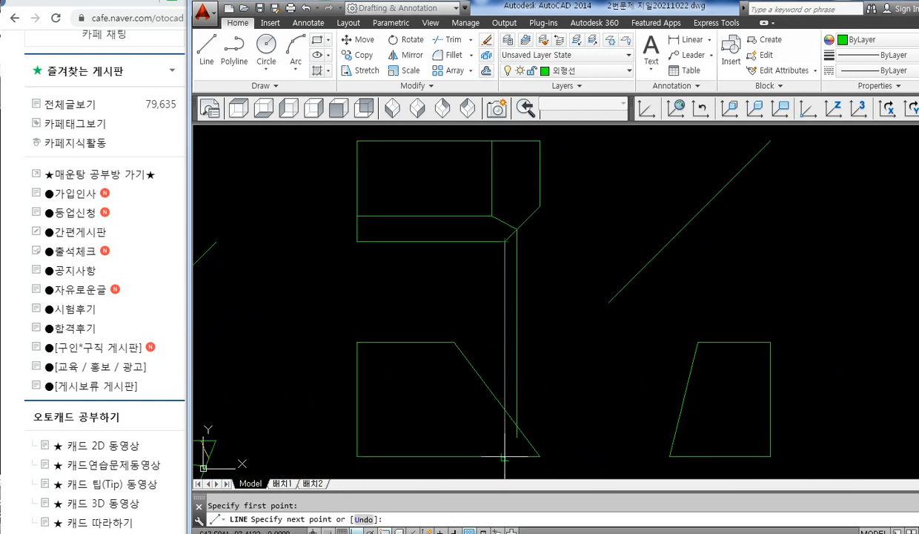
click(505, 456)
click(516, 427)
key(Return)
- Erase the two vertical projection lines between the top and front views
click(550, 381)
click(499, 360)
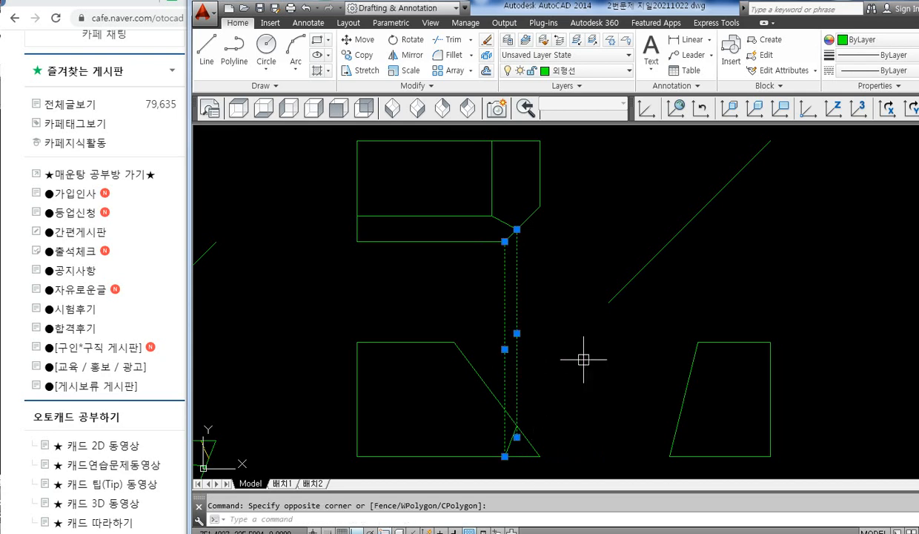
text(l)
key(Return)
key(Escape)
click(554, 313)
click(501, 317)
key(Delete)
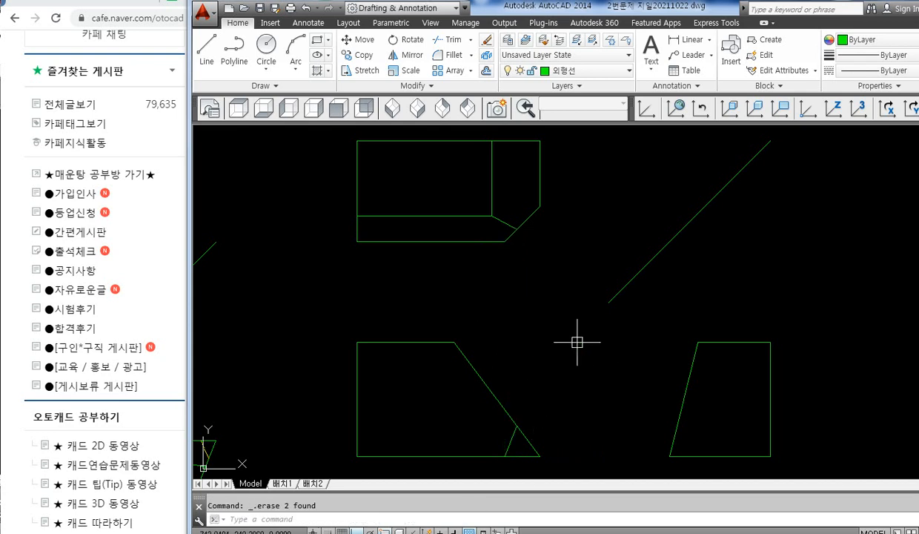
- Draw horizontal projection lines from the diagonal cut's inner intersection and upper end in the top view to the 45° line
text(l)
key(Return)
click(519, 229)
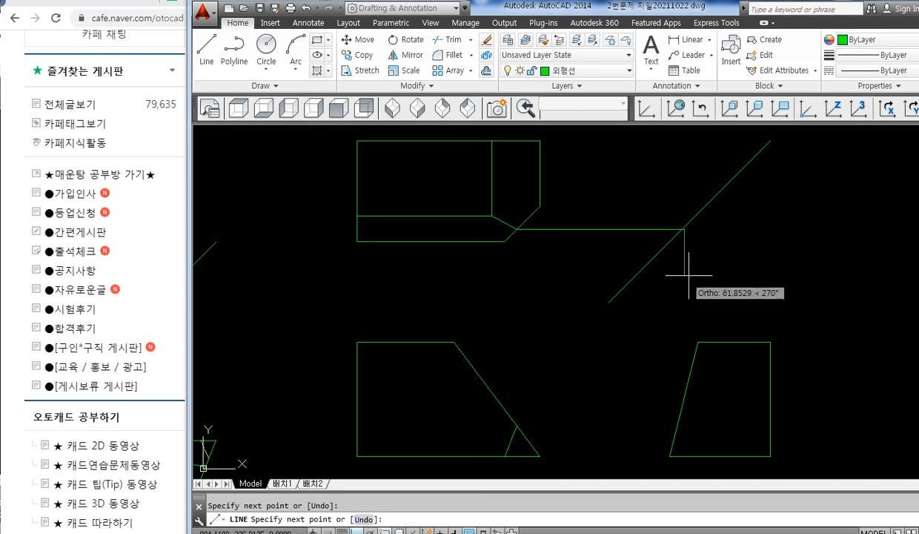
click(683, 229)
key(Return)
key(Return)
click(539, 206)
key(Return)
click(725, 248)
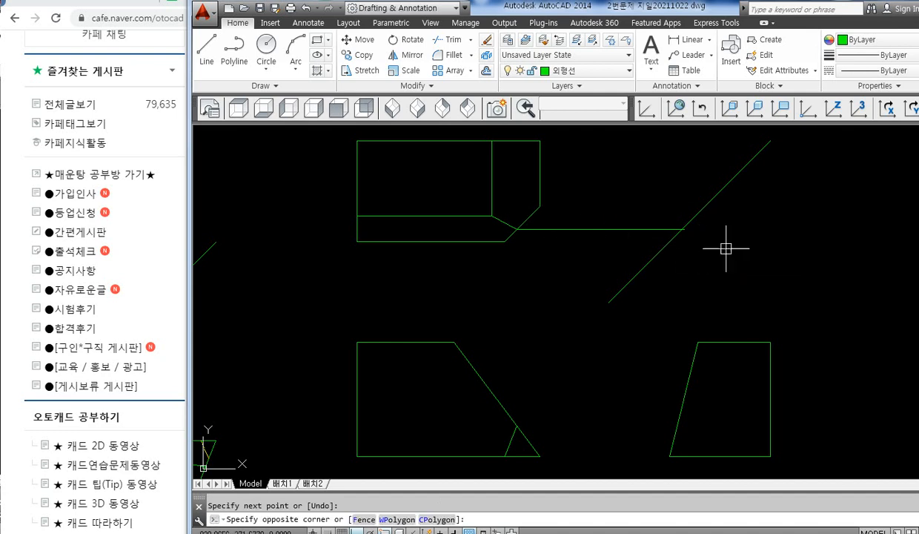
click(725, 248)
key(Return)
click(539, 206)
click(735, 206)
key(Return)
key(Return)
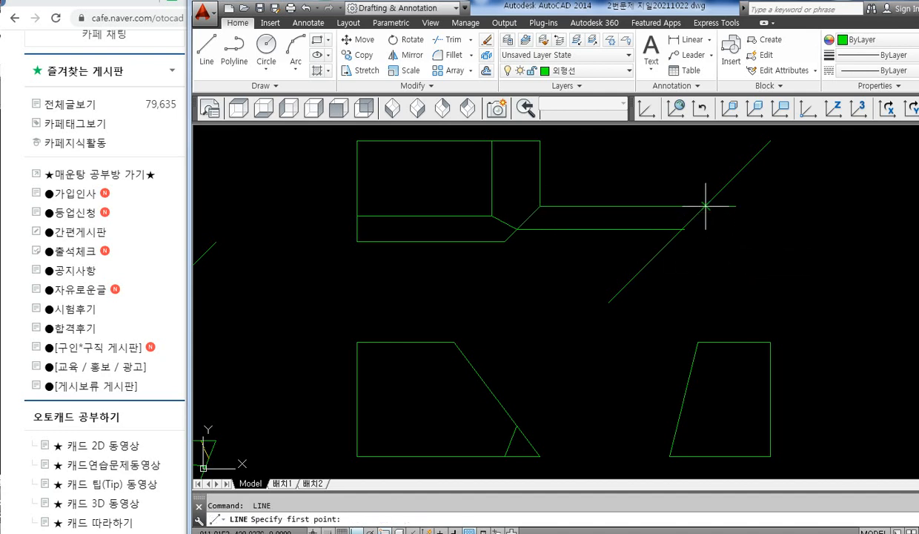
- Draw vertical lines from the 45° line intersections down to the side view's base and slanted edge
click(706, 206)
click(705, 455)
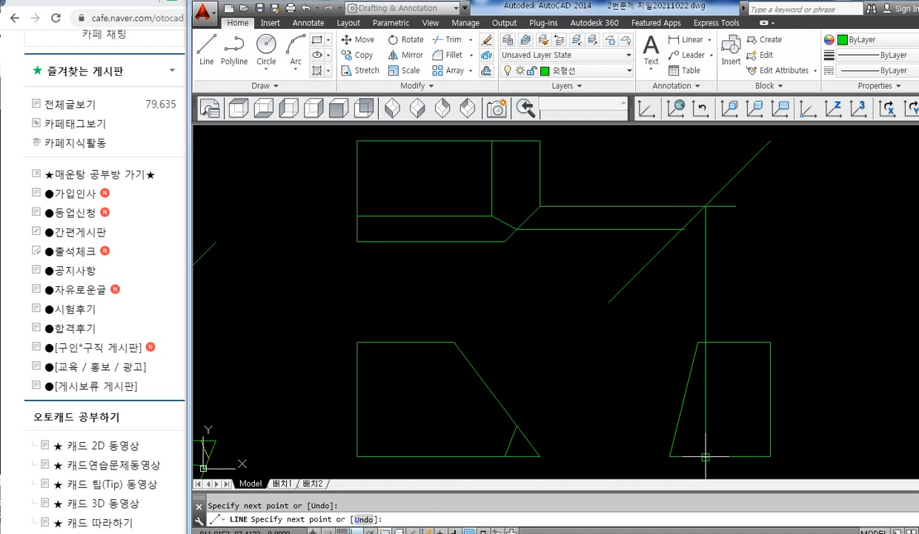
key(Return)
key(Return)
click(682, 229)
click(682, 407)
key(Return)
key(Return)
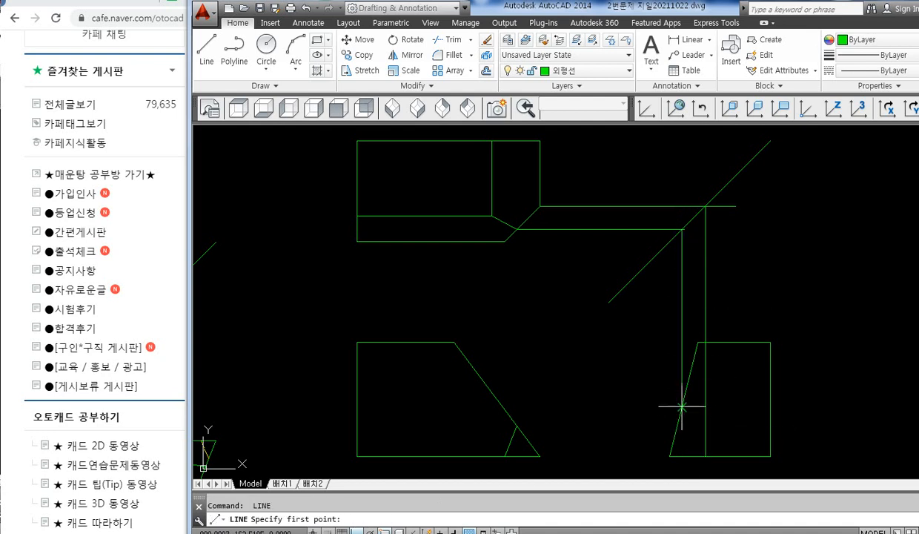
- Join the projected points in the side view with a slanted line and erase the vertical and horizontal projection lines
click(682, 406)
click(706, 455)
key(Escape)
click(734, 300)
click(642, 298)
key(Delete)
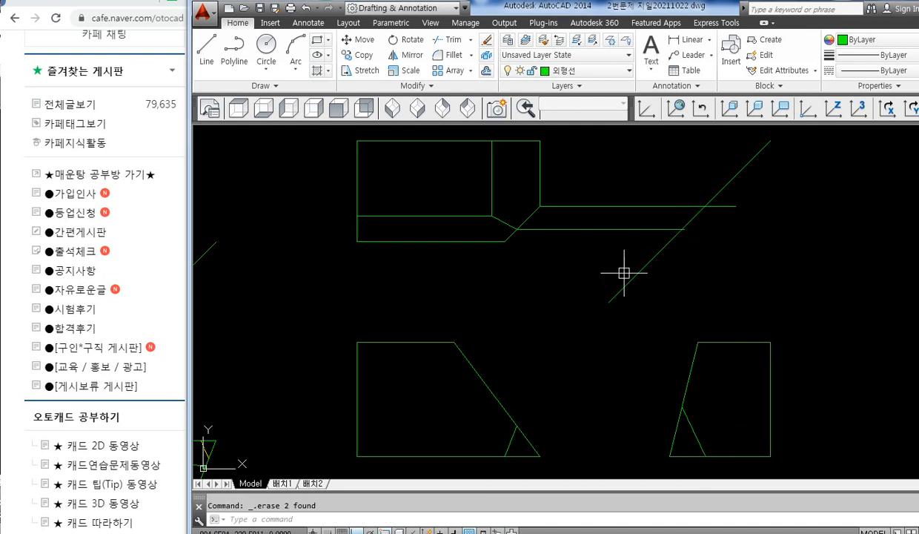
click(620, 269)
click(592, 199)
key(Delete)
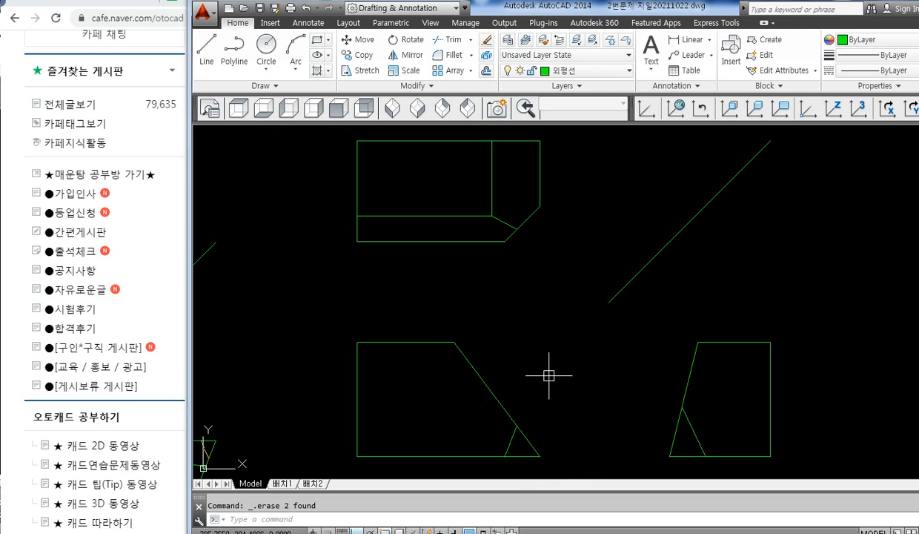
- Draw a short vertical line up from the front view's base near its lower-right tip, past the slanted edge
text(l)
key(Return)
scroll(549, 458, up, 4)
click(501, 463)
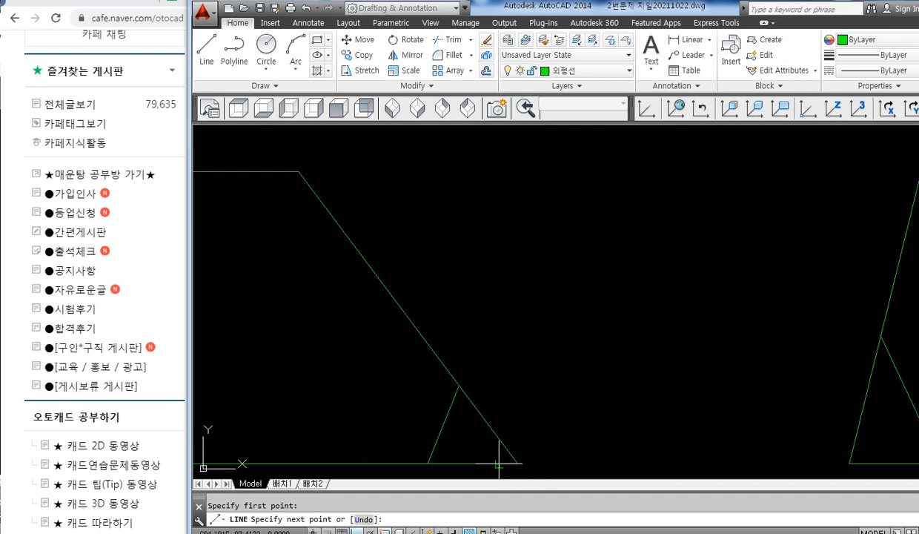
click(507, 411)
key(Return)
- Trim the short vertical line above the slanted edge and the front view's pointed tip beyond it
text(tr)
key(Return)
key(Return)
click(499, 423)
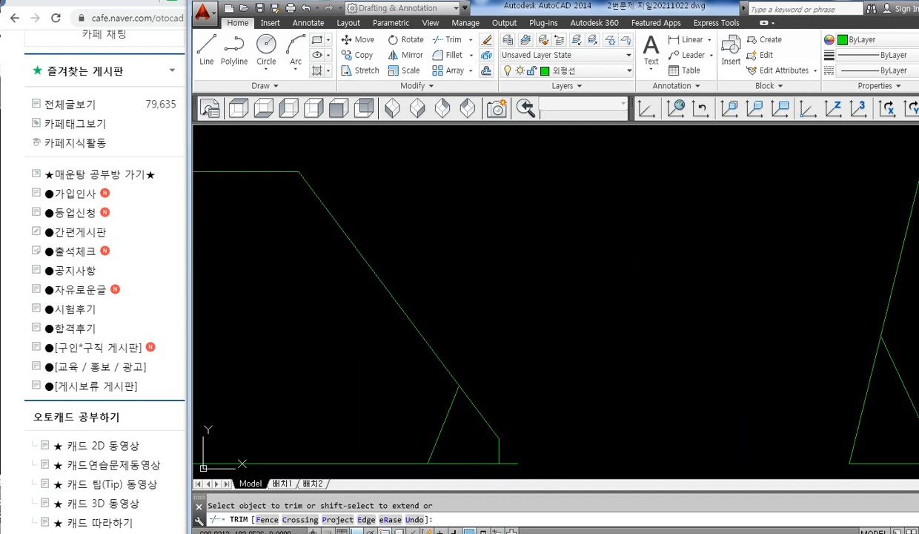
key(Return)
scroll(540, 395, down, 3)
middle_drag(540, 369, 549, 358)
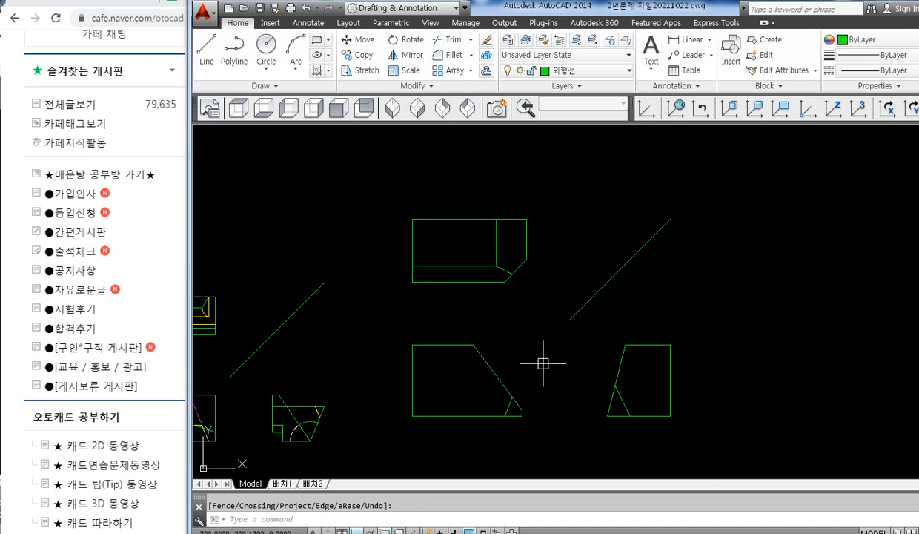
- Draw a vertical projection line from the front view's cut tip up to the top view's upper edge
text(l)
key(Return)
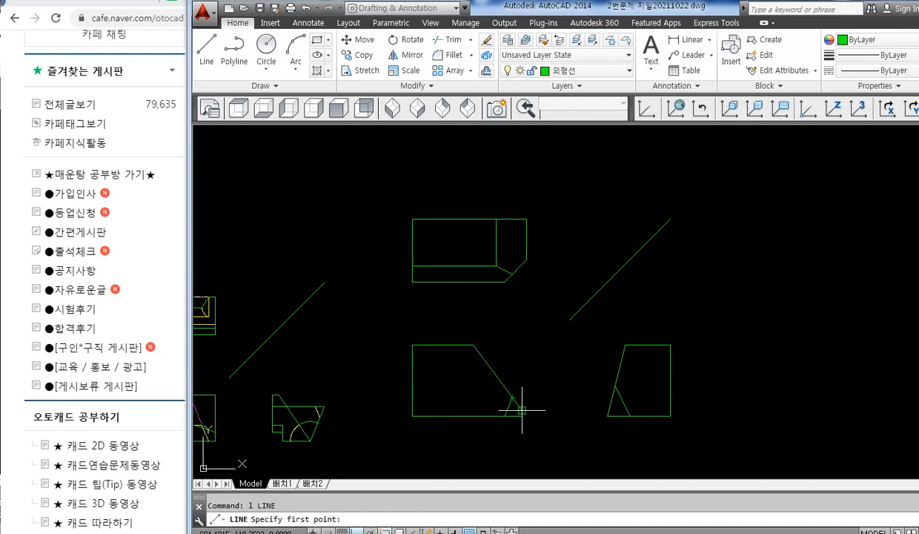
click(522, 412)
click(521, 218)
key(Return)
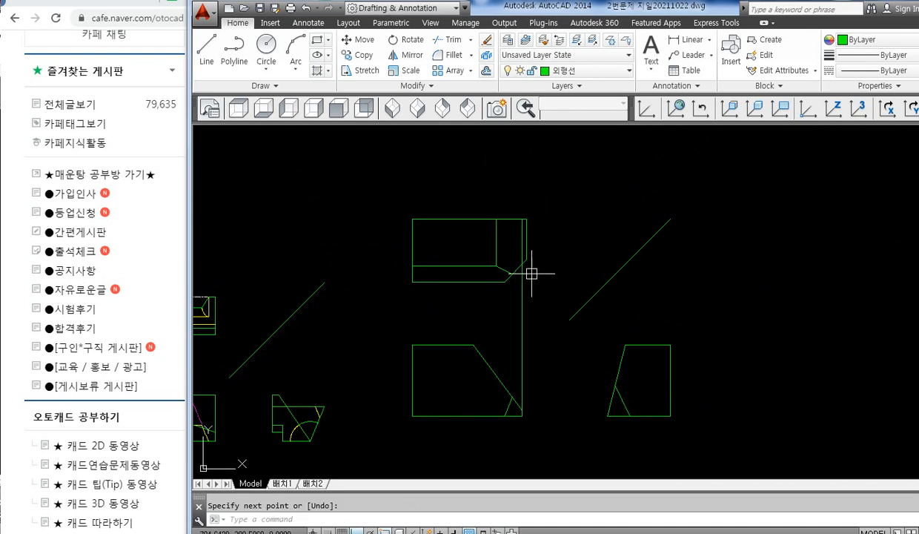
- Trim the top view's edges beyond the projection line and erase its old right edge
text(tr)
key(Return)
scroll(527, 213, up, 4)
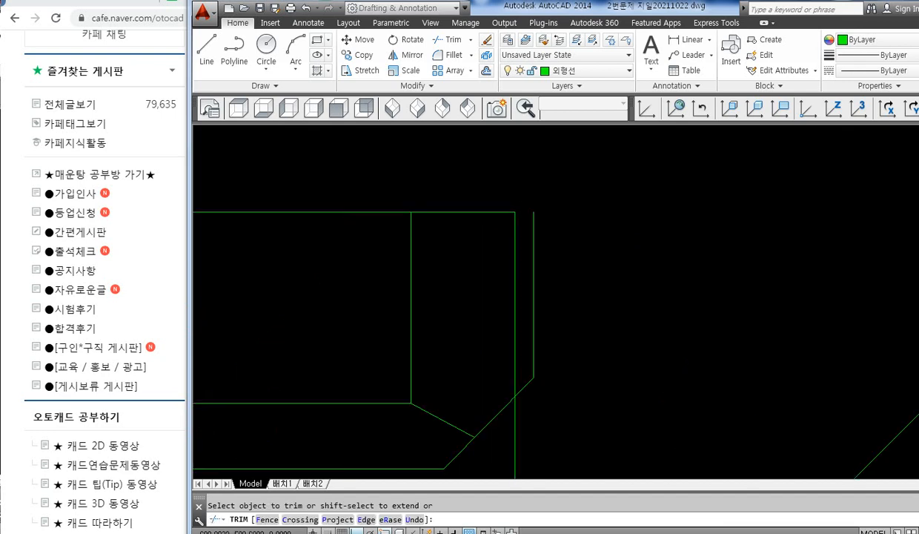
key(Return)
click(528, 268)
key(Delete)
scroll(540, 267, down, 2)
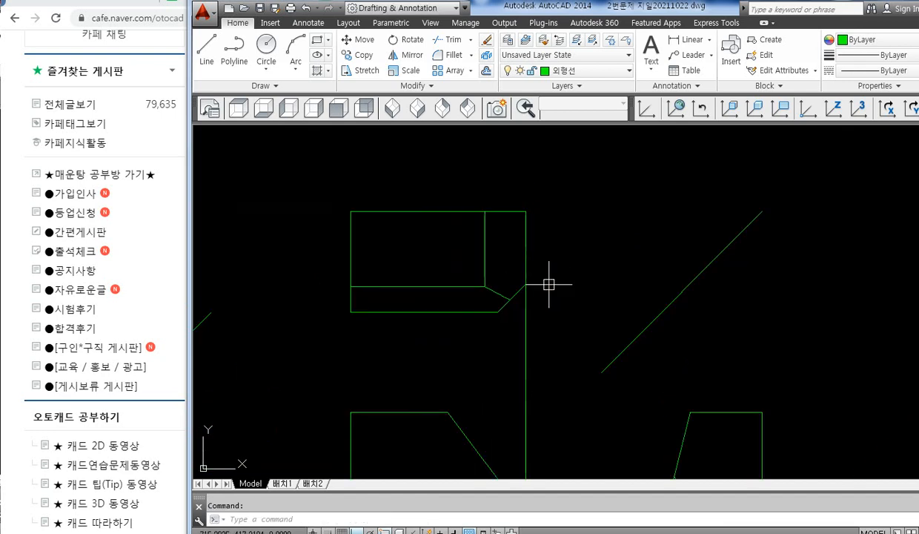
- Trim the projection line between the top view and the front view
text(tr)
key(Return)
key(Return)
click(525, 322)
middle_drag(559, 381, 505, 310)
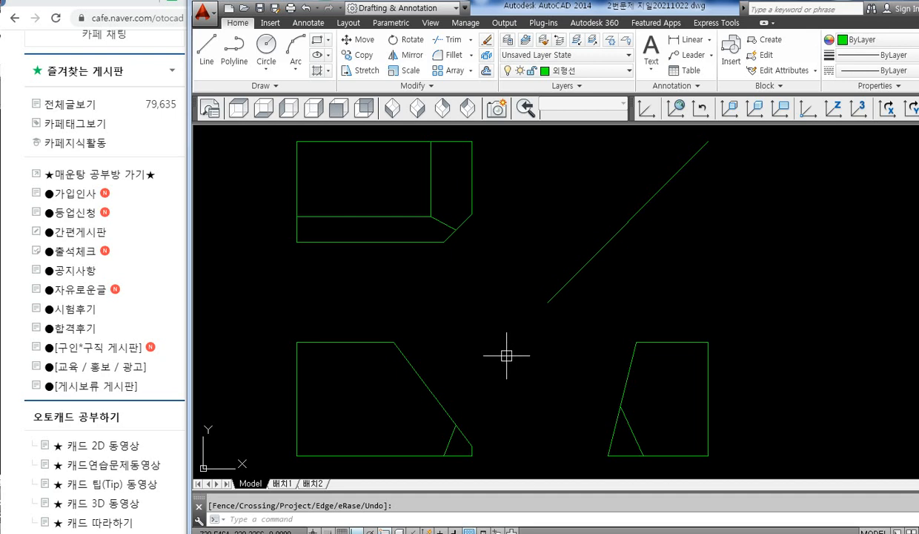
middle_drag(506, 356, 499, 345)
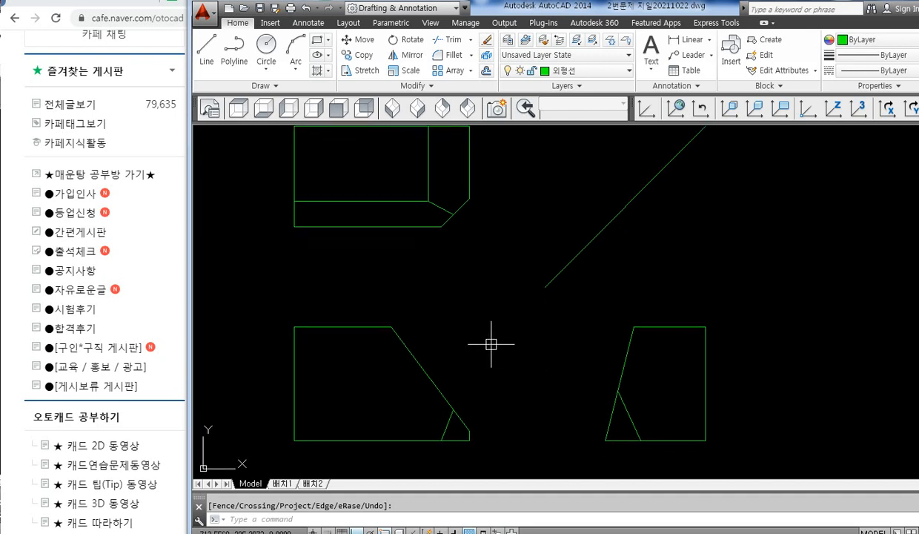
key(Escape)
click(439, 391)
click(426, 441)
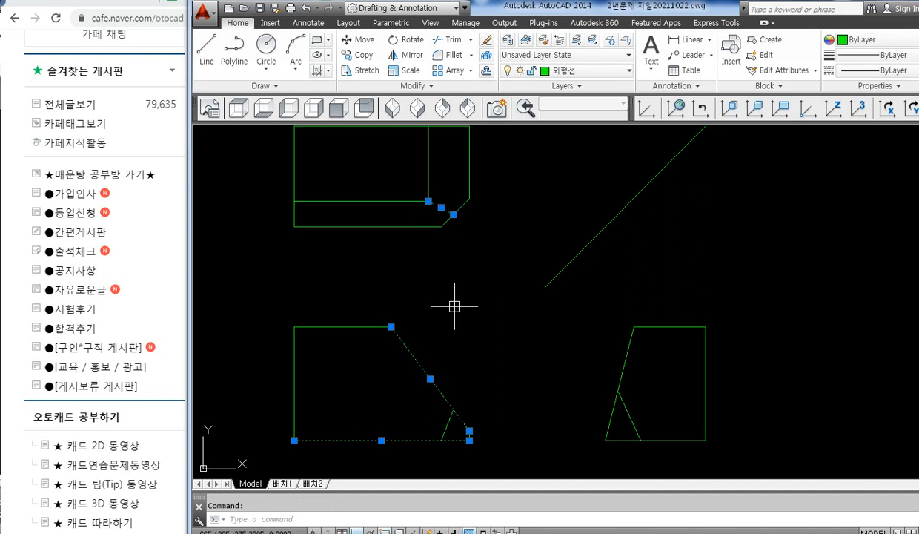
key(Escape)
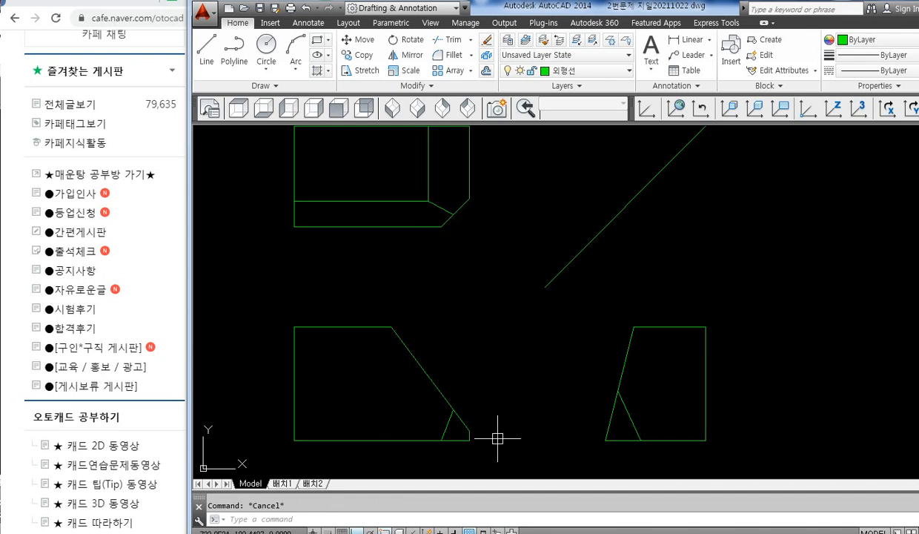
- Fillet the front view's slanted edge and base line into a sharp lower-right corner
text(e)
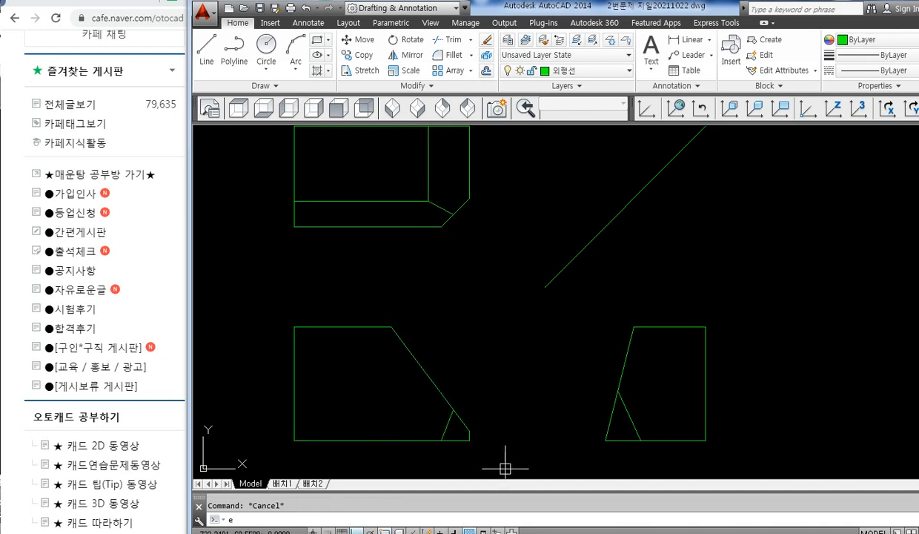
text(f)
key(Return)
click(442, 396)
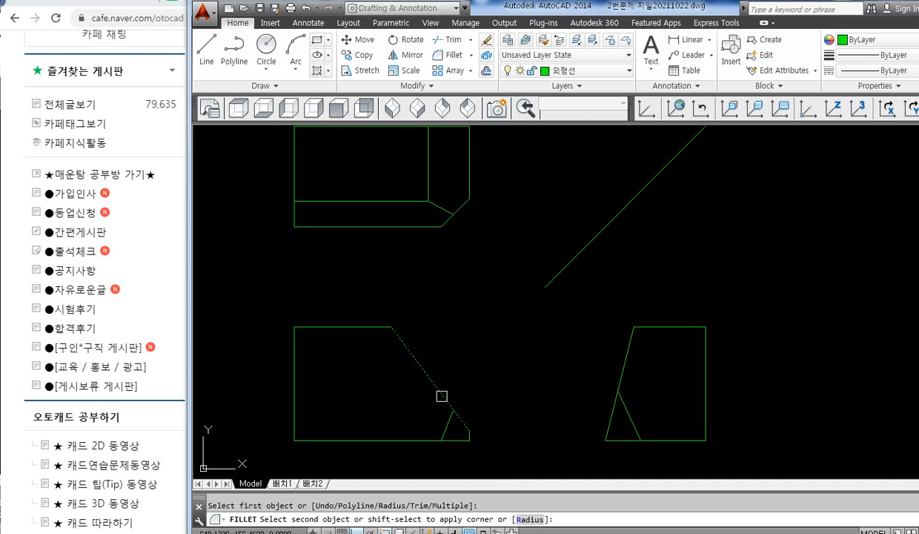
click(424, 440)
key(Return)
key(Escape)
- Trim the front view's slanted edge and base line beyond the short vertical line
text(tr)
key(Return)
key(Return)
click(485, 432)
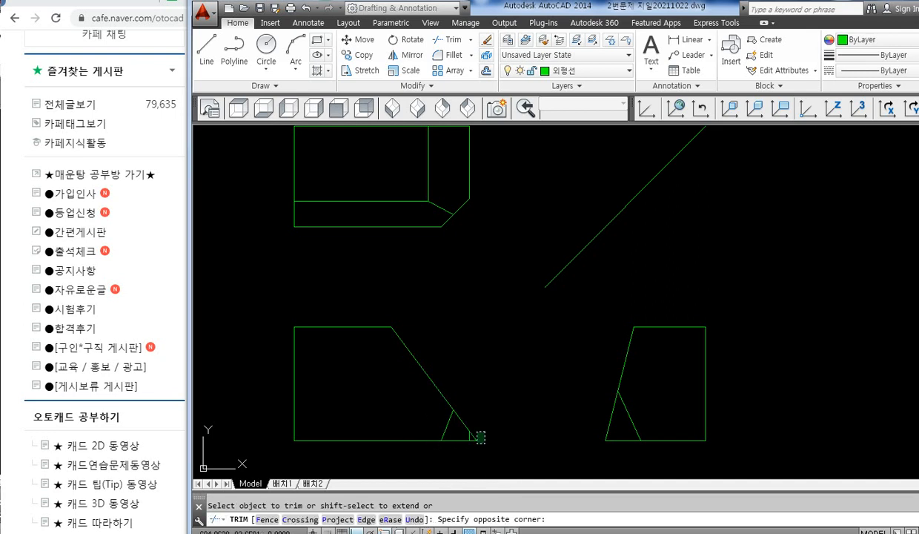
click(474, 448)
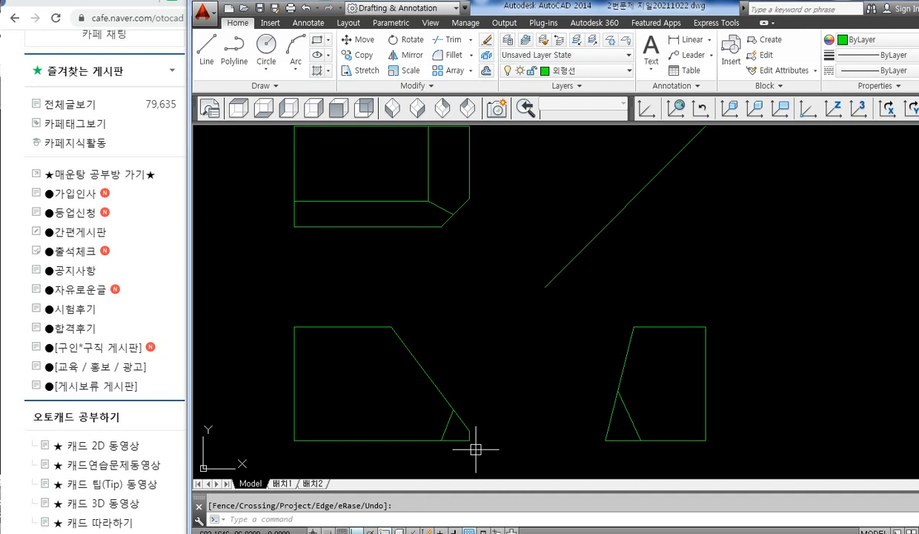
- Fillet the front view's slanted edge and base line into a sharp corner beyond the short vertical edge
click(440, 208)
key(Escape)
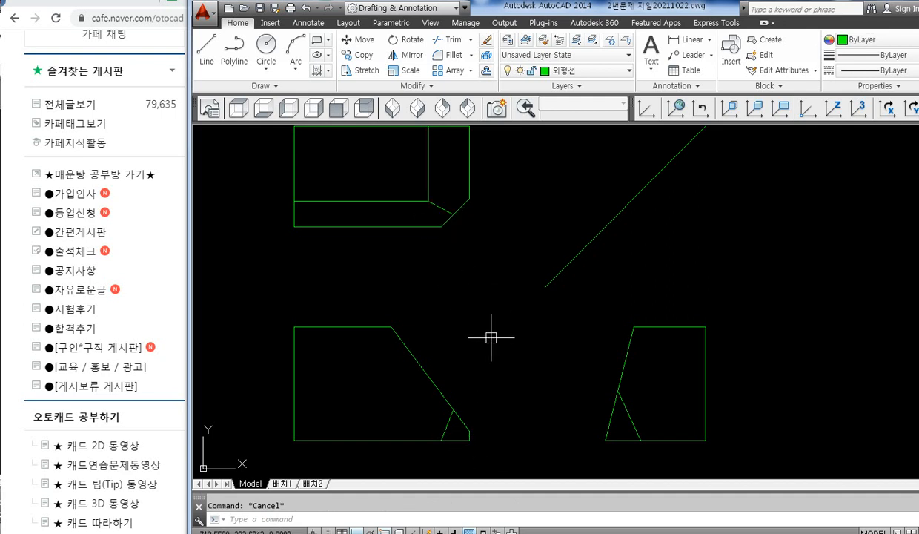
text(f)
key(Return)
click(432, 386)
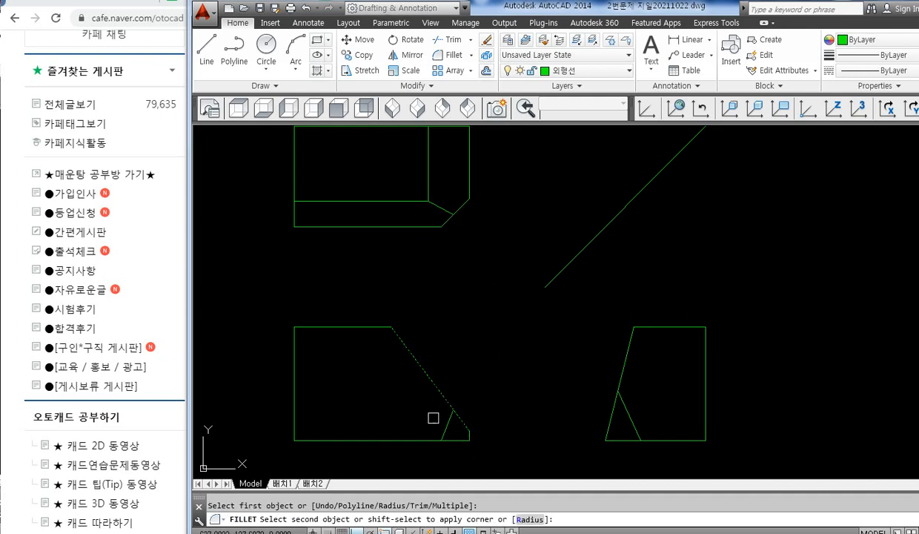
click(421, 440)
key(Return)
key(Escape)
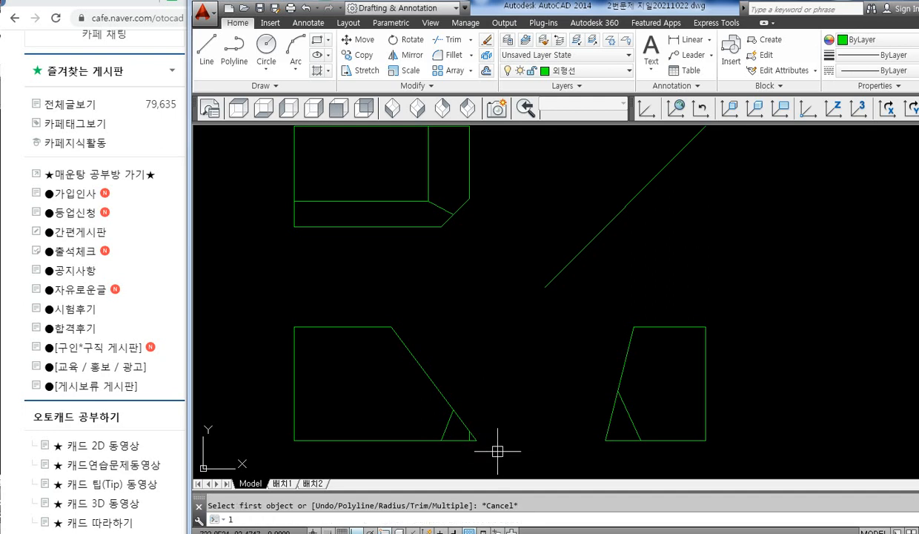
- Draw a vertical projection line from the front view's sharp lower corner up past the top view
key(Return)
scroll(468, 427, up, 5)
click(447, 427)
scroll(447, 427, down, 4)
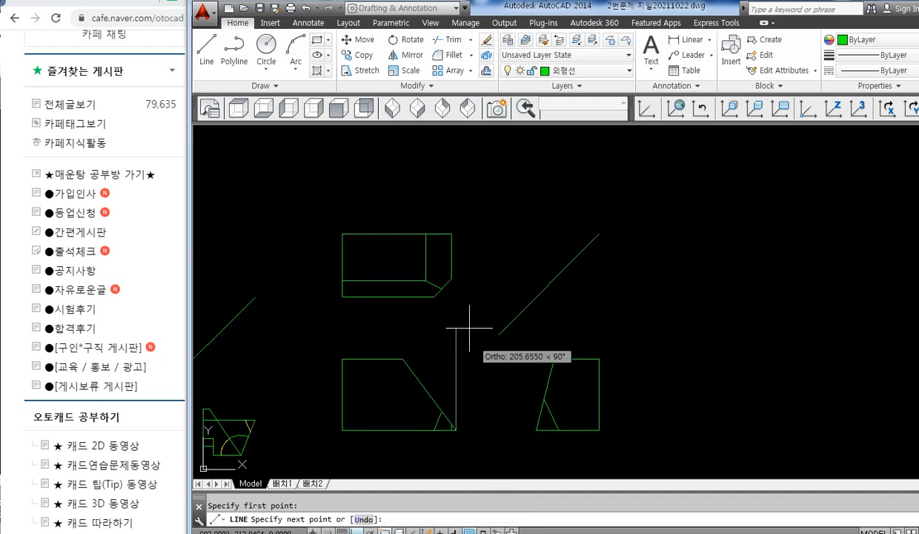
click(476, 219)
key(Return)
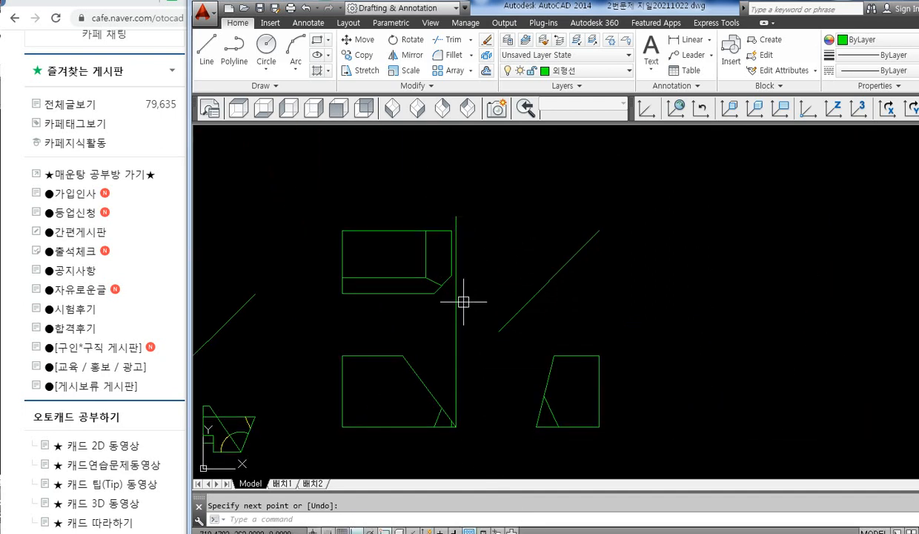
- Draw a horizontal line continuing the top view's lower edge past the vertical projection line
scroll(464, 302, up, 2)
key(Return)
click(430, 284)
click(501, 293)
key(Return)
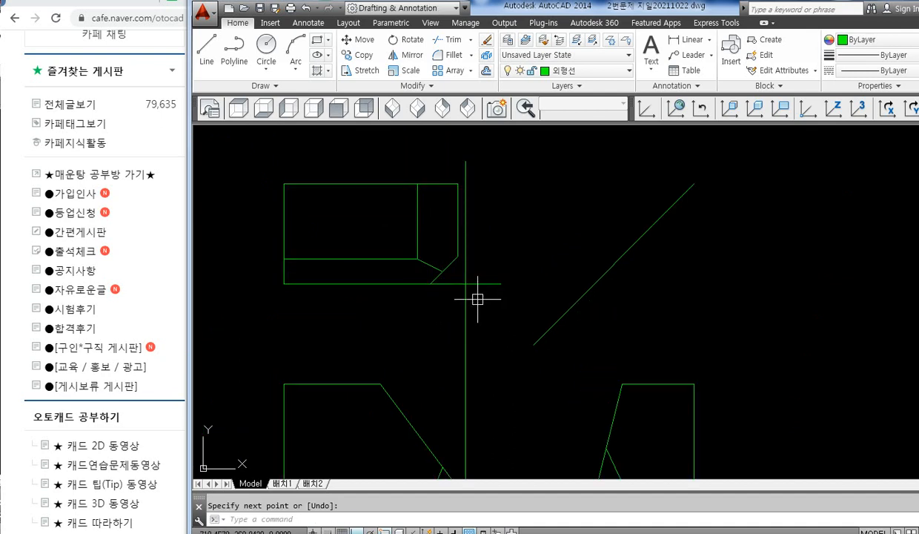
- Draw a line from the projected corner intersection to the inner corner of the top view
key(Return)
click(465, 283)
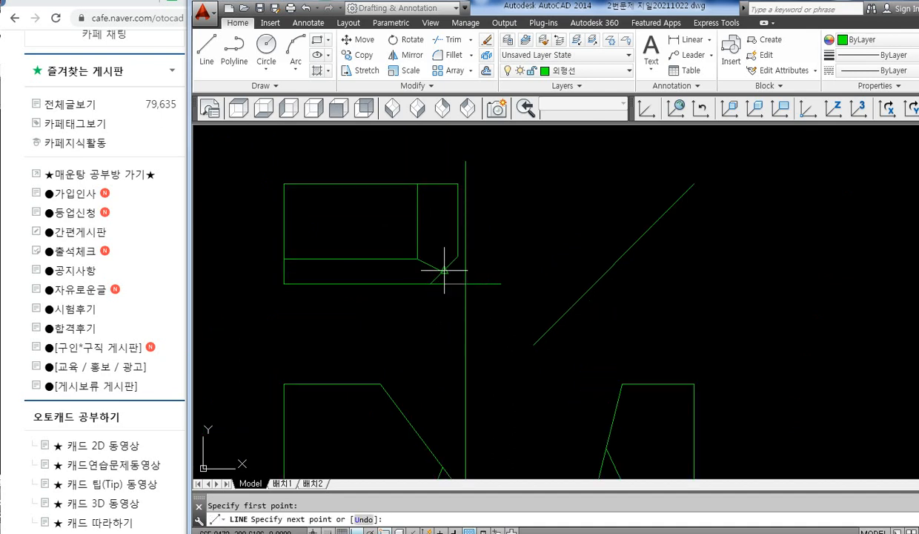
scroll(472, 287, up, 2)
middle_drag(499, 328, 447, 269)
scroll(457, 252, down, 2)
- Highlight the top view's new diagonal together with the front view's top and slanted edges to compare them
click(425, 211)
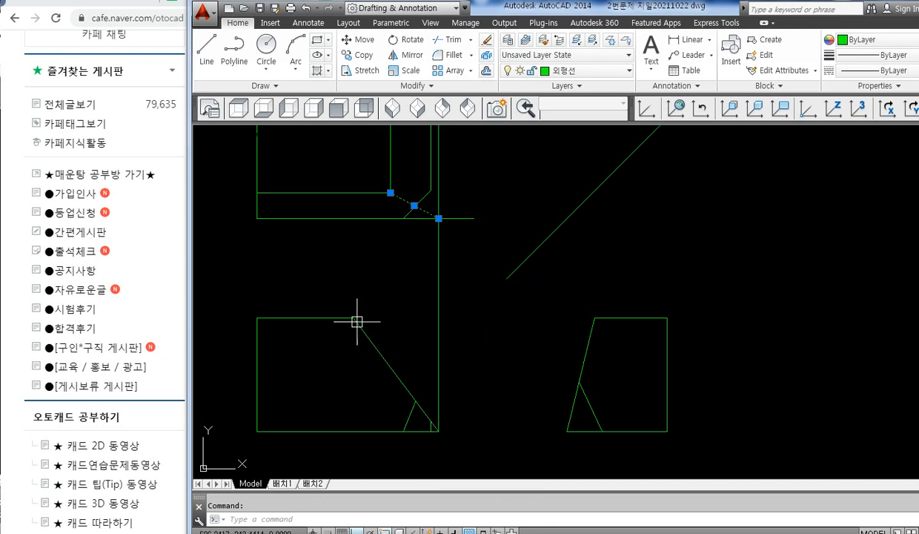
click(386, 361)
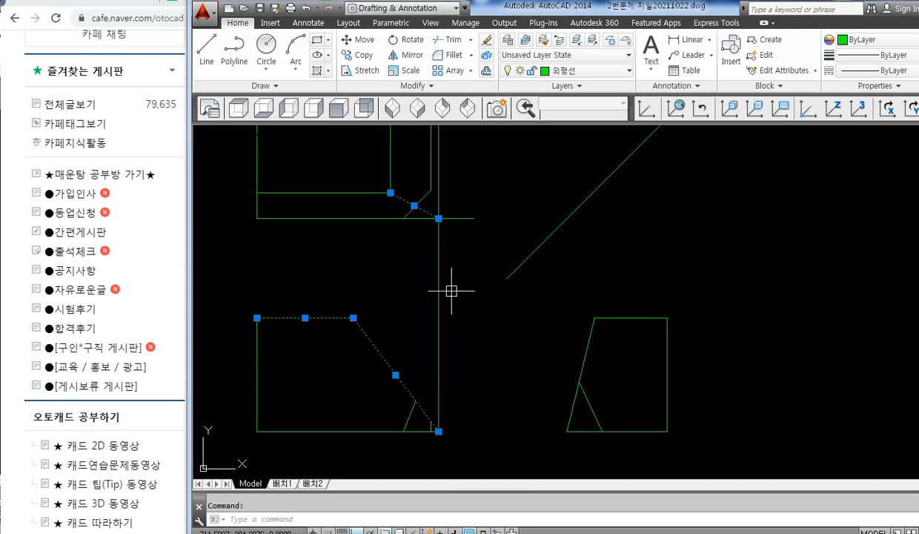
mouse_move(438, 218)
key(Escape)
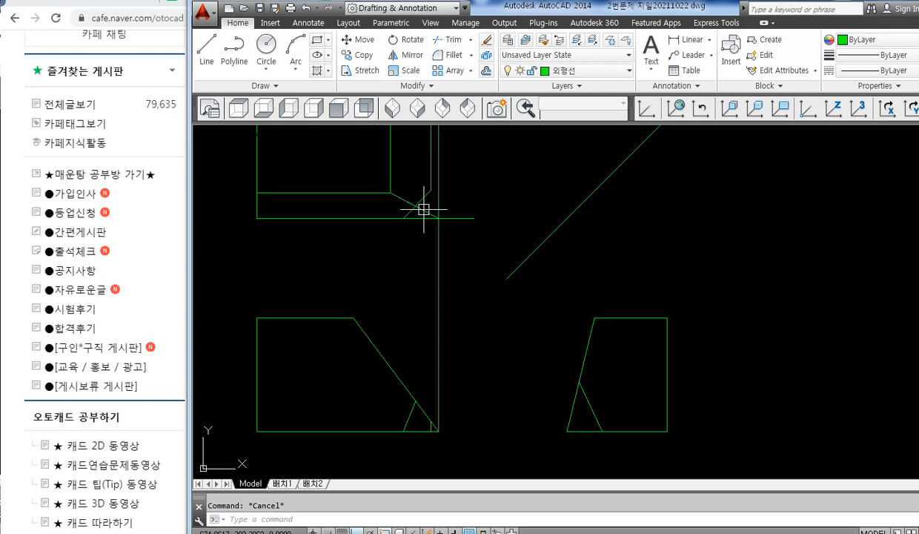
- Undo the projection lines, the diagonal and the sharp-corner fillet
click(460, 206)
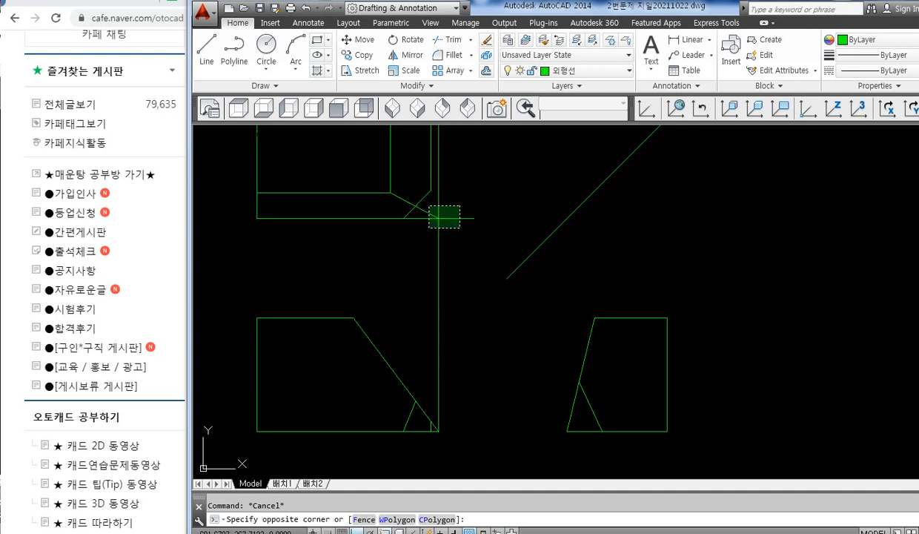
click(429, 227)
key(Escape)
key(ctrl+z)
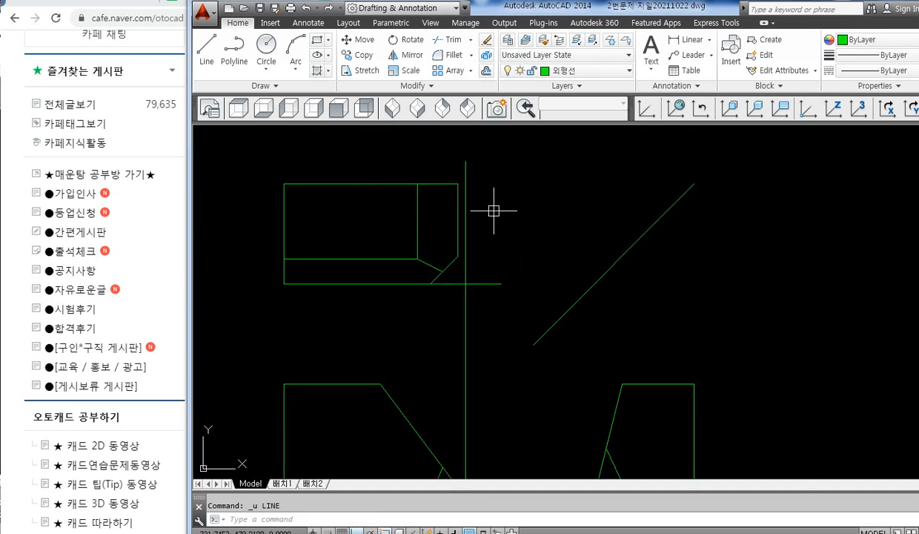
key(ctrl+z)
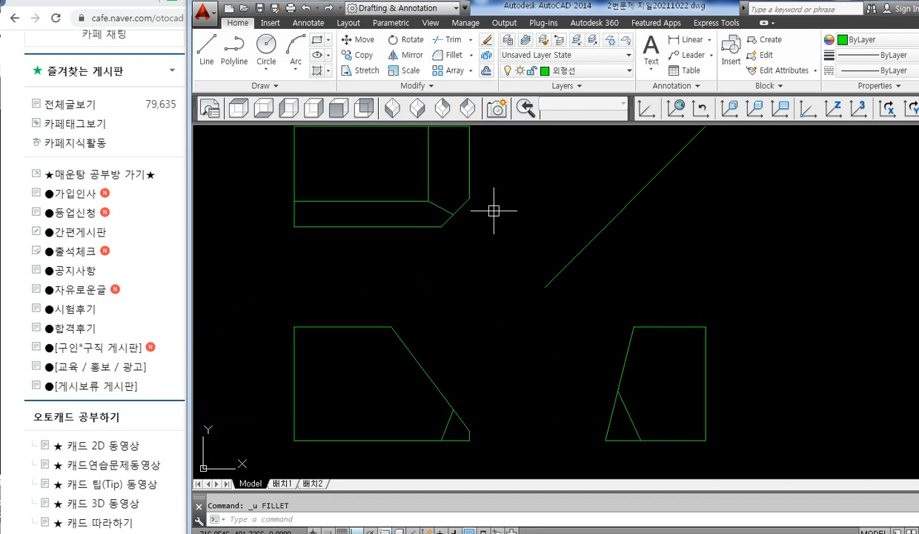
text(1)
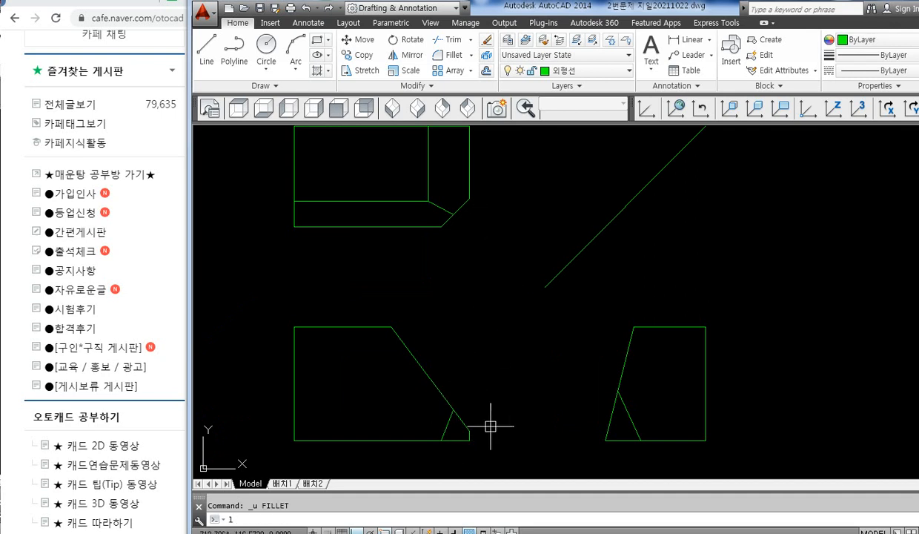
key(Return)
click(470, 434)
key(Escape)
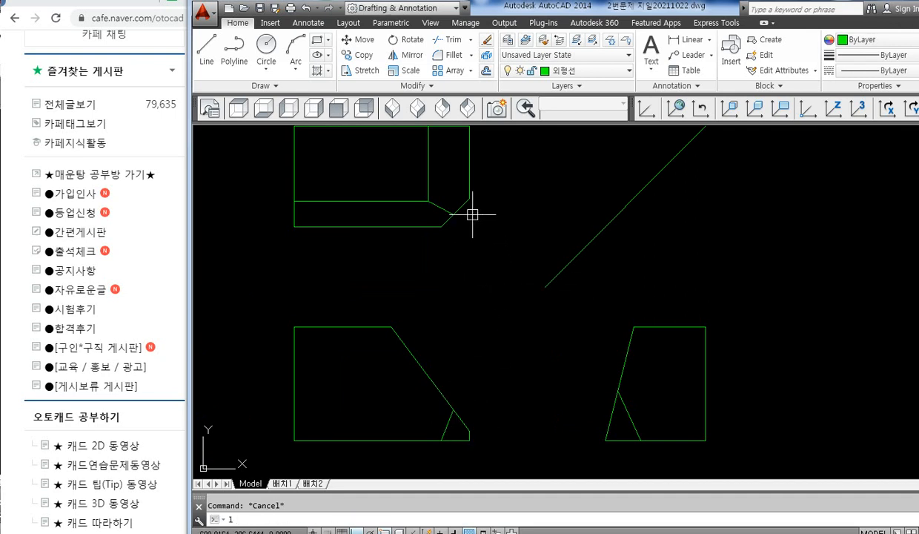
- Draw a vertical line continuing the top view's outer edge down from the corner cut past the base edge level
key(Return)
click(469, 198)
click(469, 262)
key(Return)
key(Return)
click(442, 227)
key(Return)
click(509, 229)
key(Return)
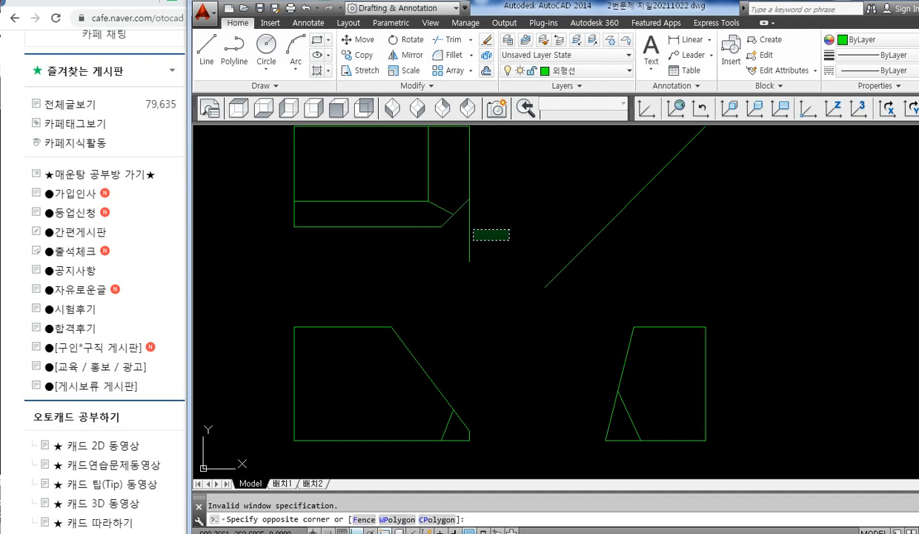
key(Escape)
- Draw a horizontal line continuing the top view's lower edge from the corner cut past the vertical extension
key(Return)
click(441, 227)
click(525, 226)
key(Return)
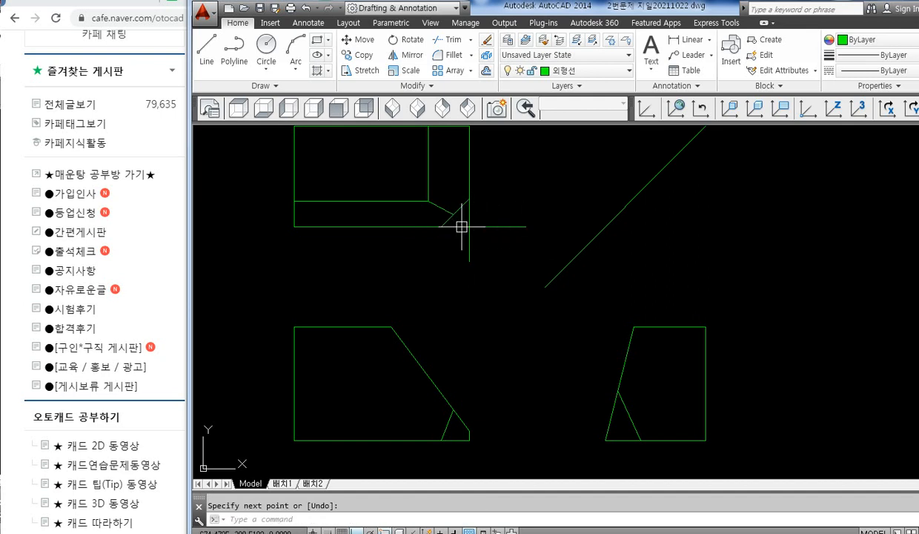
- Draw a line from the top view's inner corner to the intersection of the two extension lines
key(Return)
click(428, 200)
click(468, 226)
key(Return)
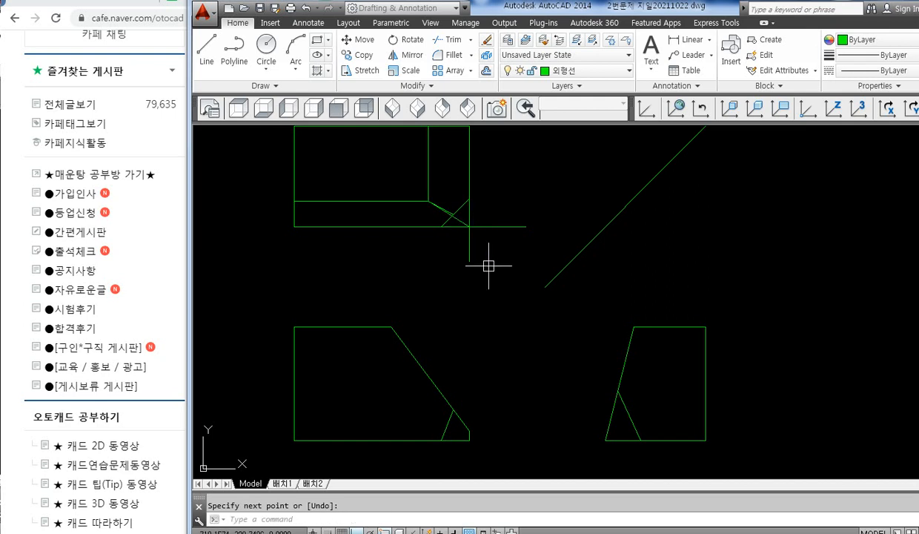
- Compare the two diagonal lines at the top view's corner cut with the front view's short vertical edge
scroll(455, 212, up, 5)
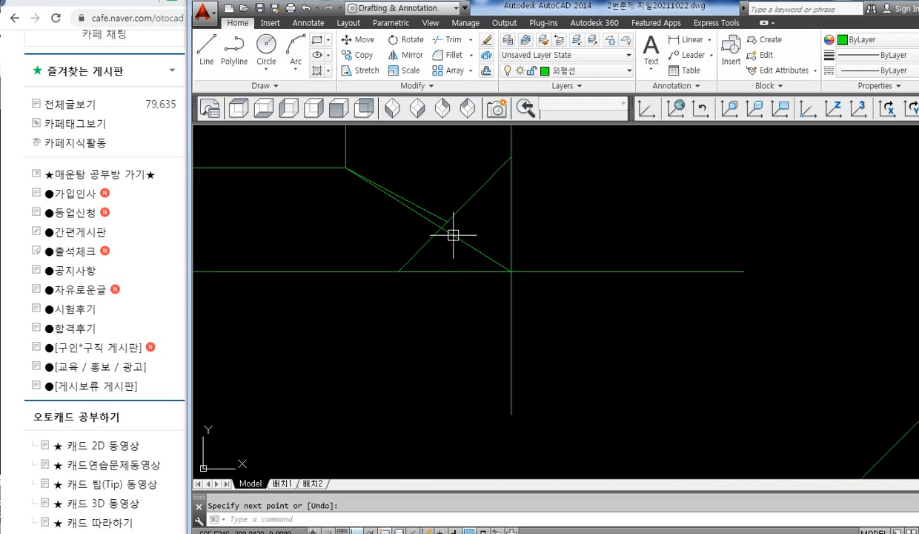
scroll(454, 235, down, 6)
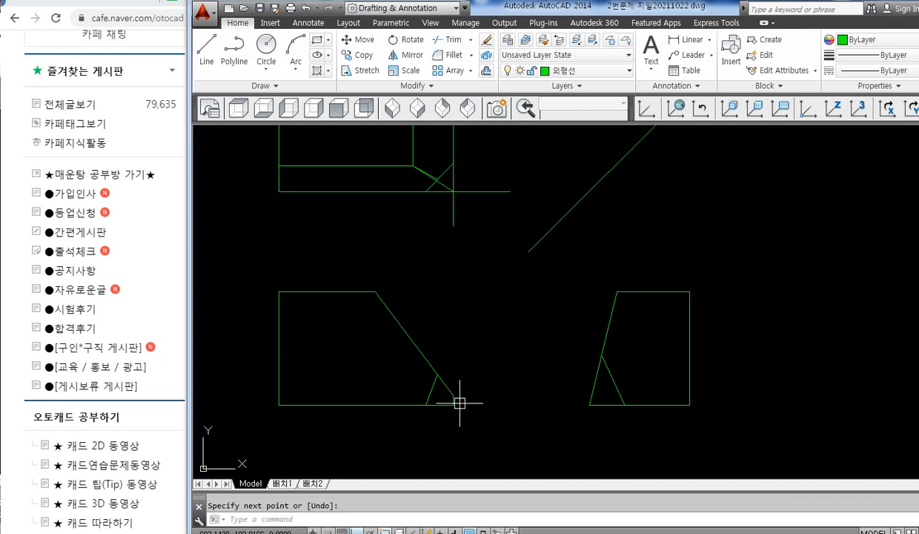
scroll(459, 403, up, 1)
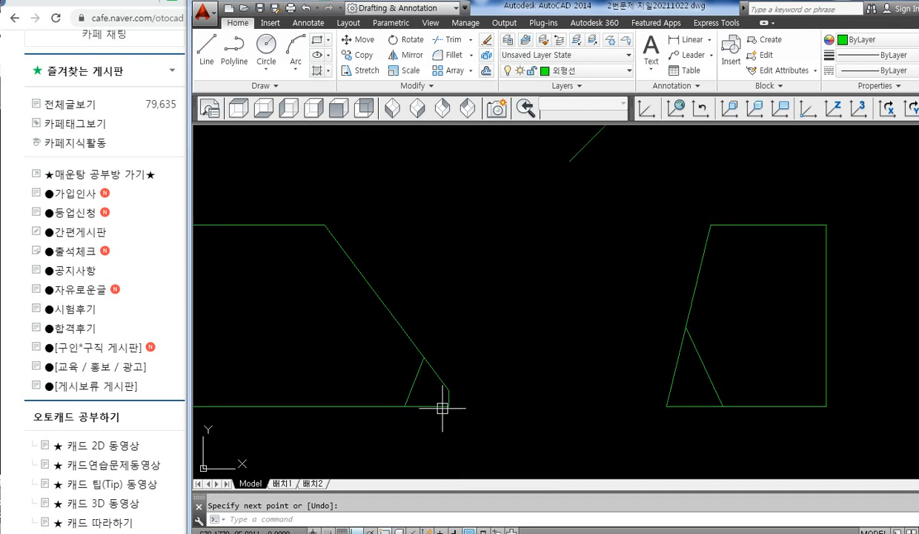
scroll(460, 406, down, 2)
key(Escape)
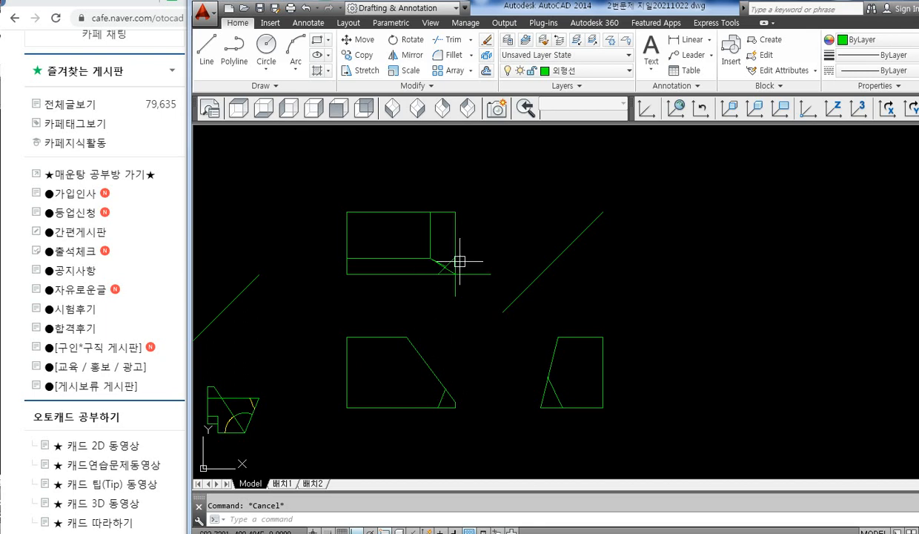
scroll(460, 264, up, 3)
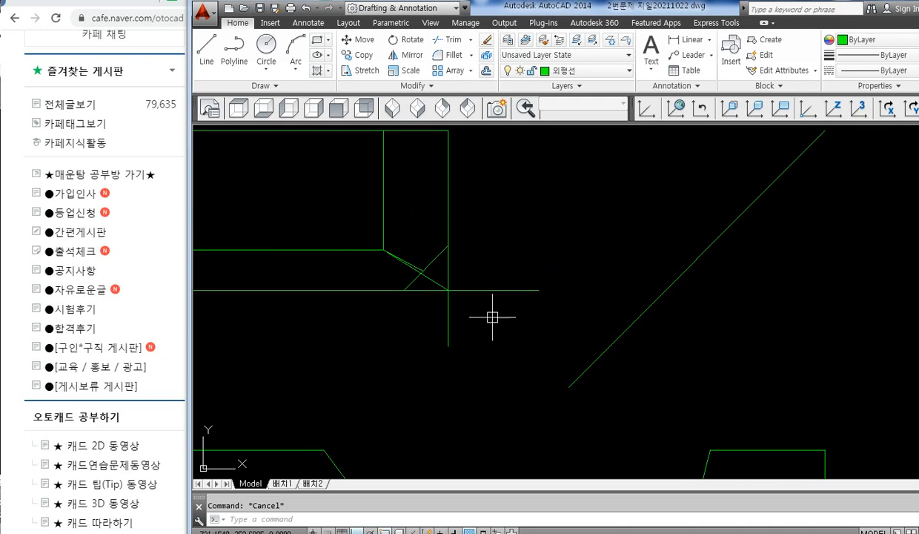
scroll(438, 261, up, 2)
click(430, 292)
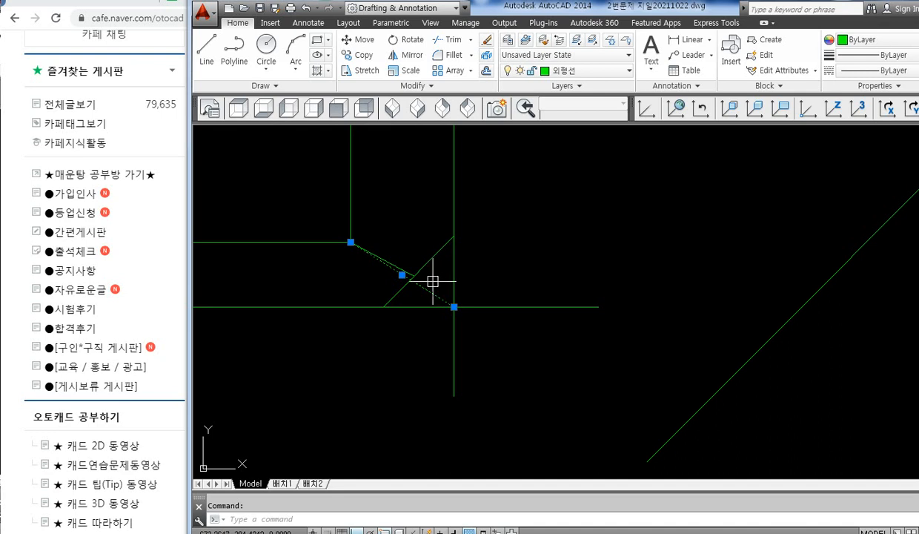
key(Escape)
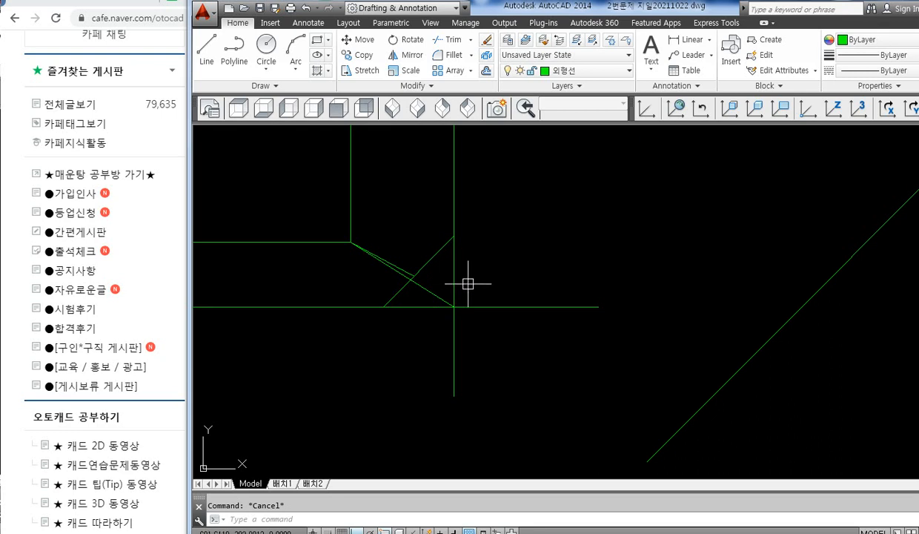
scroll(467, 303, down, 5)
scroll(444, 363, up, 7)
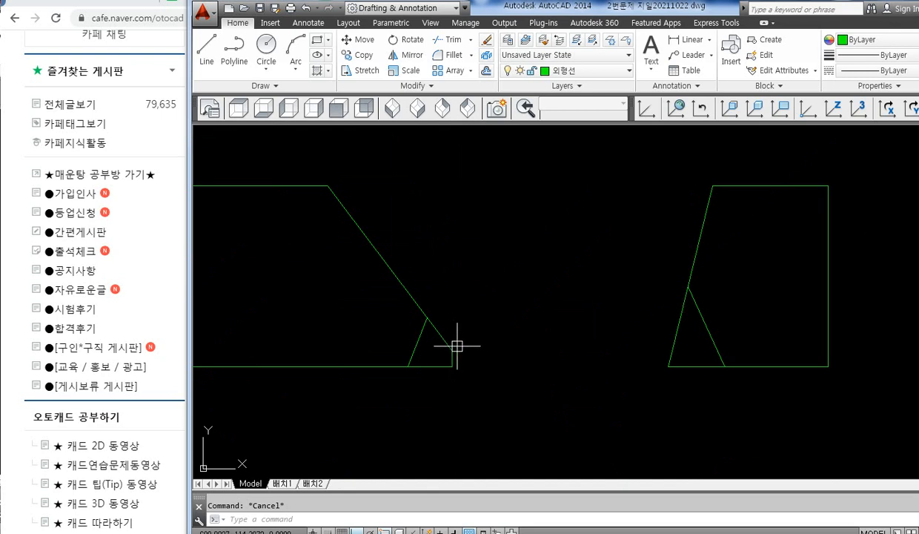
scroll(468, 361, down, 2)
middle_drag(455, 278, 457, 326)
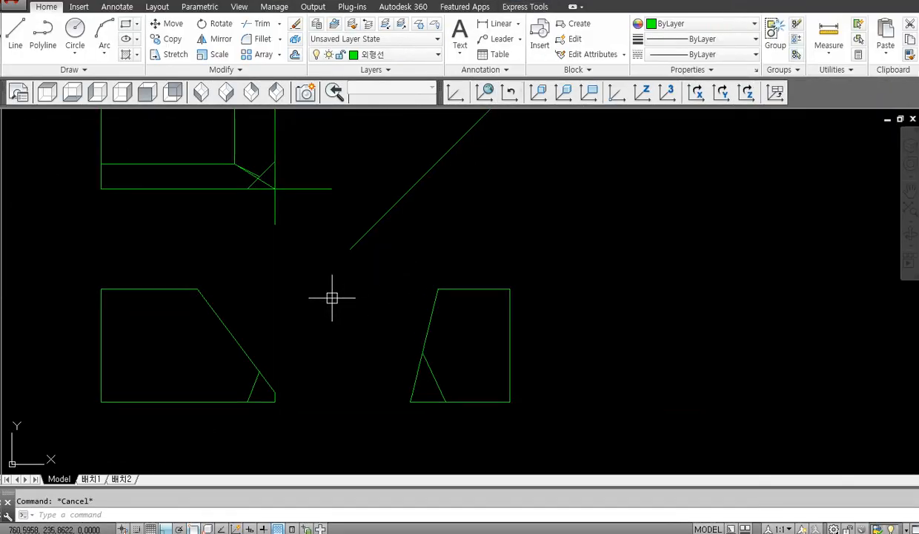
- Compare the earlier problem's three views with the simplified example's slanted face and corner cut, switching Ortho mode on
scroll(523, 315, down, 2)
middle_drag(458, 330, 709, 318)
scroll(337, 338, up, 4)
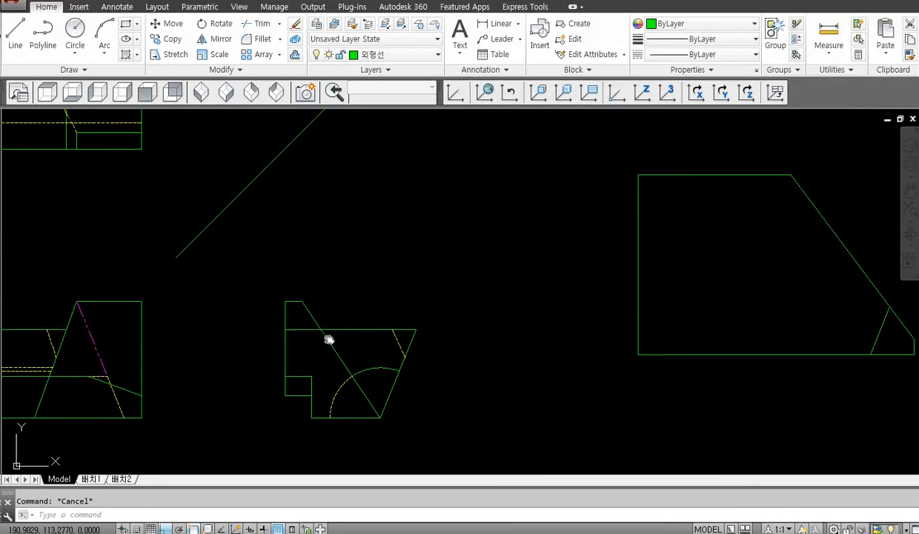
scroll(363, 347, down, 2)
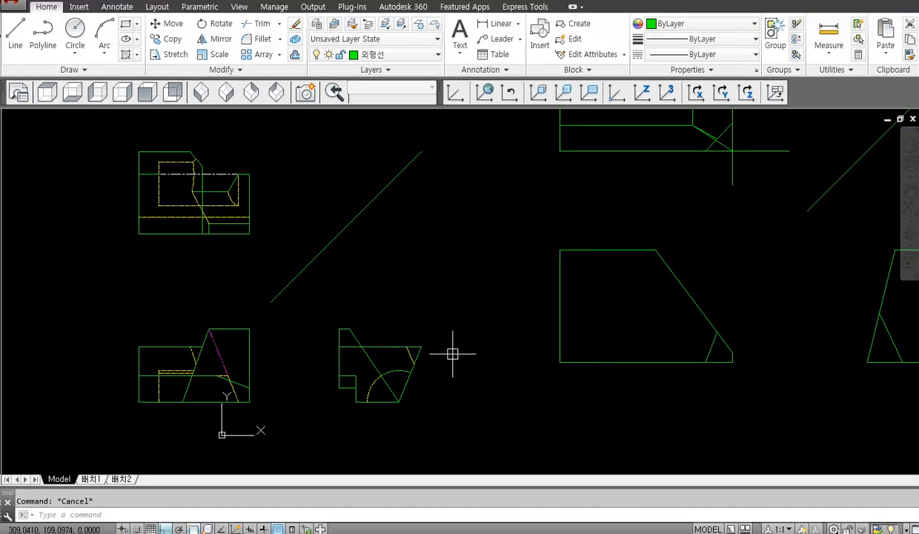
middle_drag(231, 207, 248, 231)
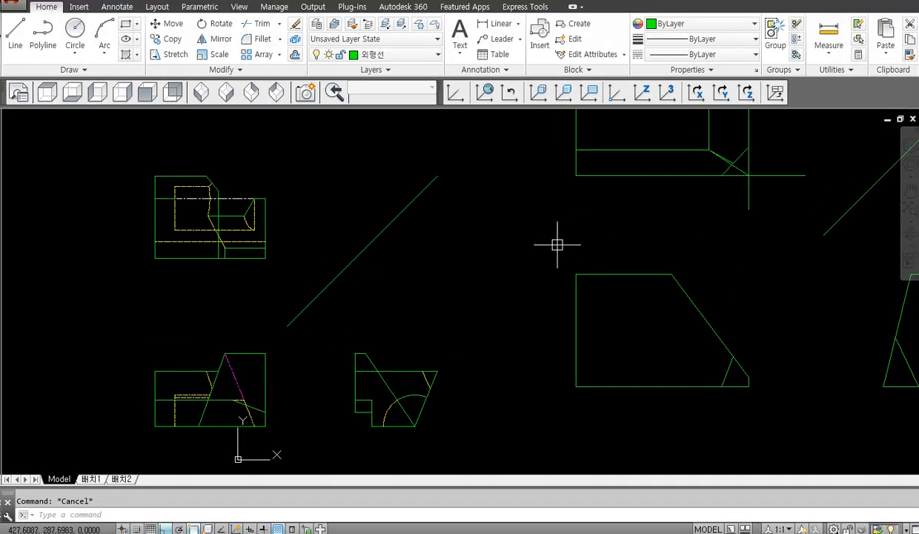
scroll(534, 248, up, 1)
scroll(371, 282, up, 2)
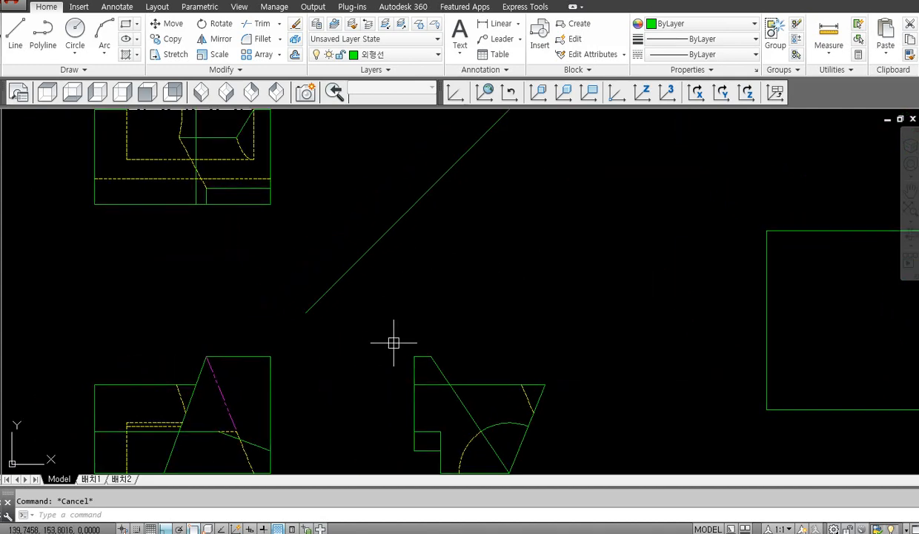
scroll(395, 309, down, 2)
middle_drag(638, 271, 273, 308)
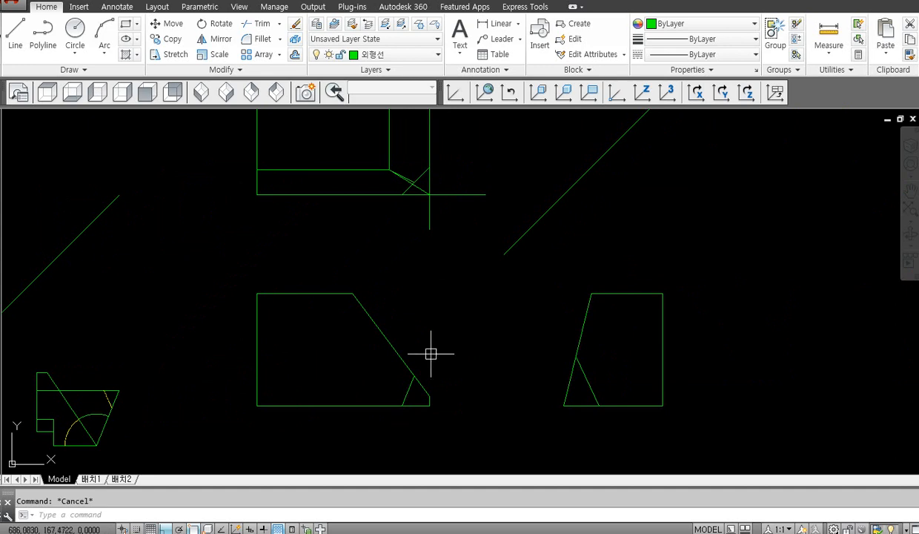
scroll(526, 326, down, 3)
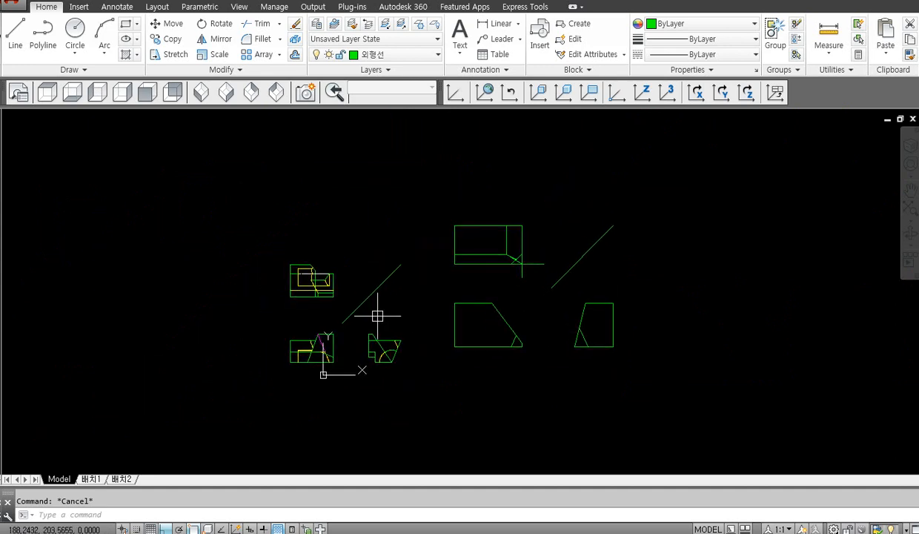
scroll(377, 316, up, 2)
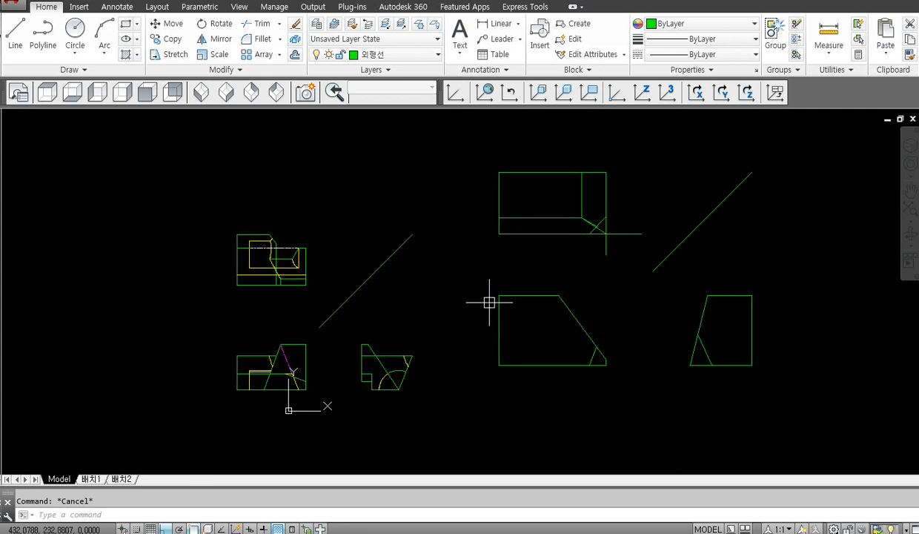
key(F8)
scroll(329, 333, up, 2)
mouse_move(328, 333)
middle_down()
mouse_move(386, 347)
mouse_move(412, 324)
middle_up()
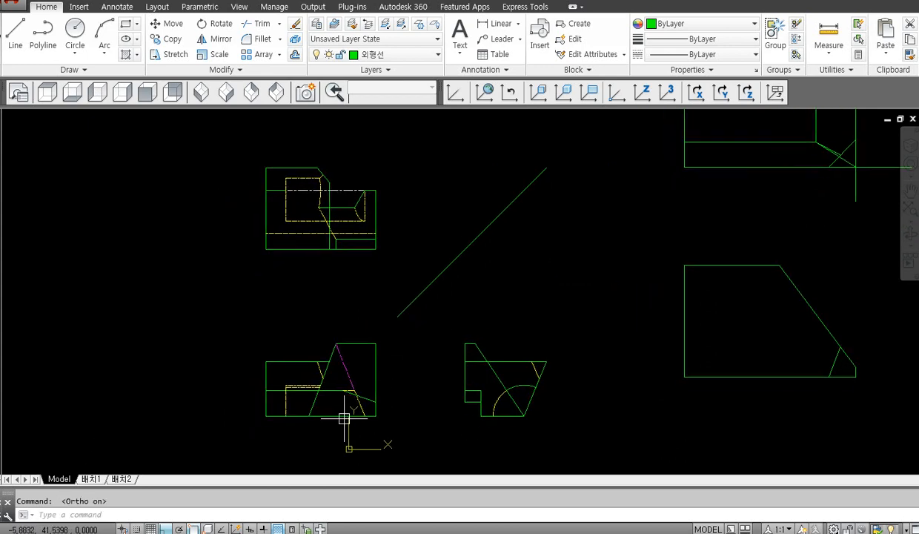